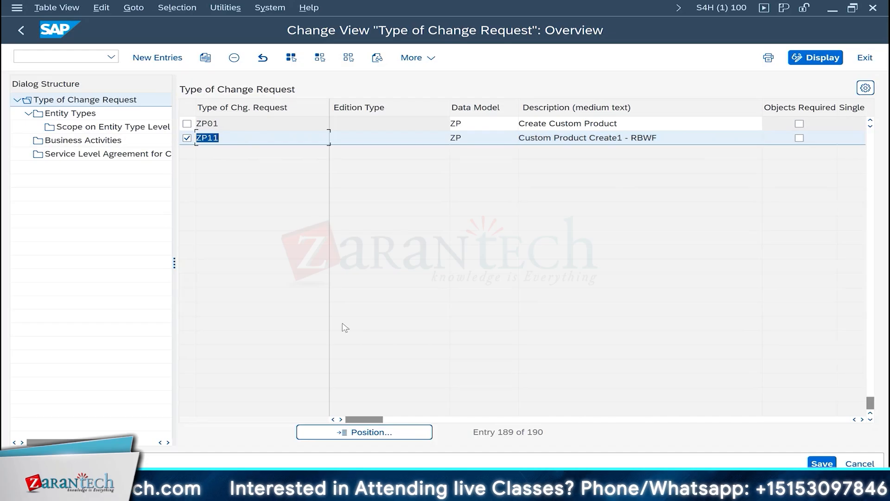
Check the workflow assigned to change request type ZP11 and save the entry under customizing request S4HK902824
{"action": "left_click_drag", "start_coordinate": [355, 419], "coordinate": [522, 430]}
{"action": "double_click", "coordinate": [663, 135]}
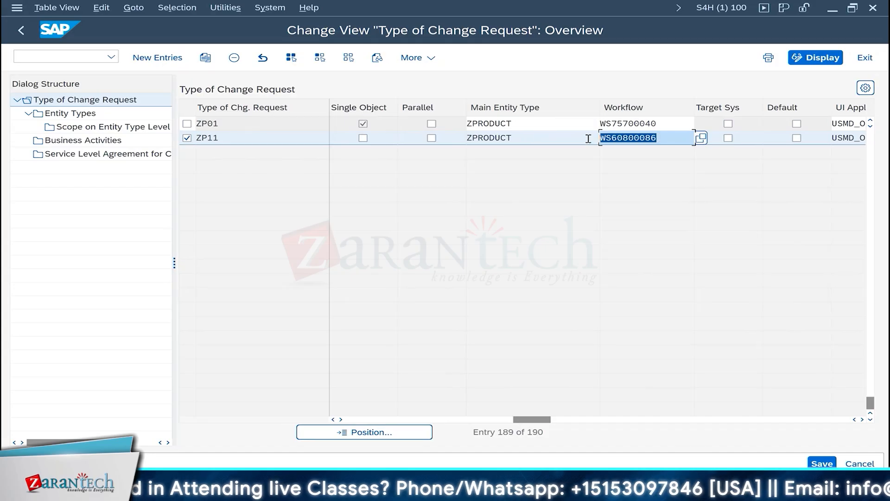
{"action": "left_click", "coordinate": [814, 462]}
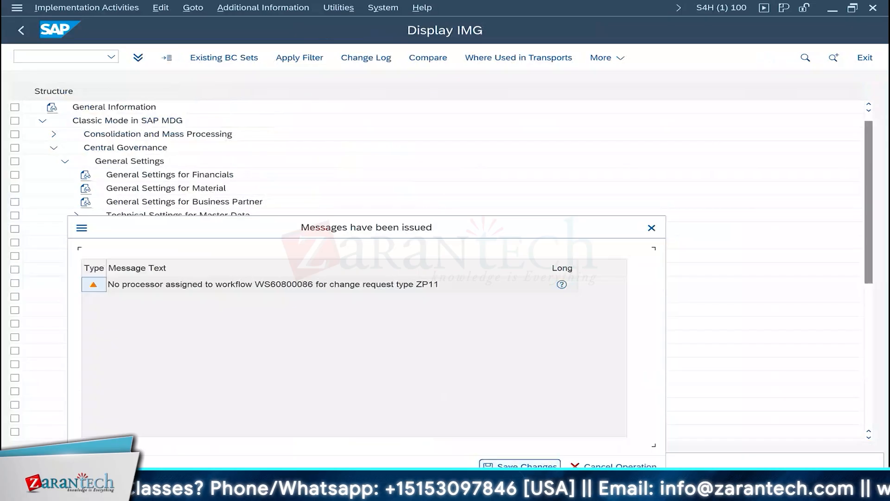
{"action": "left_click", "coordinate": [519, 465]}
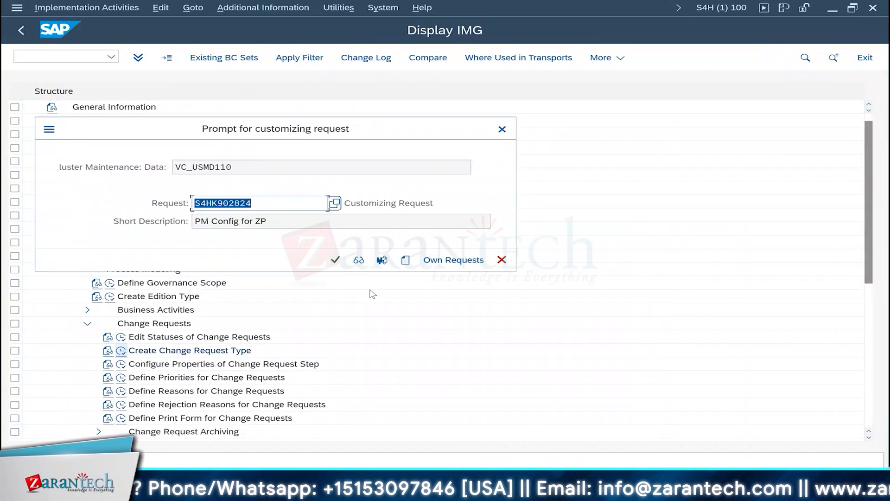
{"action": "left_click", "coordinate": [336, 259]}
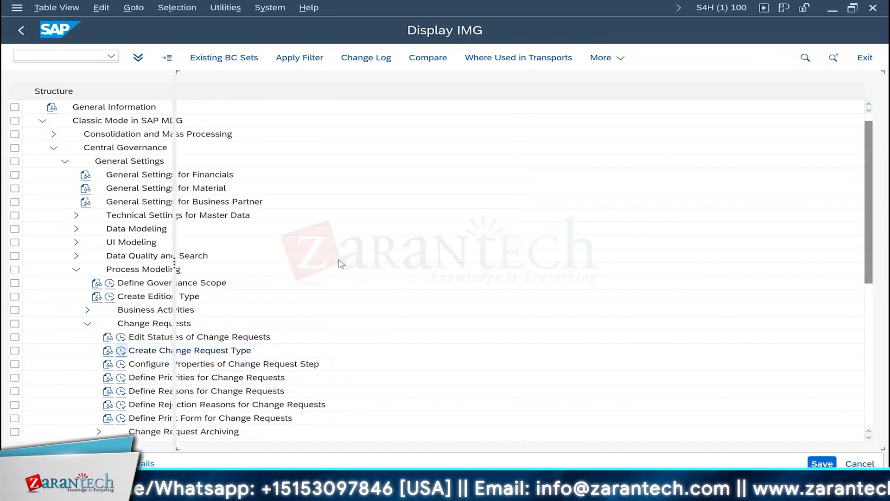
Switch to the Excel workbook and highlight the Single Value Decision Table planned for ZP11
{"action": "key", "text": "alt+Tab"}
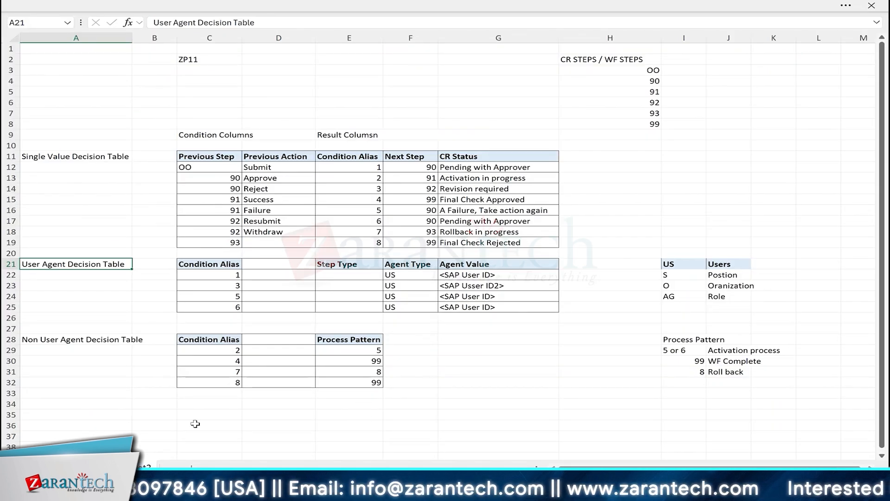
{"action": "left_click", "coordinate": [58, 157]}
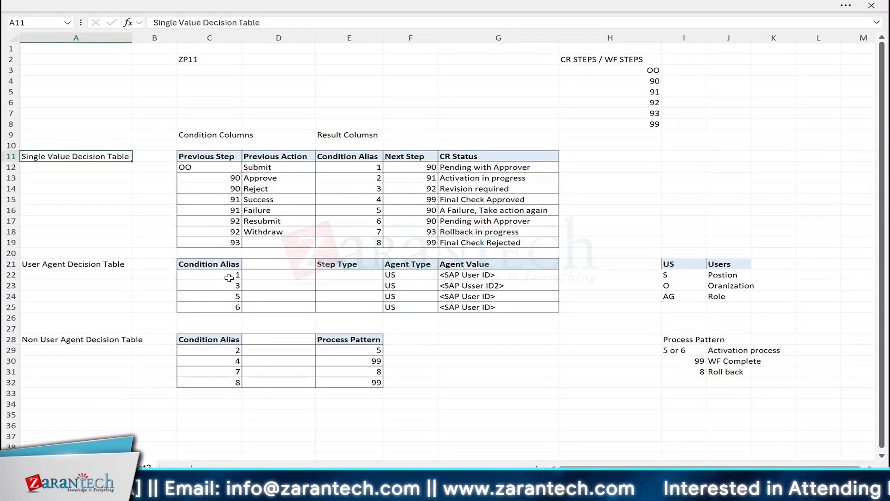
{"action": "left_click_drag", "start_coordinate": [166, 144], "coordinate": [575, 244]}
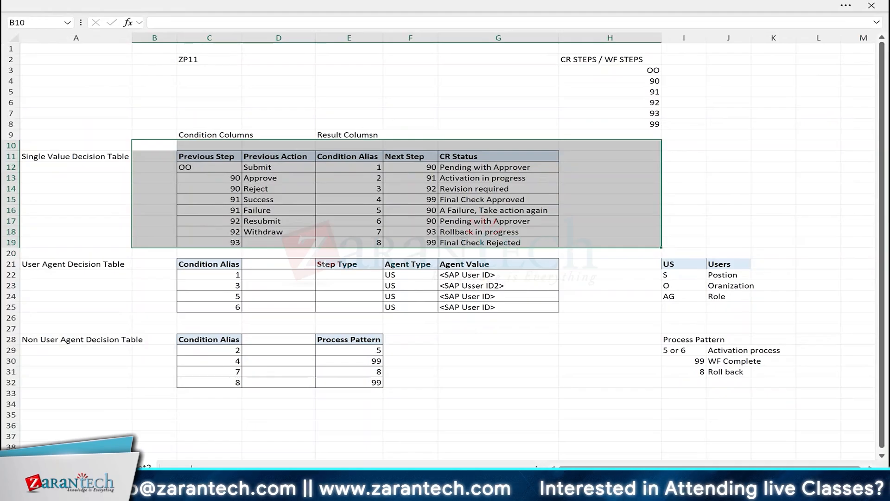
Switch to PowerPoint and examine the approval workflow diagram on slide 84, including its step numbers and actions
{"action": "key", "text": "alt+Tab"}
{"action": "left_click", "coordinate": [92, 259]}
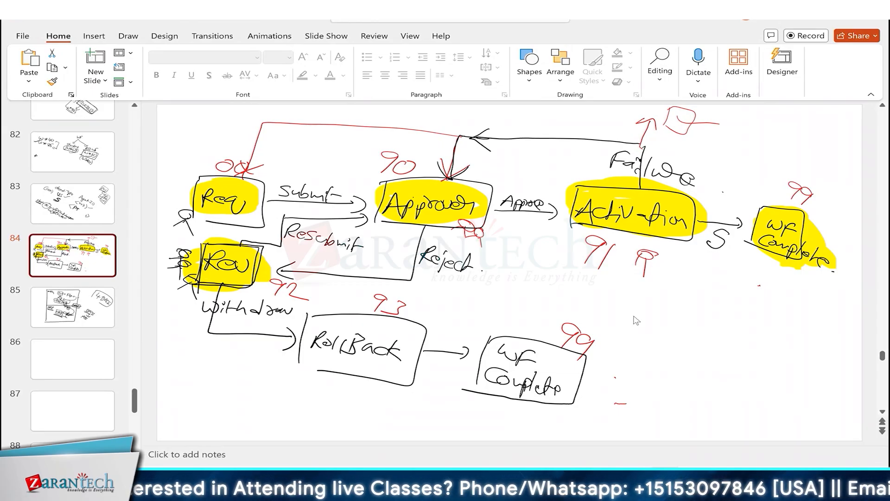
{"action": "key", "text": "alt+Tab"}
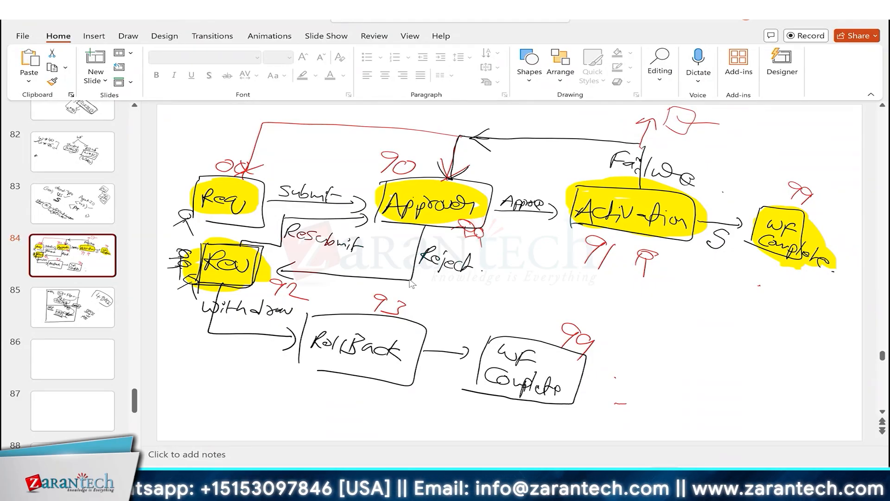
Return to the Excel workbook and review the full Single Value Decision Table against the workflow diagram
{"action": "key", "text": "alt+Tab"}
{"action": "left_click", "coordinate": [135, 123]}
{"action": "left_click_drag", "start_coordinate": [144, 143], "coordinate": [520, 243]}
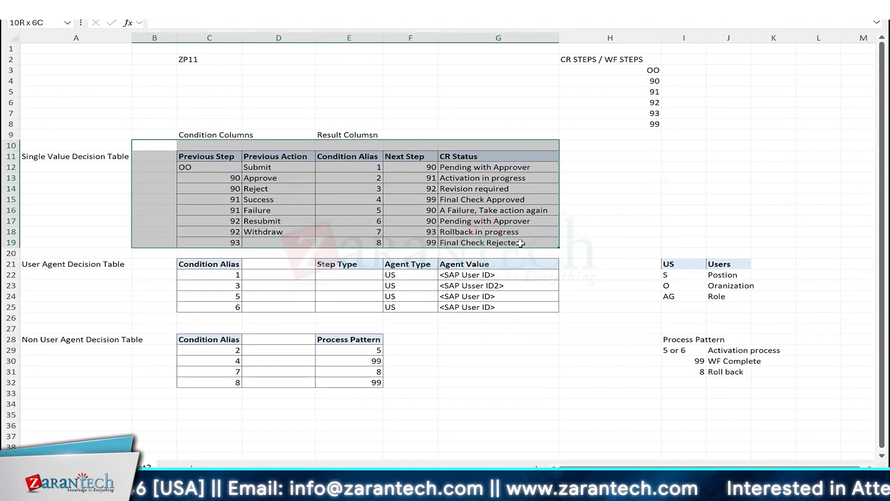
{"action": "left_click", "coordinate": [360, 206]}
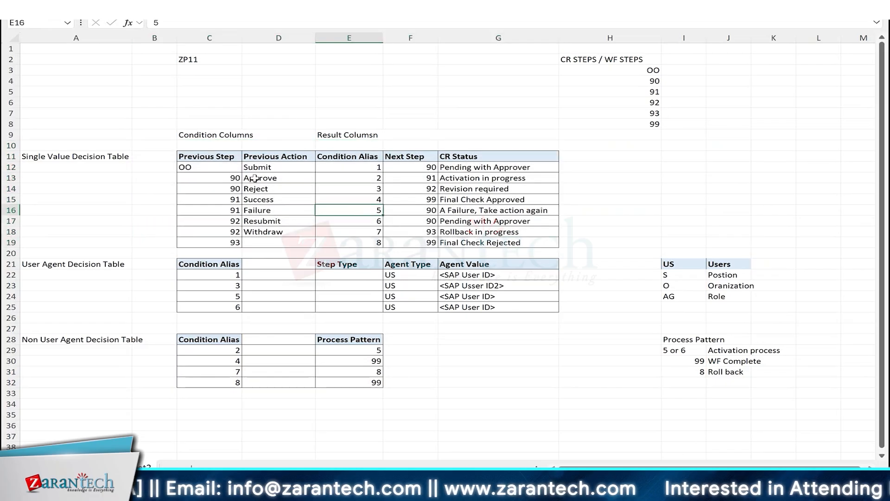
Examine the decision table rows for previous steps OO and 90, comparing each action with its next step and CR status
{"action": "left_click", "coordinate": [198, 166]}
{"action": "left_click_drag", "start_coordinate": [198, 166], "coordinate": [261, 173]}
{"action": "left_click_drag", "start_coordinate": [400, 170], "coordinate": [454, 174]}
{"action": "left_click", "coordinate": [227, 176]}
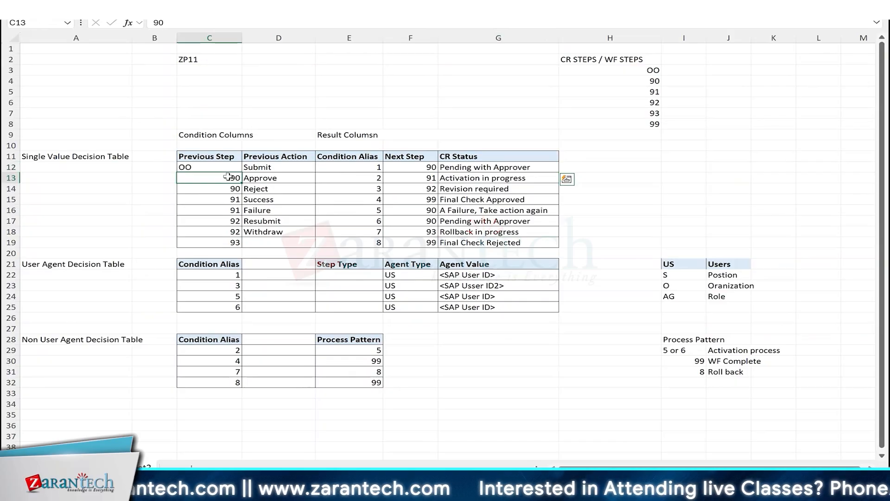
{"action": "left_click_drag", "start_coordinate": [227, 176], "coordinate": [262, 188]}
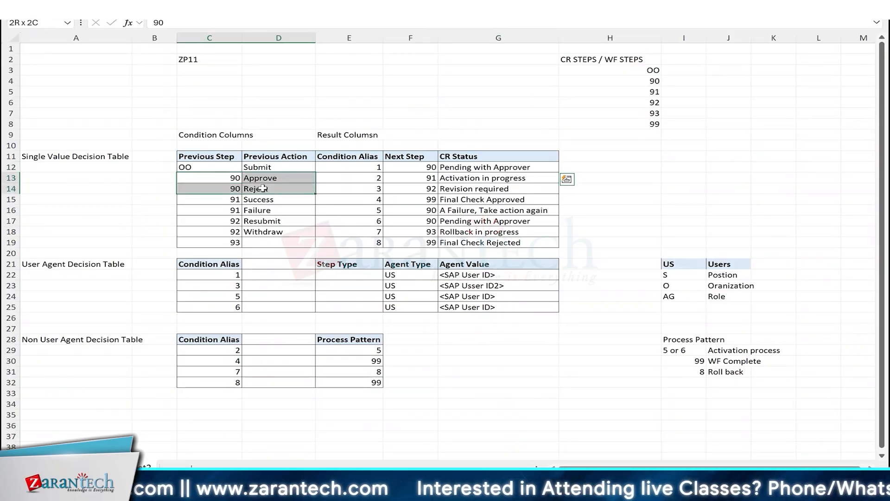
{"action": "left_click_drag", "start_coordinate": [424, 181], "coordinate": [496, 183]}
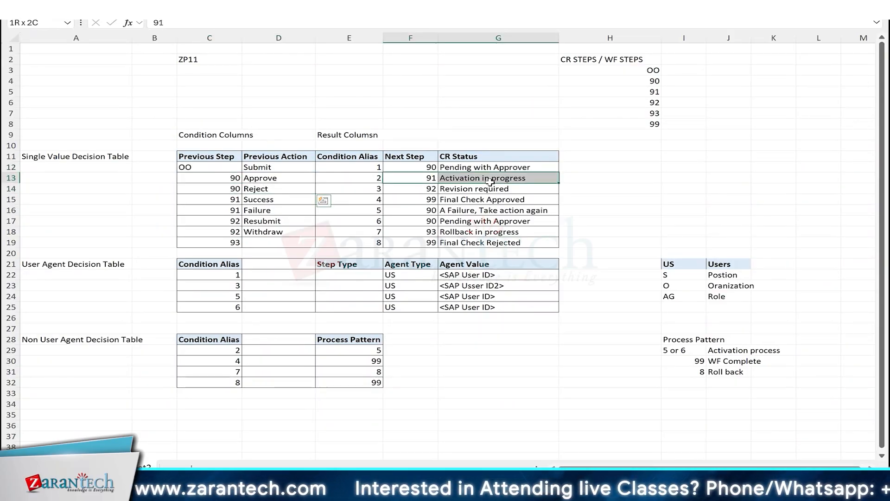
{"action": "left_click_drag", "start_coordinate": [207, 188], "coordinate": [284, 189]}
{"action": "left_click_drag", "start_coordinate": [401, 193], "coordinate": [468, 189]}
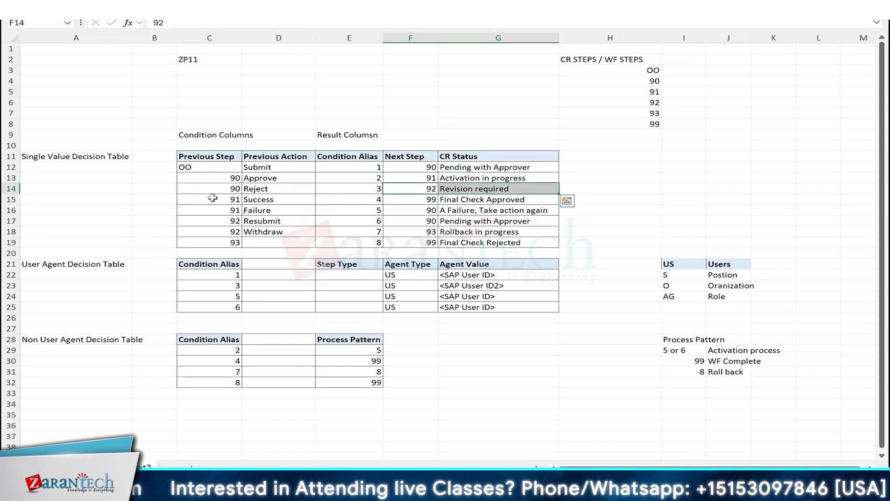
Examine the decision table rows for previous steps 91, 92 and 93, then review the table as a whole
{"action": "left_click_drag", "start_coordinate": [212, 200], "coordinate": [262, 209]}
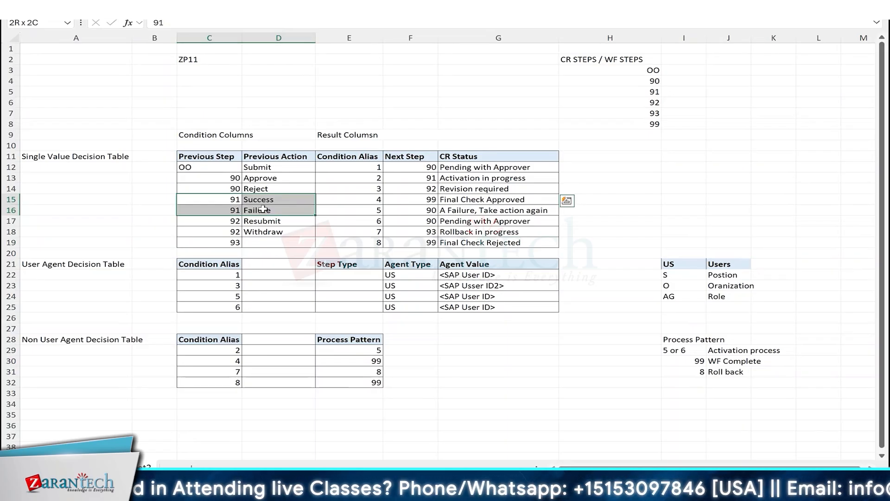
{"action": "left_click_drag", "start_coordinate": [232, 221], "coordinate": [255, 231]}
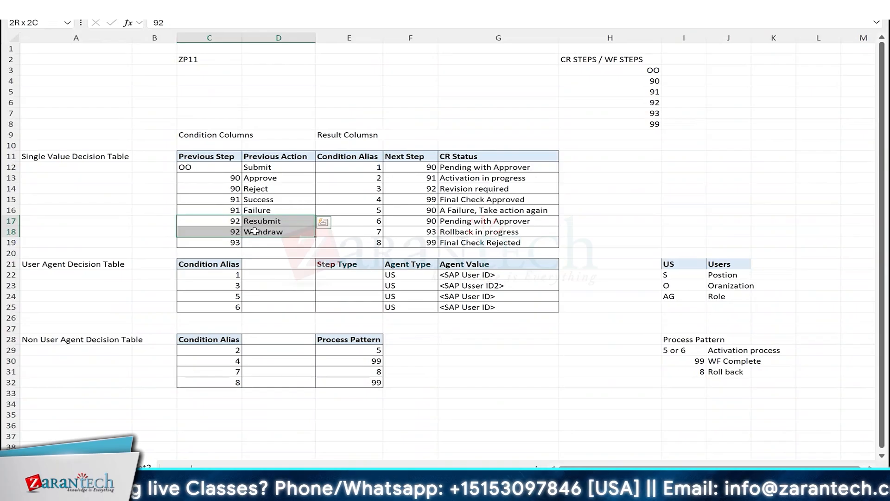
{"action": "left_click", "coordinate": [255, 231]}
{"action": "left_click", "coordinate": [412, 232]}
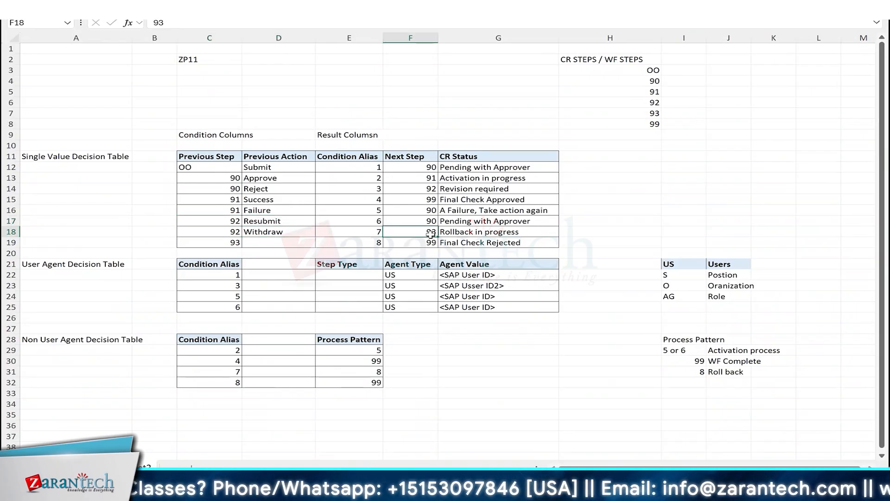
{"action": "left_click", "coordinate": [426, 245]}
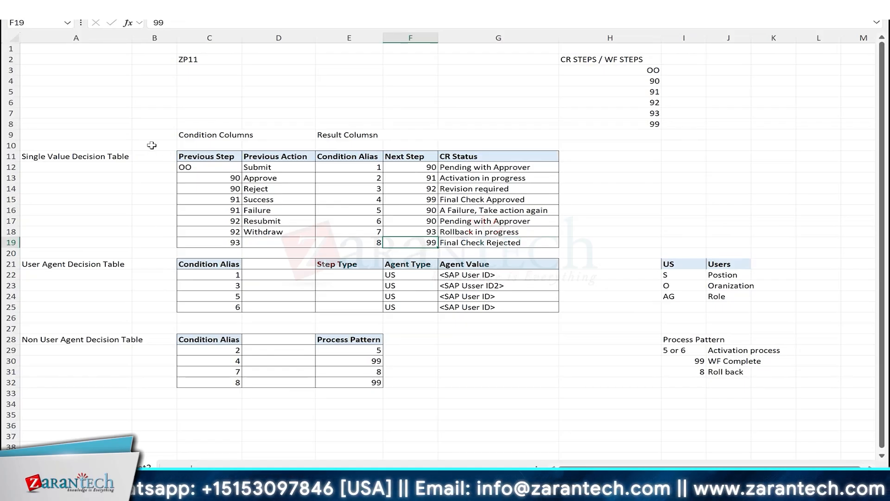
{"action": "left_click_drag", "start_coordinate": [152, 145], "coordinate": [540, 241]}
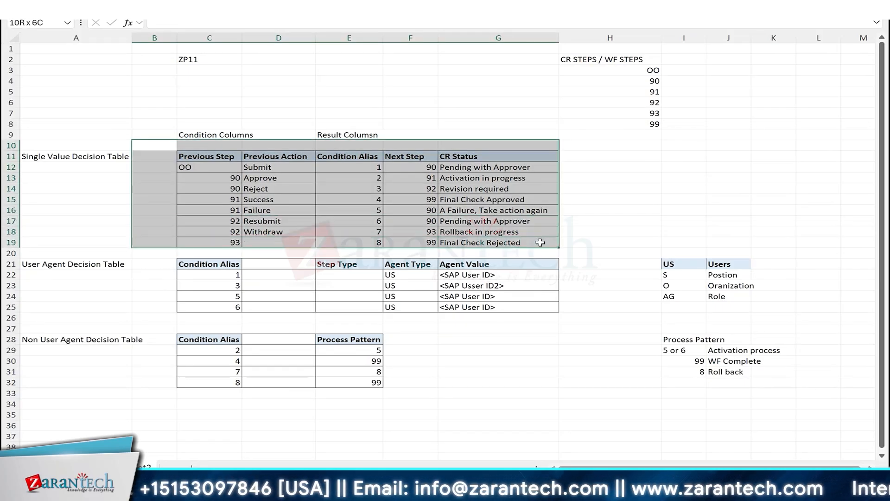
{"action": "left_click", "coordinate": [202, 189]}
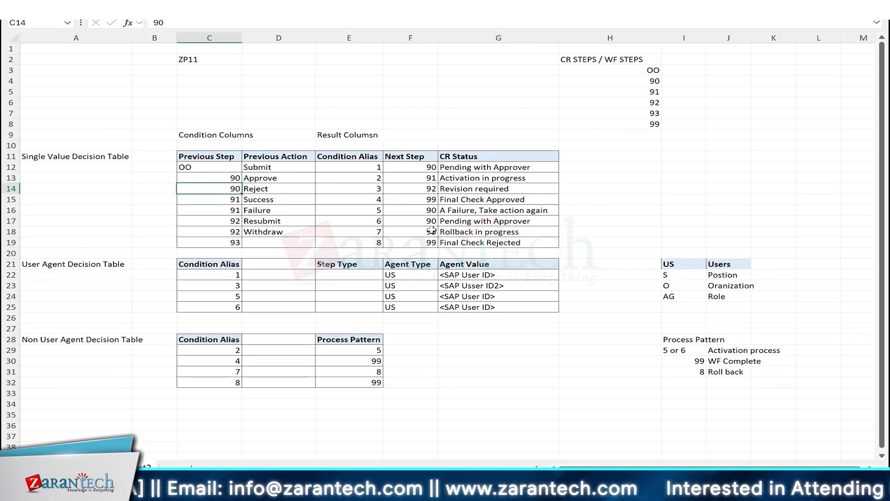
Consult the PowerPoint workflow diagram, then trace the Submit row in Excel from previous step OO to its next step and condition alias
{"action": "key", "text": "alt+Tab"}
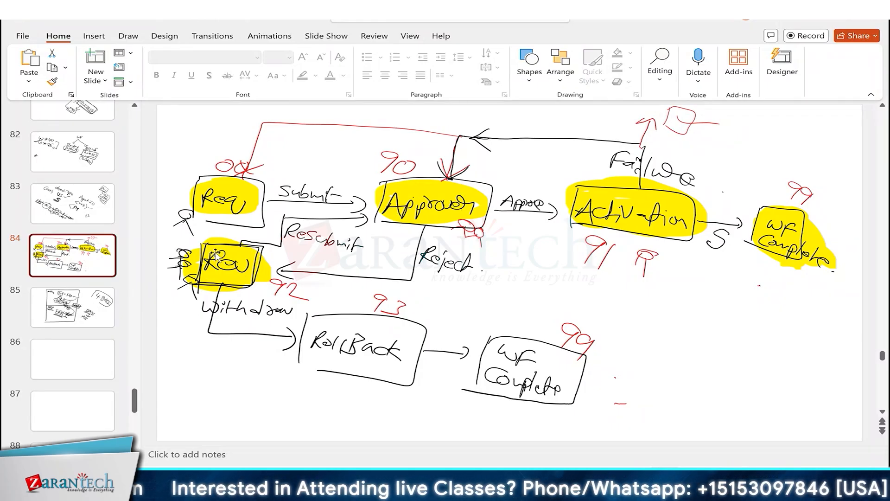
{"action": "key", "text": "alt+Tab"}
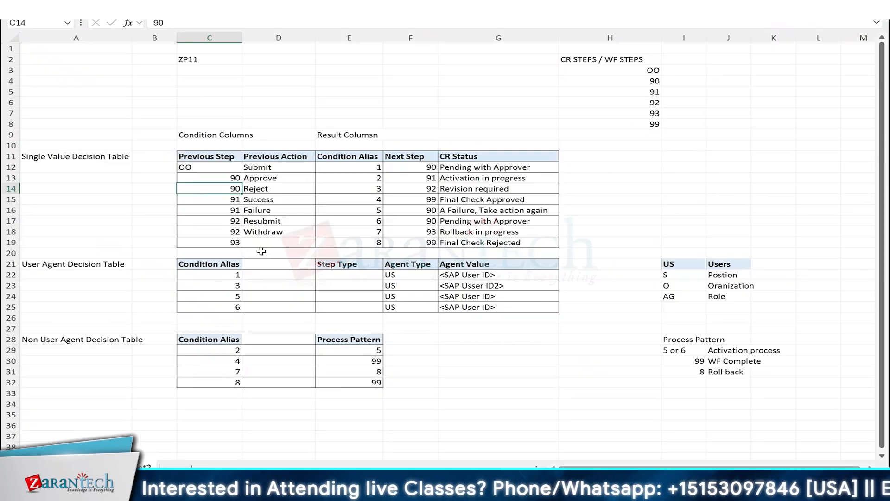
{"action": "left_click", "coordinate": [359, 169]}
{"action": "left_click_drag", "start_coordinate": [221, 168], "coordinate": [297, 168]}
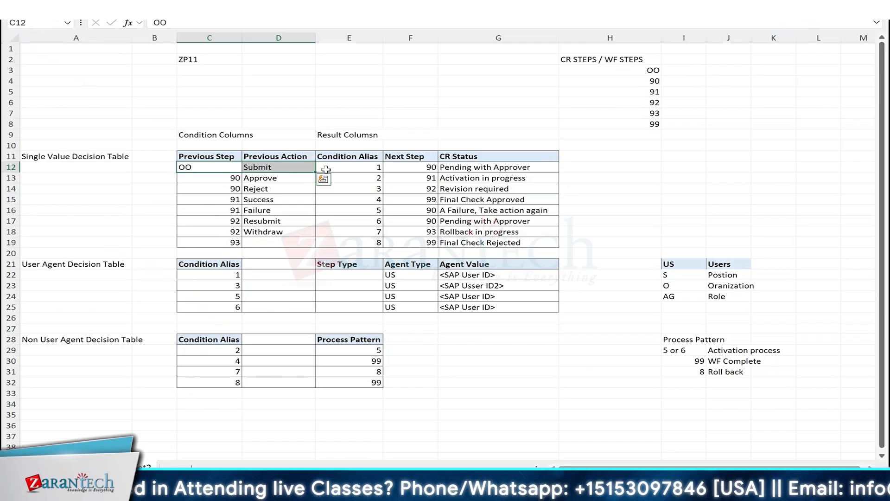
{"action": "left_click", "coordinate": [429, 169]}
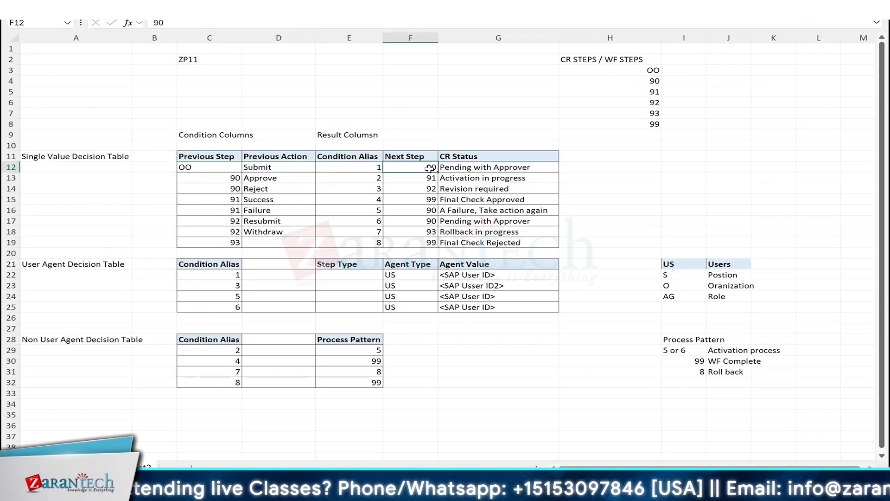
{"action": "left_click", "coordinate": [375, 168]}
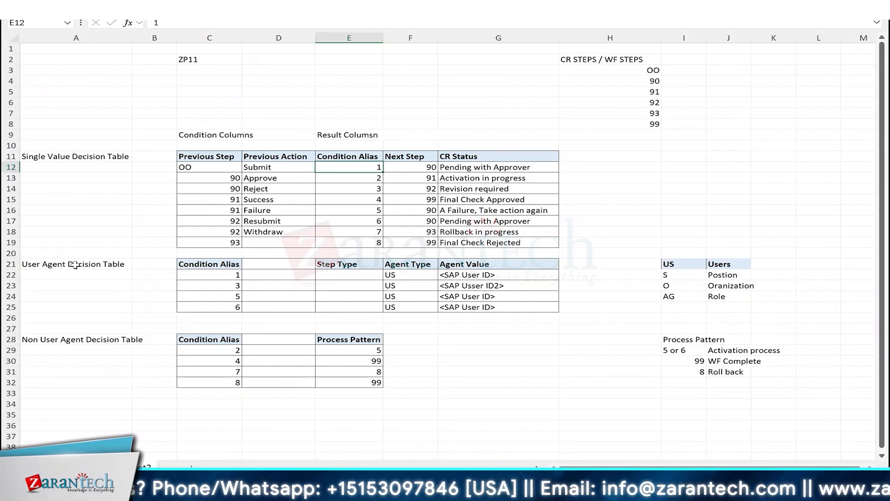
Examine the User Agent Decision Table, relating condition alias 1 to its step type, agent type and agent value
{"action": "left_click", "coordinate": [91, 266]}
{"action": "left_click", "coordinate": [197, 264]}
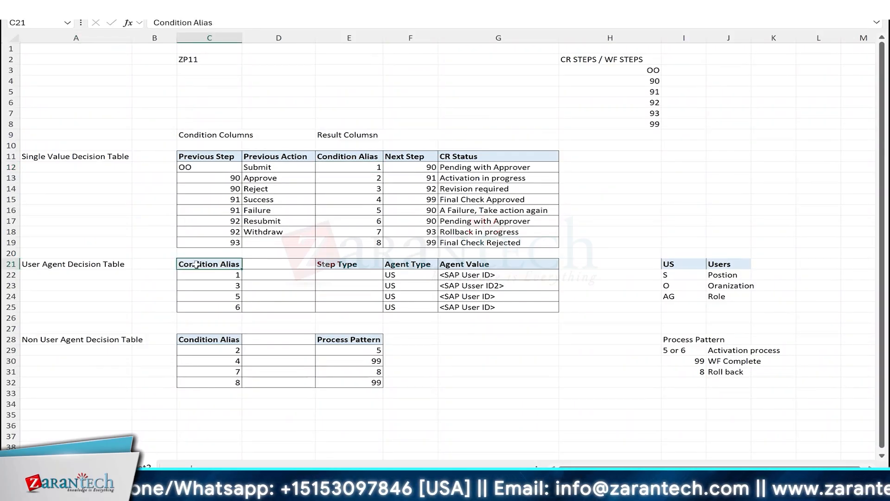
{"action": "left_click", "coordinate": [217, 277]}
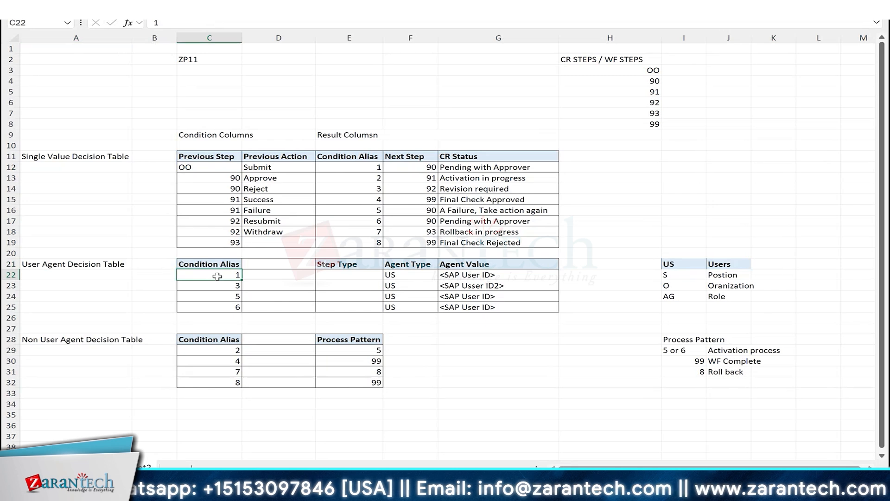
{"action": "left_click_drag", "start_coordinate": [460, 275], "coordinate": [354, 277]}
{"action": "left_click", "coordinate": [231, 273]}
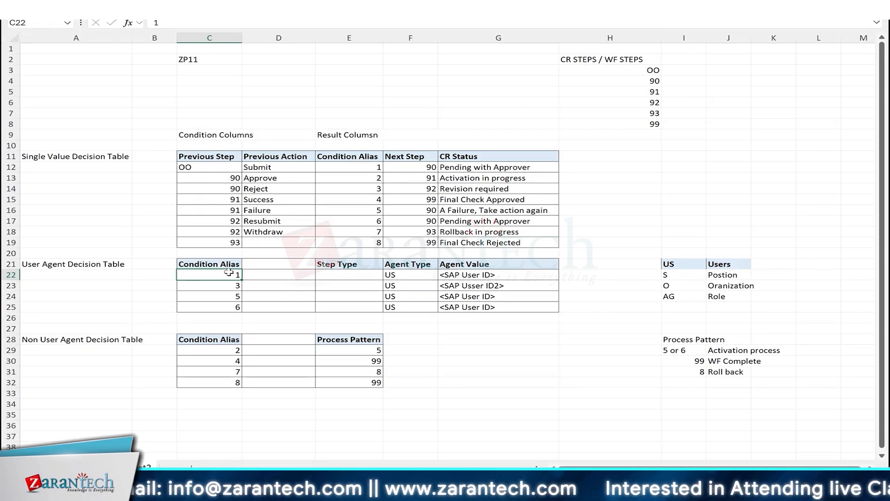
{"action": "left_click", "coordinate": [353, 276]}
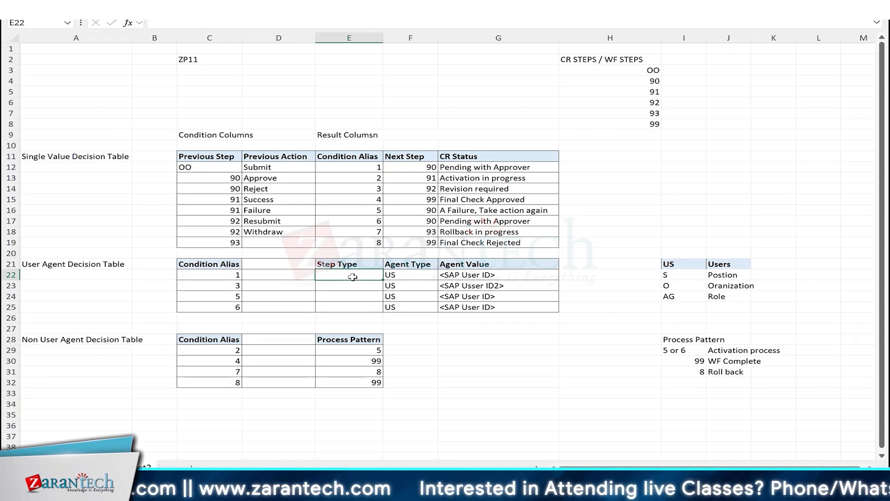
{"action": "left_click_drag", "start_coordinate": [394, 276], "coordinate": [468, 276]}
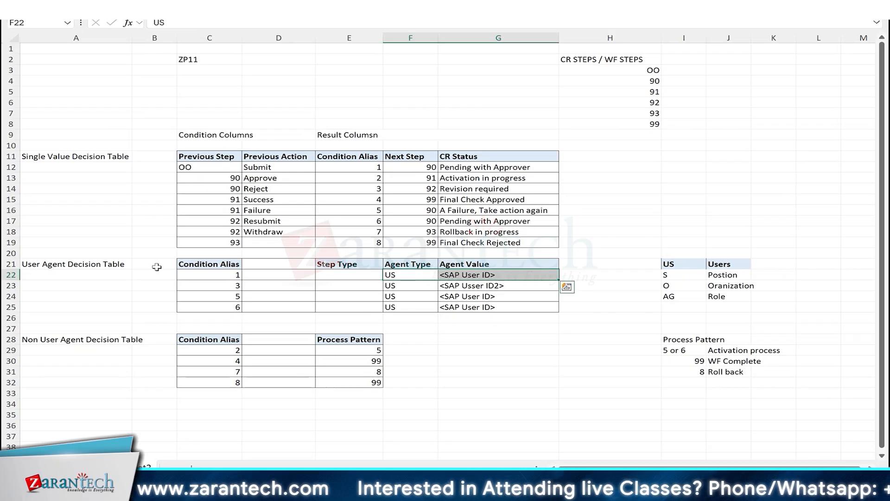
{"action": "left_click", "coordinate": [116, 264]}
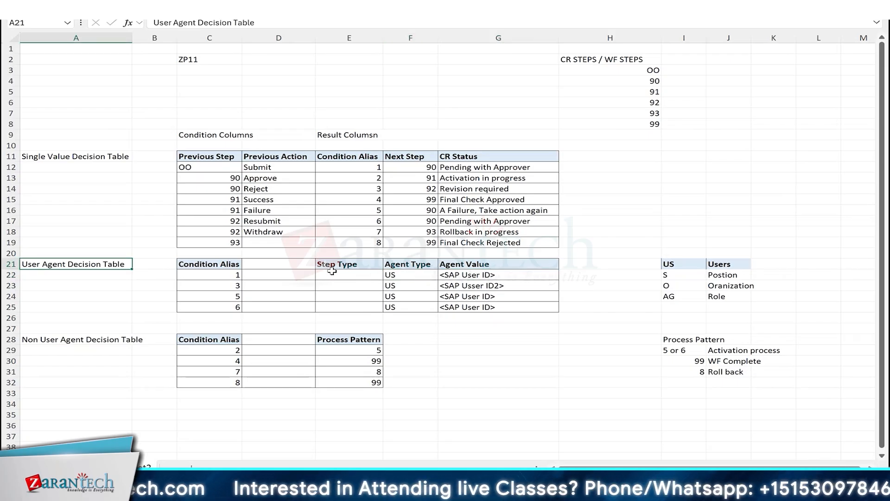
{"action": "left_click", "coordinate": [407, 275]}
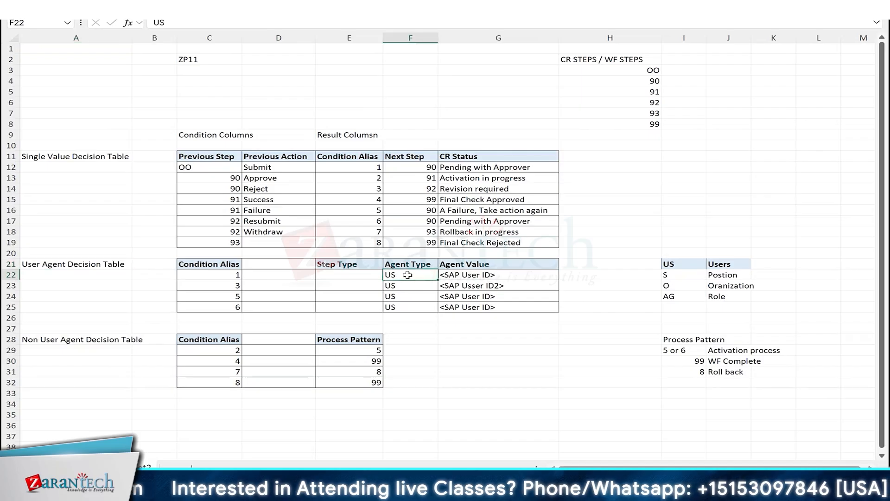
{"action": "left_click_drag", "start_coordinate": [407, 275], "coordinate": [463, 275]}
{"action": "left_click", "coordinate": [213, 274]}
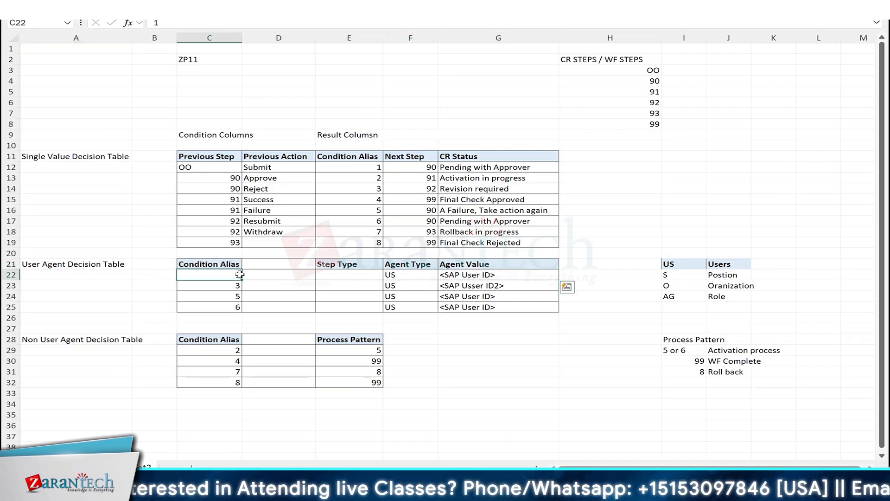
{"action": "left_click", "coordinate": [340, 274]}
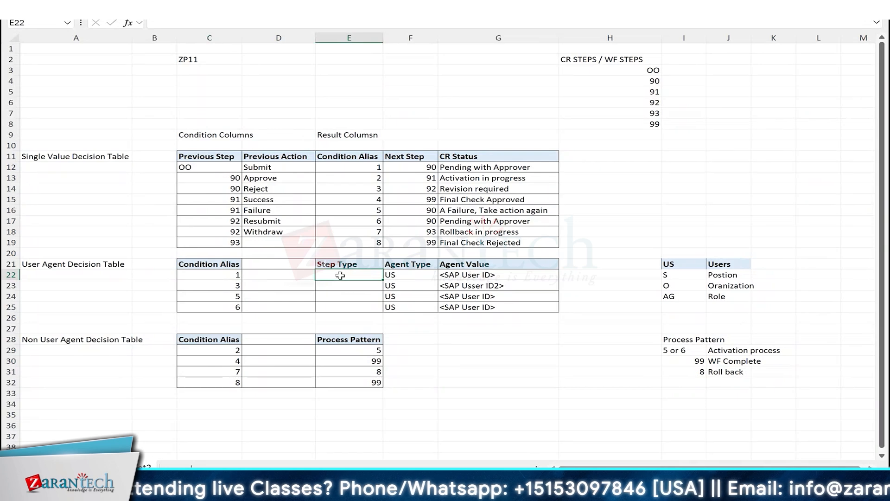
Consult the PowerPoint workflow diagram, then examine the Step Type, Agent Type and Agent Value result columns of the User Agent Decision Table in Excel
{"action": "key", "text": "alt+Tab"}
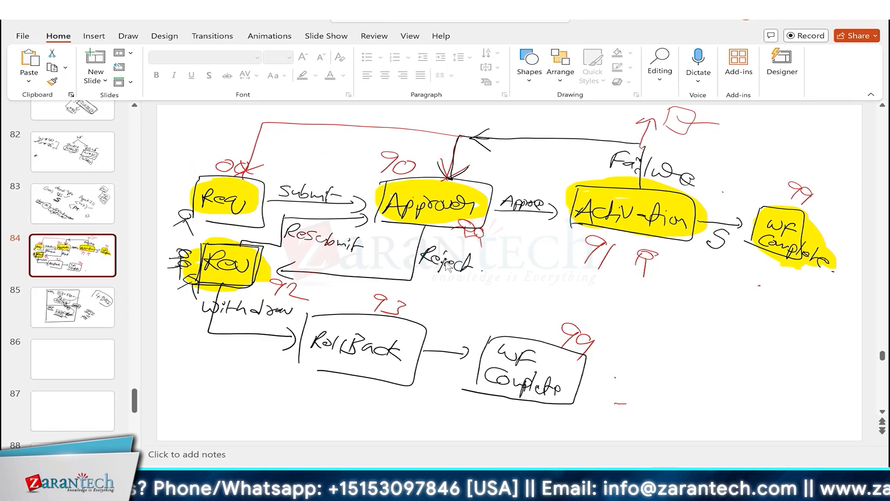
{"action": "key", "text": "alt+Tab"}
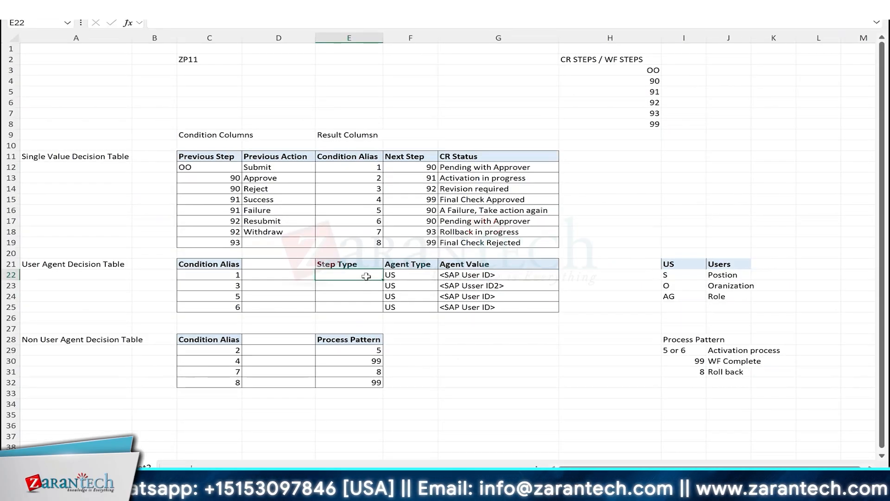
{"action": "left_click", "coordinate": [333, 264]}
{"action": "left_click", "coordinate": [334, 277]}
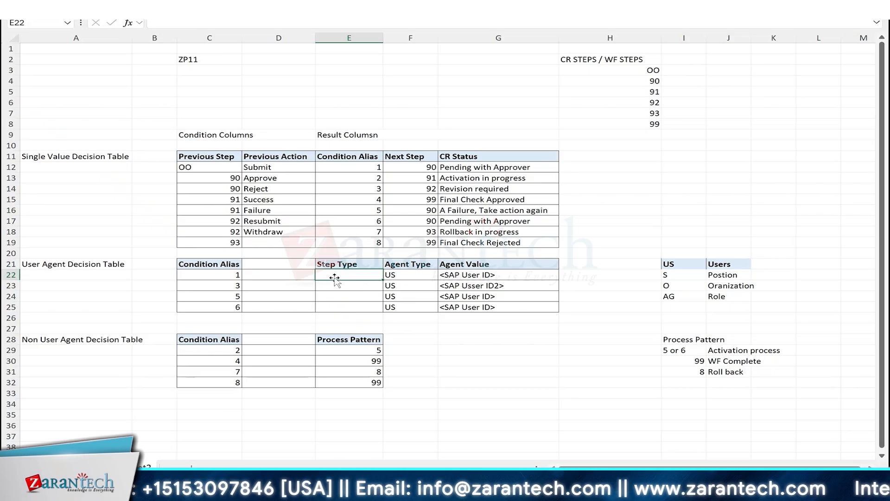
{"action": "left_click", "coordinate": [332, 265]}
{"action": "left_click", "coordinate": [336, 275]}
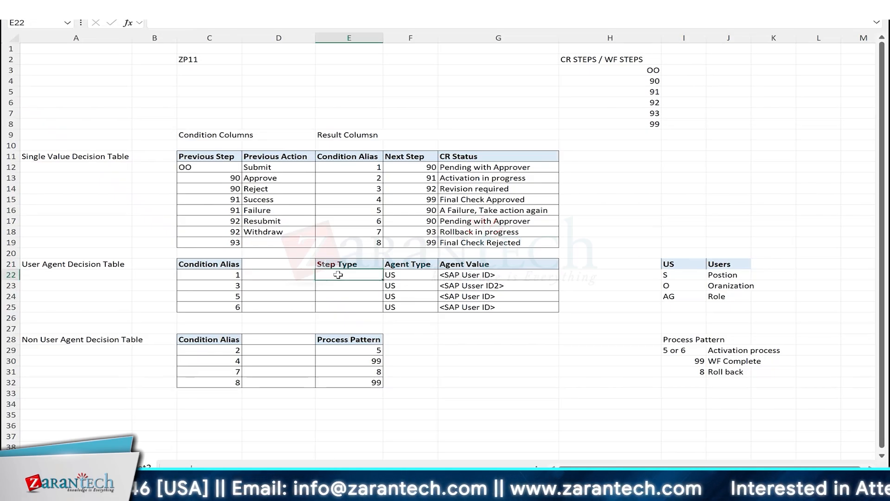
{"action": "left_click_drag", "start_coordinate": [337, 263], "coordinate": [348, 311]}
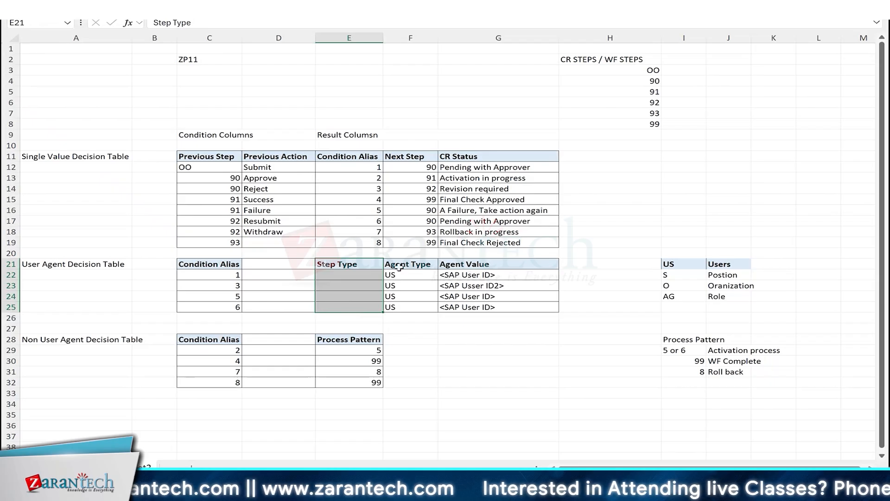
{"action": "left_click_drag", "start_coordinate": [396, 265], "coordinate": [486, 307]}
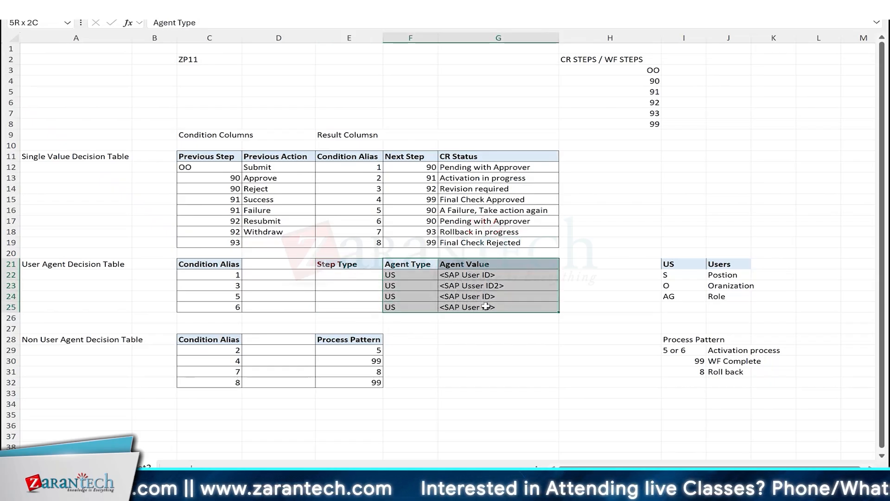
{"action": "left_click_drag", "start_coordinate": [339, 266], "coordinate": [493, 306]}
Compare the condition aliases in the User Agent Decision Table with those assigned in the Single Value Decision Table
{"action": "left_click", "coordinate": [213, 264]}
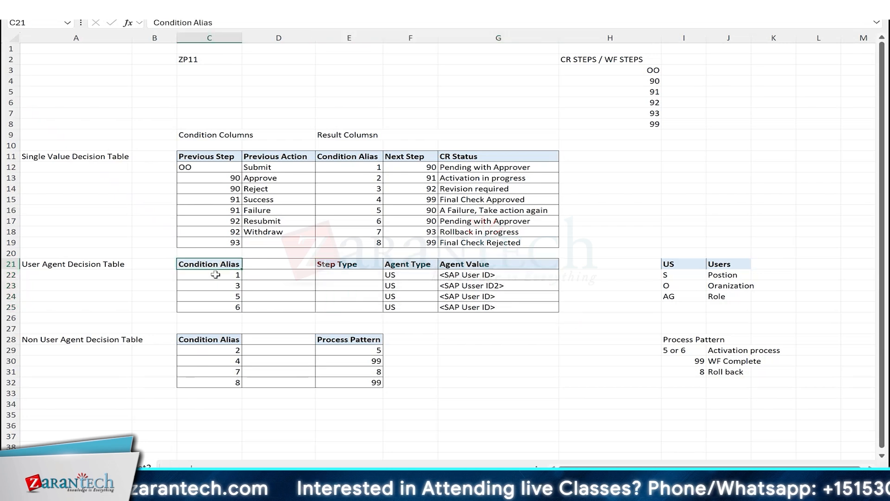
{"action": "left_click", "coordinate": [212, 276]}
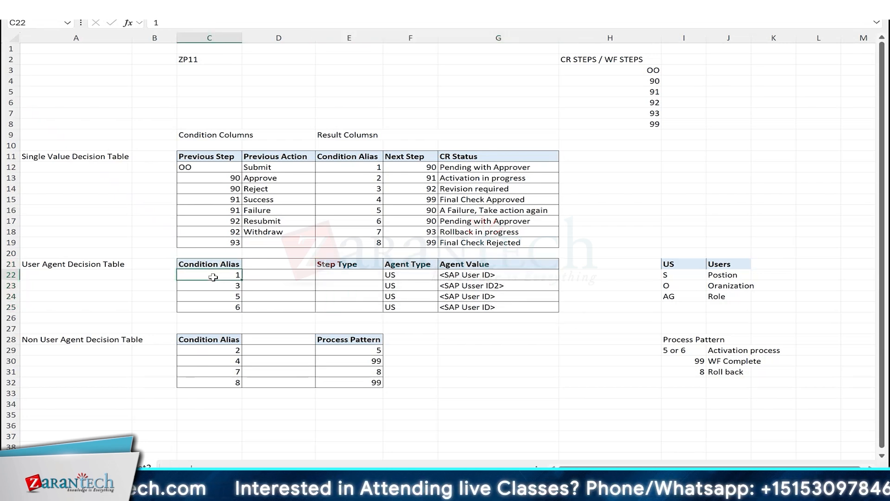
{"action": "left_click_drag", "start_coordinate": [209, 263], "coordinate": [209, 297]}
{"action": "left_click", "coordinate": [76, 341]}
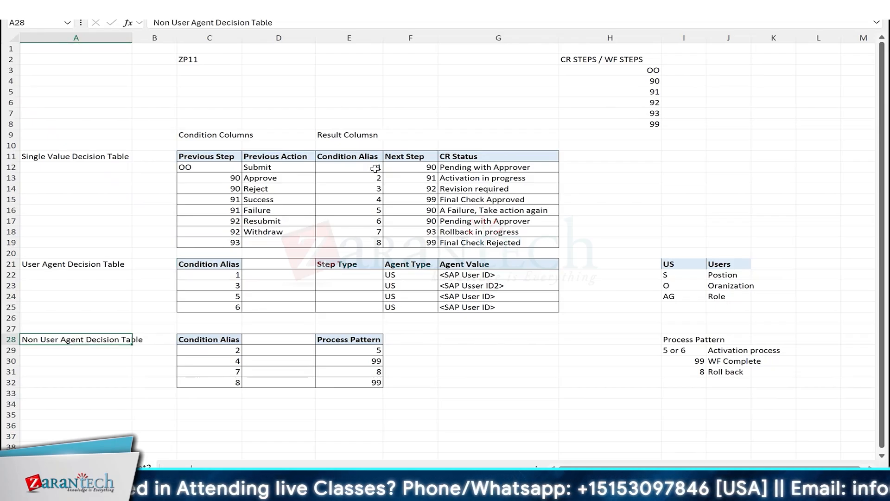
{"action": "left_click_drag", "start_coordinate": [373, 168], "coordinate": [374, 222]}
{"action": "left_click_drag", "start_coordinate": [199, 266], "coordinate": [510, 306]}
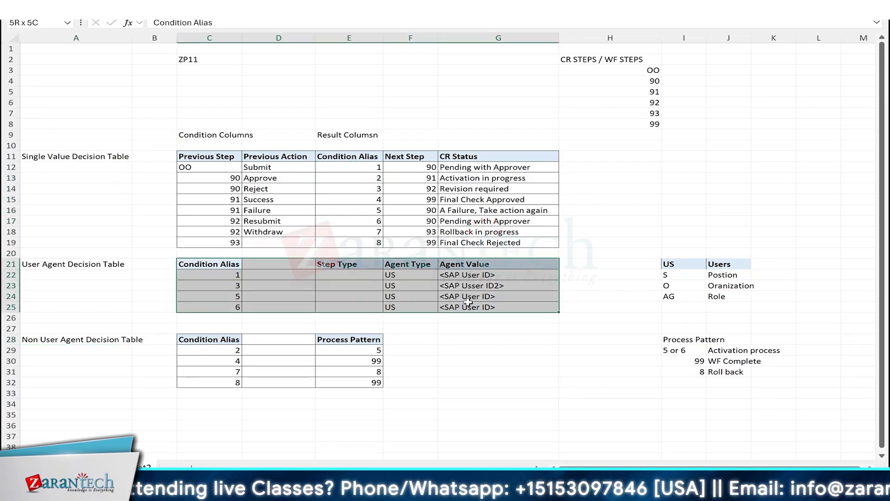
{"action": "left_click", "coordinate": [370, 188]}
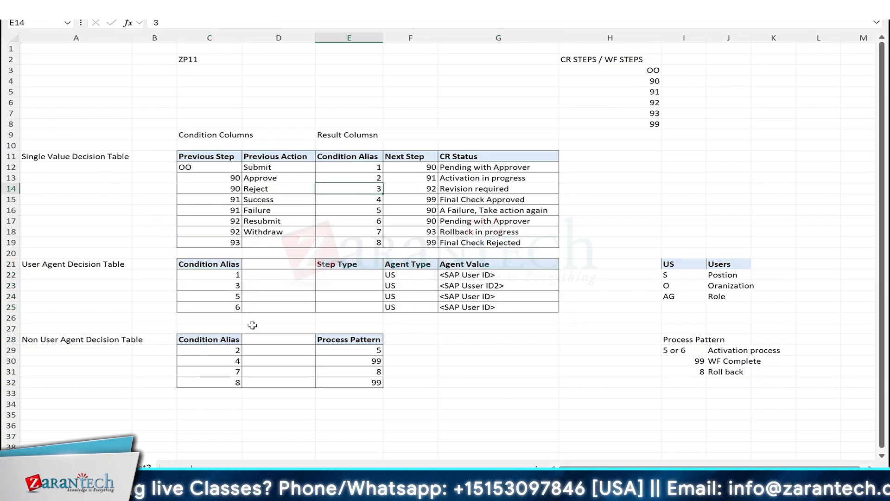
Trace the Approve row of step 90 through its condition alias to the Non User Agent Decision Table and check its process pattern's meaning
{"action": "left_click", "coordinate": [118, 338]}
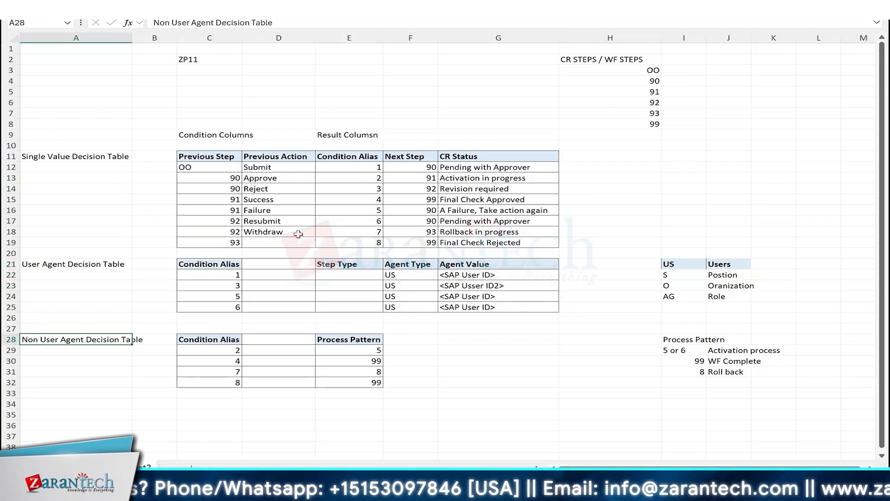
{"action": "left_click_drag", "start_coordinate": [237, 182], "coordinate": [264, 180]}
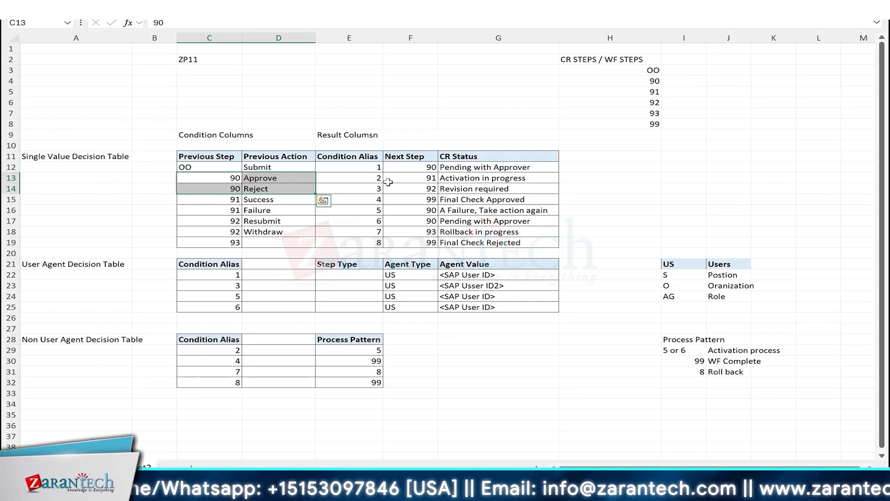
{"action": "left_click", "coordinate": [411, 179]}
{"action": "left_click", "coordinate": [367, 178]}
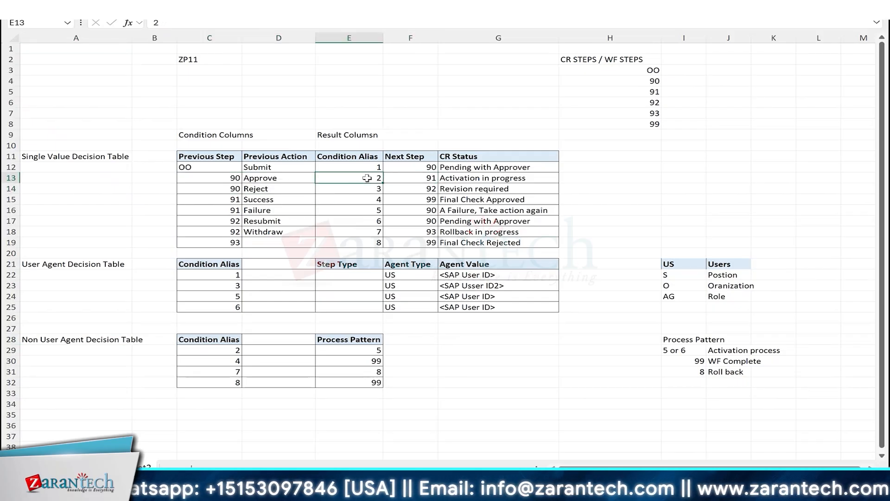
{"action": "left_click", "coordinate": [203, 351]}
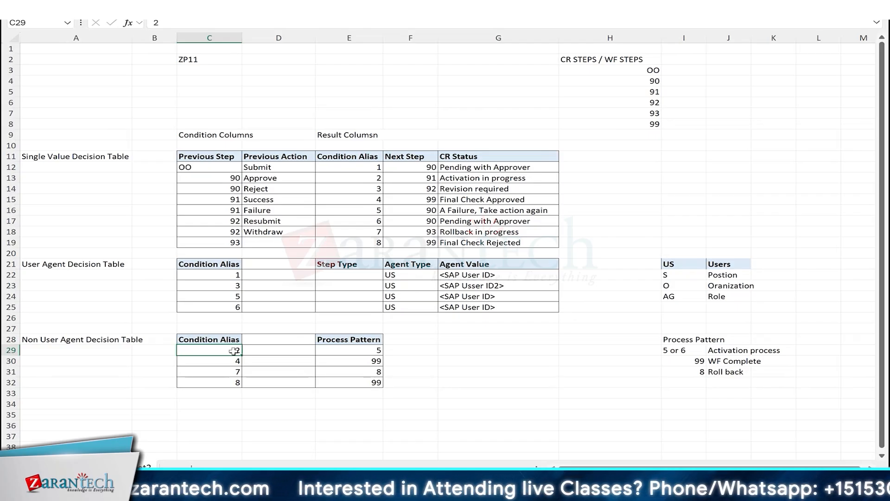
{"action": "left_click", "coordinate": [347, 350]}
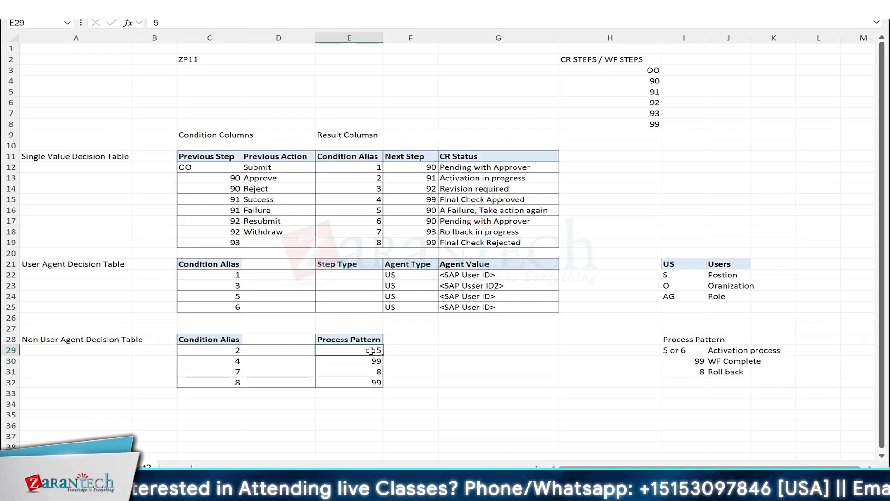
{"action": "left_click", "coordinate": [684, 350]}
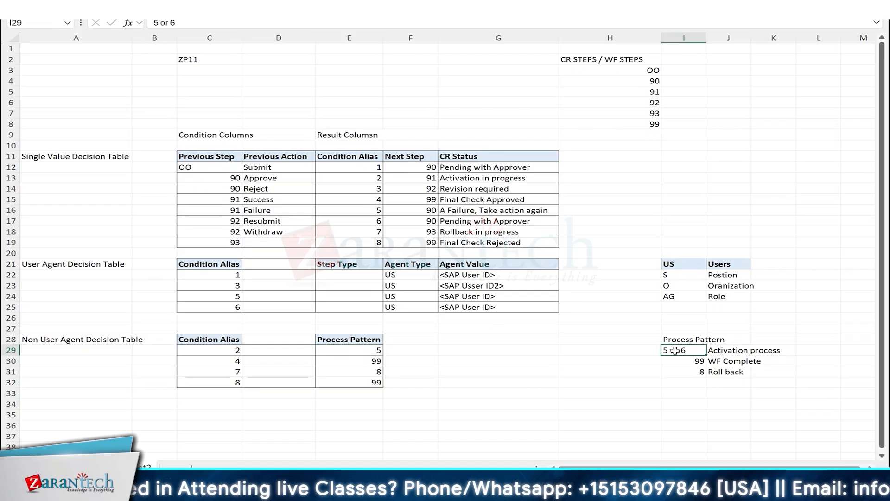
{"action": "left_click", "coordinate": [359, 351]}
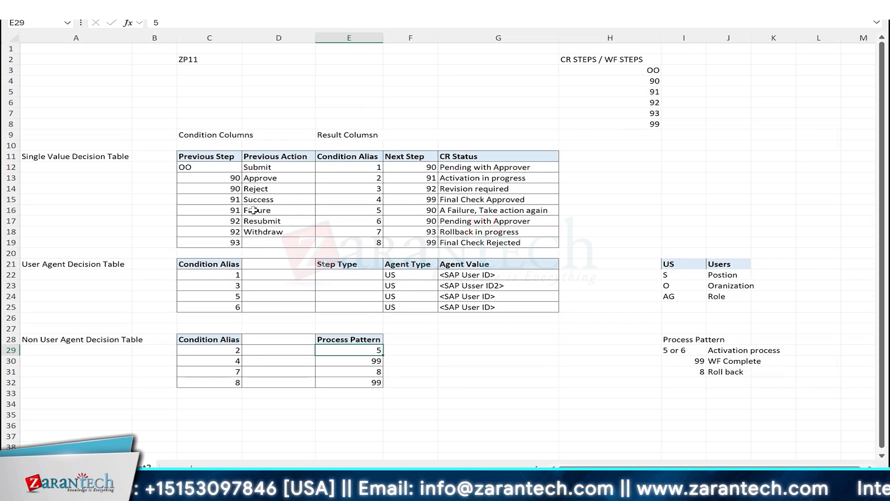
Trace the Success row of step 91 through its condition alias to its non-user agent process pattern and check it against the pattern legend
{"action": "left_click_drag", "start_coordinate": [232, 199], "coordinate": [288, 198]}
{"action": "left_click", "coordinate": [427, 200]}
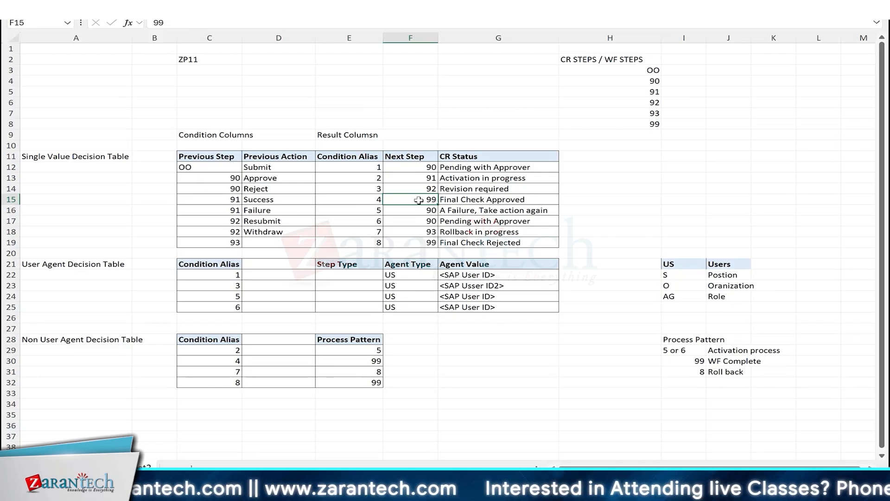
{"action": "left_click", "coordinate": [379, 199]}
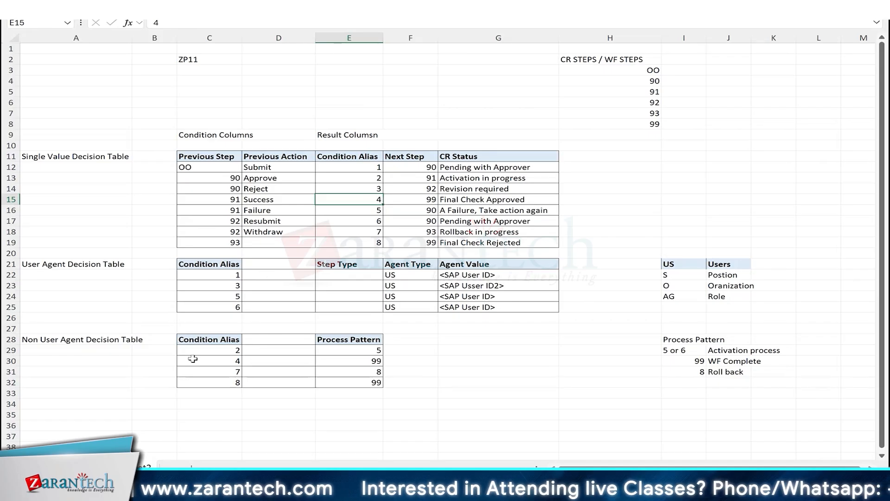
{"action": "left_click_drag", "start_coordinate": [193, 360], "coordinate": [297, 359]}
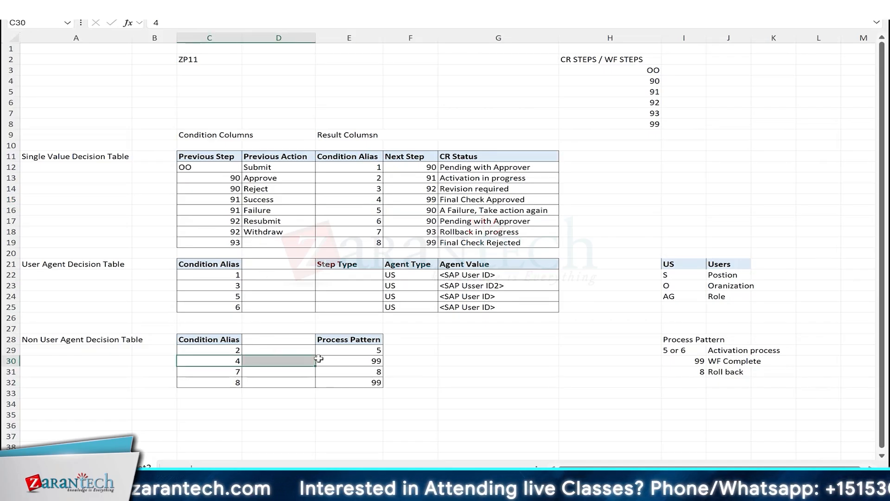
{"action": "left_click", "coordinate": [372, 359]}
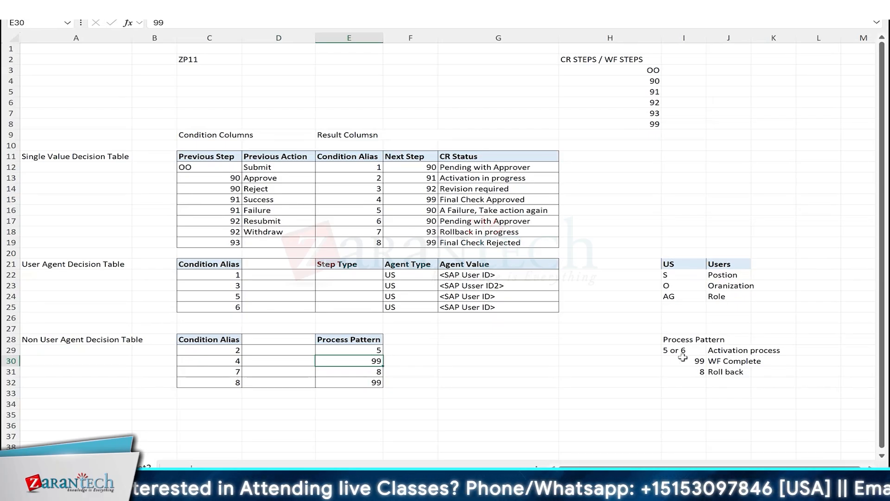
{"action": "left_click_drag", "start_coordinate": [684, 360], "coordinate": [733, 361]}
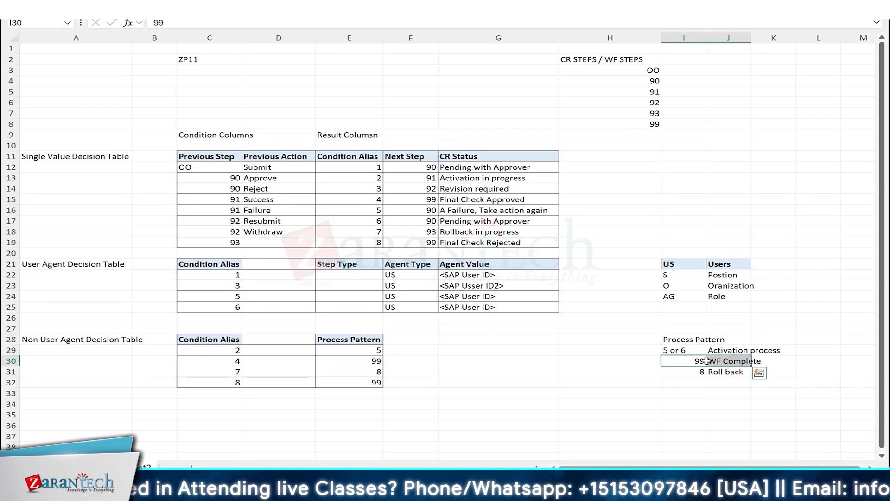
{"action": "left_click", "coordinate": [361, 359]}
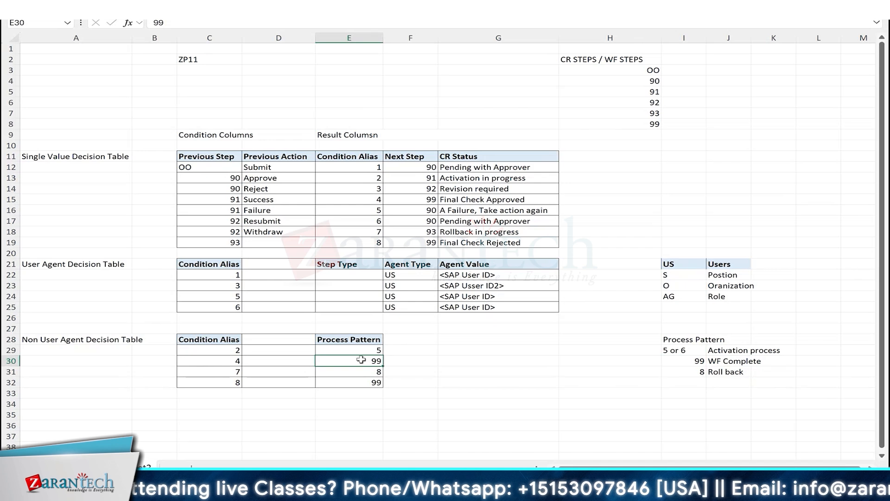
Trace the Withdraw row of step 92 to its non-user agent process pattern, consulting the PowerPoint workflow diagram and the Excel pattern legend
{"action": "left_click_drag", "start_coordinate": [228, 373], "coordinate": [265, 375]}
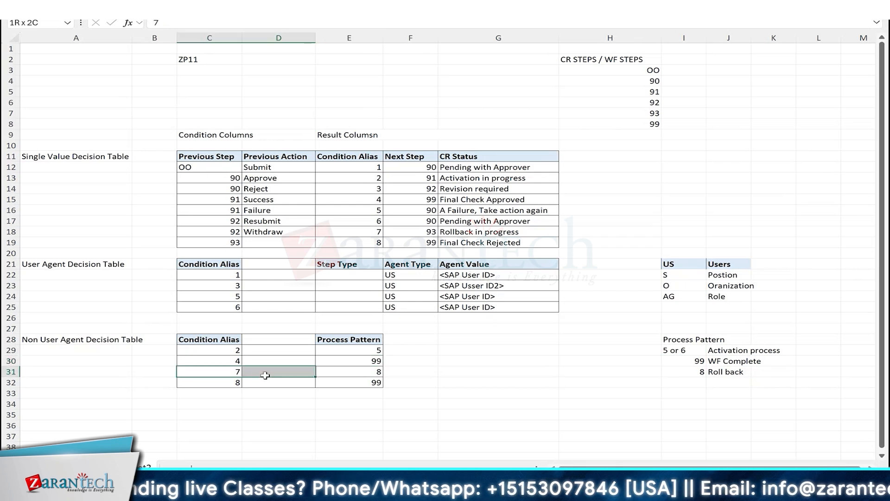
{"action": "left_click", "coordinate": [373, 231]}
{"action": "left_click_drag", "start_coordinate": [226, 231], "coordinate": [282, 232]}
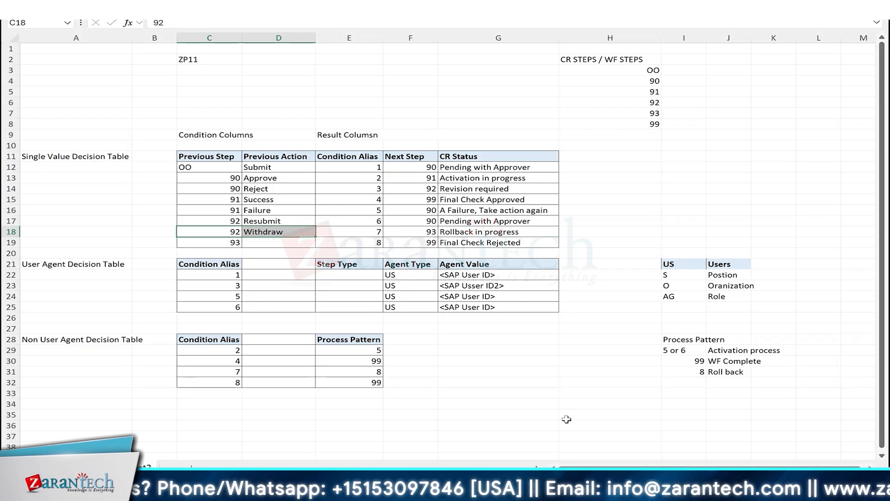
{"action": "key", "text": "alt+Tab"}
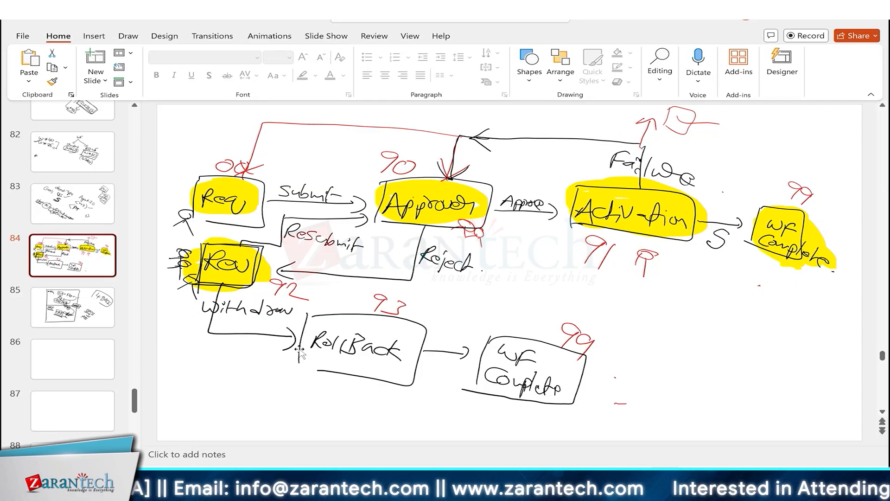
{"action": "key", "text": "alt+Tab"}
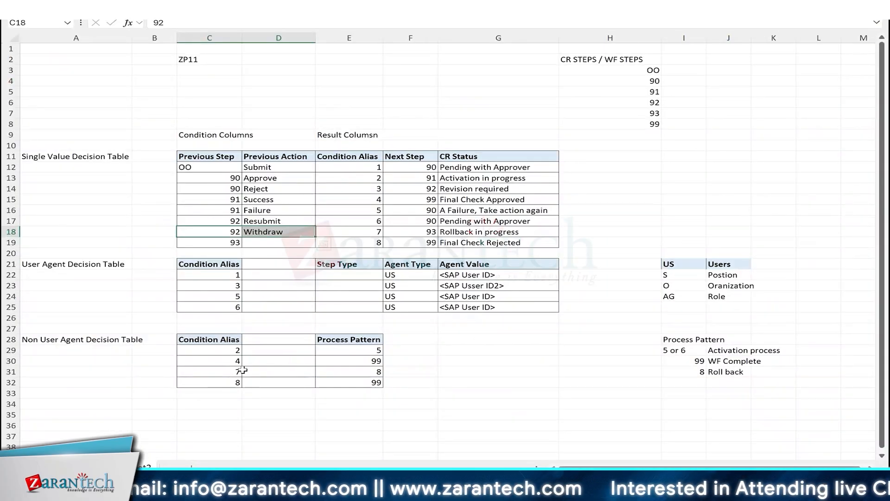
{"action": "left_click", "coordinate": [718, 373]}
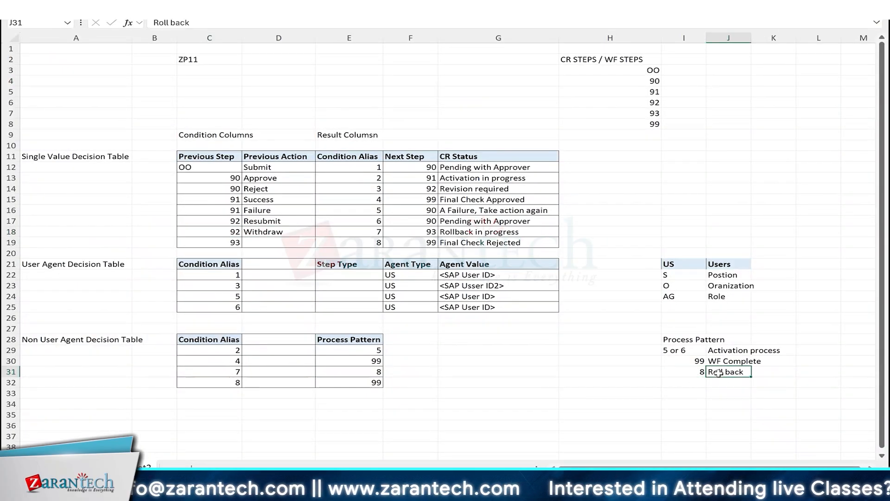
{"action": "left_click", "coordinate": [701, 373]}
{"action": "left_click", "coordinate": [358, 373]}
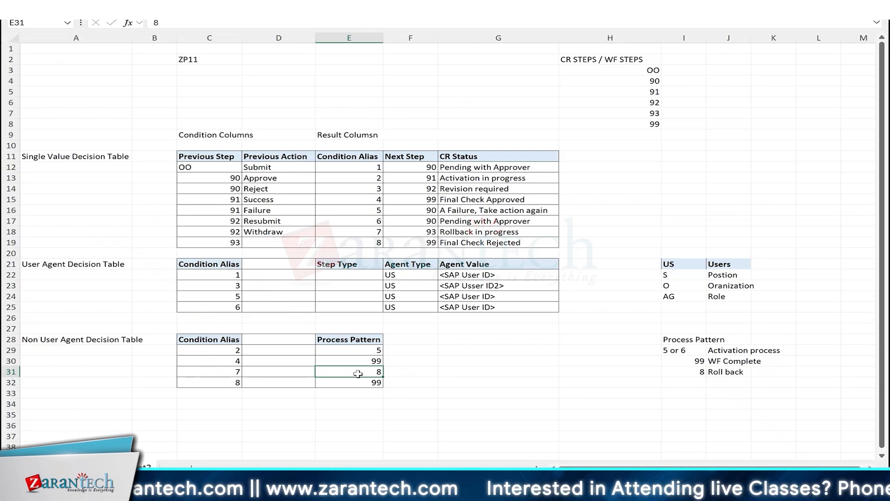
{"action": "left_click_drag", "start_coordinate": [212, 373], "coordinate": [363, 373]}
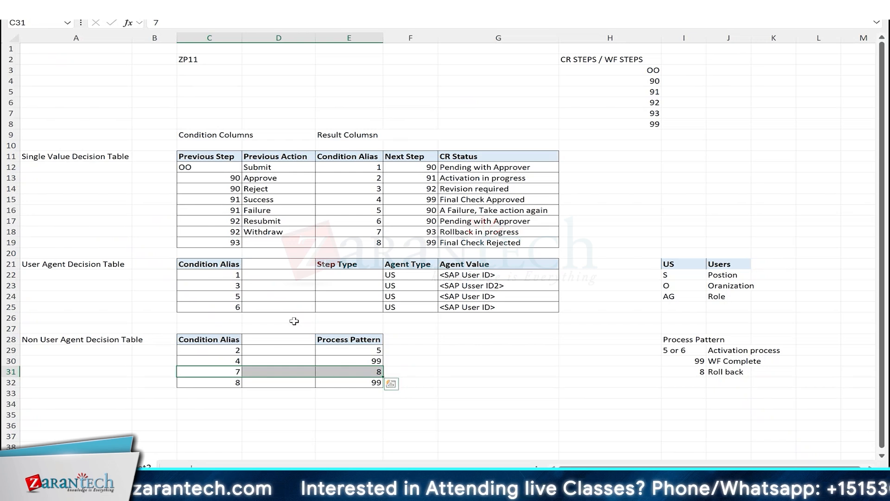
Examine the single value row for previous step 93 and match its condition alias to the process pattern in the Non User Agent Decision Table
{"action": "left_click", "coordinate": [225, 241]}
{"action": "left_click", "coordinate": [449, 233]}
{"action": "left_click", "coordinate": [230, 241]}
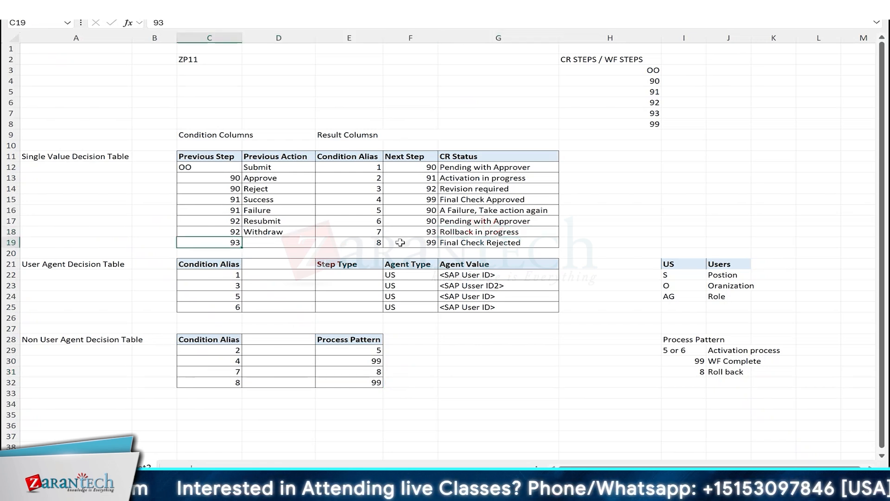
{"action": "left_click", "coordinate": [371, 242]}
{"action": "left_click", "coordinate": [448, 241]}
{"action": "left_click", "coordinate": [374, 242]}
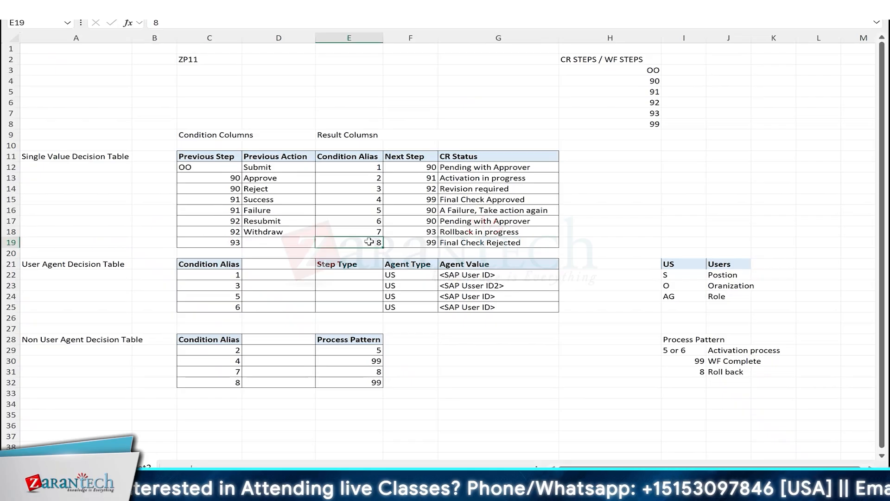
{"action": "left_click", "coordinate": [228, 381]}
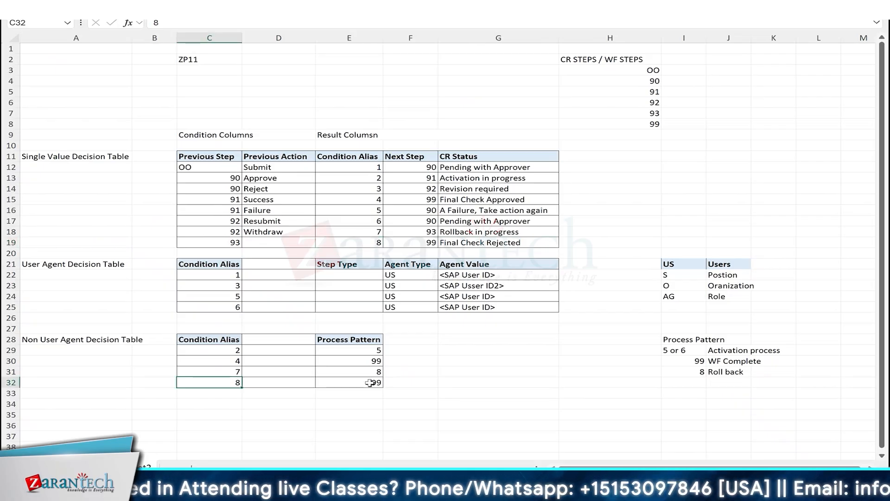
{"action": "left_click", "coordinate": [369, 382]}
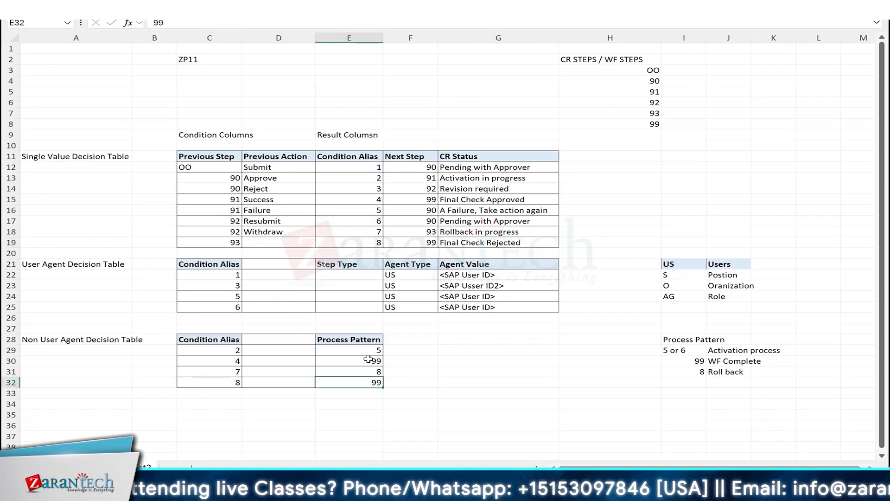
Compare the process patterns of condition aliases 4 and 8 in the Non User Agent Decision Table, and look over all three planned tables
{"action": "left_click", "coordinate": [369, 361]}
{"action": "left_click", "coordinate": [364, 380]}
{"action": "left_click_drag", "start_coordinate": [223, 361], "coordinate": [371, 359]}
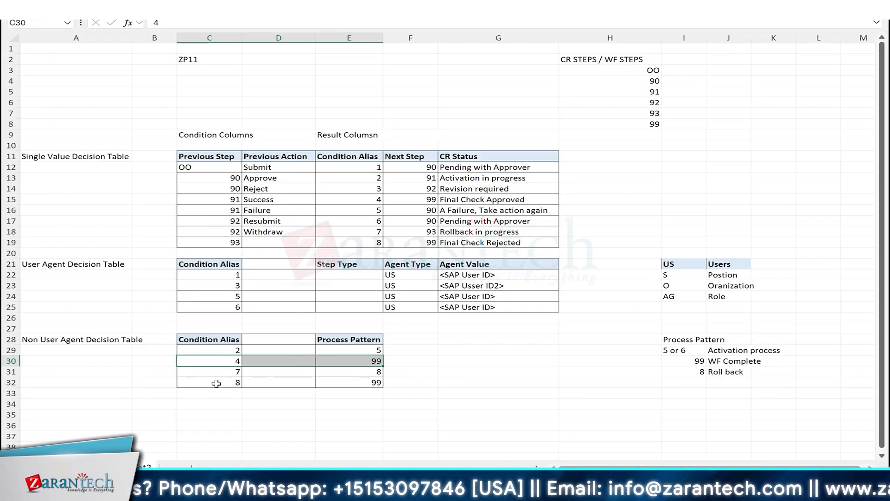
{"action": "left_click_drag", "start_coordinate": [216, 383], "coordinate": [312, 382]}
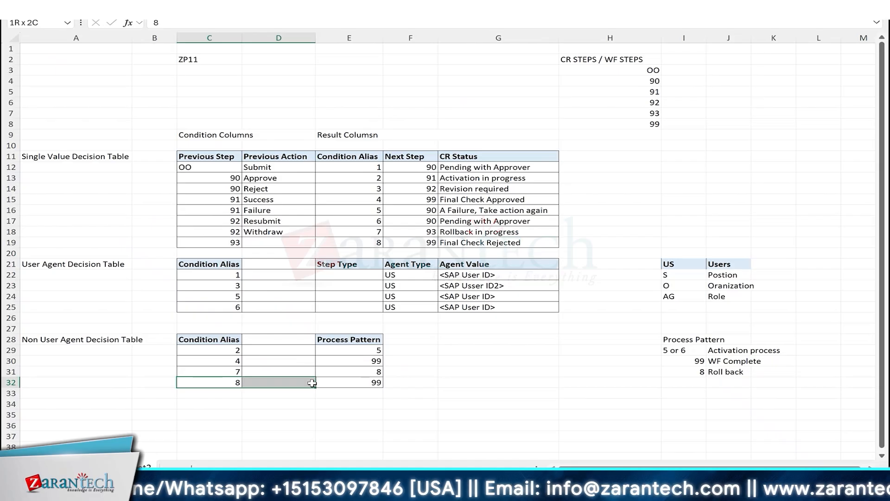
{"action": "left_click_drag", "start_coordinate": [311, 383], "coordinate": [361, 383]}
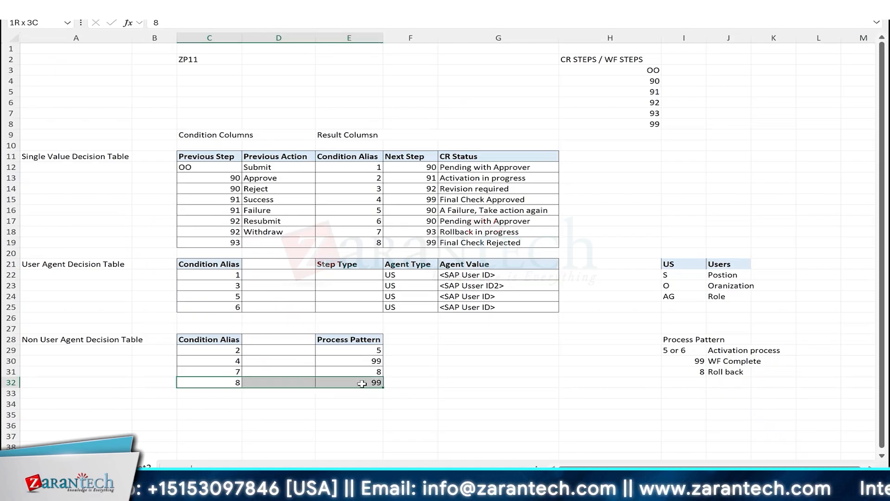
{"action": "left_click_drag", "start_coordinate": [229, 362], "coordinate": [352, 362]}
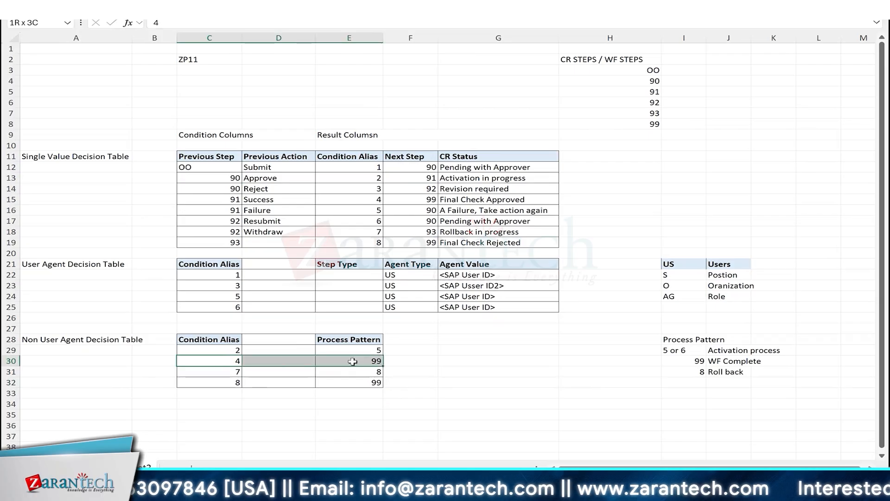
{"action": "left_click_drag", "start_coordinate": [225, 383], "coordinate": [361, 383]}
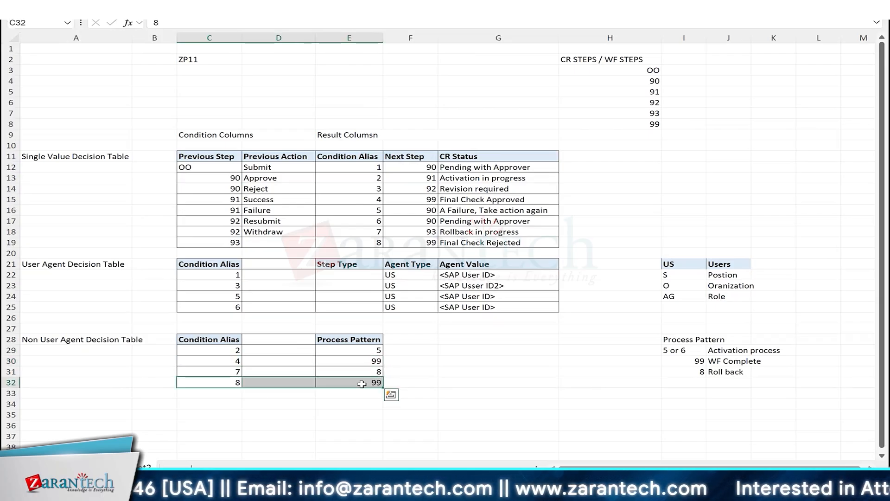
{"action": "left_click", "coordinate": [361, 383]}
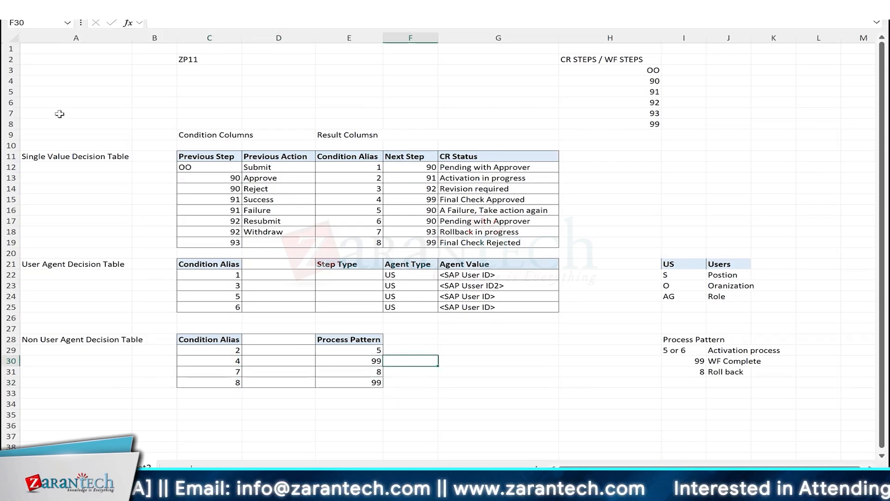
{"action": "left_click_drag", "start_coordinate": [59, 115], "coordinate": [562, 404]}
Switch to SAP, check the ZP11 entry in the Type of Change Request overview, and return to the IMG structure
{"action": "left_click", "coordinate": [537, 491]}
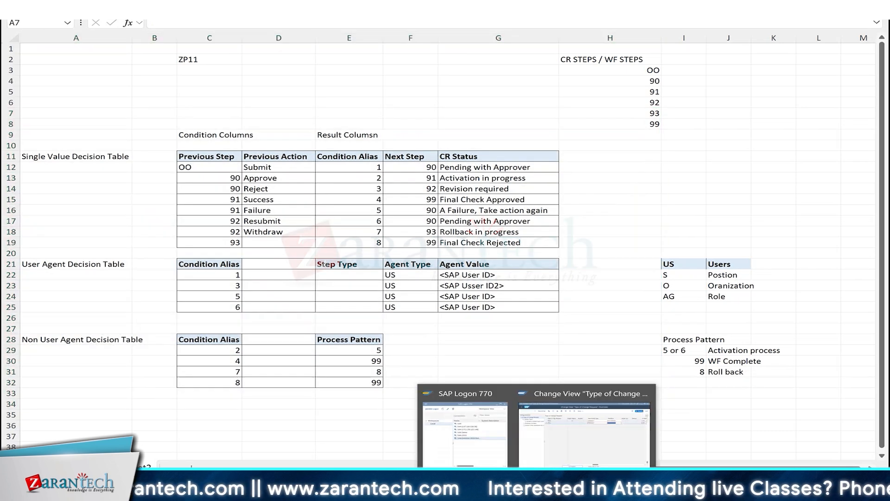
{"action": "left_click", "coordinate": [563, 457]}
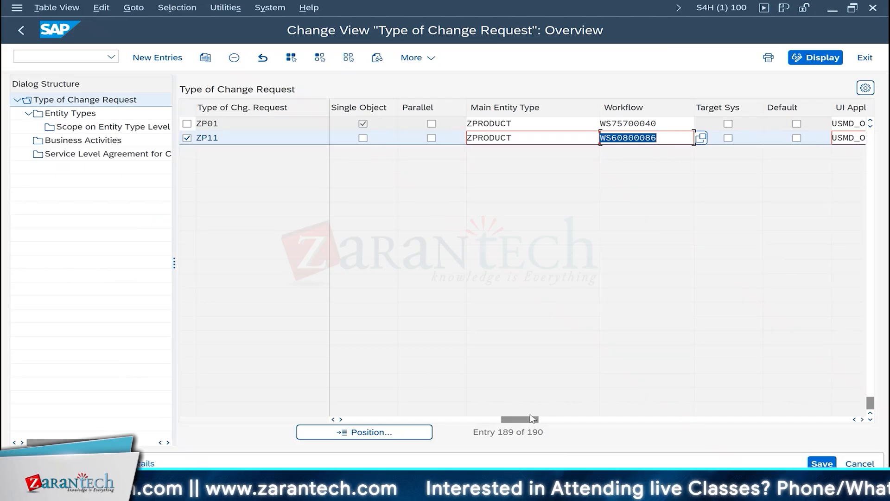
{"action": "left_click_drag", "start_coordinate": [533, 419], "coordinate": [378, 419]}
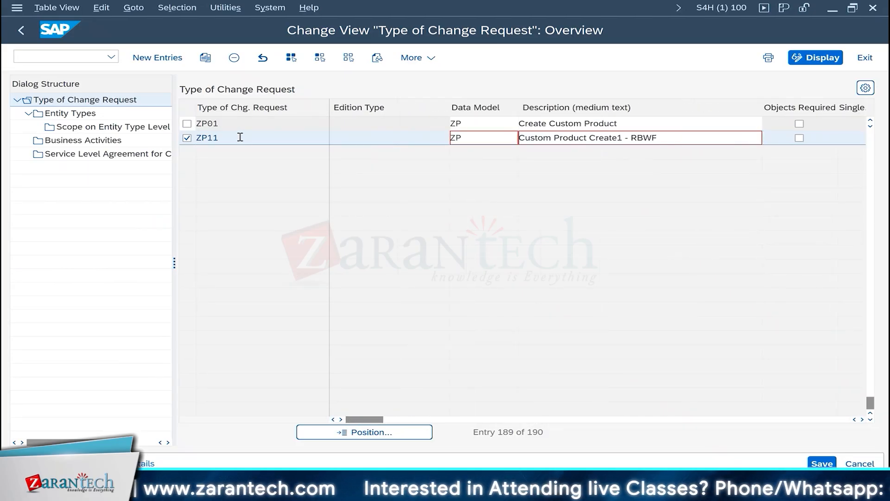
{"action": "left_click_drag", "start_coordinate": [241, 138], "coordinate": [163, 142]}
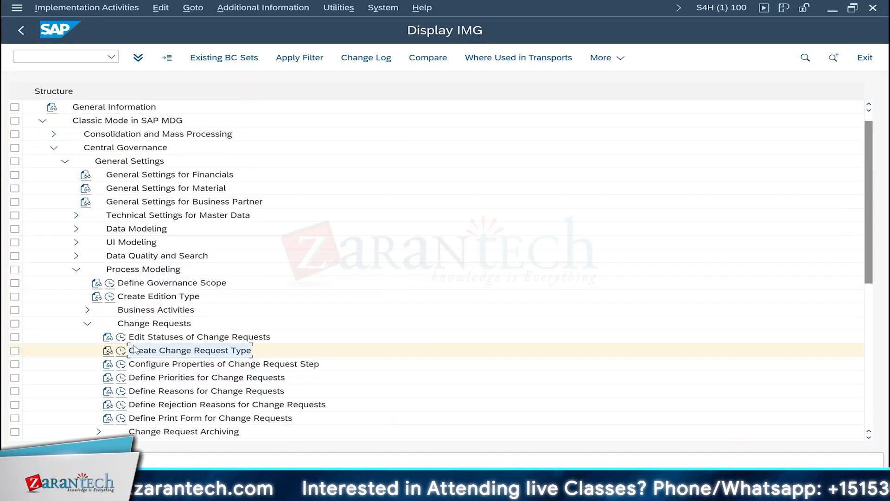
Show the Rule-Based Workflow activities in the IMG under Process Modeling, Workflow
{"action": "left_click", "coordinate": [87, 323]}
{"action": "scroll", "coordinate": [89, 335], "scroll_direction": "down", "scroll_amount": 2}
{"action": "left_click", "coordinate": [142, 327]}
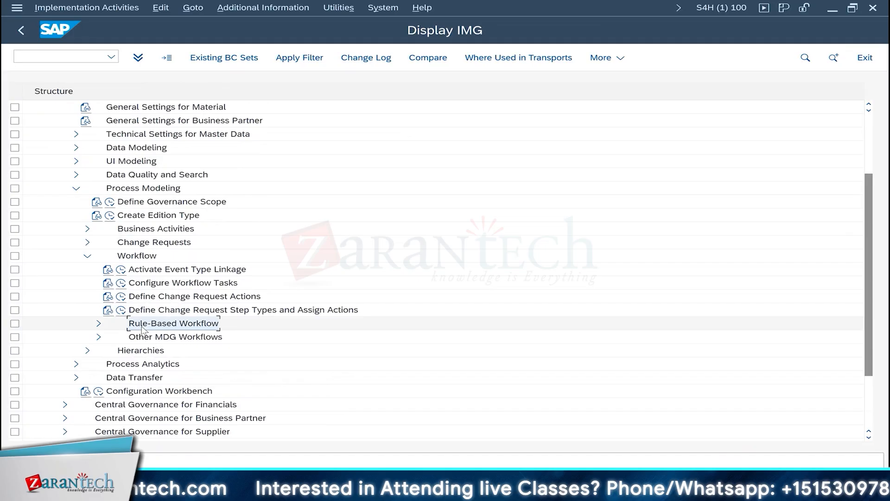
{"action": "left_click", "coordinate": [98, 323]}
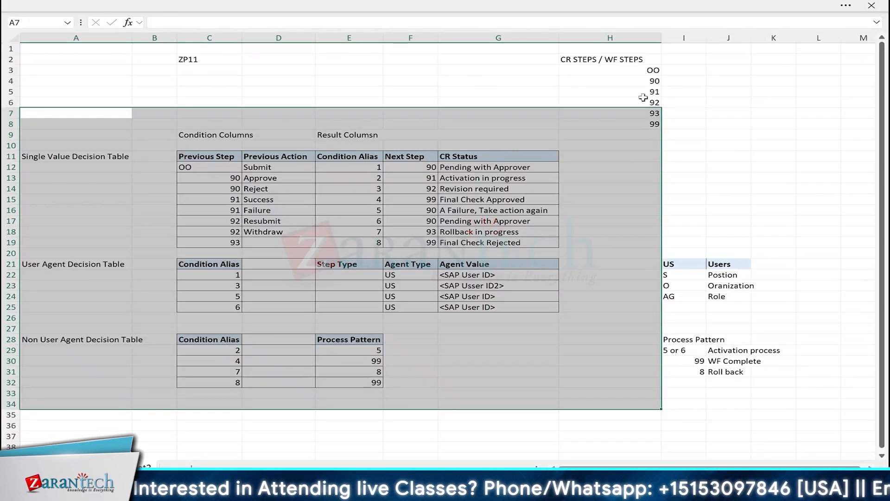
Check the Excel list of CR steps against the ZP11 entries in Define Change Request Steps for Rule-Based Workflow
{"action": "left_click", "coordinate": [643, 97]}
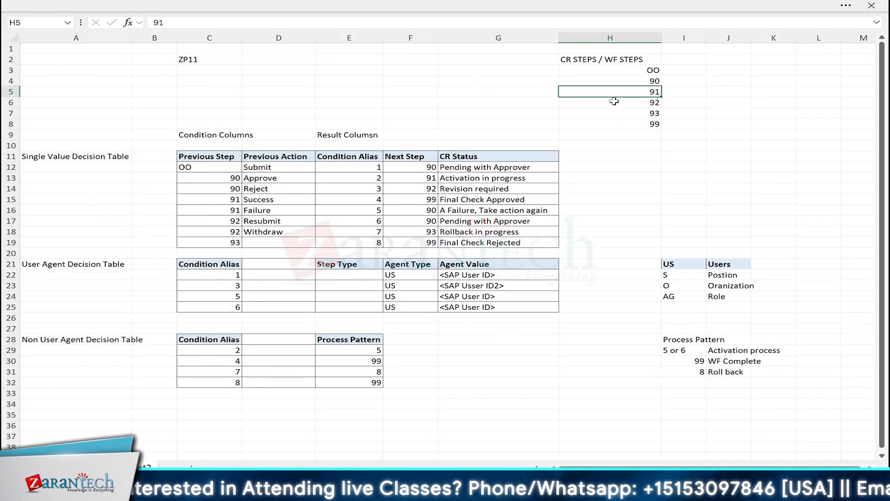
{"action": "left_click_drag", "start_coordinate": [644, 71], "coordinate": [649, 124]}
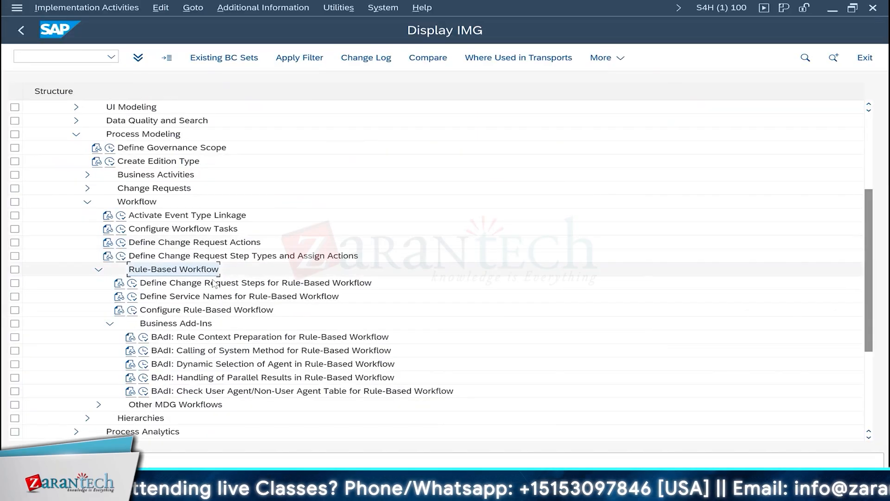
{"action": "left_click", "coordinate": [204, 299]}
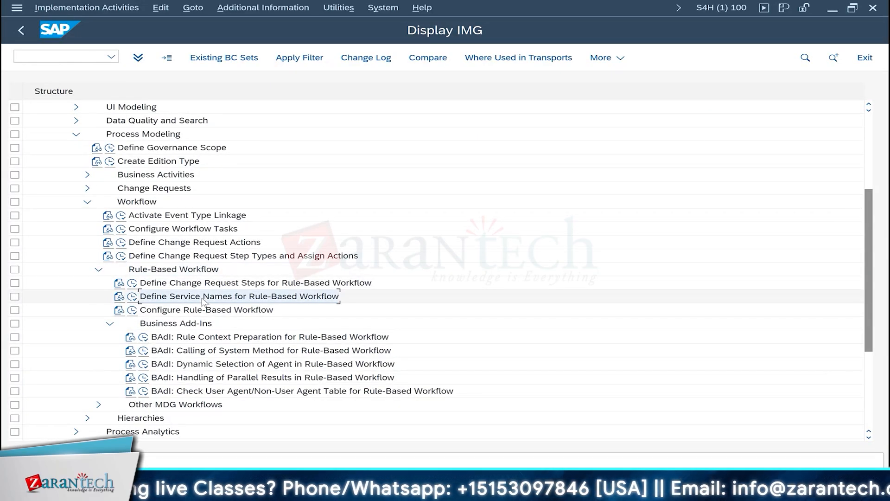
{"action": "left_click", "coordinate": [191, 288]}
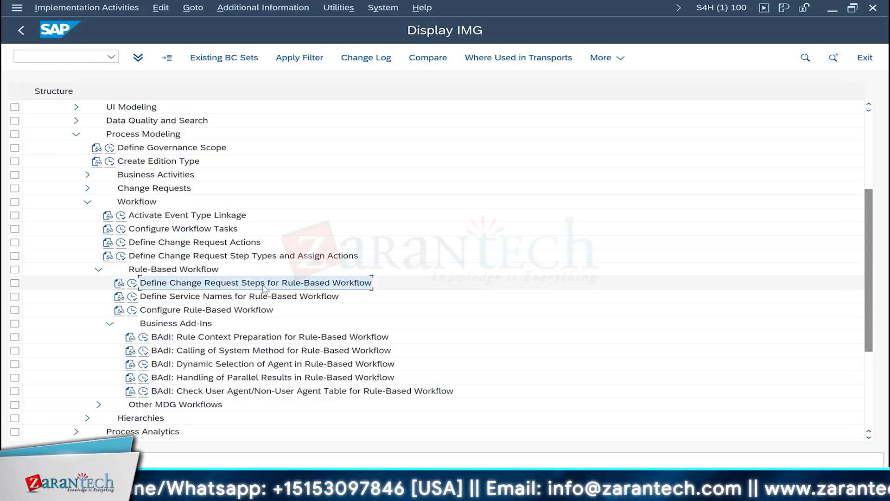
{"action": "left_click", "coordinate": [132, 283]}
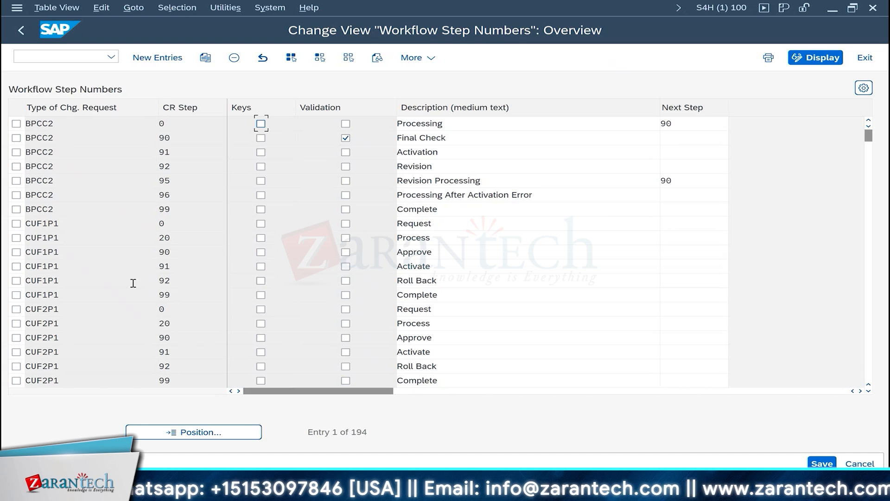
{"action": "left_click", "coordinate": [190, 432]}
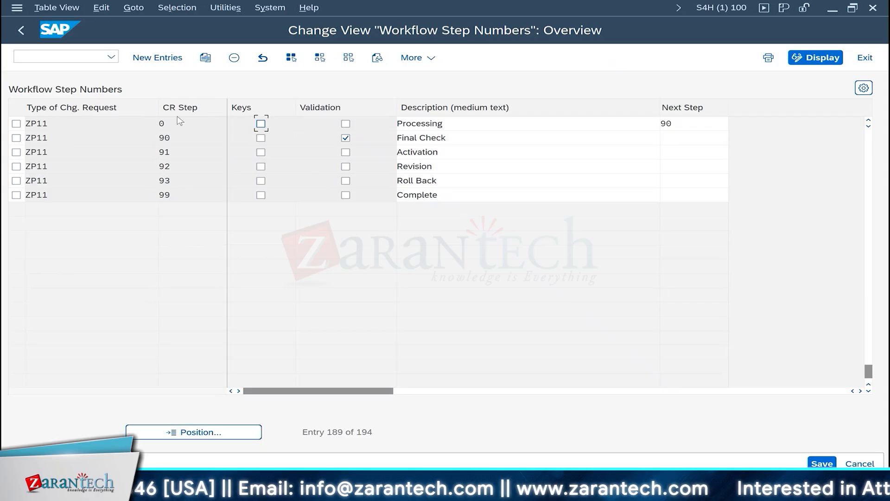
{"action": "left_click", "coordinate": [22, 30]}
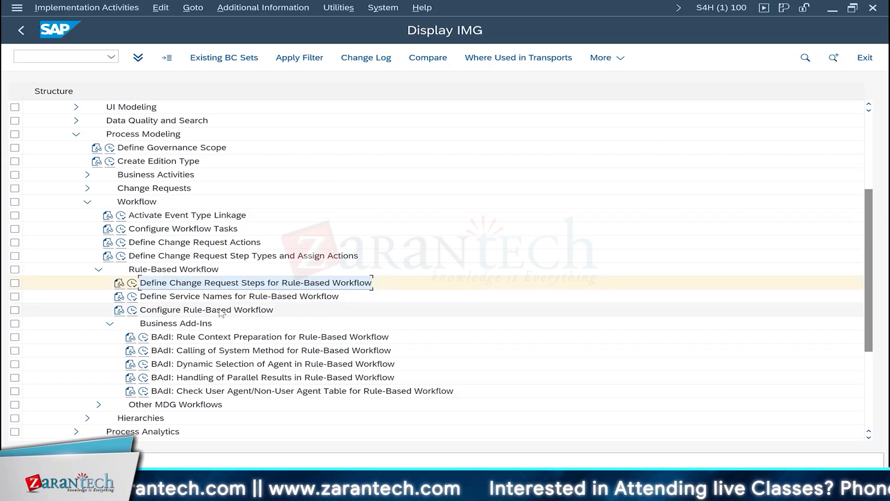
Consult the planned decision tables in Excel and open Configure Rule-Based Workflow in SAP for change request type ZP11
{"action": "left_click", "coordinate": [479, 489]}
{"action": "left_click_drag", "start_coordinate": [74, 124], "coordinate": [489, 398]}
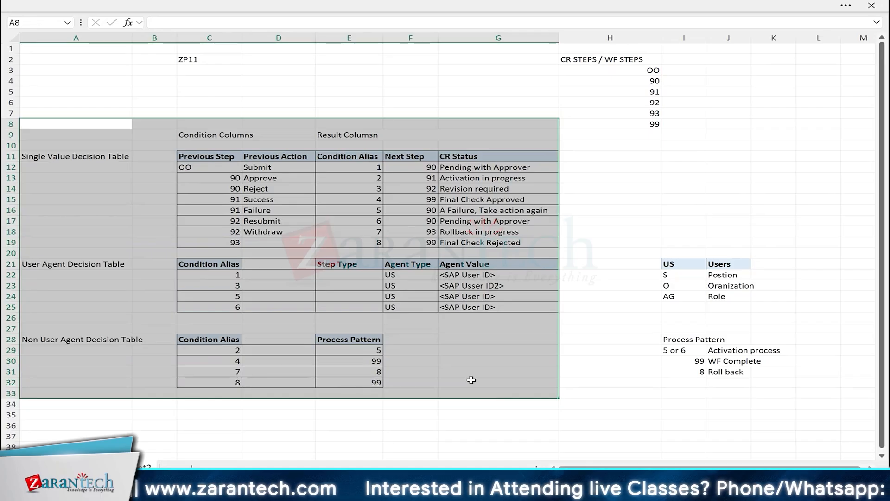
{"action": "key", "text": "alt+Tab"}
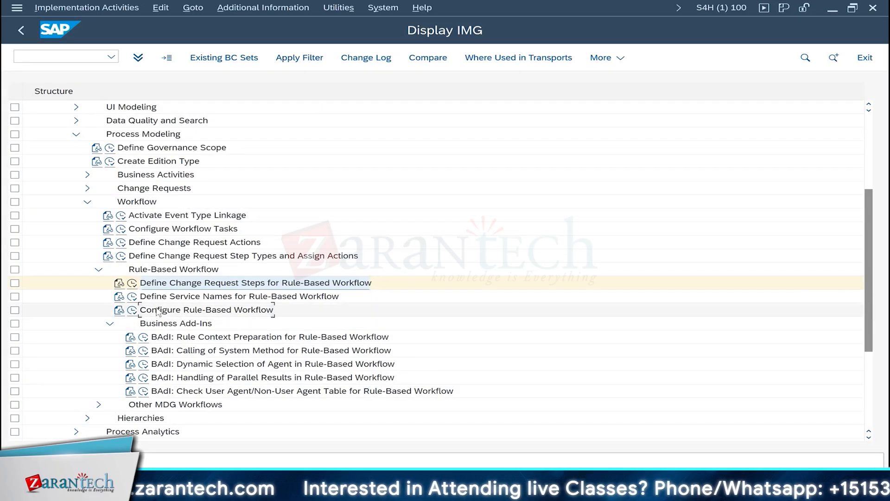
{"action": "left_click", "coordinate": [180, 312]}
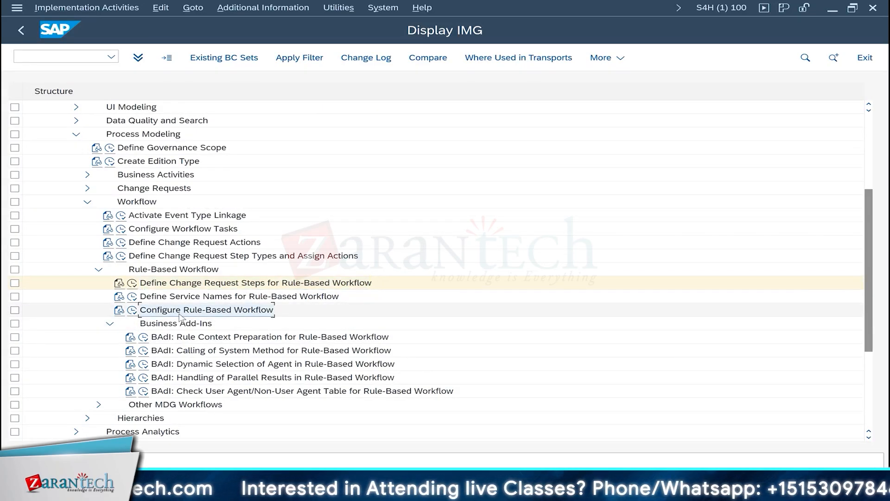
{"action": "left_click", "coordinate": [133, 310]}
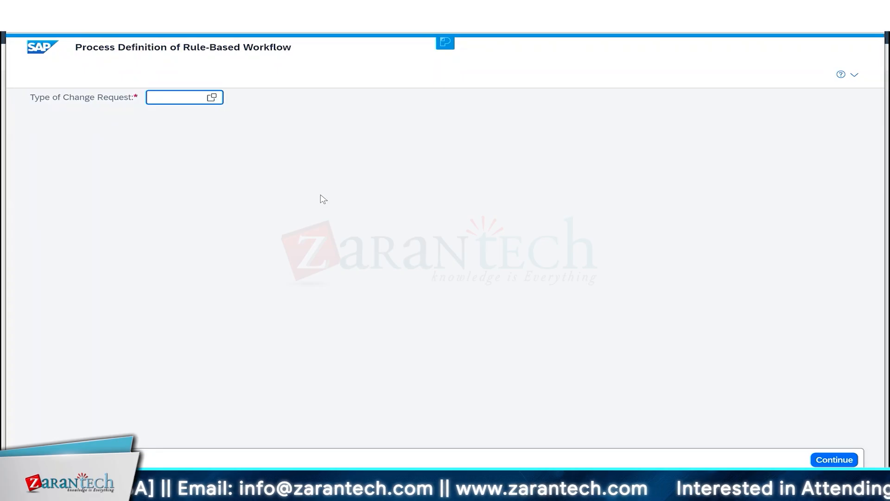
{"action": "type", "text": "ZP11"}
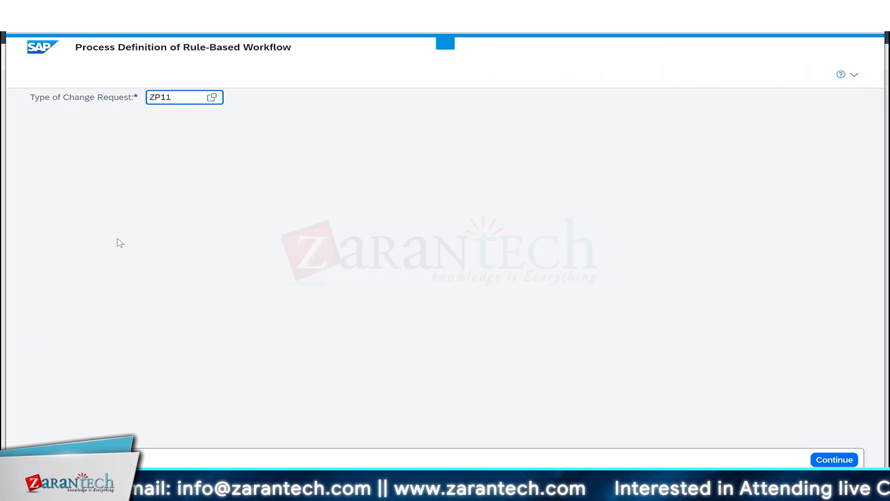
{"action": "left_click", "coordinate": [838, 461]}
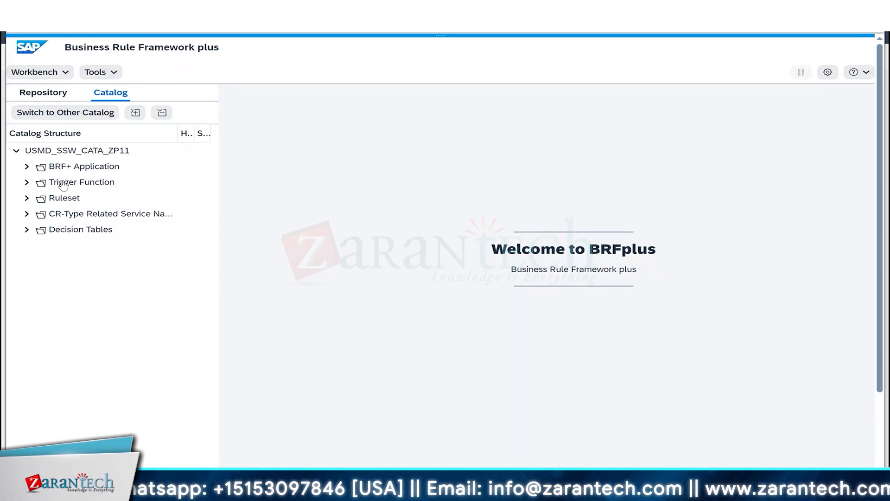
Open the Single Value Decision Table from the Decision Tables folder of catalog USMD_SSW_CATA_ZP11
{"action": "left_click", "coordinate": [26, 231]}
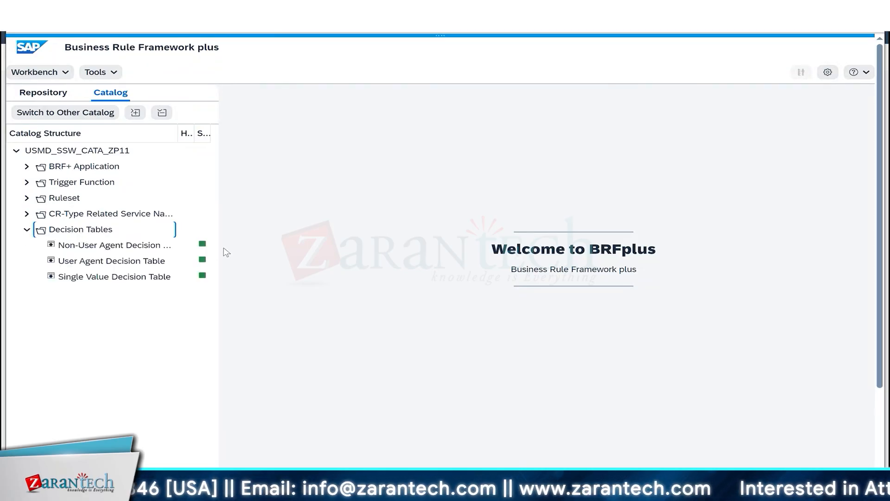
{"action": "left_click", "coordinate": [147, 300]}
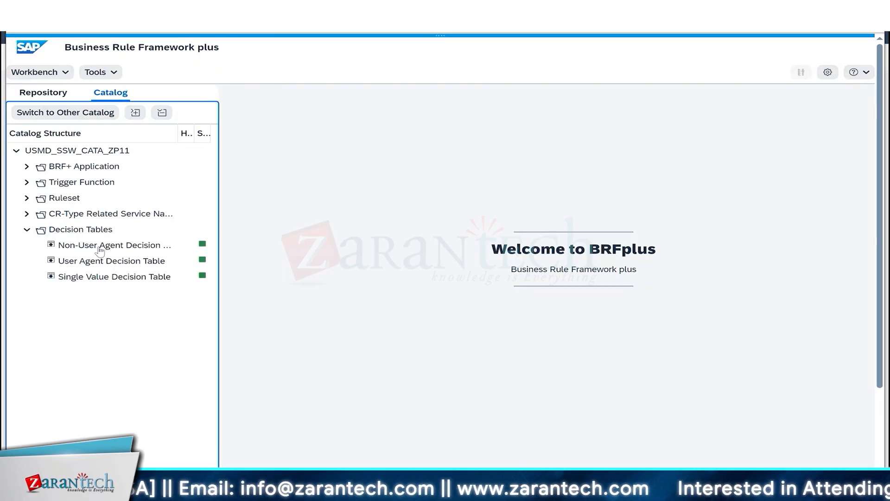
{"action": "left_click", "coordinate": [99, 247]}
{"action": "left_click", "coordinate": [153, 280]}
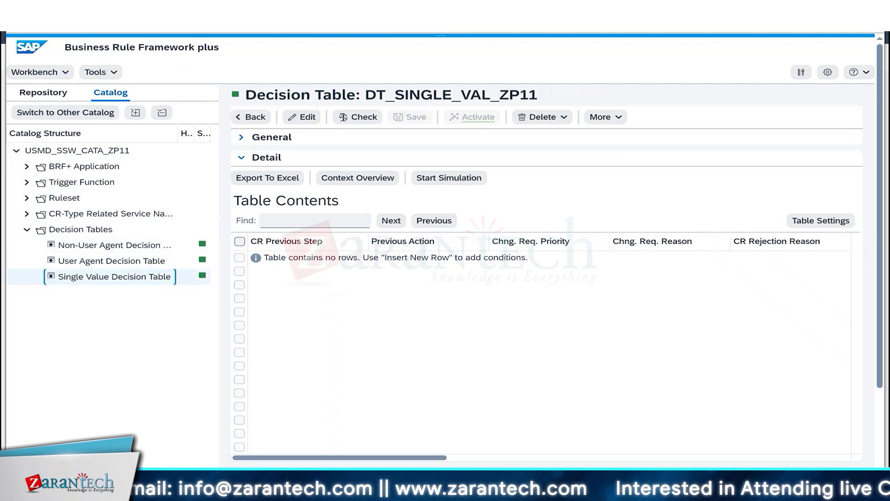
Review the planned single value table's condition and result columns in Excel and compare them with the columns of DT_SINGLE_VAL_ZP11 in BRFplus
{"action": "key", "text": "alt+Tab"}
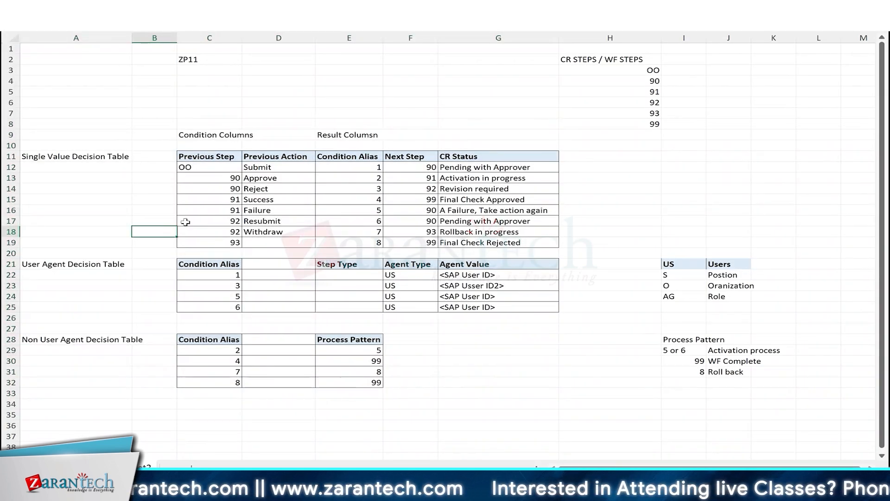
{"action": "left_click_drag", "start_coordinate": [197, 135], "coordinate": [244, 242]}
{"action": "left_click_drag", "start_coordinate": [333, 135], "coordinate": [517, 243]}
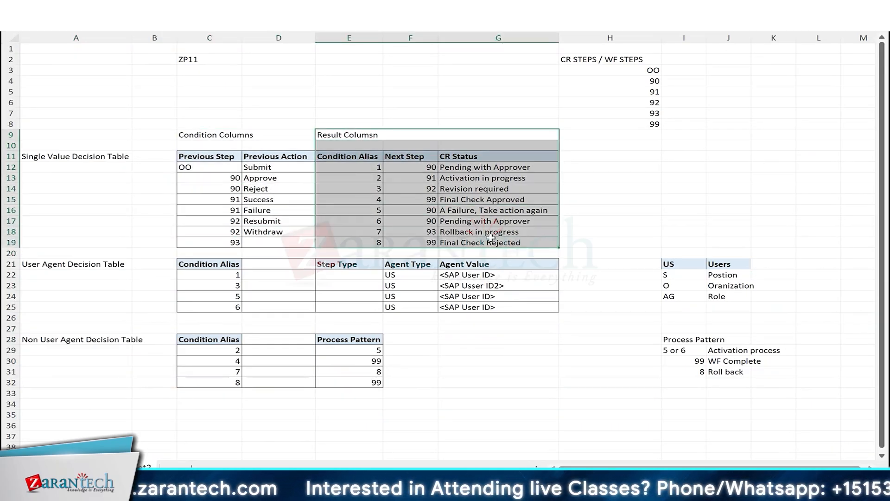
{"action": "left_click_drag", "start_coordinate": [235, 134], "coordinate": [264, 228]}
{"action": "left_click", "coordinate": [345, 137]}
{"action": "left_click_drag", "start_coordinate": [345, 137], "coordinate": [525, 258]}
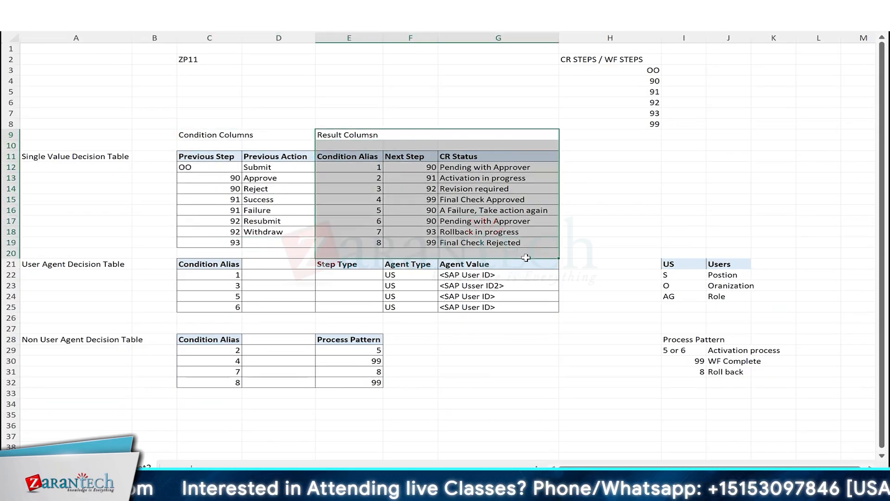
{"action": "left_click", "coordinate": [194, 169]}
{"action": "left_click", "coordinate": [263, 168]}
{"action": "left_click", "coordinate": [342, 137]}
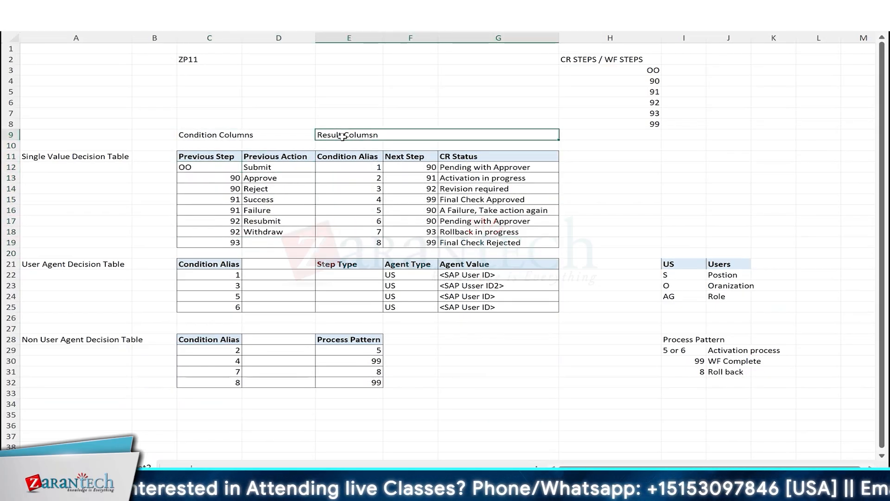
{"action": "left_click", "coordinate": [376, 169]}
{"action": "left_click", "coordinate": [443, 170]}
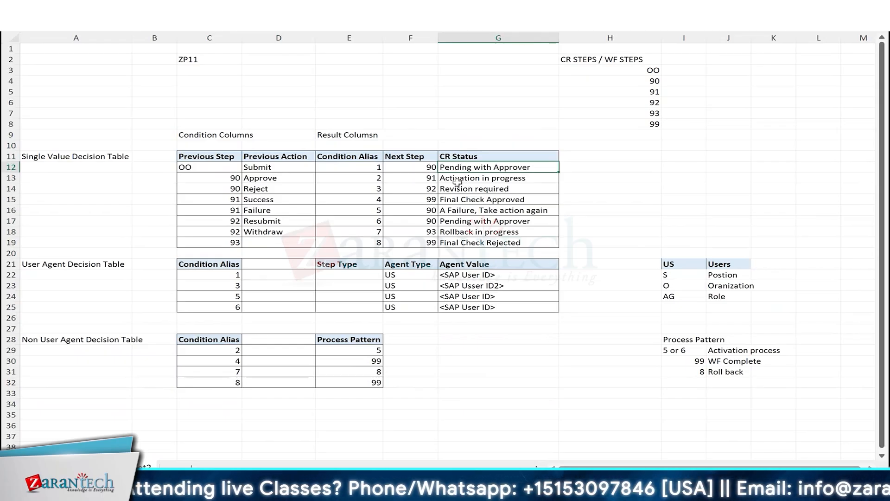
{"action": "key", "text": "alt+Tab"}
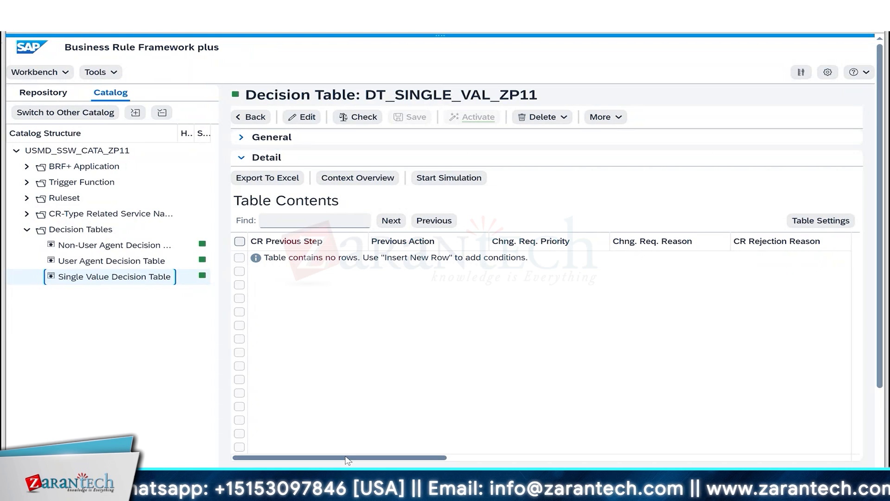
{"action": "left_click_drag", "start_coordinate": [348, 461], "coordinate": [764, 458]}
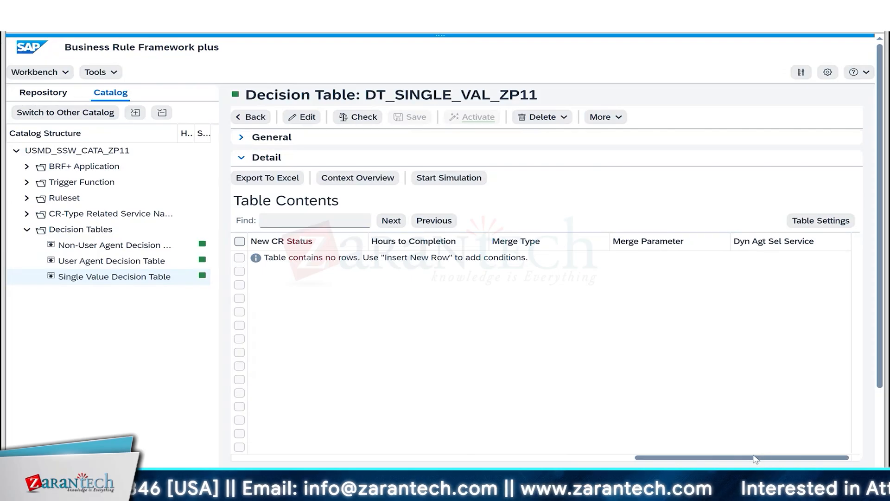
Review Previous Step, Previous Action, Condition Alias, Next Step and CR Status in the Excel plan and locate the matching columns in DT_SINGLE_VAL_ZP11
{"action": "left_click_drag", "start_coordinate": [704, 459], "coordinate": [325, 457]}
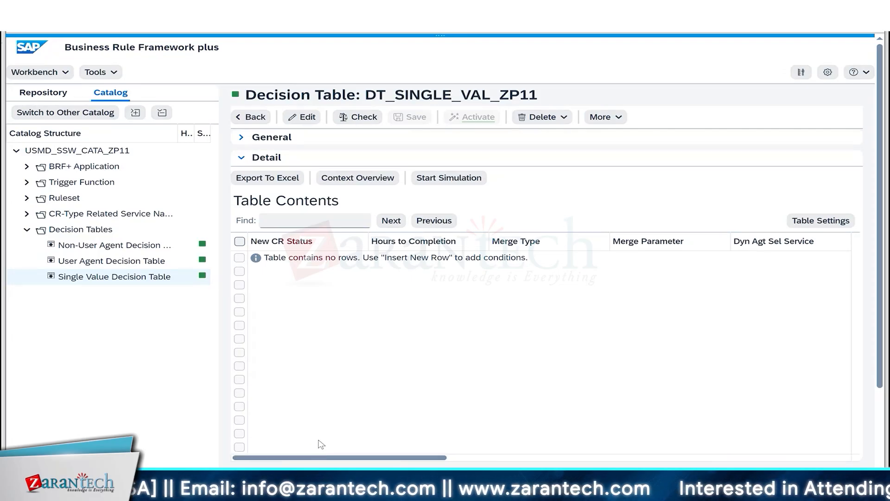
{"action": "key", "text": "alt+Tab"}
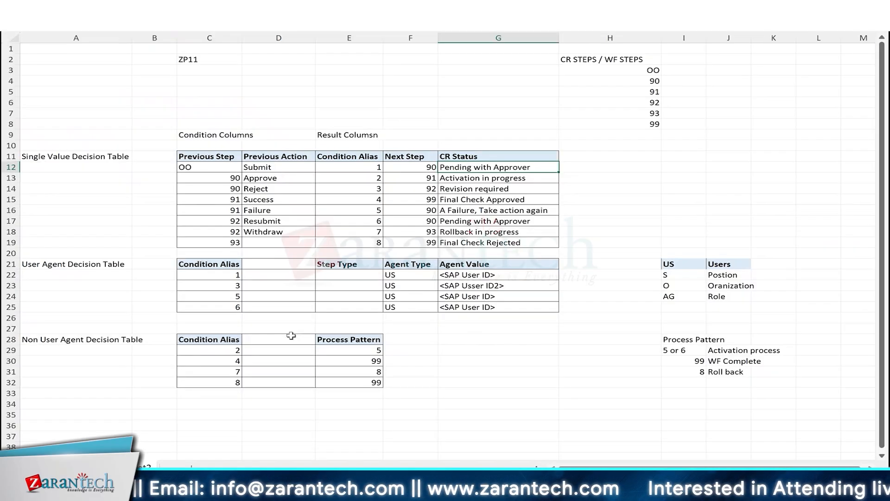
{"action": "left_click", "coordinate": [208, 157]}
{"action": "left_click", "coordinate": [284, 156]}
{"action": "left_click", "coordinate": [337, 155]}
{"action": "left_click", "coordinate": [407, 155]}
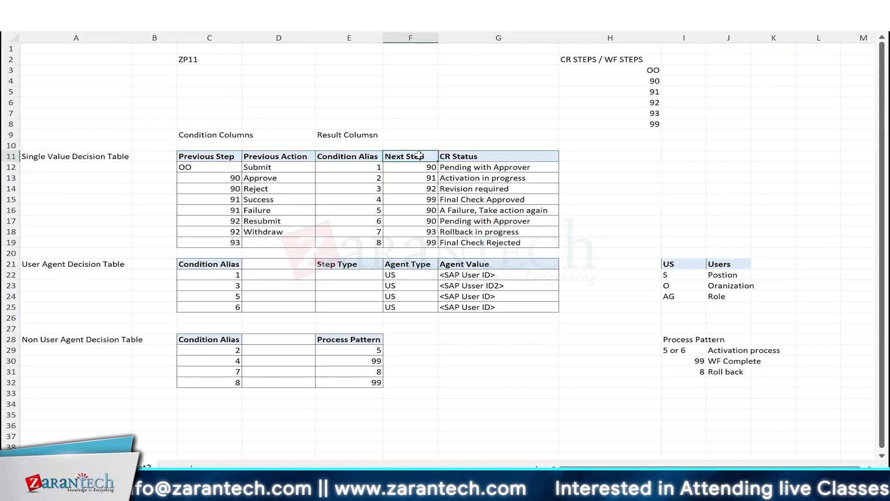
{"action": "left_click", "coordinate": [486, 156]}
{"action": "left_click", "coordinate": [213, 157]}
{"action": "left_click", "coordinate": [344, 155]}
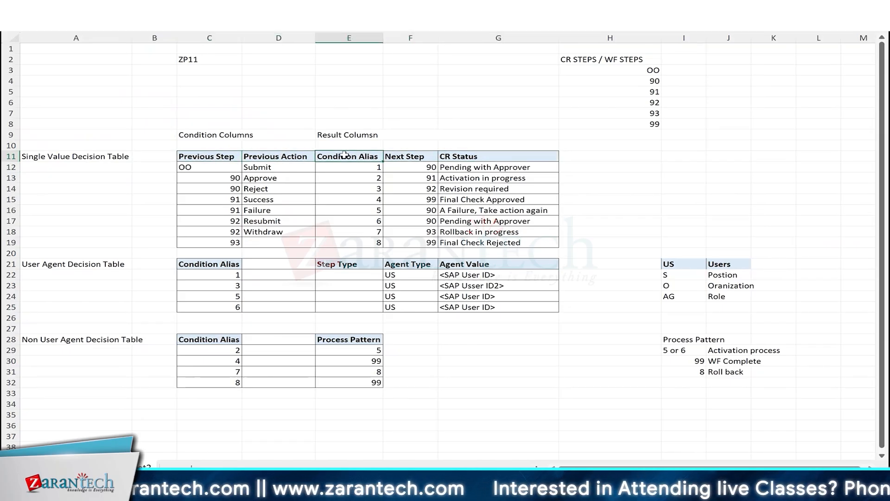
{"action": "left_click", "coordinate": [407, 156]}
{"action": "left_click", "coordinate": [476, 157]}
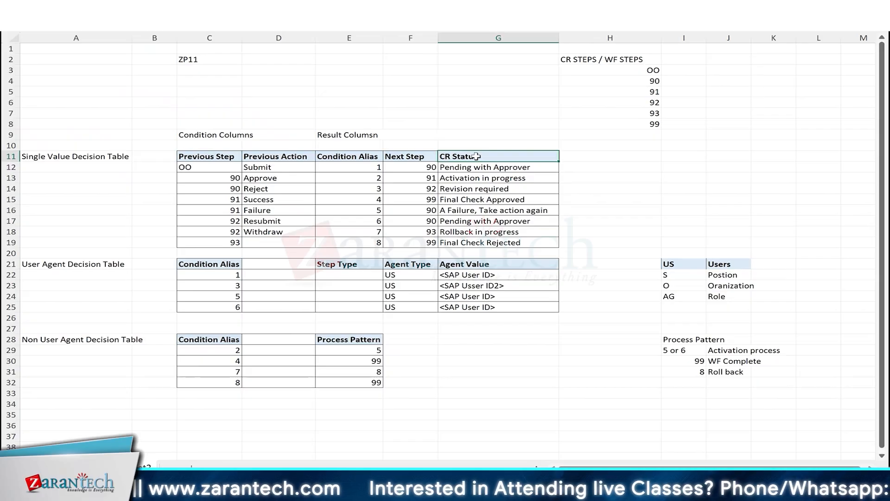
{"action": "left_click", "coordinate": [229, 156]}
{"action": "left_click", "coordinate": [274, 156]}
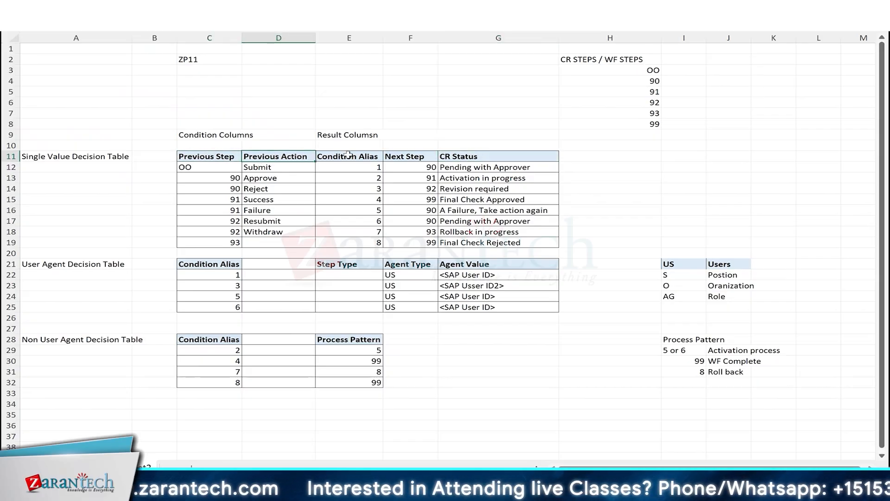
{"action": "left_click", "coordinate": [348, 155]}
{"action": "left_click", "coordinate": [401, 156]}
{"action": "left_click", "coordinate": [468, 154]}
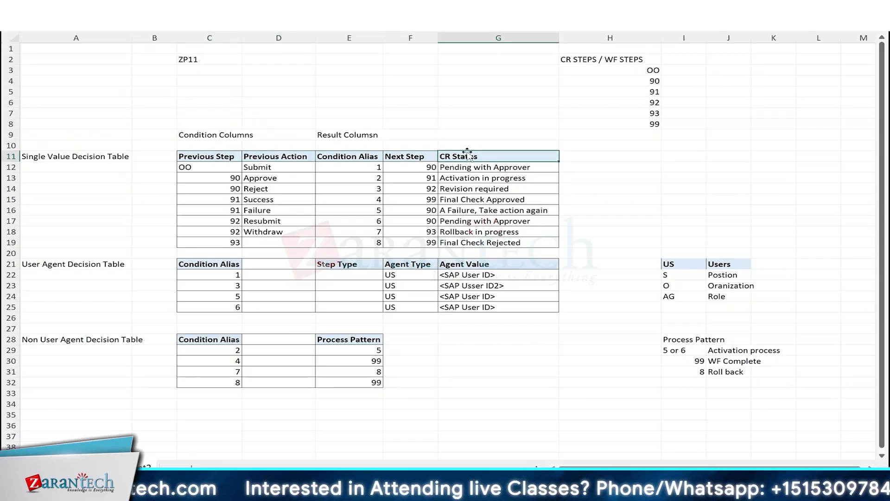
{"action": "key", "text": "alt+Tab"}
{"action": "left_click_drag", "start_coordinate": [396, 460], "coordinate": [743, 449]}
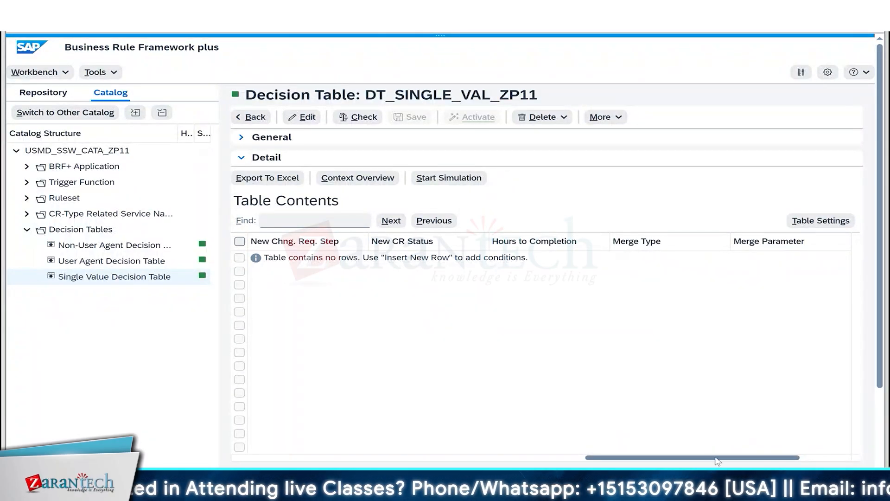
{"action": "left_click_drag", "start_coordinate": [621, 460], "coordinate": [268, 459]}
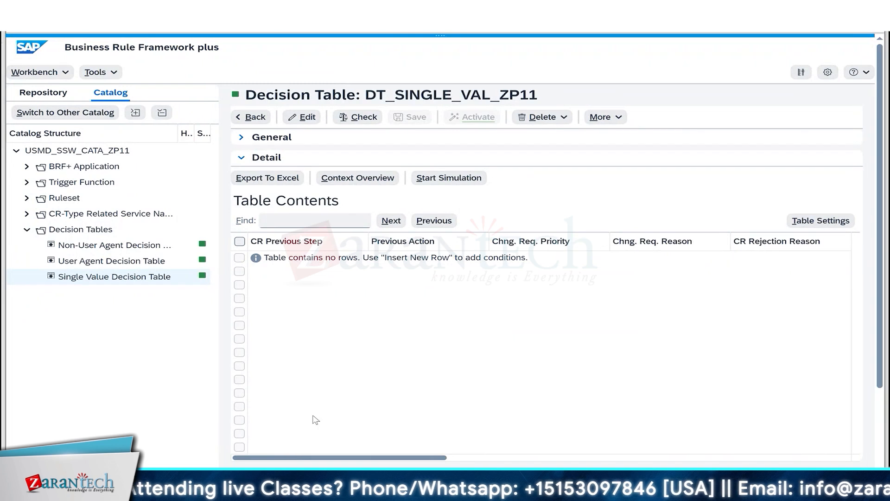
Switch DT_SINGLE_VAL_ZP11 to edit mode and check which of its columns the Excel plan does not use
{"action": "left_click", "coordinate": [306, 118]}
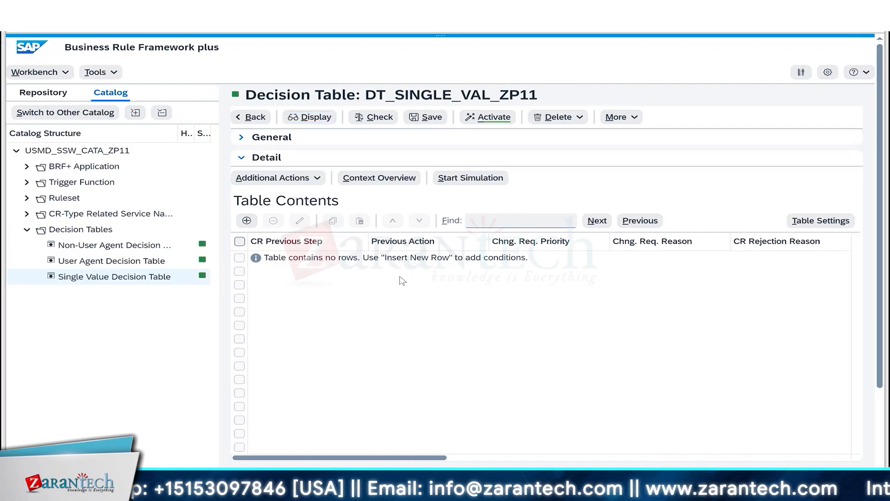
{"action": "key", "text": "alt+Tab"}
{"action": "left_click_drag", "start_coordinate": [209, 156], "coordinate": [289, 186]}
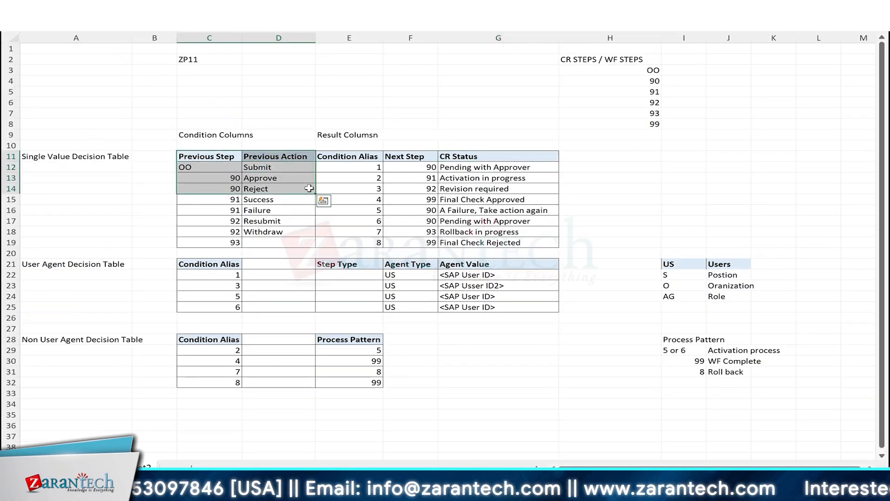
{"action": "key", "text": "alt+Tab"}
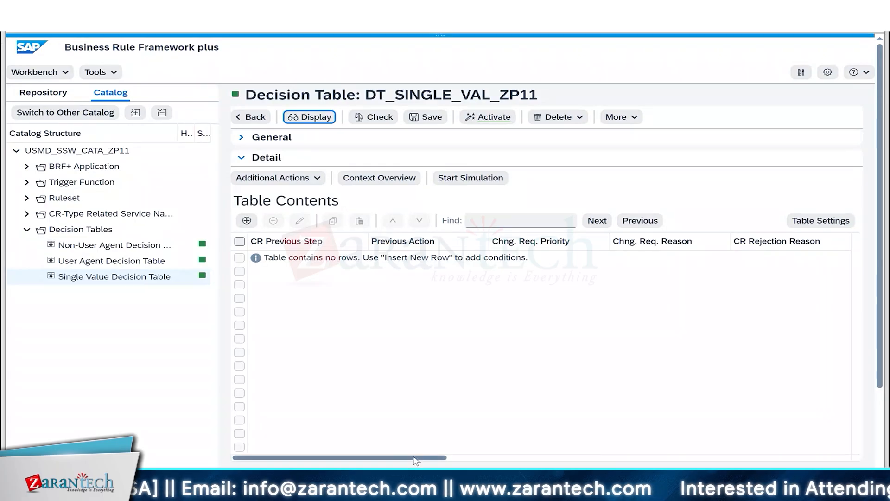
{"action": "left_click_drag", "start_coordinate": [414, 460], "coordinate": [566, 461]}
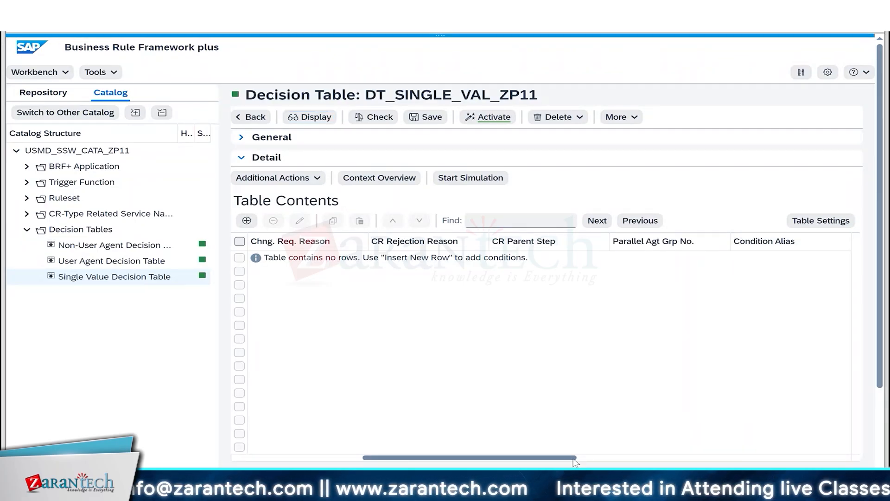
{"action": "left_click", "coordinate": [598, 458]}
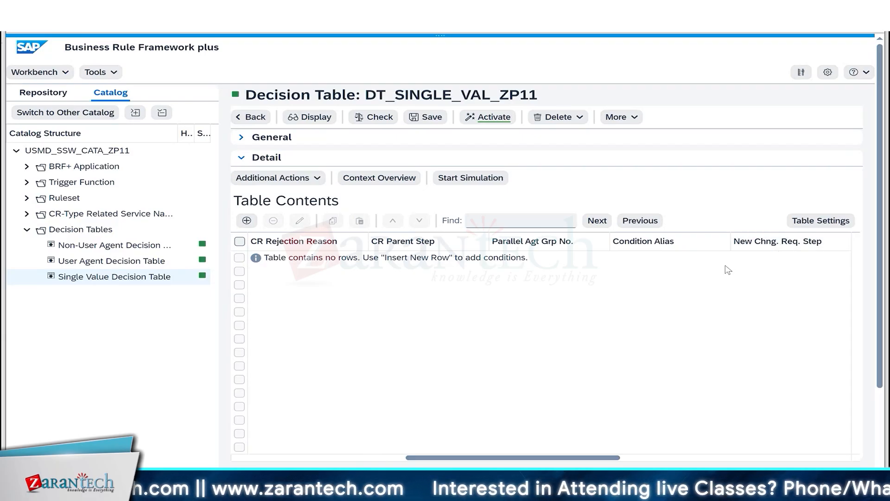
{"action": "left_click", "coordinate": [346, 458]}
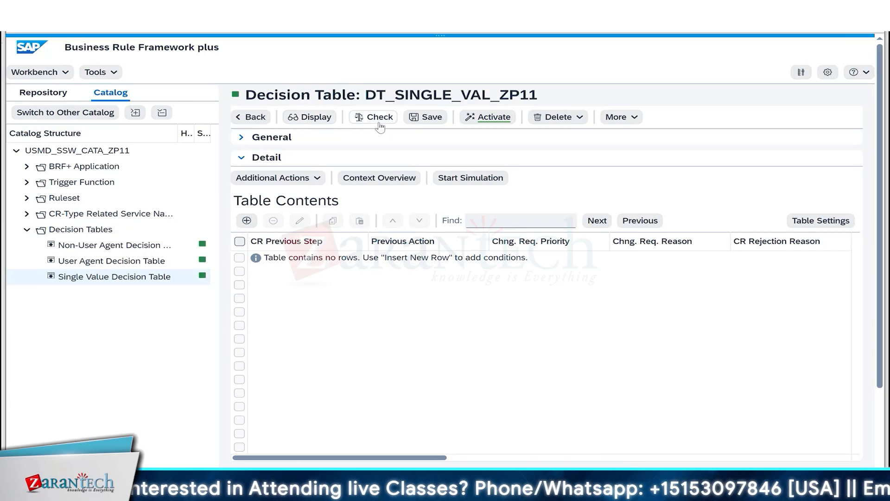
Open the decision table's Table Settings and compare the listed condition and result columns with those in the Excel plan
{"action": "left_click", "coordinate": [821, 222]}
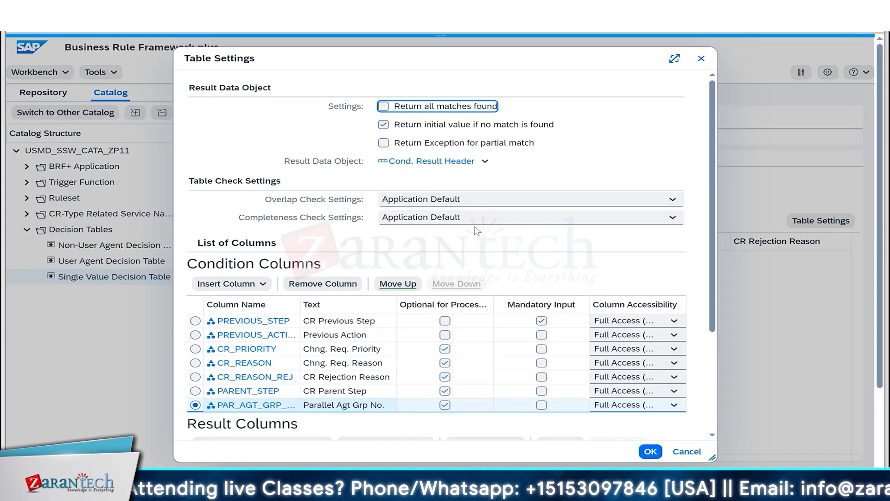
{"action": "left_click_drag", "start_coordinate": [711, 203], "coordinate": [718, 302]}
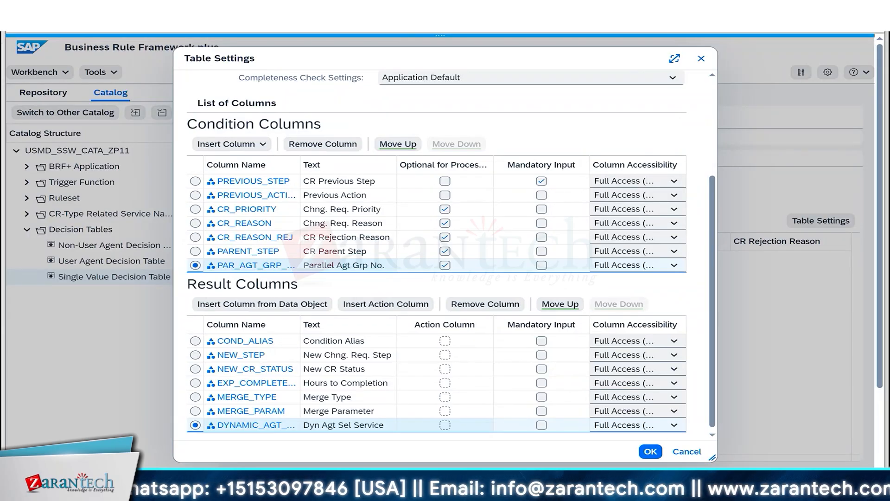
{"action": "key", "text": "alt+Tab"}
{"action": "left_click", "coordinate": [214, 137]}
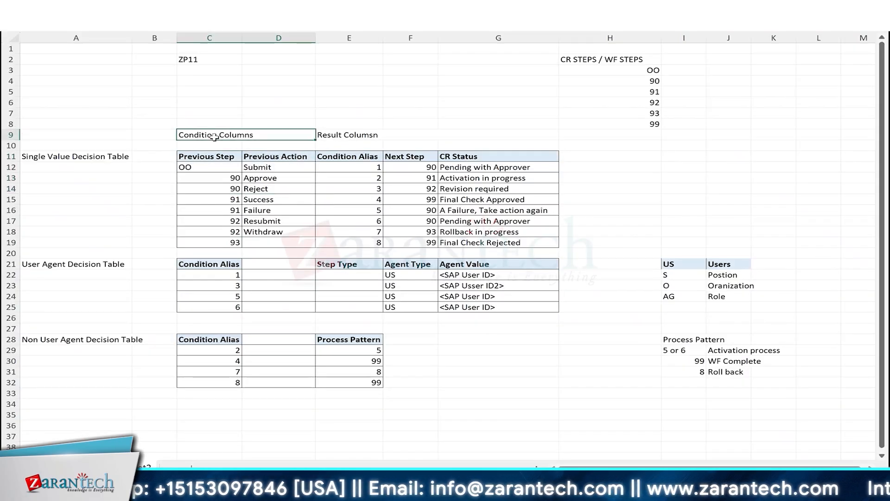
{"action": "left_click", "coordinate": [340, 135]}
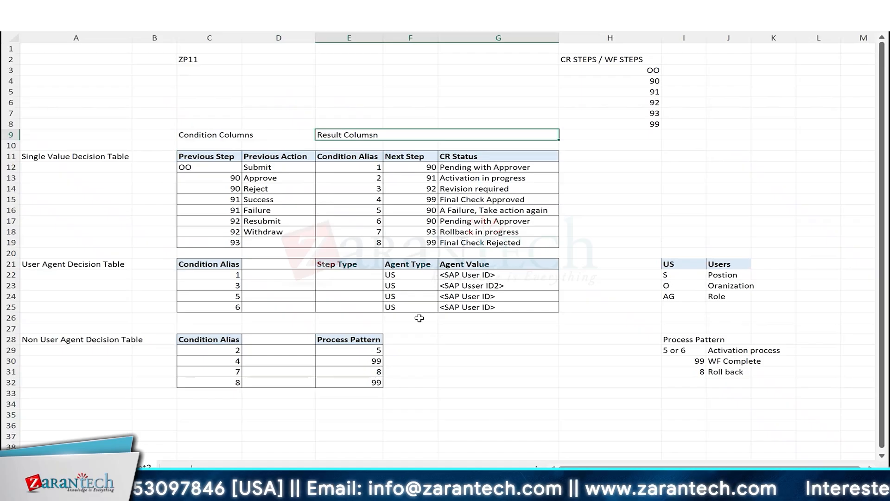
{"action": "key", "text": "alt+Tab"}
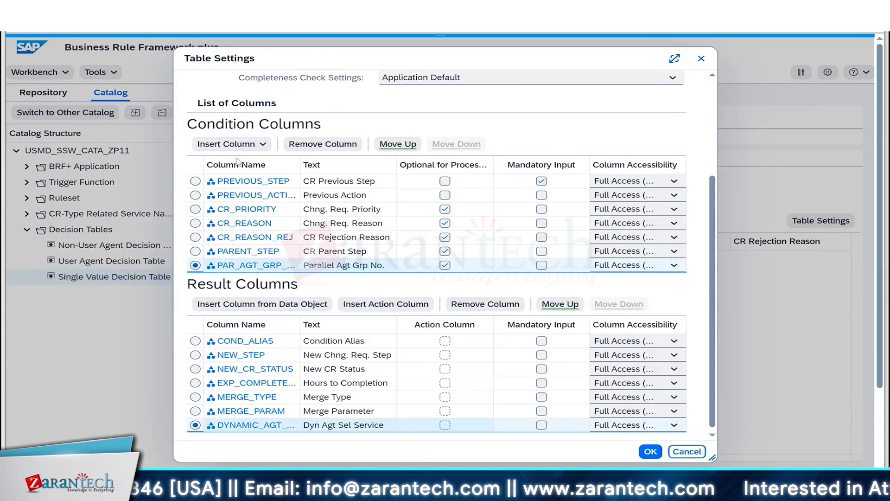
{"action": "key", "text": "alt+Tab"}
{"action": "left_click", "coordinate": [281, 157]}
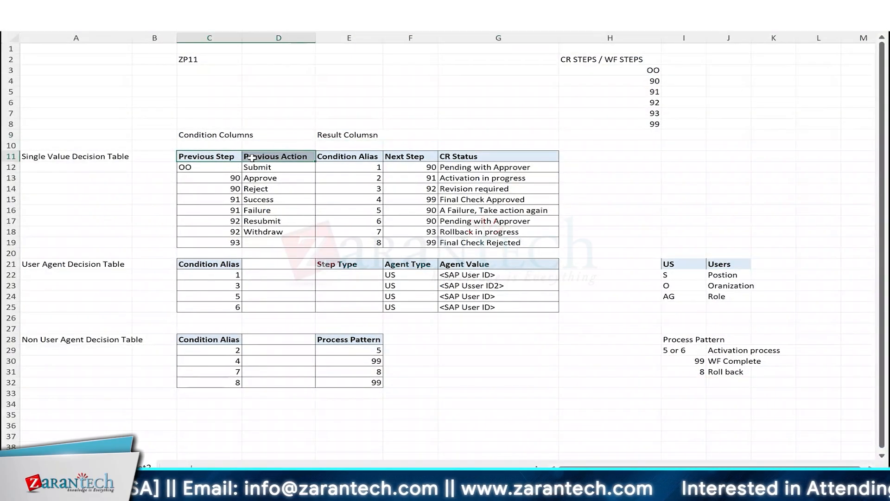
{"action": "key", "text": "alt+Tab"}
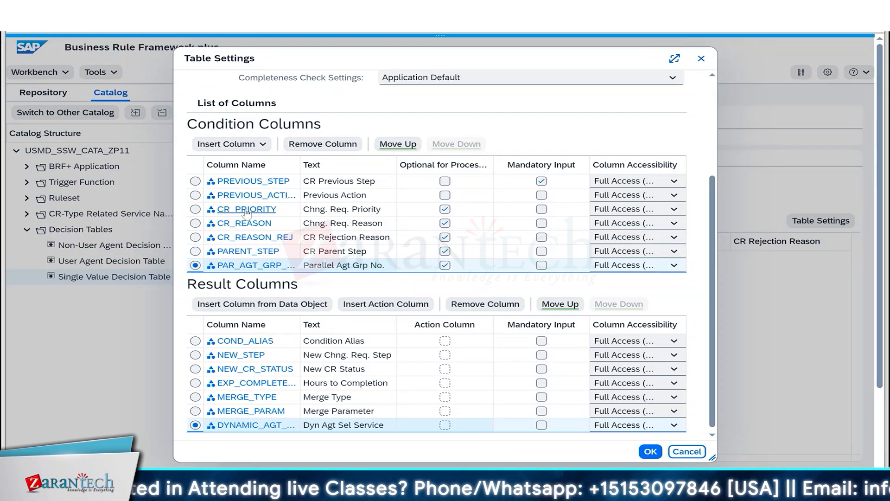
Set the condition columns for CR priority, CR reason, rejection reason, parent step and parallel agent group number to Hidden and apply the table settings
{"action": "left_click", "coordinate": [674, 209]}
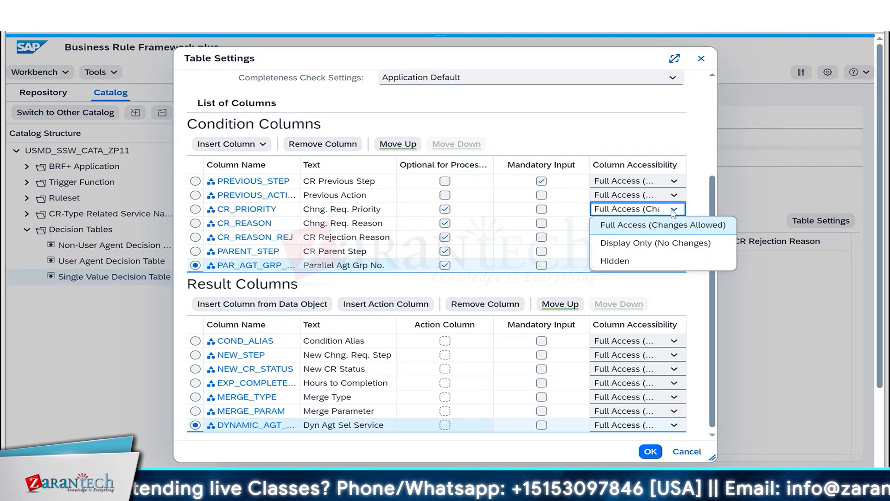
{"action": "left_click", "coordinate": [626, 261]}
{"action": "left_click", "coordinate": [673, 265]}
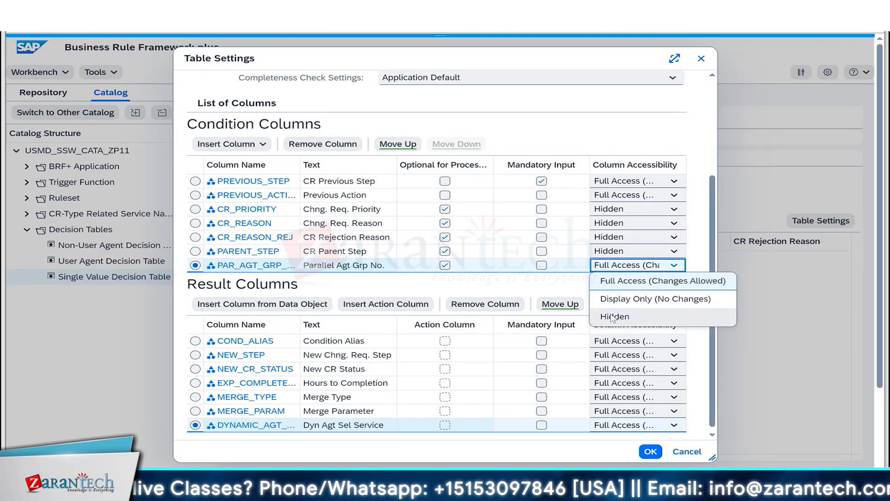
{"action": "left_click", "coordinate": [607, 314]}
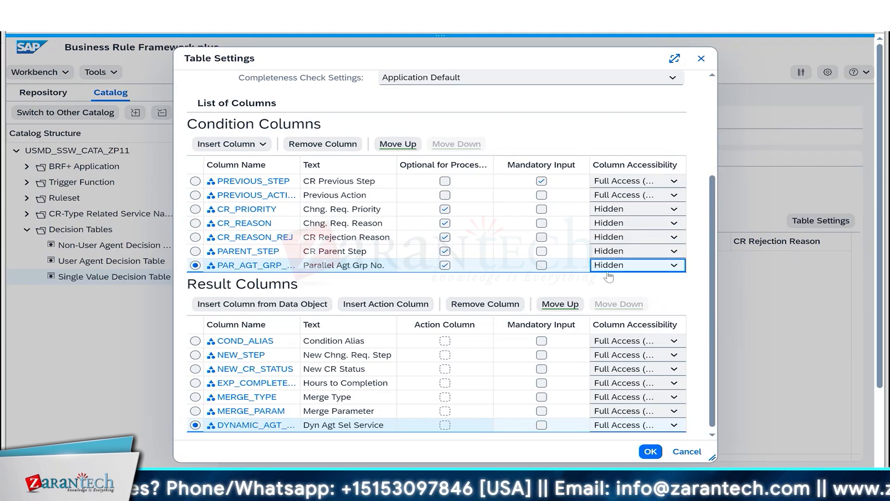
{"action": "left_click", "coordinate": [650, 453]}
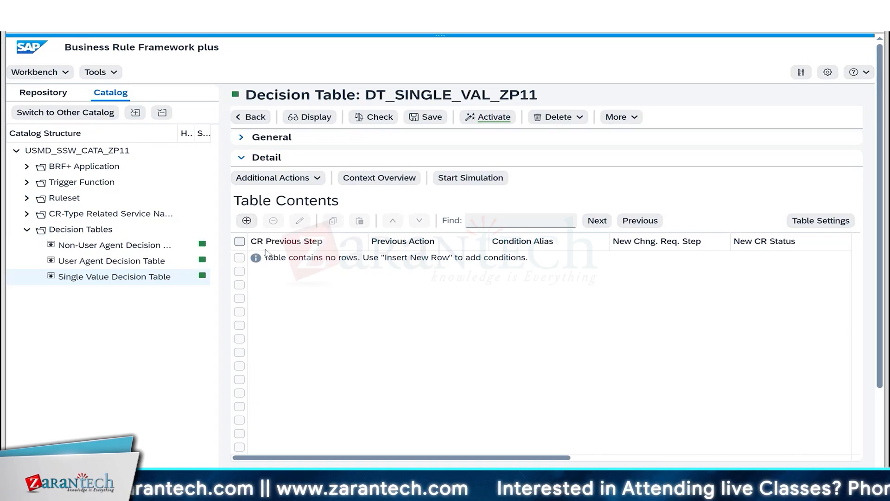
Insert a row in the single value table and set its CR Previous Step equal to 00 (Processing), following the Excel plan
{"action": "left_click", "coordinate": [246, 220]}
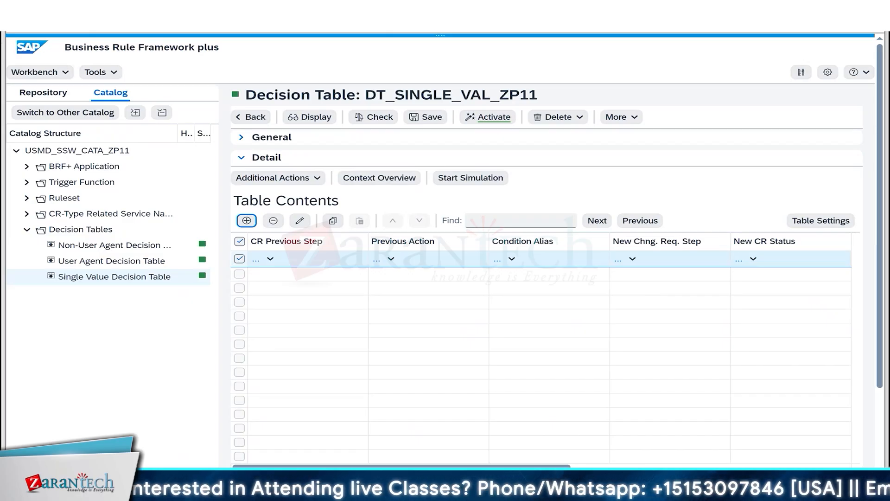
{"action": "key", "text": "alt+Tab"}
{"action": "left_click", "coordinate": [195, 207]}
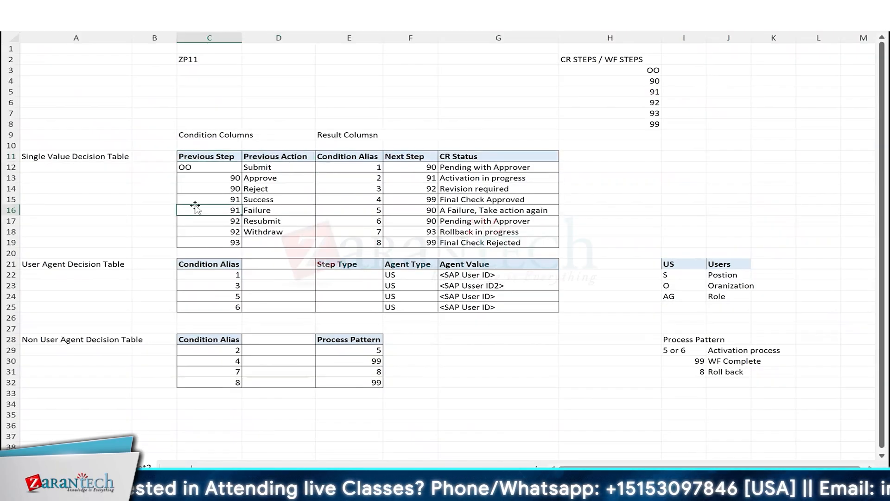
{"action": "left_click", "coordinate": [198, 159]}
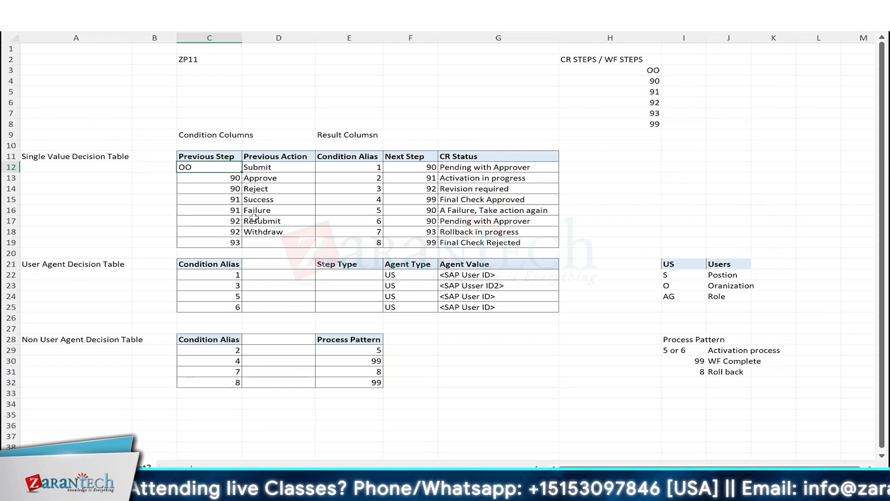
{"action": "key", "text": "alt+Tab"}
{"action": "left_click", "coordinate": [270, 259]}
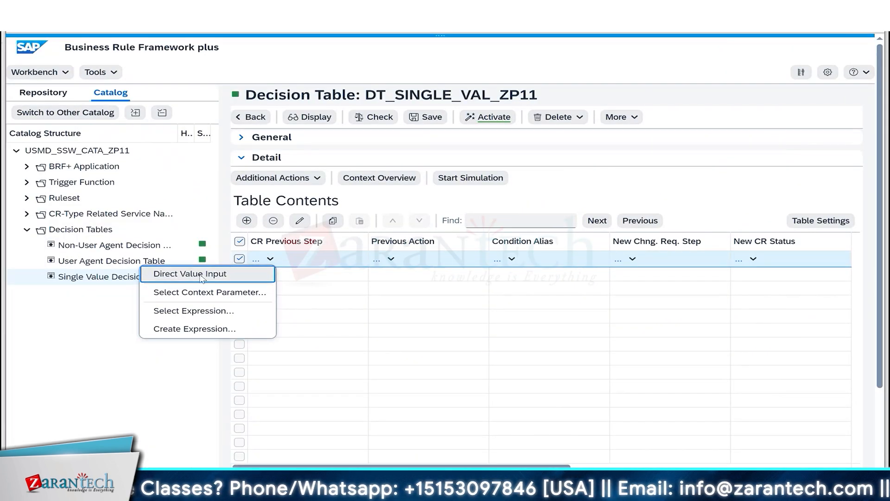
{"action": "left_click", "coordinate": [201, 276]}
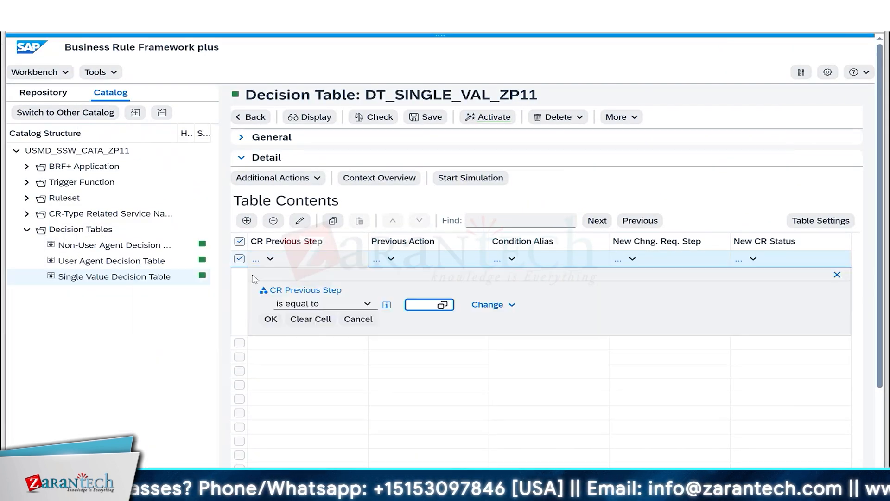
{"action": "left_click", "coordinate": [438, 307]}
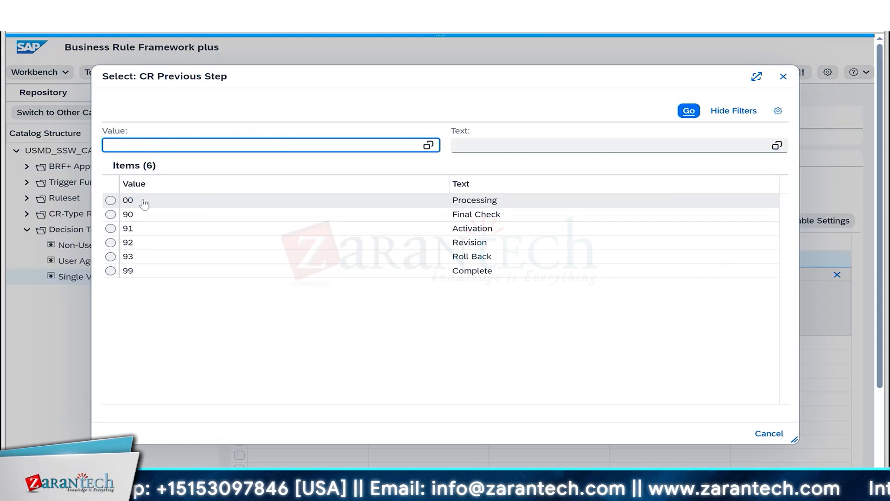
{"action": "left_click", "coordinate": [110, 201]}
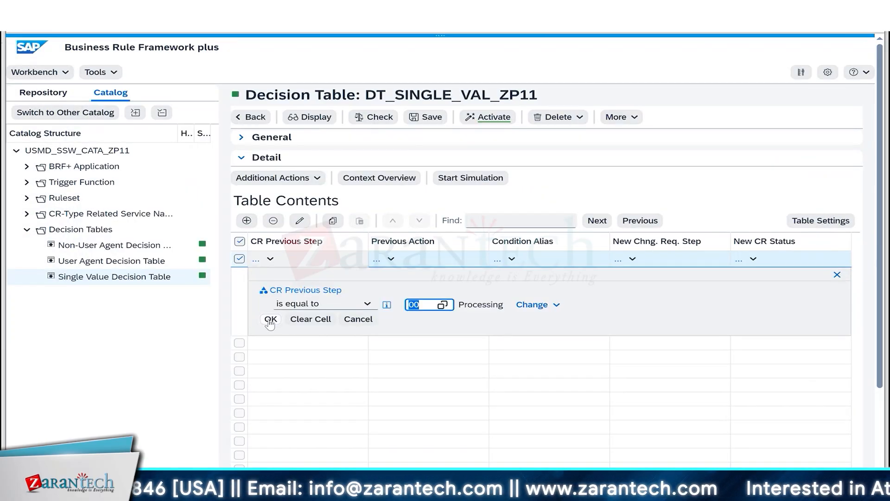
{"action": "left_click", "coordinate": [271, 319]}
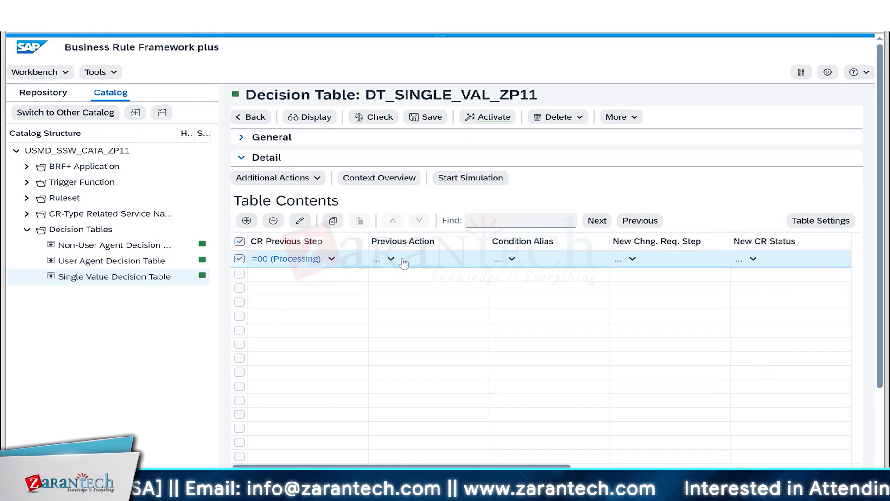
Check the Excel plan's single value table for the previous action that belongs to the row with previous step 00
{"action": "key", "text": "alt+Tab"}
{"action": "left_click", "coordinate": [266, 159]}
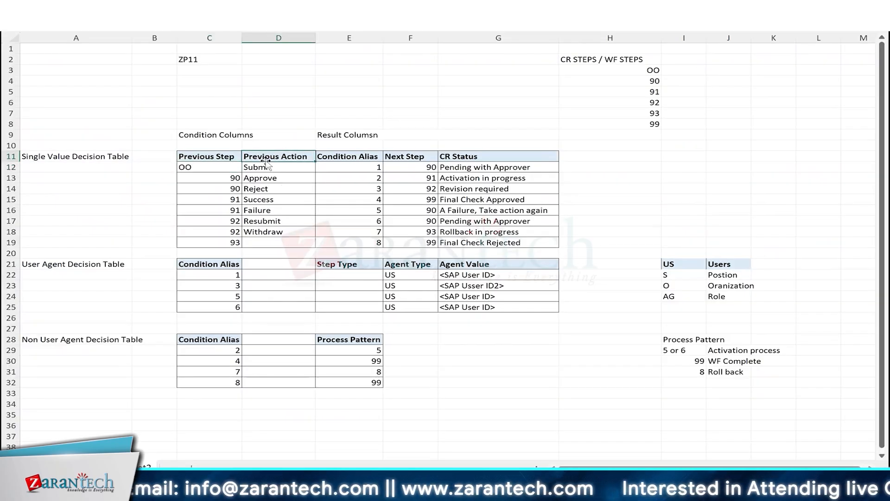
{"action": "left_click", "coordinate": [263, 167]}
{"action": "key", "text": "alt+Tab"}
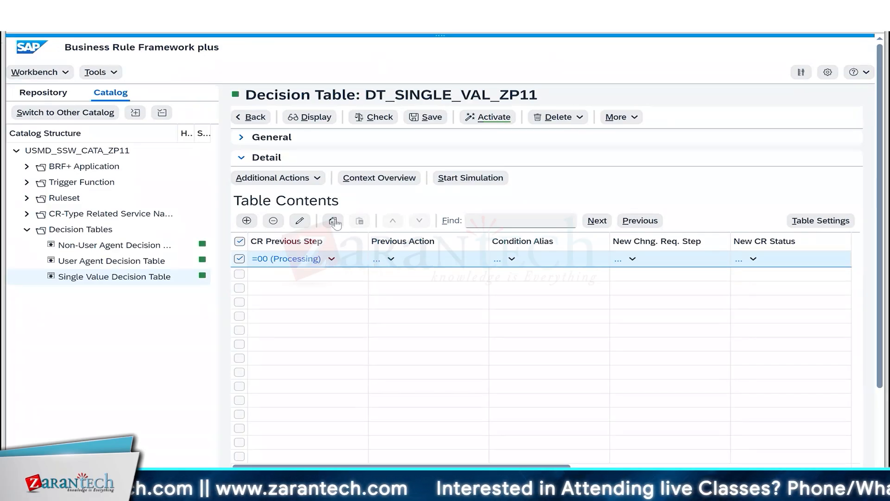
{"action": "key", "text": "alt+Tab"}
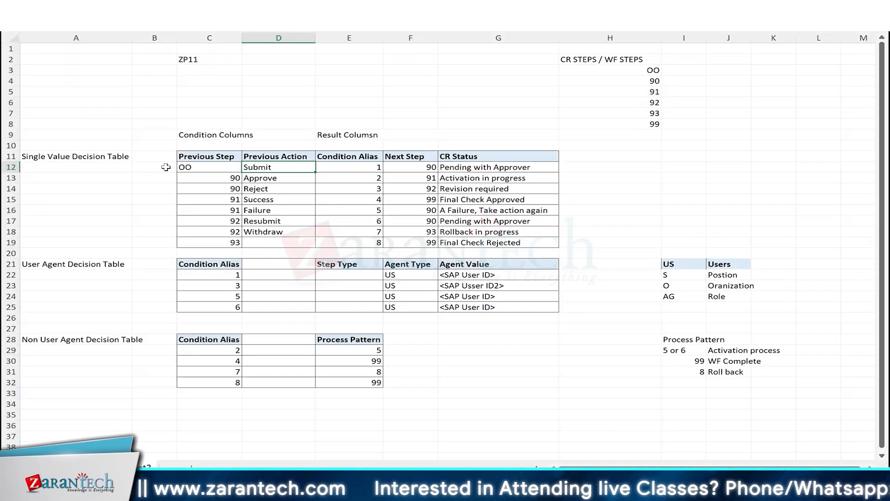
{"action": "left_click_drag", "start_coordinate": [192, 156], "coordinate": [443, 188]}
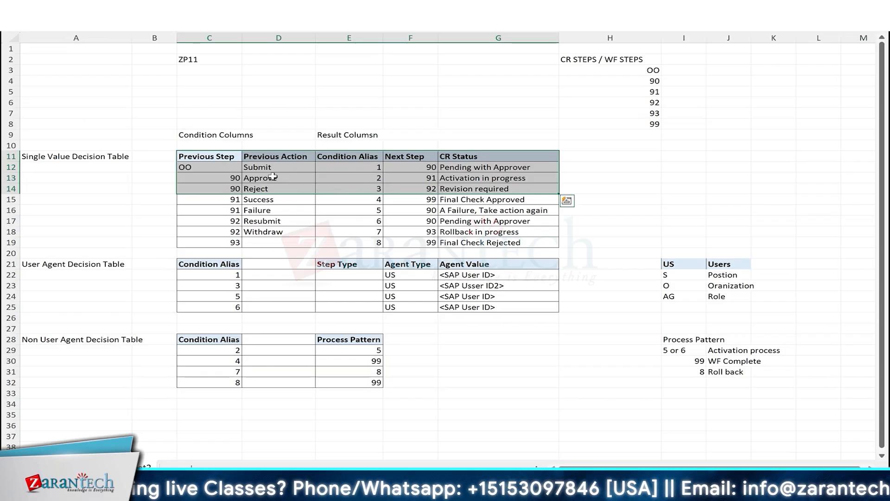
{"action": "left_click", "coordinate": [265, 167]}
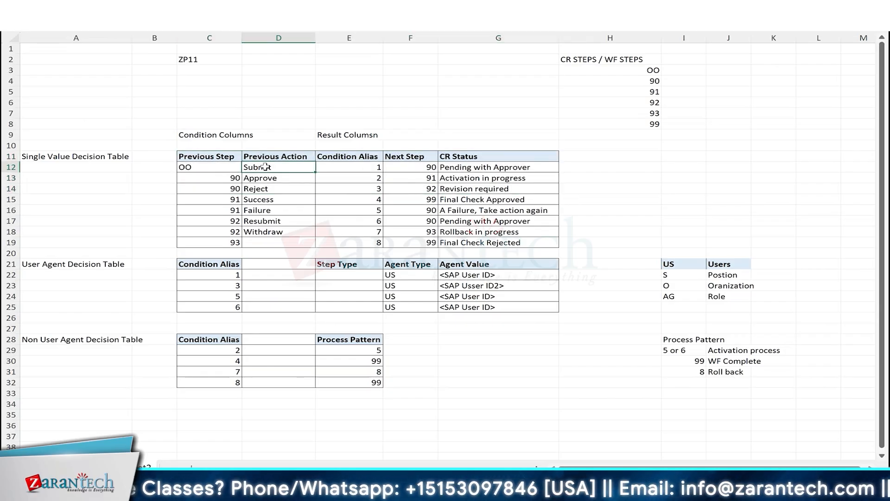
{"action": "key", "text": "alt+Tab"}
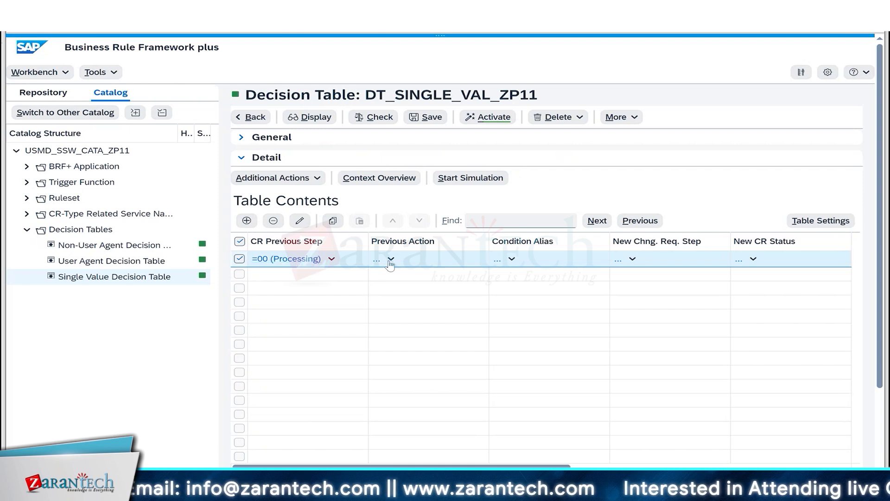
Set the row's Condition Alias to 1 by direct value and review the Condition Alias column in the Excel plan
{"action": "left_click", "coordinate": [510, 260]}
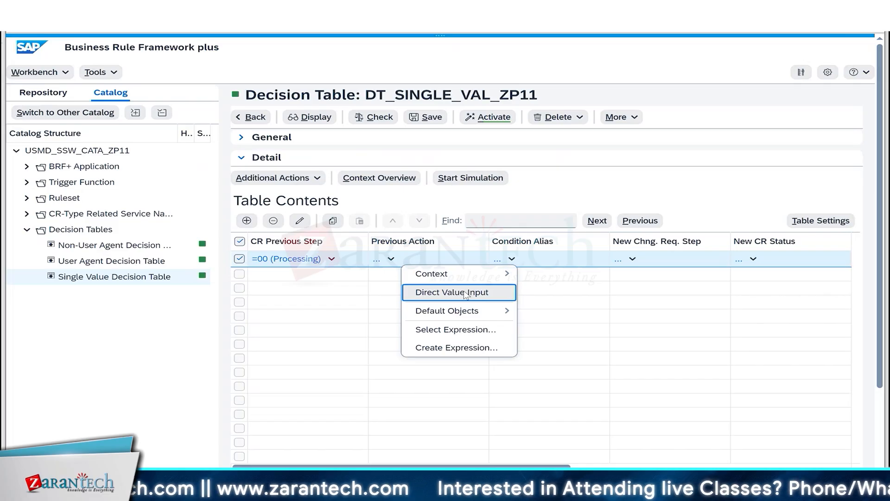
{"action": "left_click", "coordinate": [463, 293]}
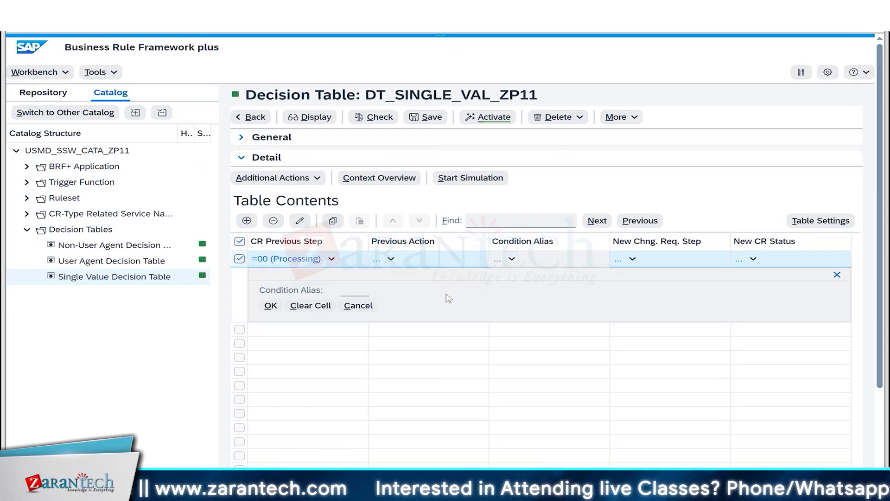
{"action": "type", "text": "1"}
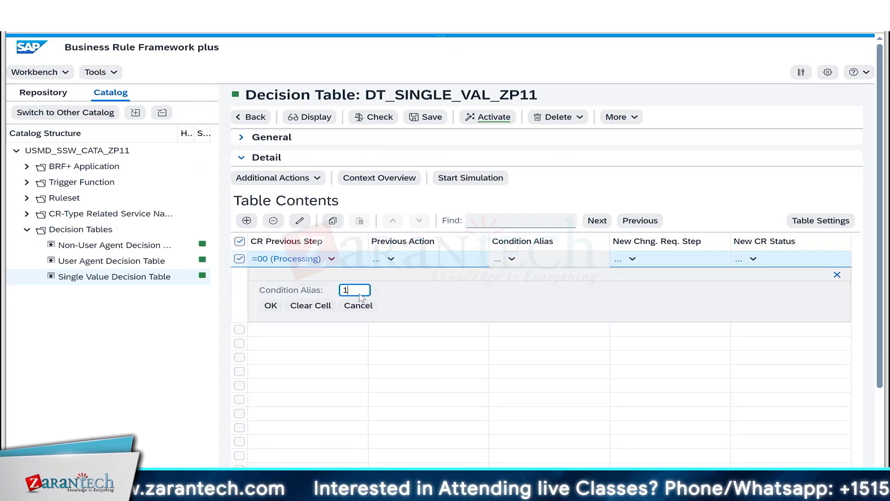
{"action": "left_click", "coordinate": [270, 305]}
{"action": "key", "text": "alt+Tab"}
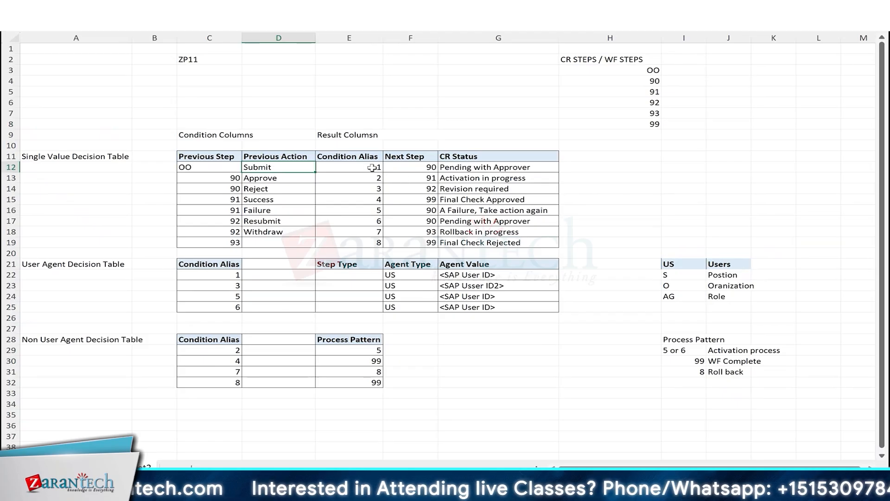
{"action": "left_click_drag", "start_coordinate": [377, 169], "coordinate": [365, 237]}
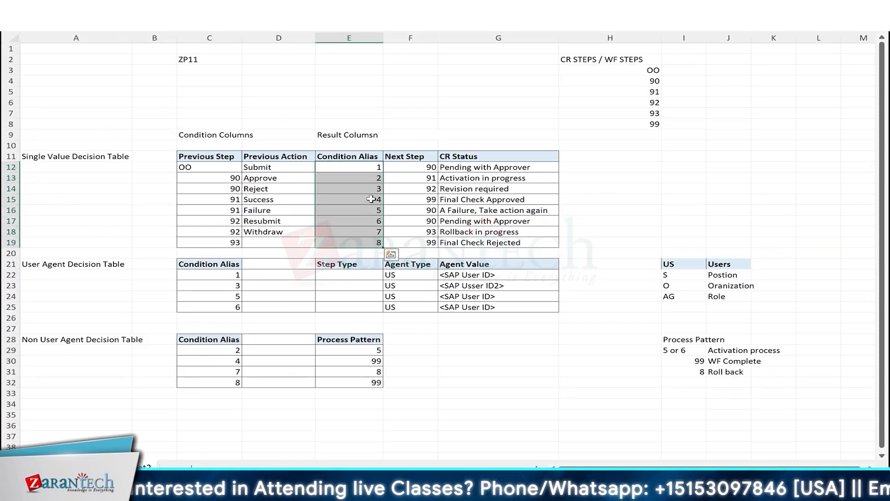
{"action": "left_click", "coordinate": [373, 168]}
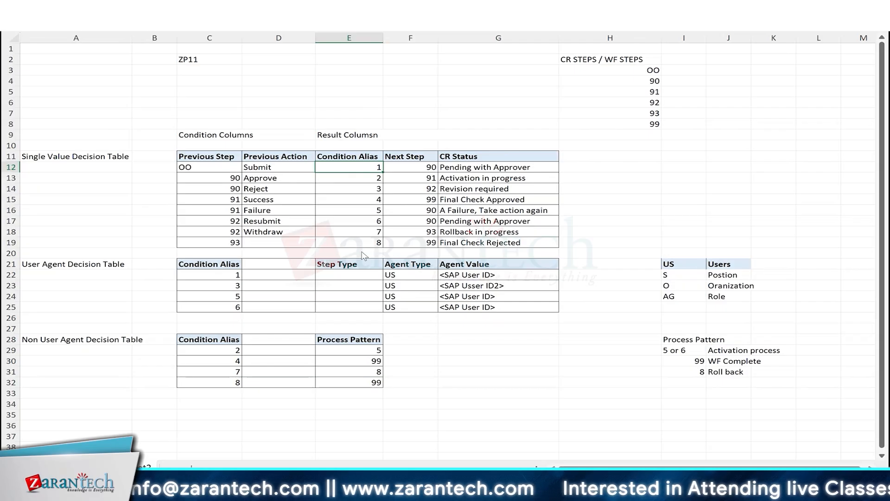
Set the row's New Chng. Req. Step to 90 (Final Check), matching the next step in the Excel plan
{"action": "key", "text": "alt+Tab"}
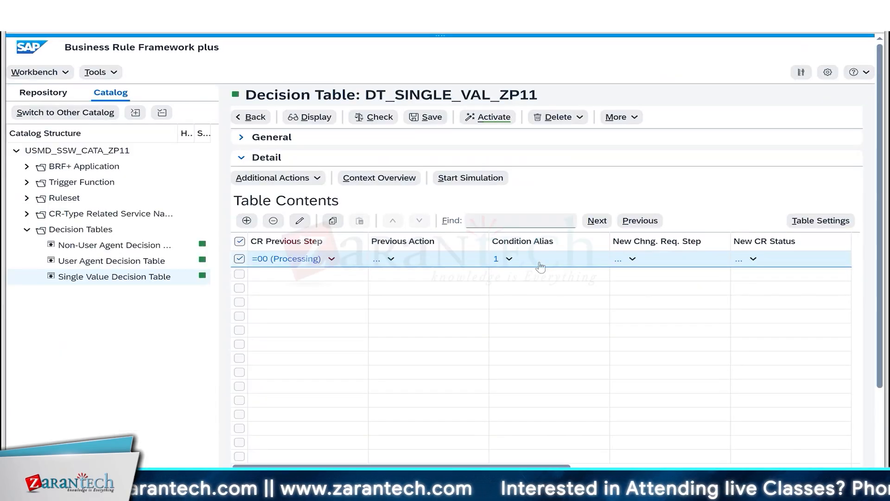
{"action": "left_click", "coordinate": [633, 261]}
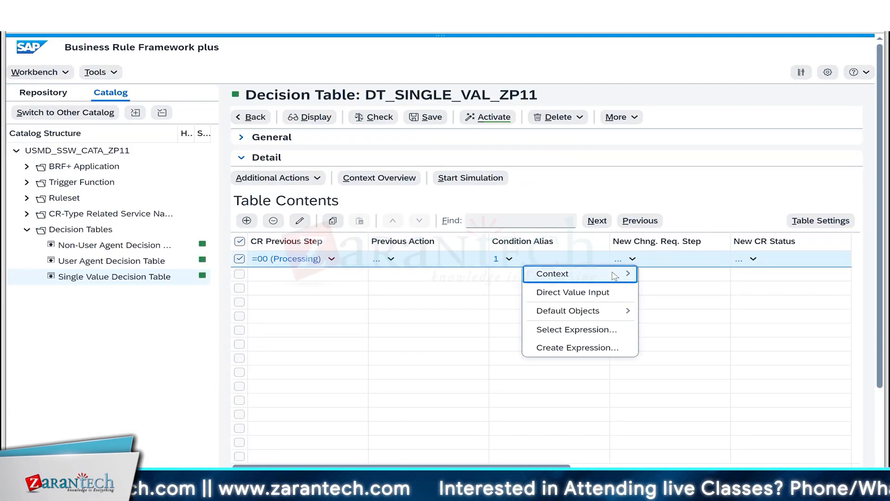
{"action": "left_click", "coordinate": [588, 292]}
{"action": "key", "text": "alt+Tab"}
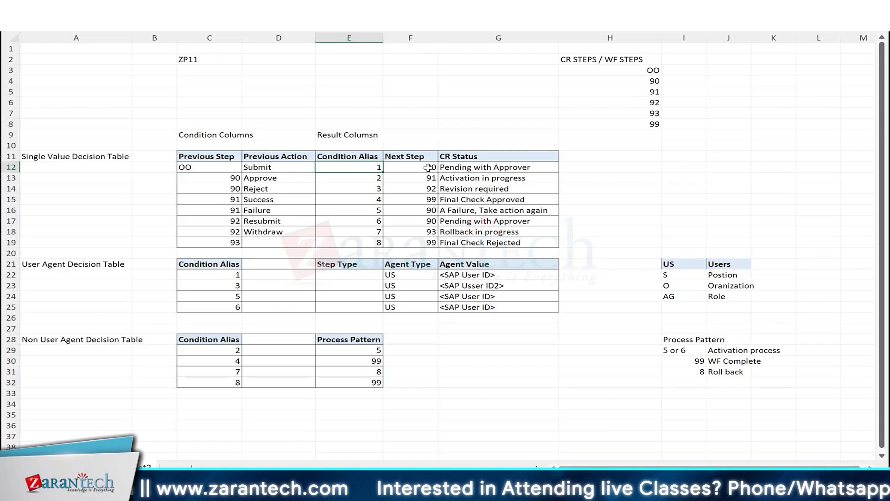
{"action": "key", "text": "alt+Tab"}
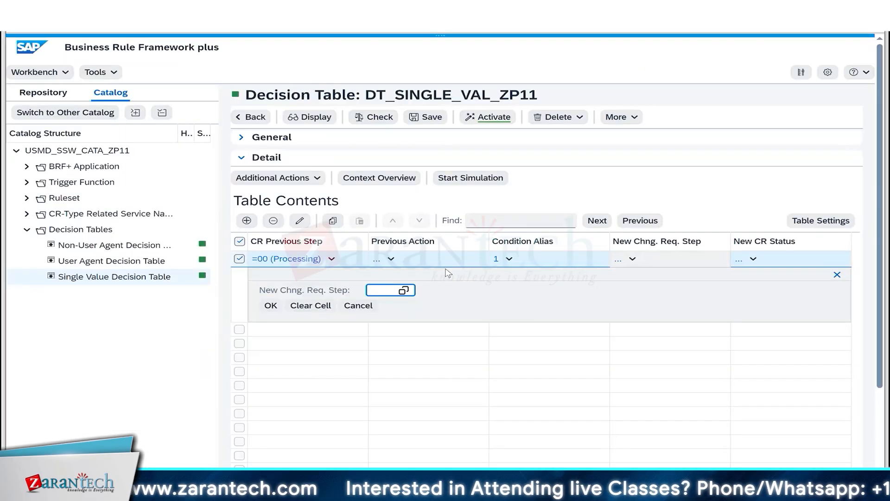
{"action": "left_click", "coordinate": [404, 291]}
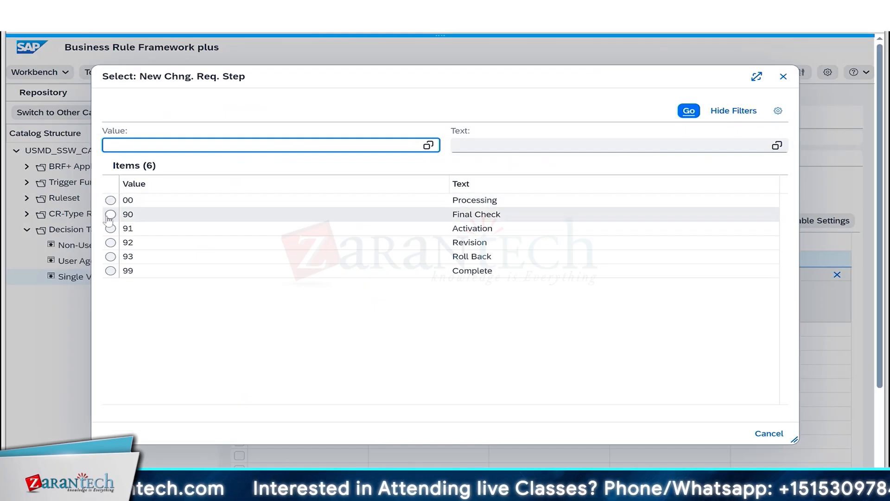
{"action": "left_click", "coordinate": [273, 211]}
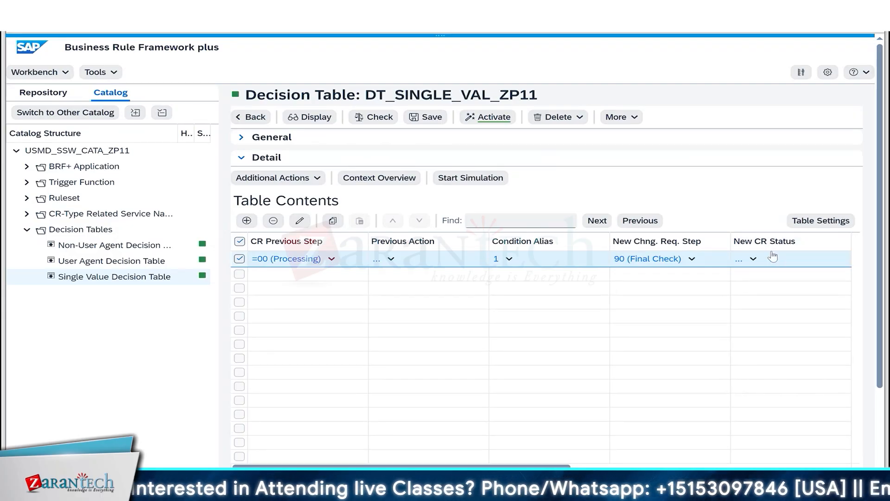
Open the value list for the row's New CR Status and compare it with the CR Status column in the Excel plan
{"action": "key", "text": "alt+Tab"}
{"action": "left_click_drag", "start_coordinate": [461, 166], "coordinate": [462, 217]}
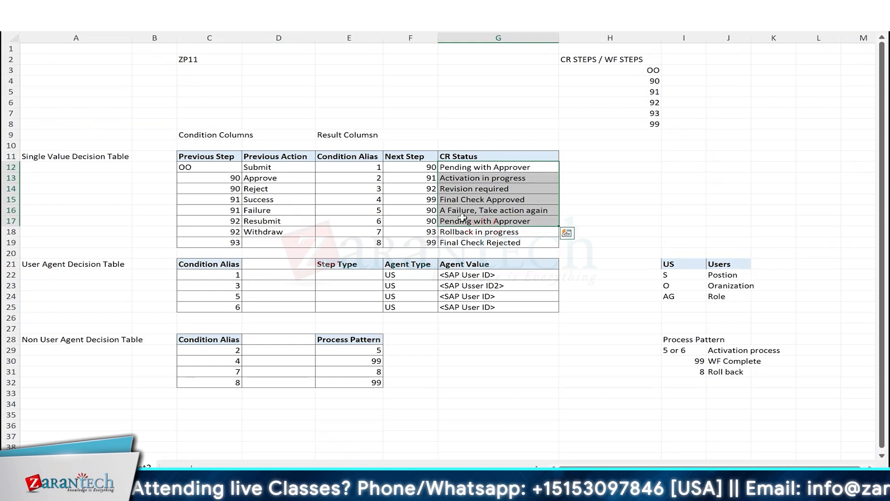
{"action": "key", "text": "alt+Tab"}
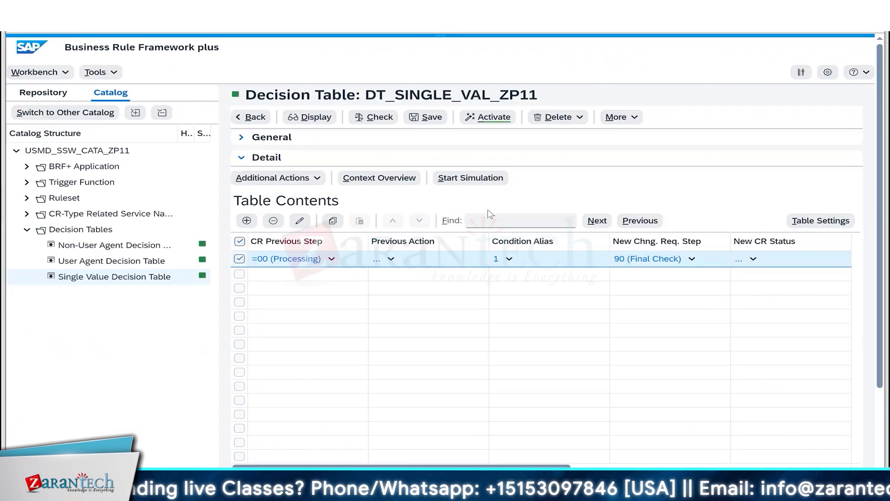
{"action": "left_click", "coordinate": [753, 259]}
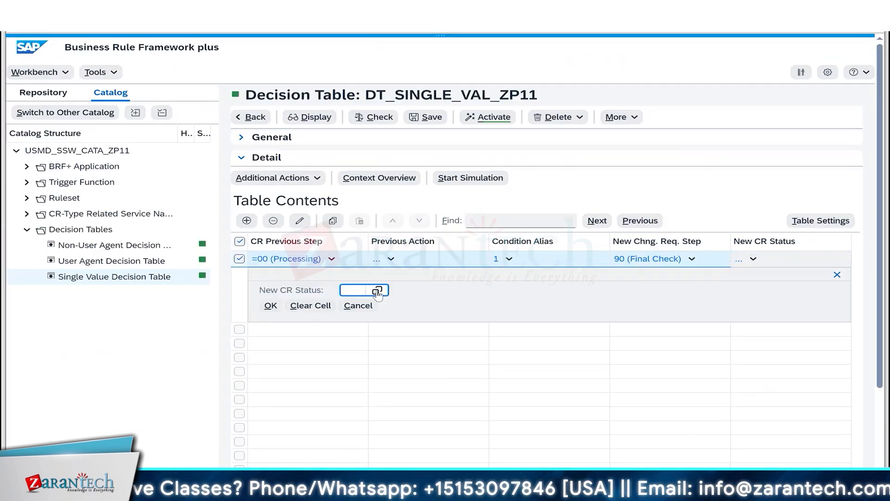
{"action": "left_click", "coordinate": [376, 291]}
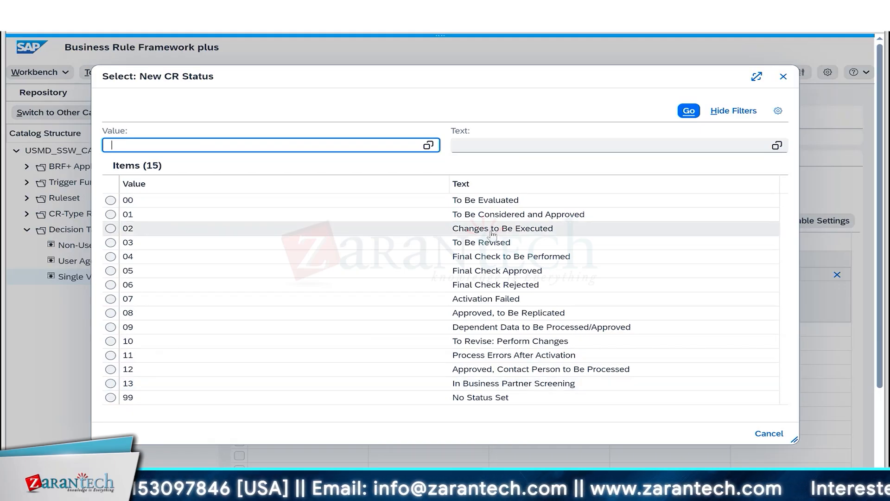
{"action": "key", "text": "alt+Tab"}
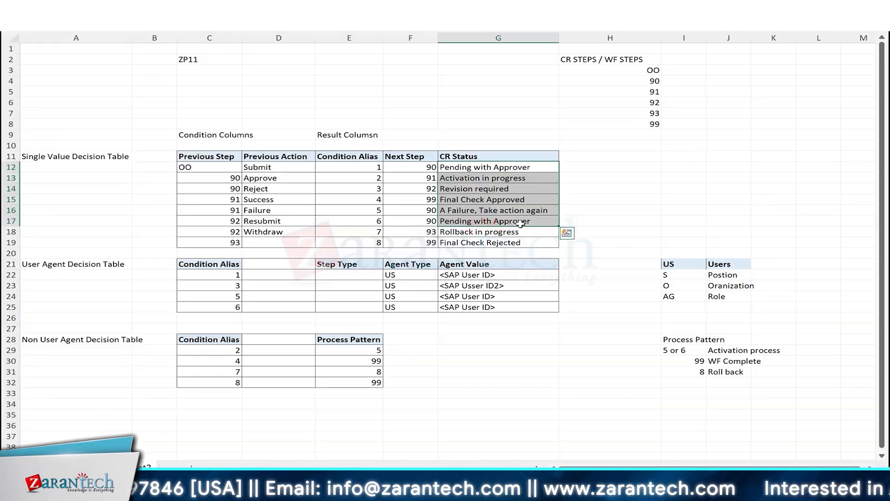
{"action": "left_click", "coordinate": [466, 176]}
{"action": "left_click", "coordinate": [460, 168]}
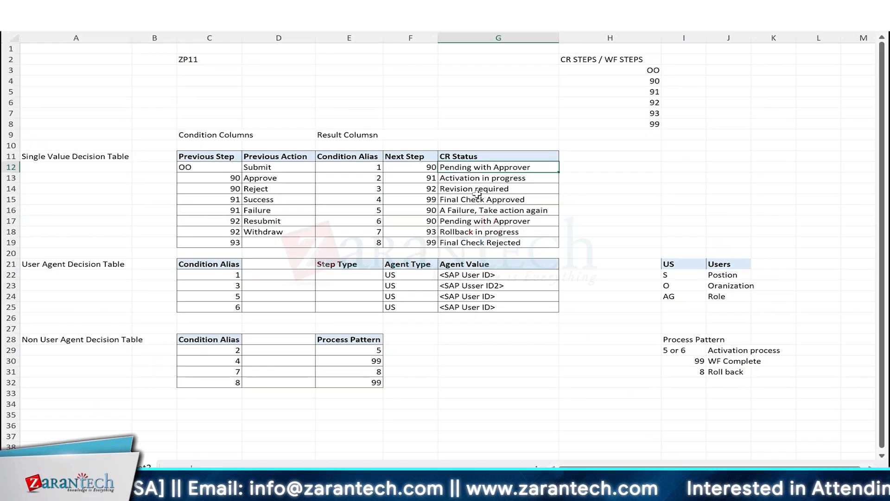
Open the Material Governance homepage, start a new material with change request type MATL01 and examine the change request's Status field
{"action": "left_click", "coordinate": [584, 415]}
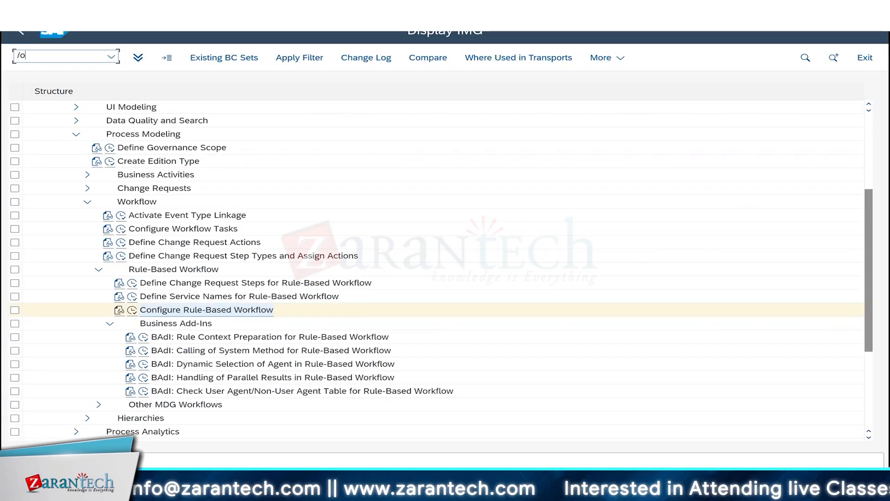
{"action": "key", "text": "Return"}
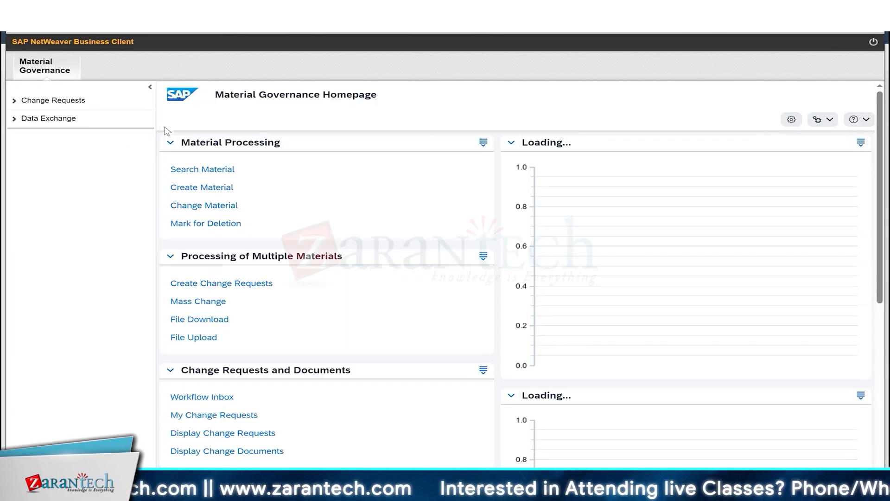
{"action": "left_click", "coordinate": [199, 188]}
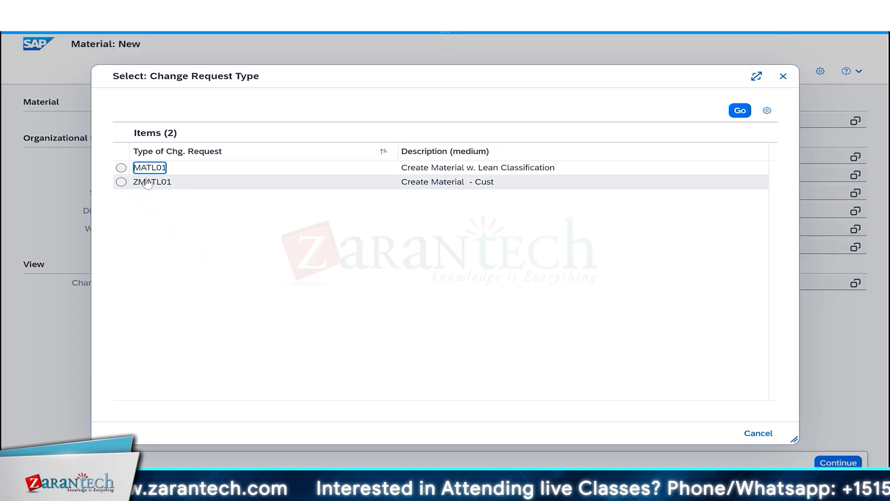
{"action": "left_click", "coordinate": [140, 169]}
{"action": "left_click", "coordinate": [837, 462]}
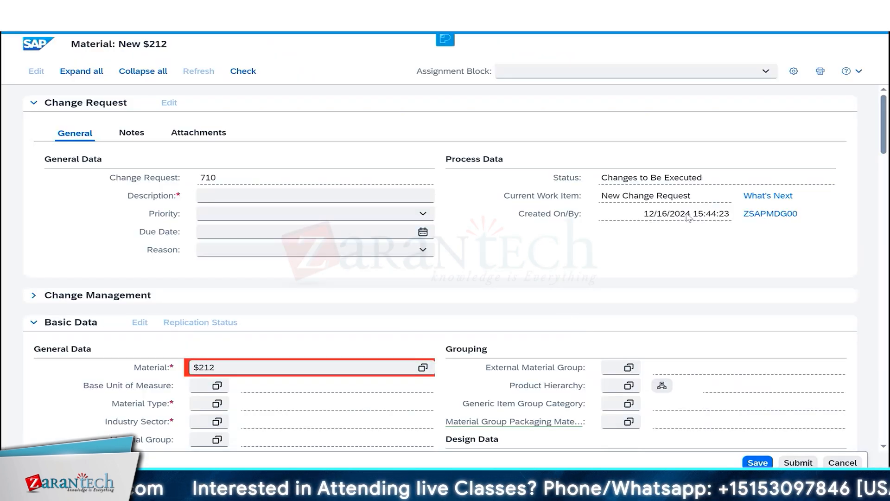
{"action": "left_click_drag", "start_coordinate": [703, 178], "coordinate": [599, 179]}
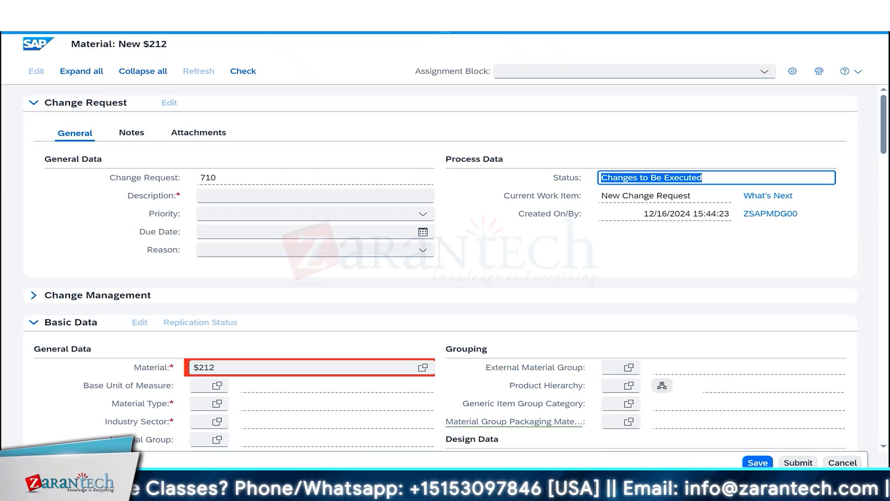
Return to BRFplus, look for the plan's Pending with Approver among the New CR Status values, and close the list without choosing one
{"action": "mouse_move", "coordinate": [635, 487]}
{"action": "left_click", "coordinate": [516, 452]}
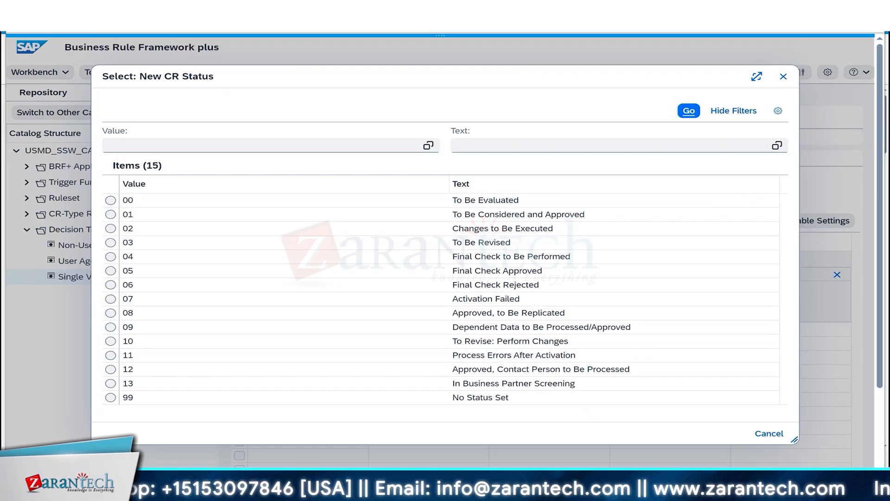
{"action": "left_click", "coordinate": [524, 484]}
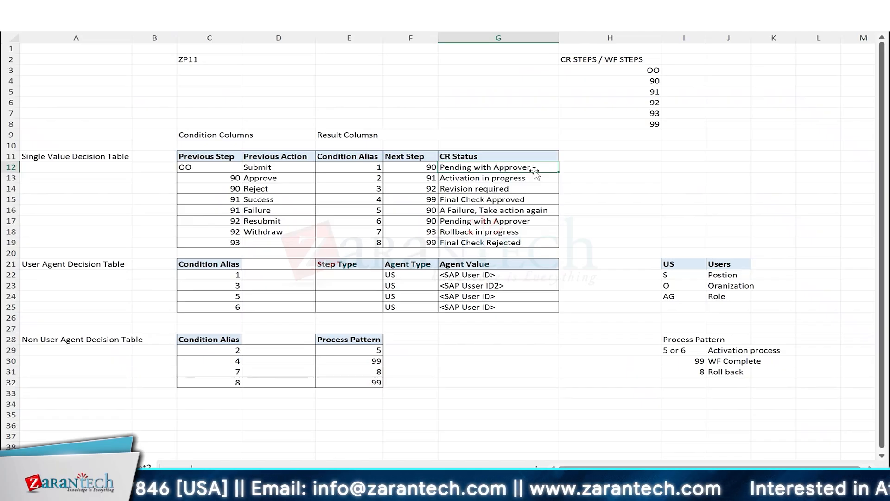
{"action": "key", "text": "alt+Tab"}
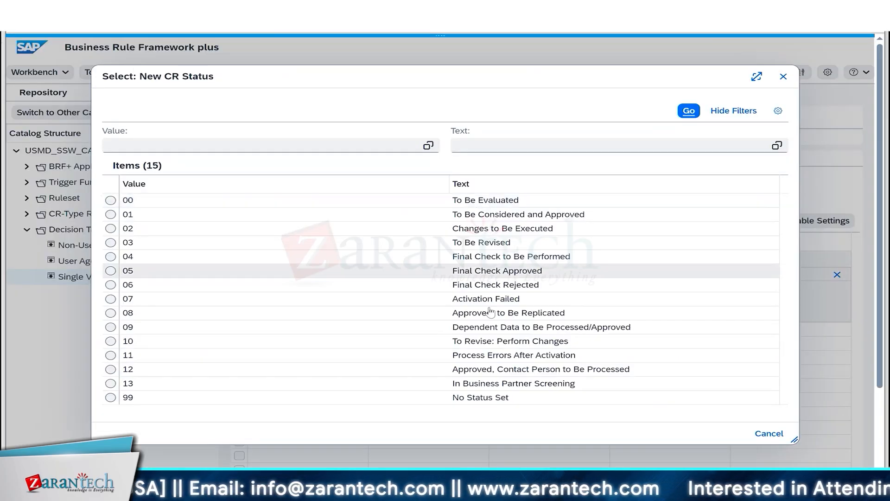
{"action": "scroll", "coordinate": [490, 291], "scroll_direction": "down", "scroll_amount": 2}
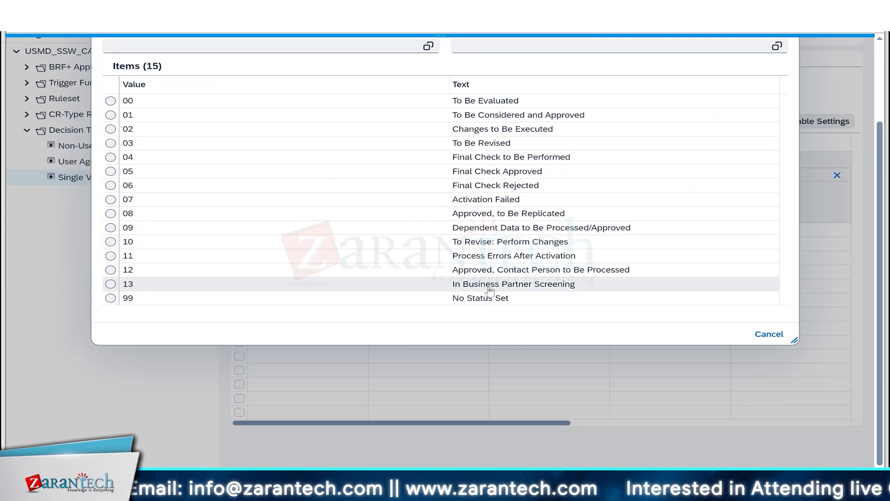
{"action": "scroll", "coordinate": [490, 291], "scroll_direction": "up", "scroll_amount": 2}
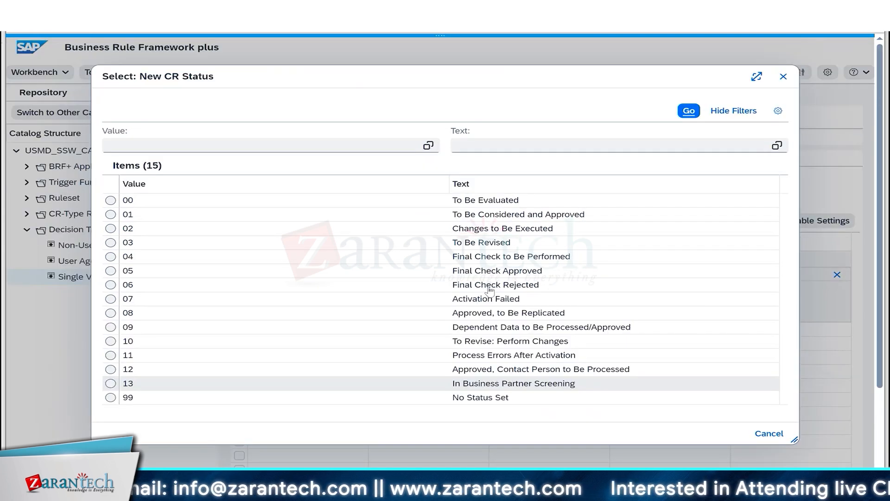
{"action": "left_click", "coordinate": [783, 78]}
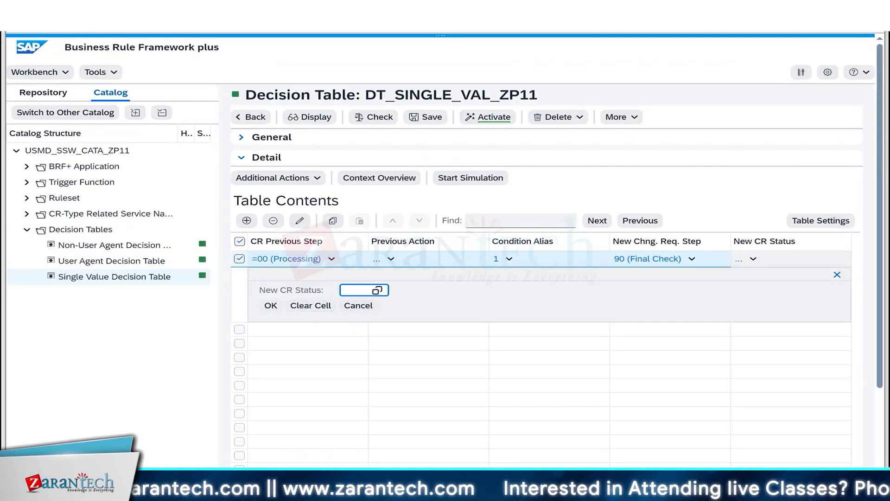
Switch to the SAP customizing tree, expand Change Requests under Process Modeling and open Edit Statuses of Change Requests
{"action": "left_click", "coordinate": [512, 415]}
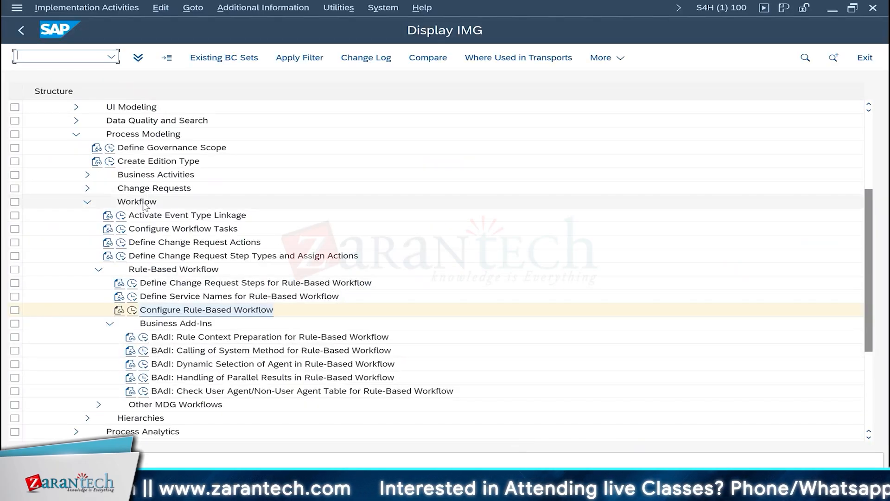
{"action": "left_click", "coordinate": [147, 274]}
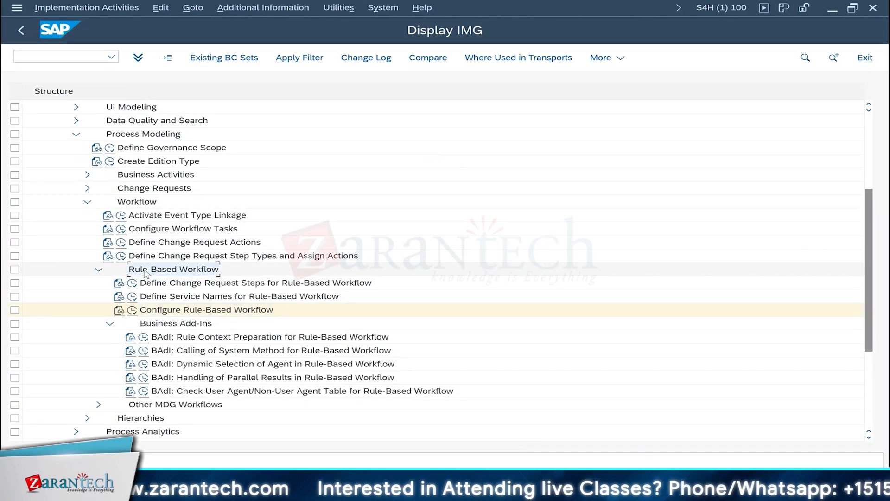
{"action": "left_click", "coordinate": [87, 188]}
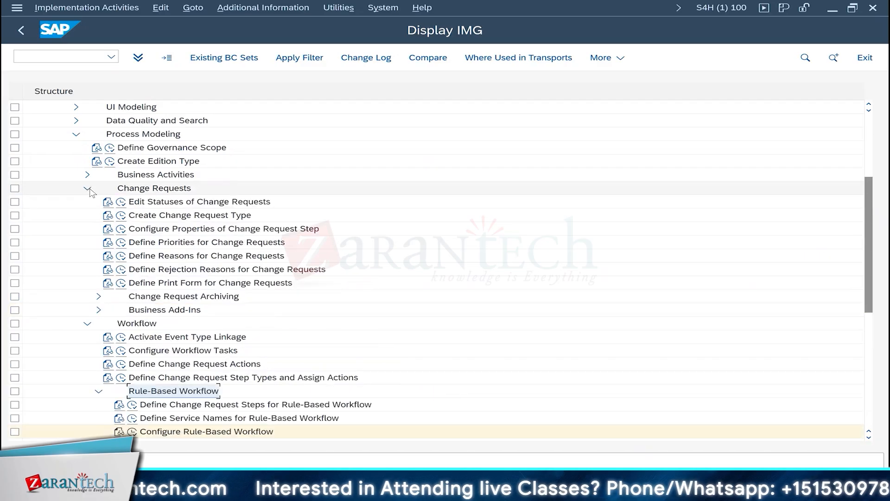
{"action": "left_click", "coordinate": [149, 192]}
{"action": "left_click", "coordinate": [149, 216]}
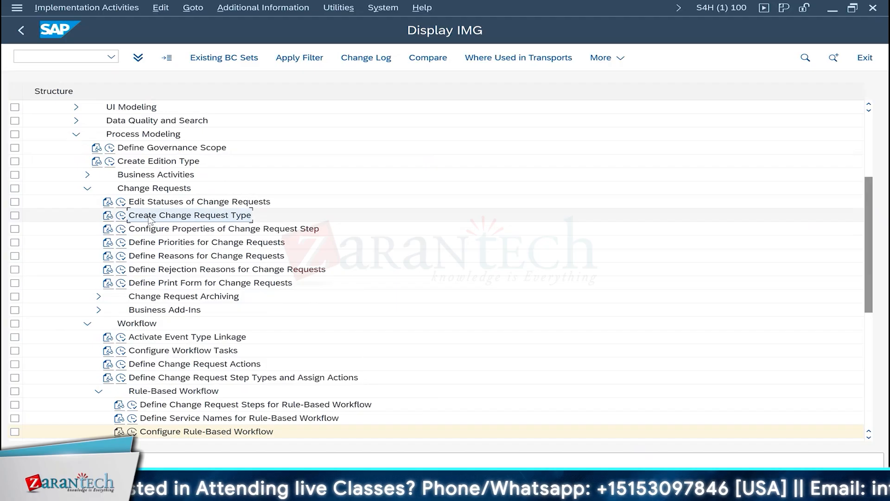
{"action": "left_click", "coordinate": [163, 203]}
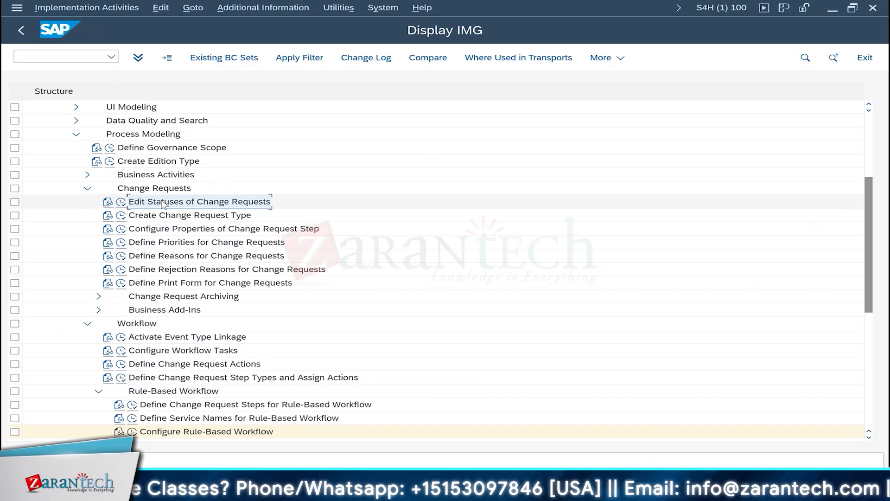
{"action": "left_click", "coordinate": [121, 202]}
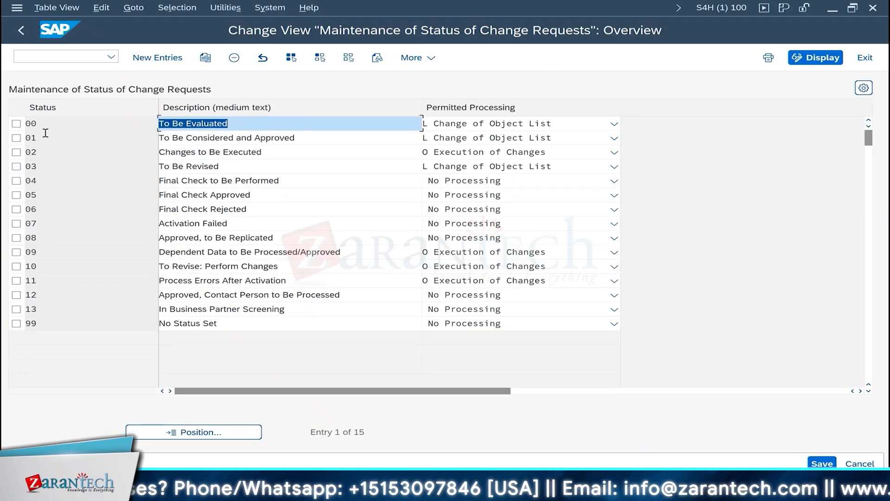
Compare the maintained change request statuses 00 to 99 with the New CR Status value list in BRFplus, and return to the status maintenance
{"action": "left_click", "coordinate": [41, 126]}
{"action": "left_click", "coordinate": [49, 324]}
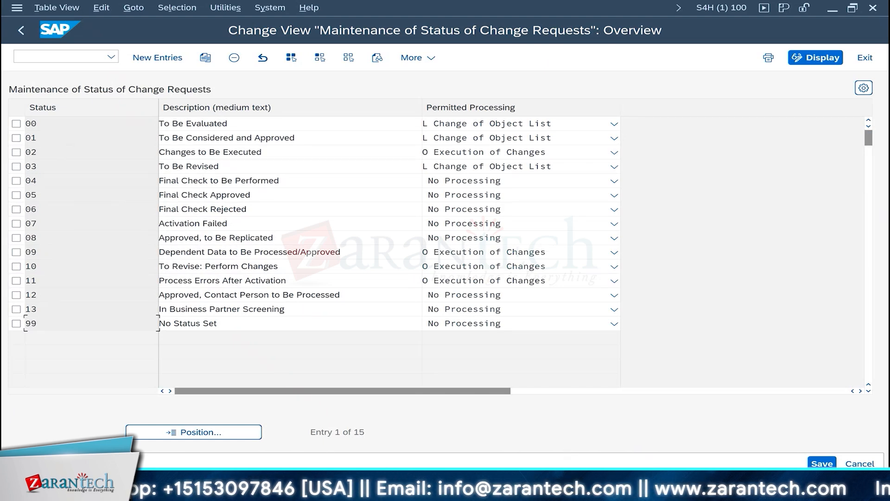
{"action": "left_click", "coordinate": [635, 491]}
{"action": "left_click", "coordinate": [498, 424]}
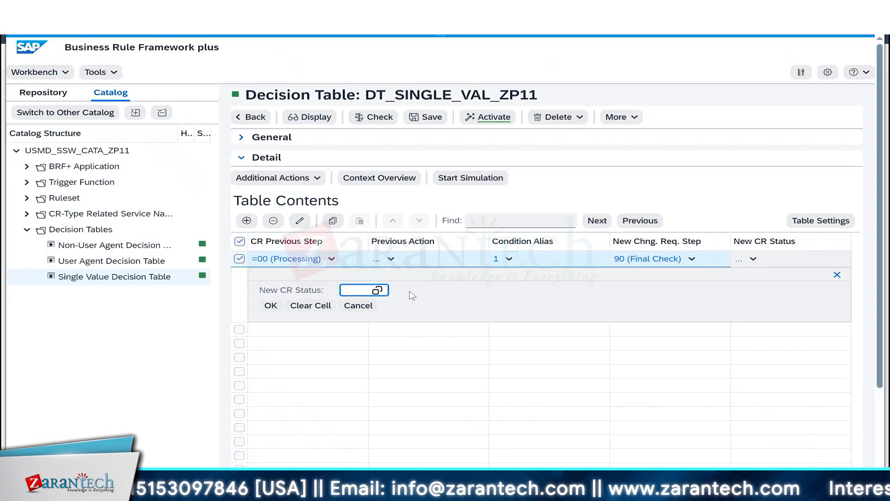
{"action": "left_click", "coordinate": [377, 290]}
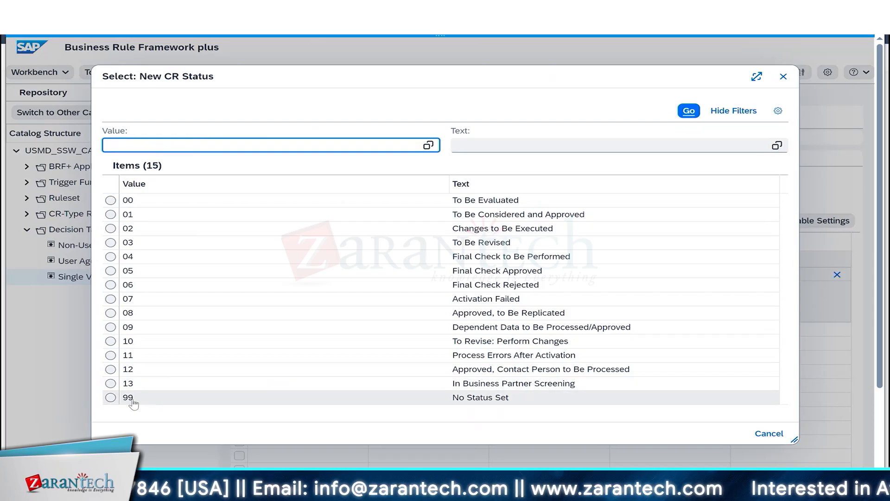
{"action": "key", "text": "alt+Tab"}
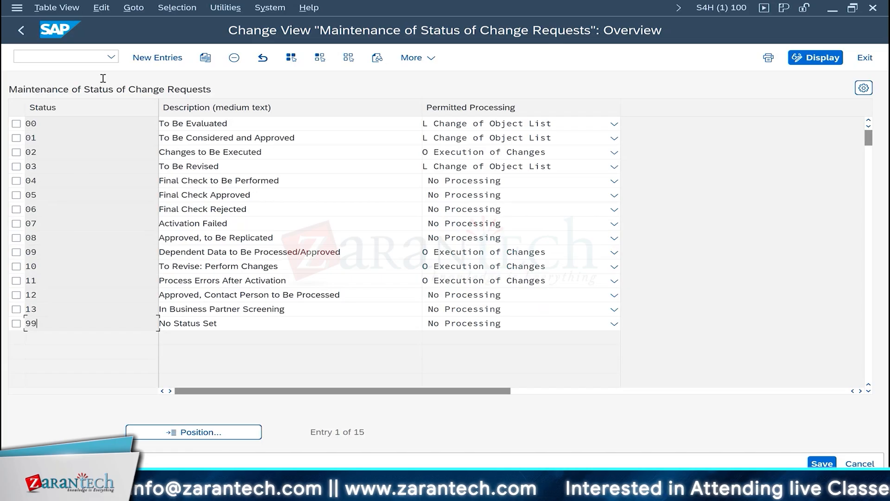
Add a change request status S1 with the description Pending with Approver, and return to the status overview
{"action": "left_click", "coordinate": [158, 57]}
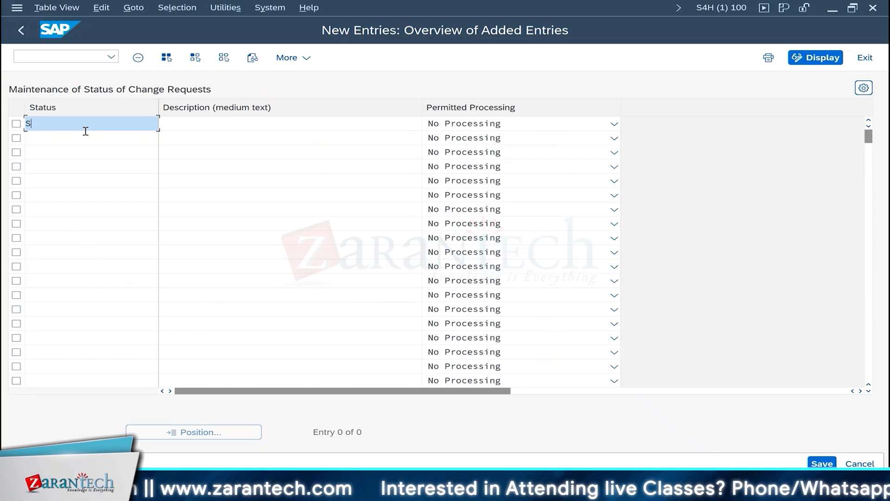
{"action": "type", "text": "S1"}
{"action": "left_click", "coordinate": [190, 124]}
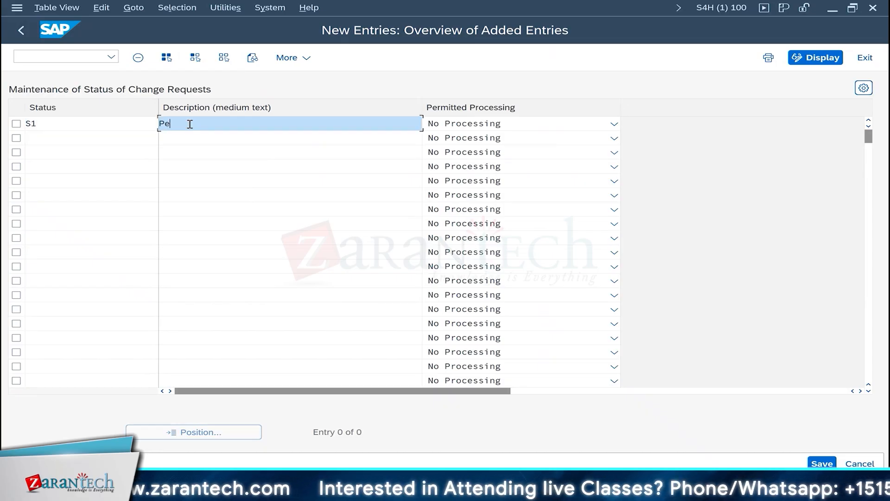
{"action": "type", "text": "Pending "}
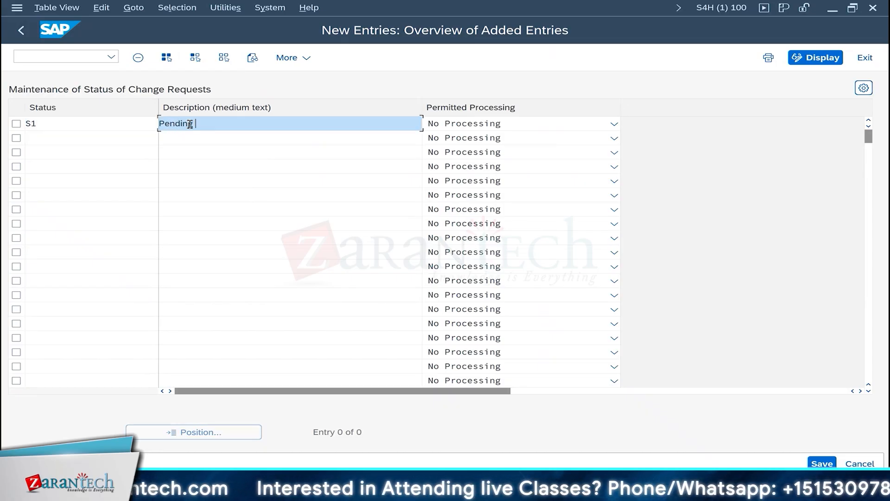
{"action": "type", "text": "with Approver"}
{"action": "key", "text": "Return"}
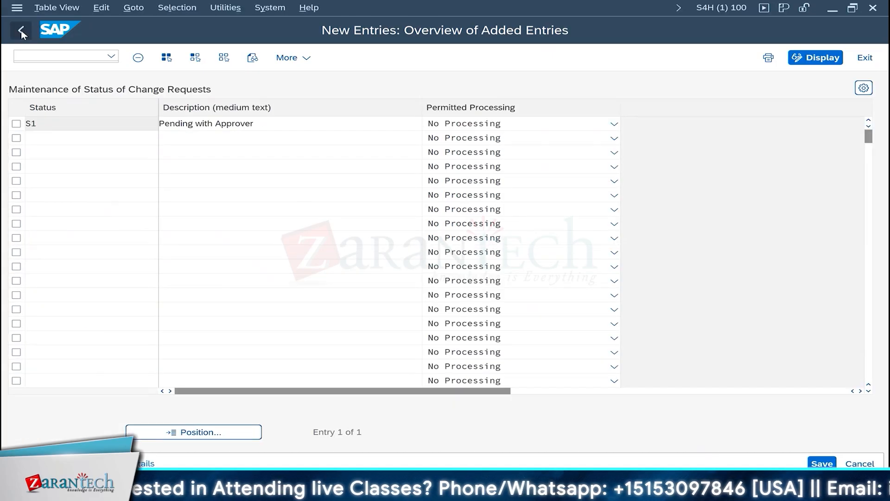
{"action": "left_click", "coordinate": [21, 30]}
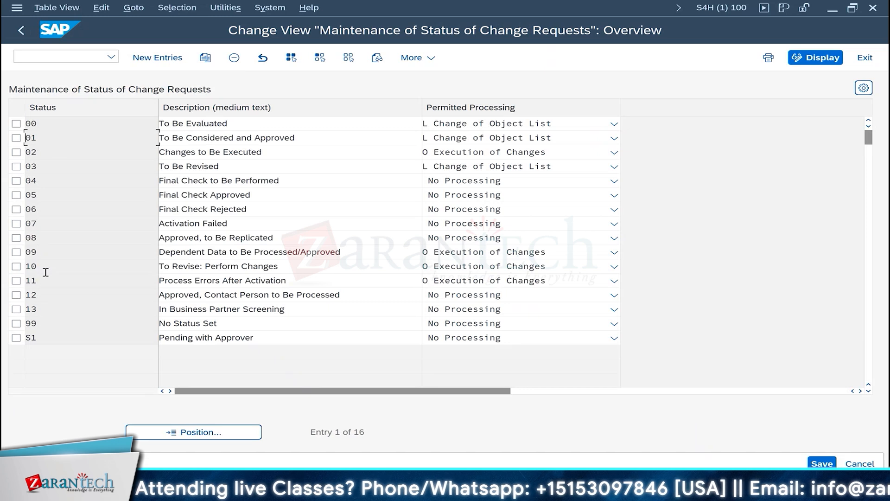
Switch back to BRFplus, close the New CR Status value list and cell editor without a choice, and save the single value decision table
{"action": "double_click", "coordinate": [44, 338]}
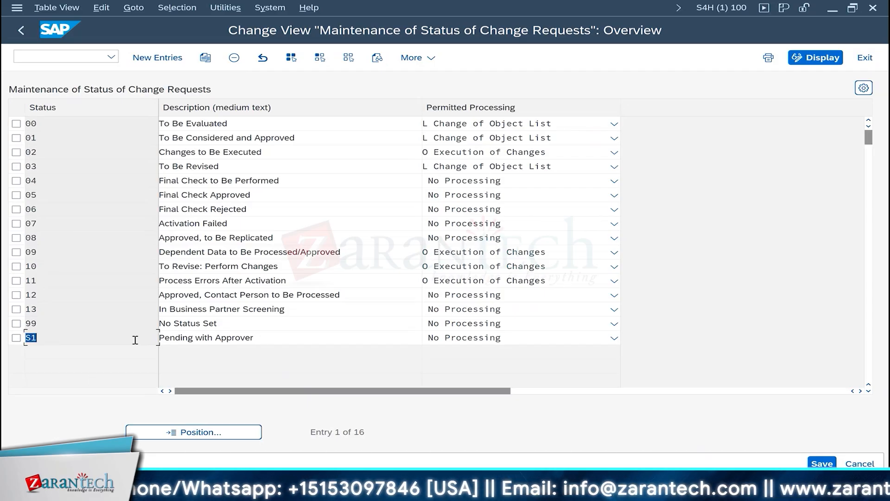
{"action": "left_click", "coordinate": [636, 491]}
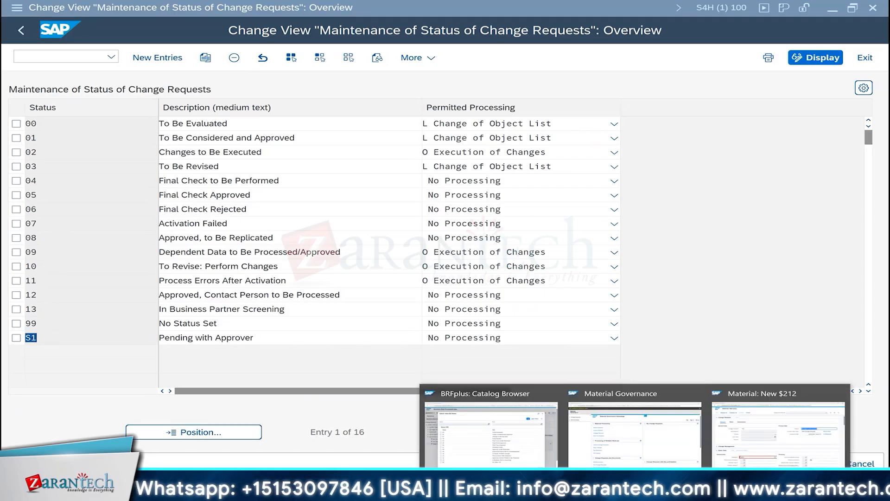
{"action": "left_click", "coordinate": [536, 440]}
{"action": "left_click", "coordinate": [783, 76]}
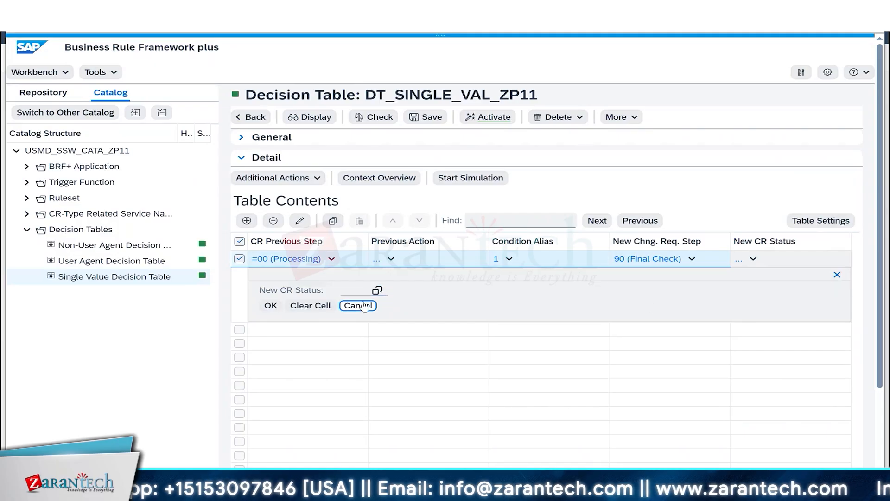
{"action": "left_click", "coordinate": [358, 306]}
{"action": "left_click", "coordinate": [432, 119]}
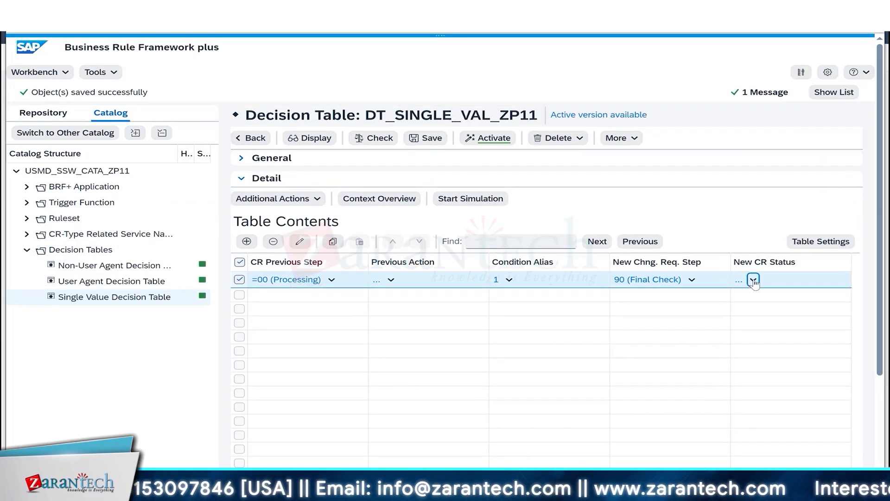
Set the row's New CR Status to S1 (Pending with Approver)
{"action": "left_click", "coordinate": [753, 280]}
{"action": "left_click", "coordinate": [730, 312]}
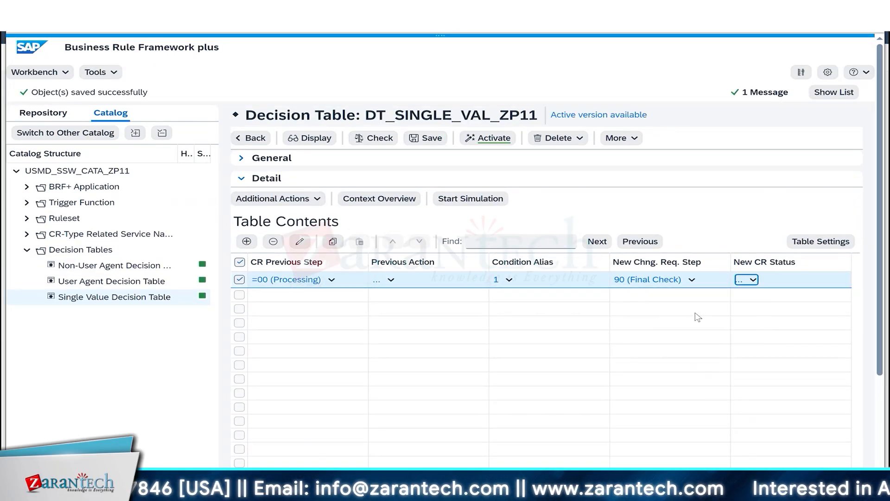
{"action": "left_click", "coordinate": [377, 291]}
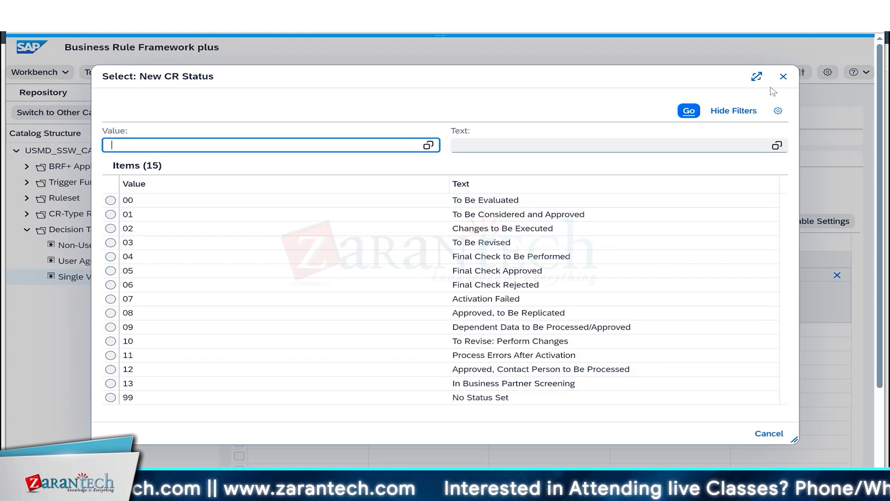
{"action": "left_click", "coordinate": [783, 77]}
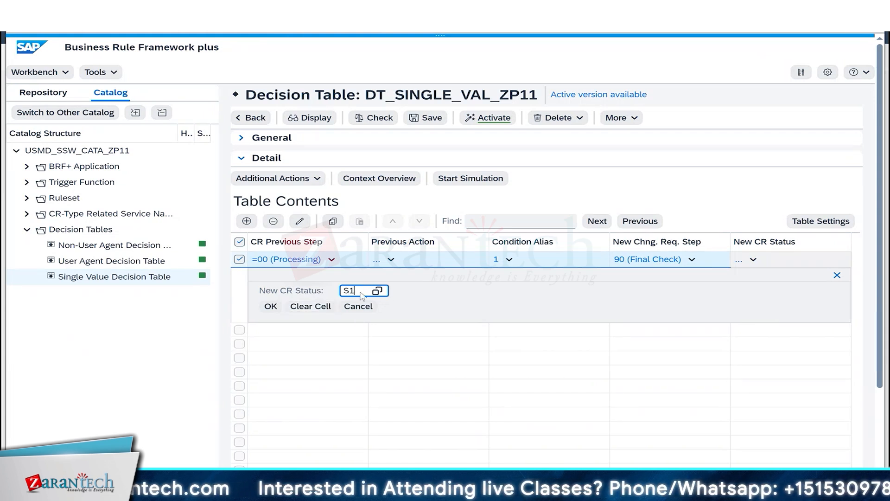
{"action": "left_click", "coordinate": [271, 307]}
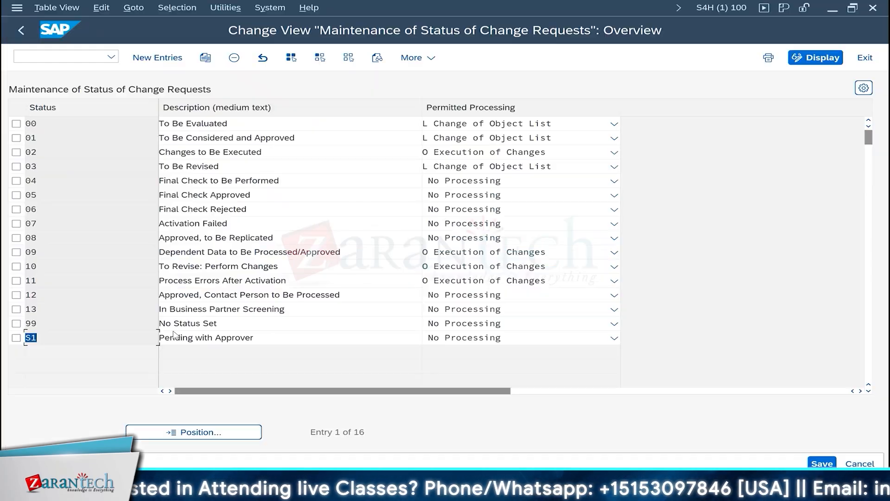
{"action": "key", "text": "Tab"}
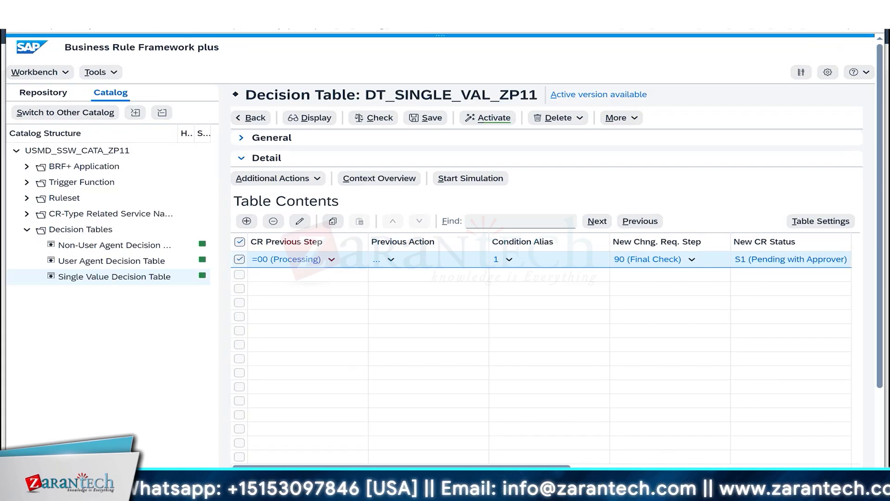
Examine the Status field of the new material's change request, and return to the decision table in BRFplus
{"action": "mouse_move", "coordinate": [437, 458]}
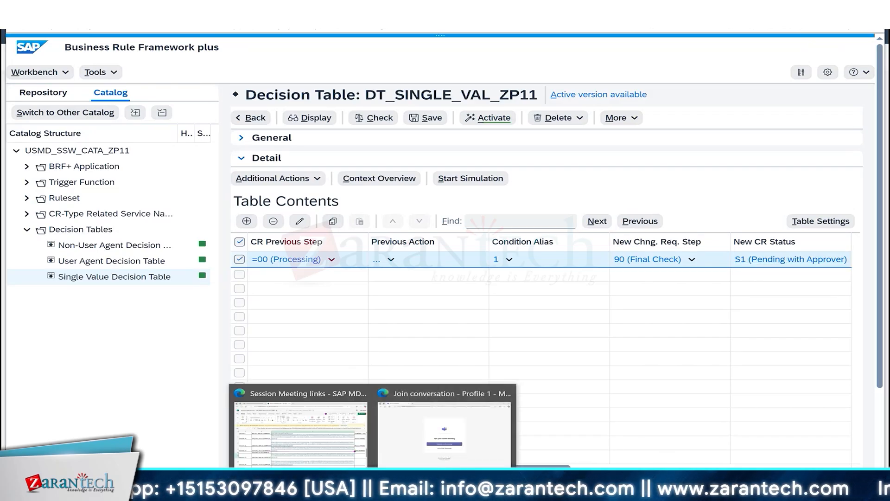
{"action": "left_click", "coordinate": [770, 433]}
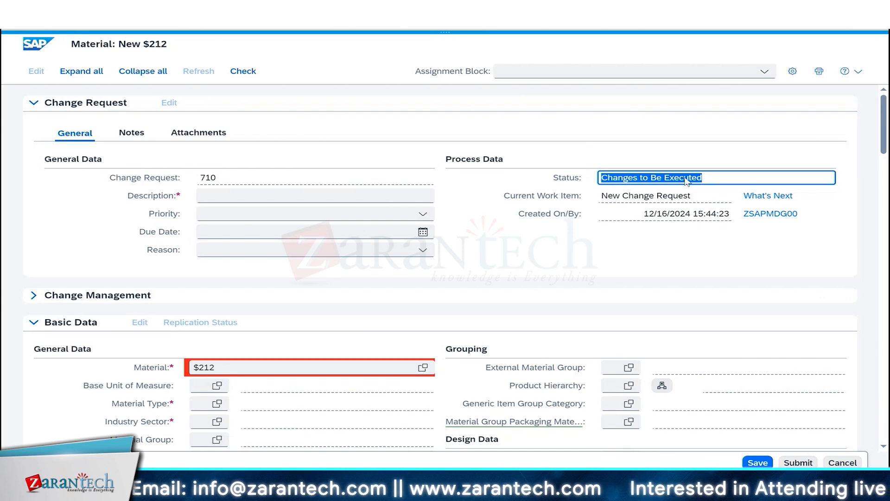
{"action": "key", "text": "alt+Tab"}
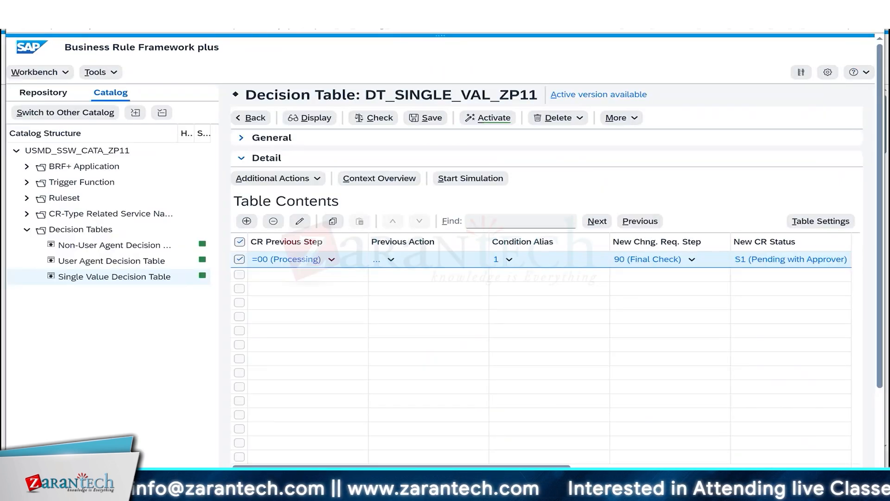
Switch to the change request status maintenance and compare status 02, Changes to Be Executed, with the custom status S1
{"action": "left_click", "coordinate": [510, 415]}
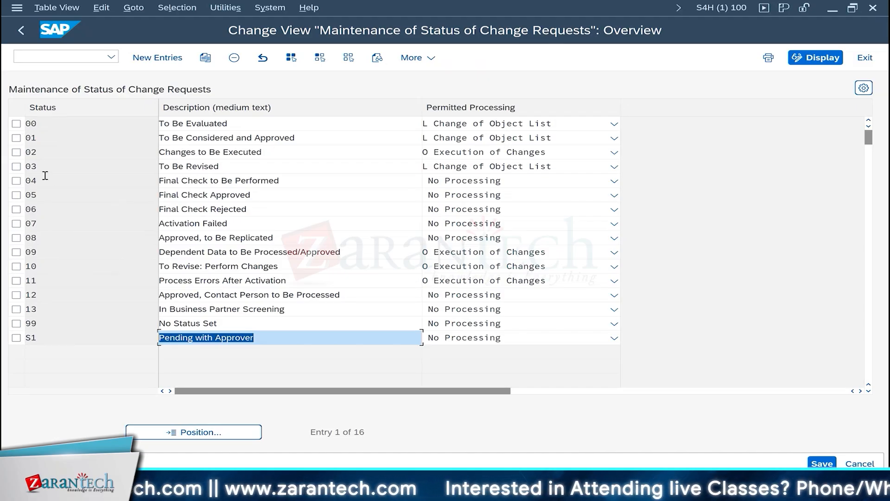
{"action": "double_click", "coordinate": [31, 152]}
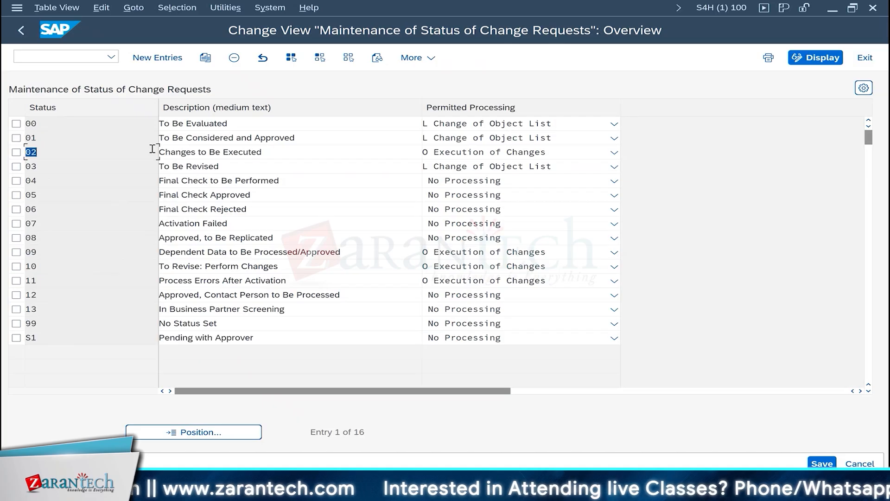
{"action": "left_click_drag", "start_coordinate": [265, 151], "coordinate": [77, 152]}
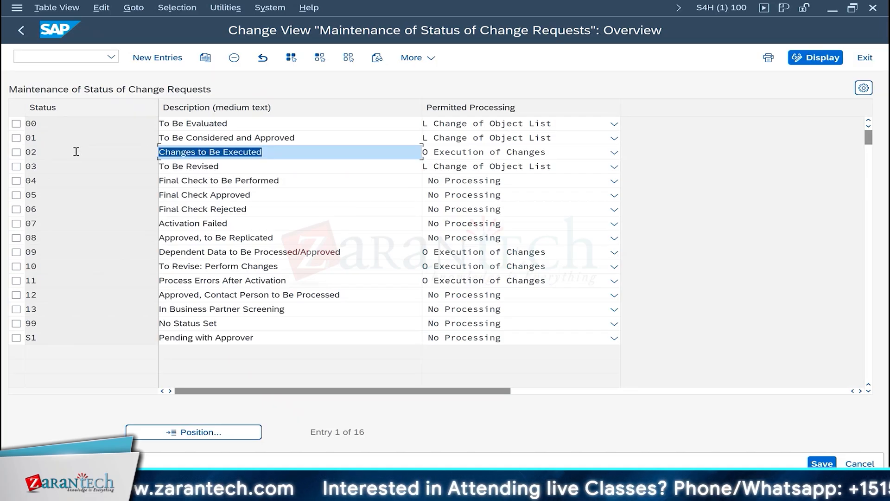
{"action": "left_click_drag", "start_coordinate": [27, 153], "coordinate": [22, 152]}
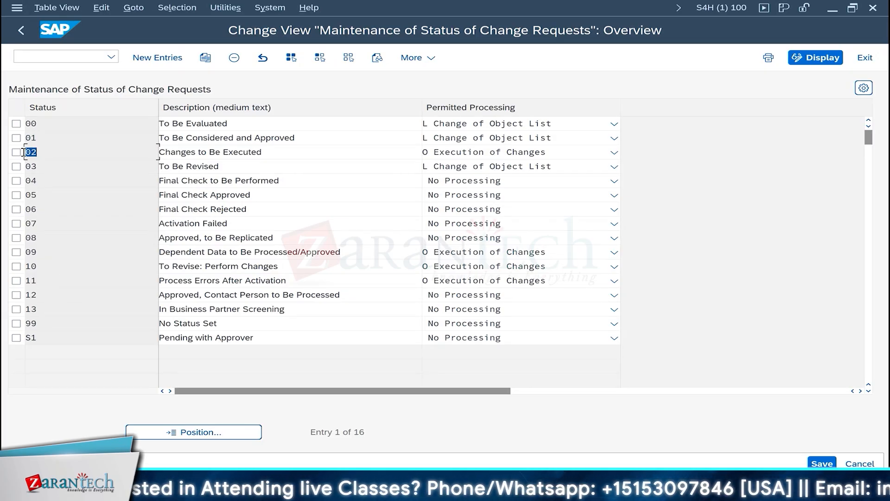
{"action": "left_click", "coordinate": [47, 338]}
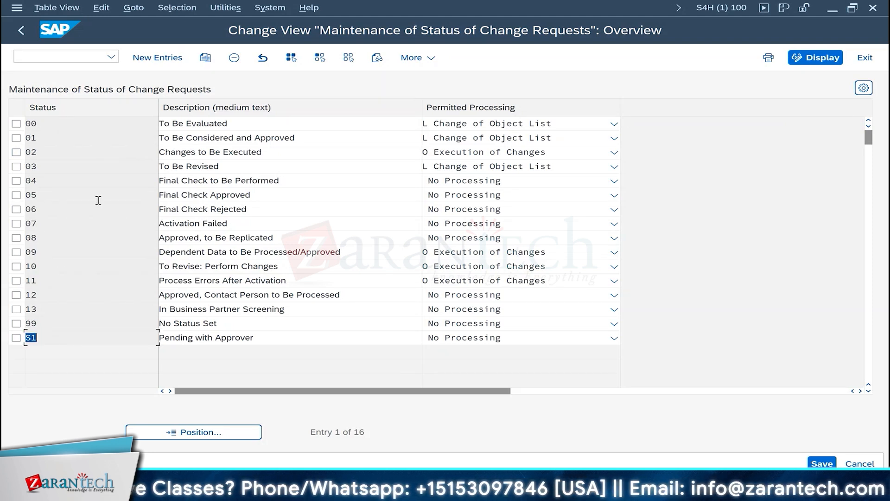
Put the status maintenance into display mode and examine status 04, Final Check to Be Performed
{"action": "left_click", "coordinate": [815, 57]}
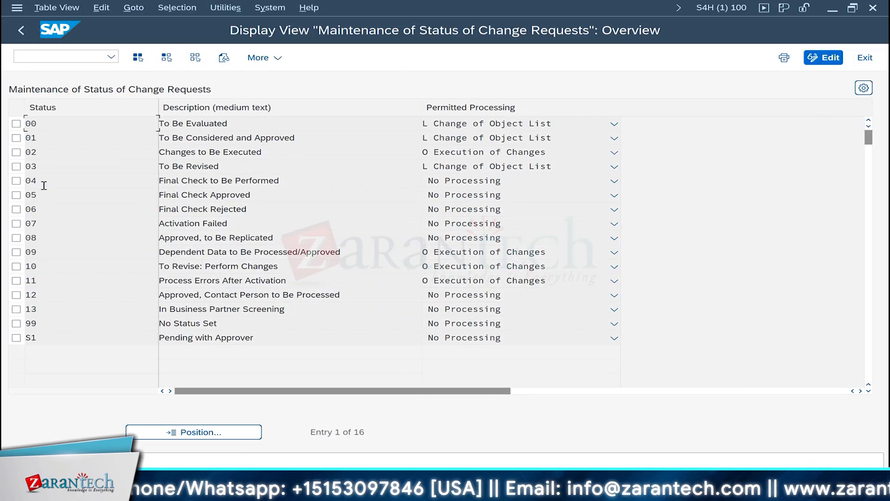
{"action": "left_click", "coordinate": [30, 181]}
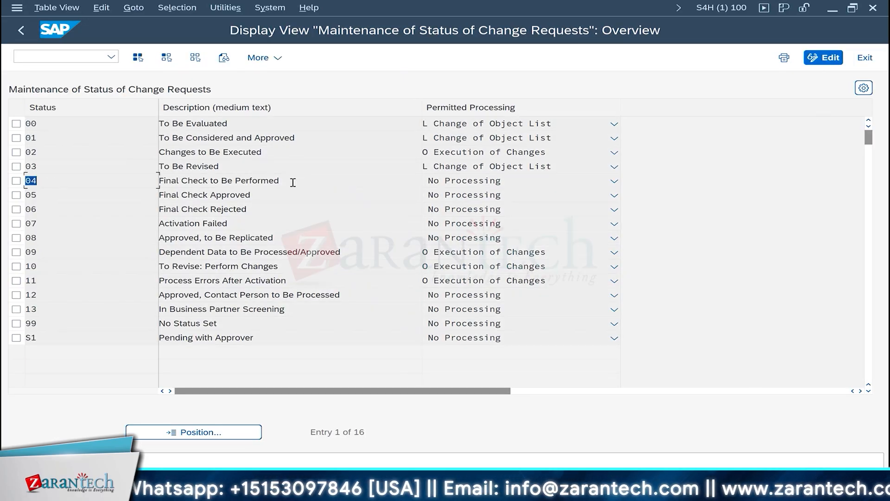
{"action": "left_click_drag", "start_coordinate": [292, 181], "coordinate": [129, 181]}
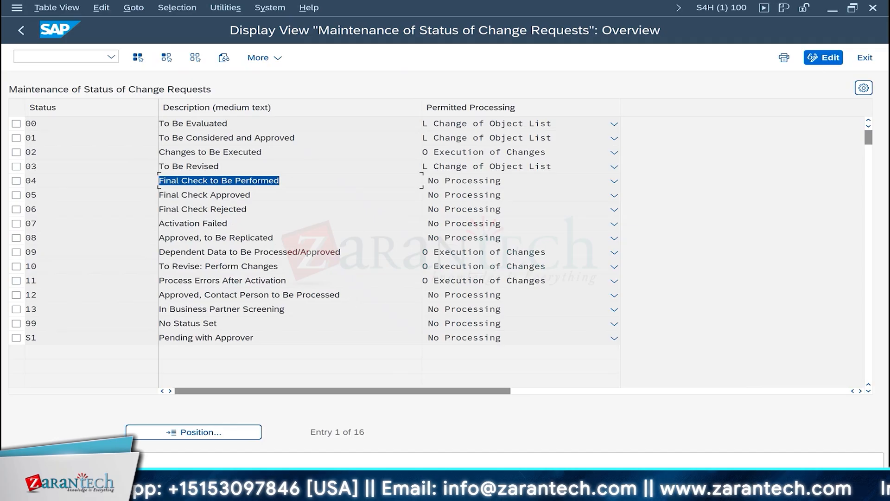
Check the Status field of the new material's change request, and return to status S1 in the change request status maintenance
{"action": "mouse_move", "coordinate": [635, 491]}
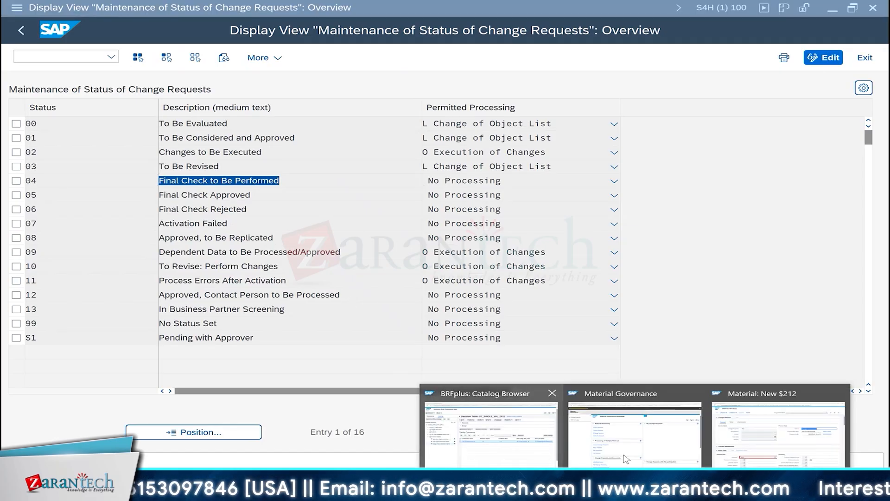
{"action": "left_click", "coordinate": [779, 434]}
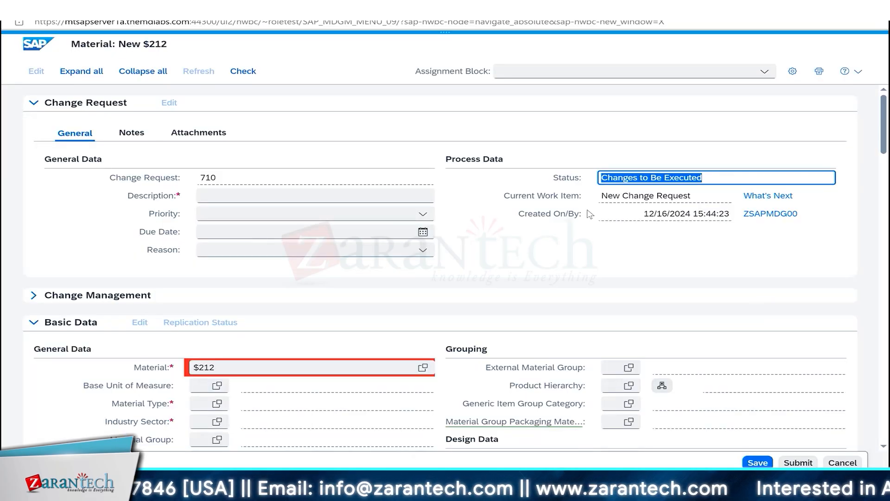
{"action": "key", "text": "alt+Tab"}
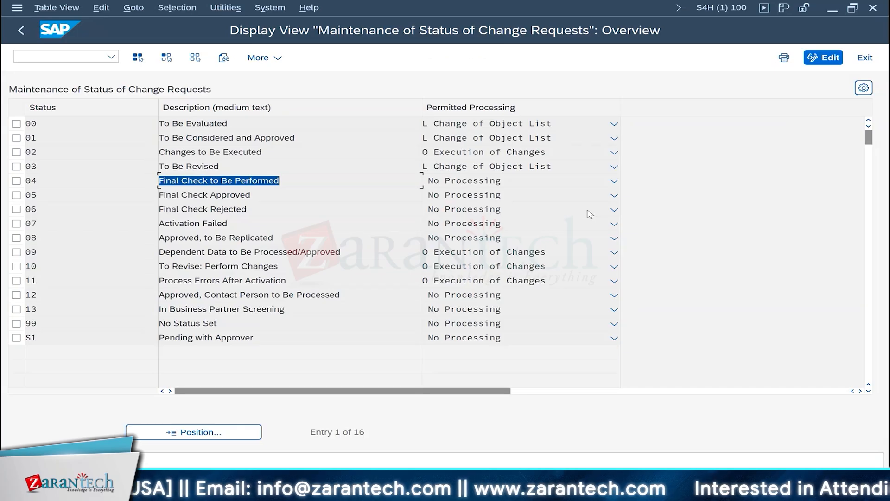
{"action": "left_click", "coordinate": [36, 338]}
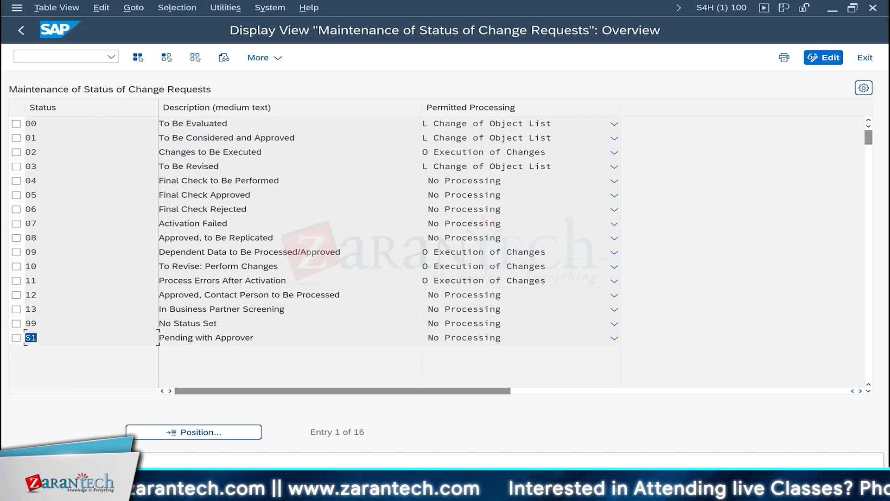
Check the row's New CR Status in the BRFplus decision table, and examine the Permitted Processing options of status S1 in the status maintenance
{"action": "left_click", "coordinate": [635, 489]}
{"action": "left_click", "coordinate": [531, 453]}
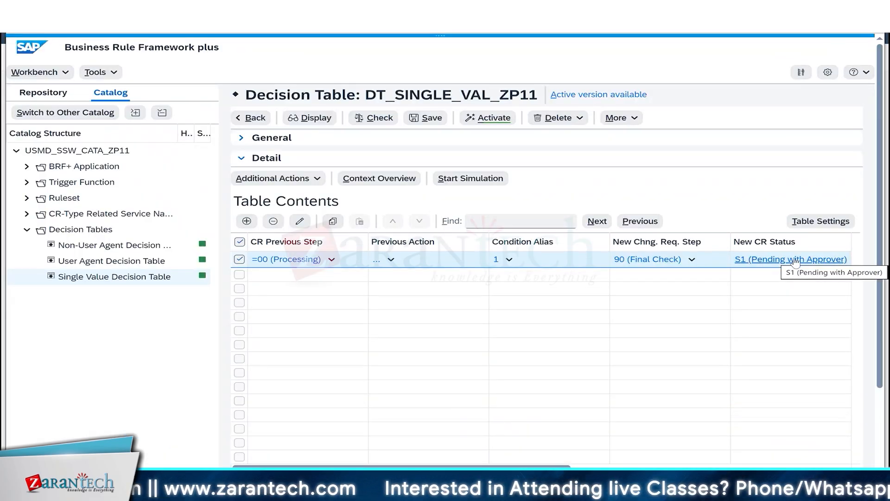
{"action": "left_click", "coordinate": [538, 490]}
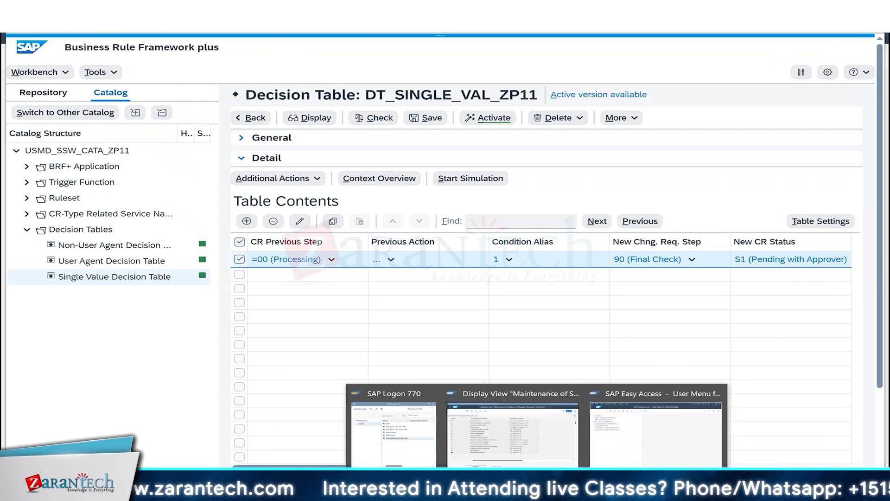
{"action": "left_click", "coordinate": [529, 457]}
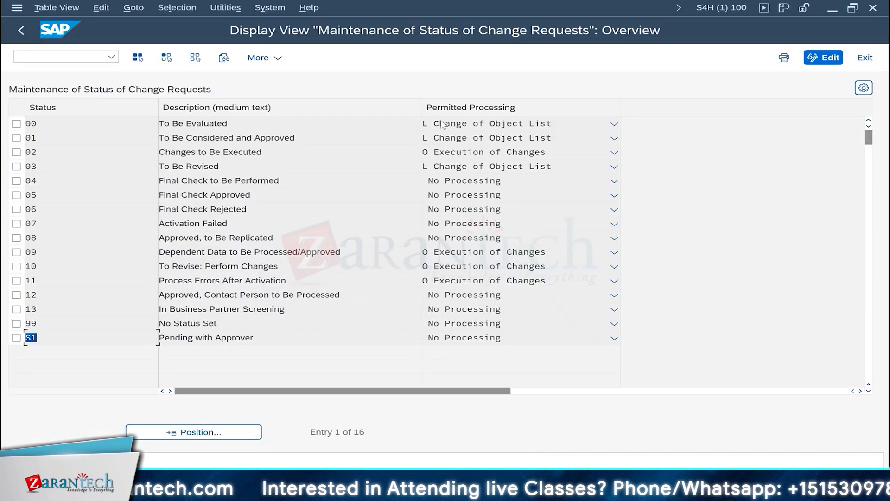
{"action": "left_click", "coordinate": [466, 341]}
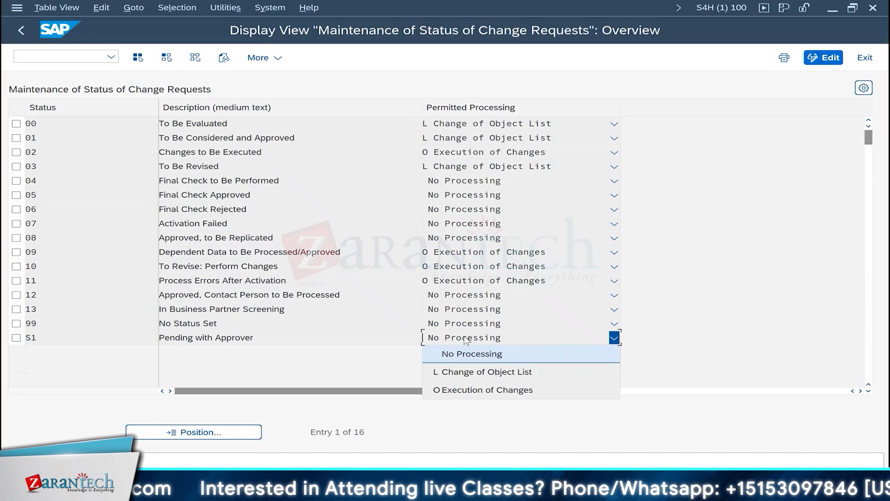
{"action": "left_click", "coordinate": [471, 359]}
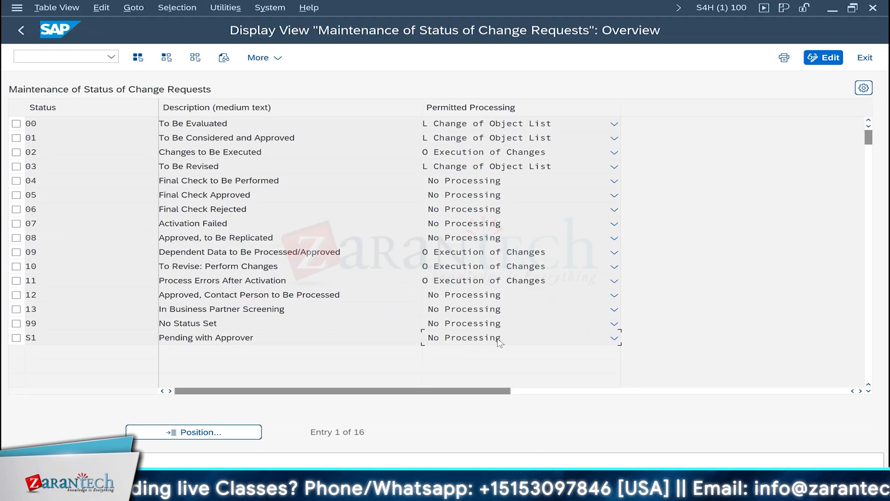
{"action": "left_click_drag", "start_coordinate": [64, 338], "coordinate": [2, 338]}
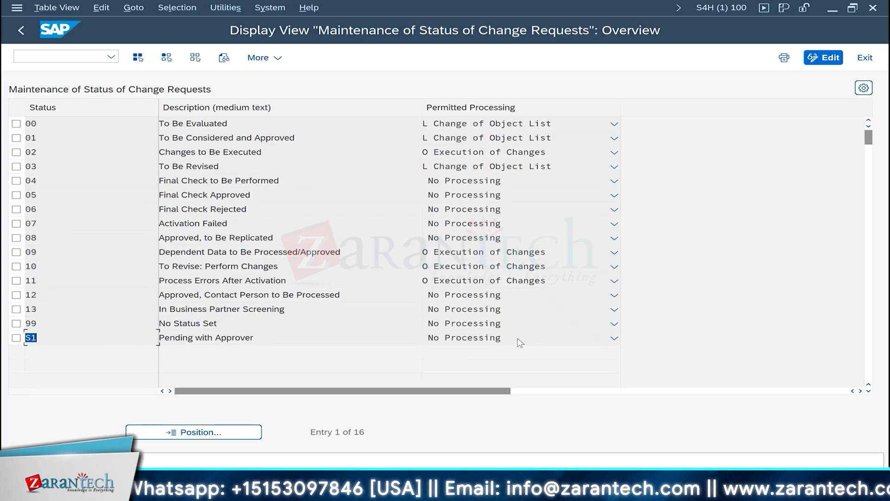
Consult the workflow diagram slide in PowerPoint, and return to the status maintenance to view the Permitted Processing options of S1
{"action": "left_click", "coordinate": [552, 491]}
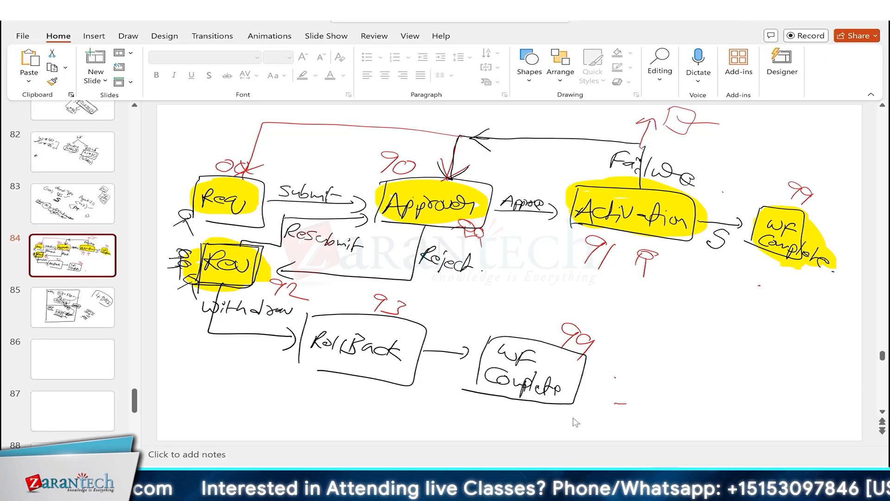
{"action": "mouse_move", "coordinate": [621, 491]}
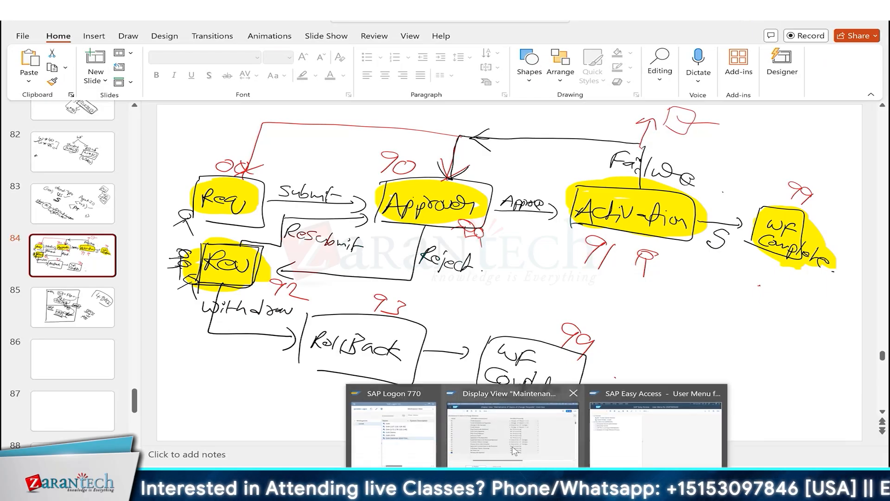
{"action": "left_click", "coordinate": [510, 412]}
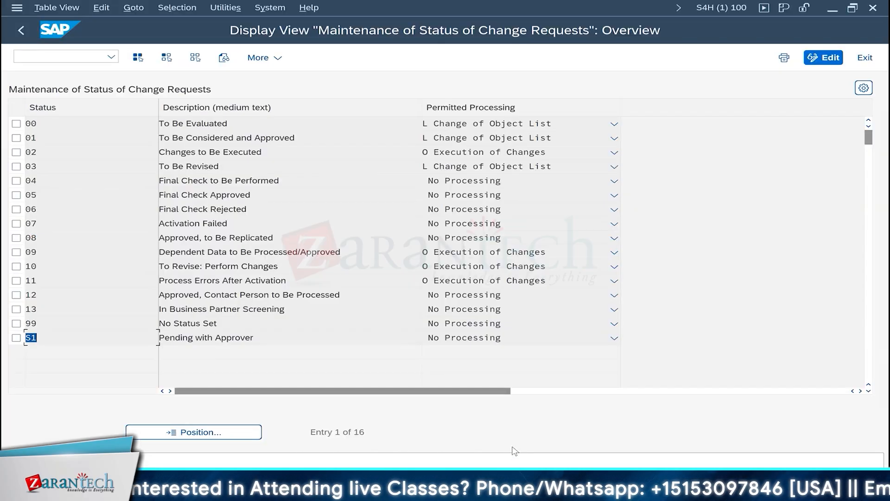
{"action": "left_click", "coordinate": [478, 342]}
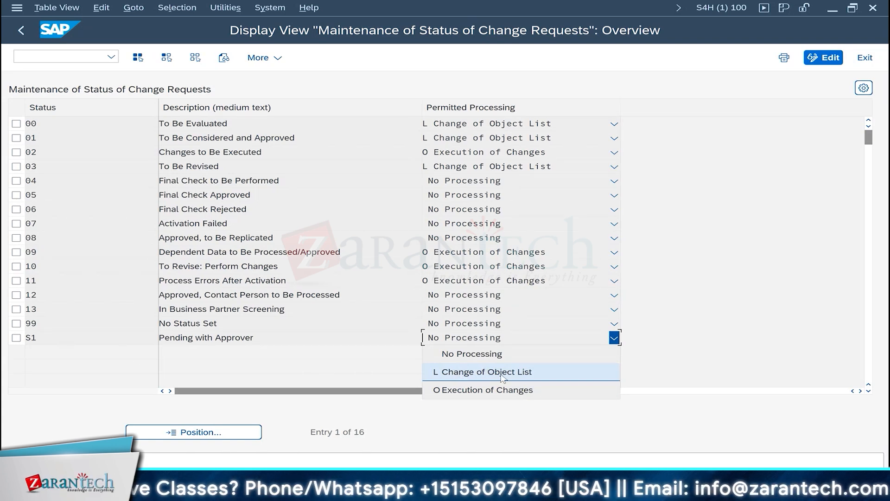
{"action": "left_click", "coordinate": [264, 351]}
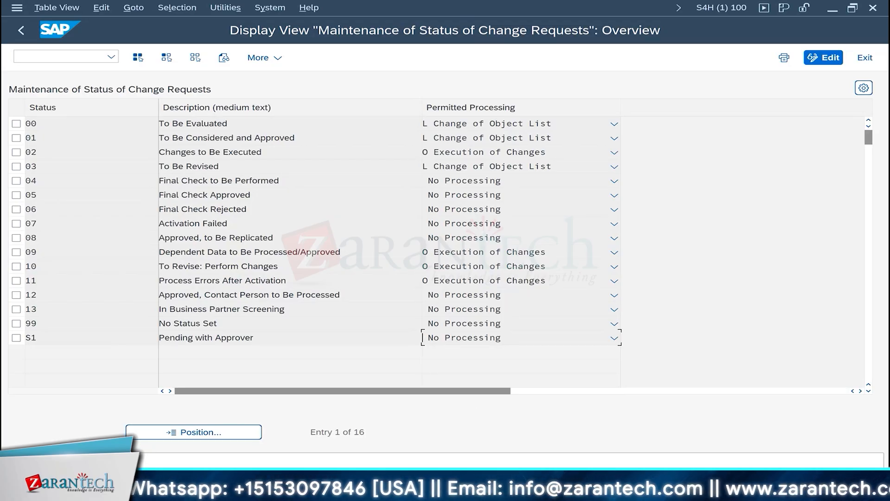
Revisit the workflow diagram slide, and review the code, description and Permitted Processing choices of status S1 in the status maintenance
{"action": "key", "text": "alt+Tab"}
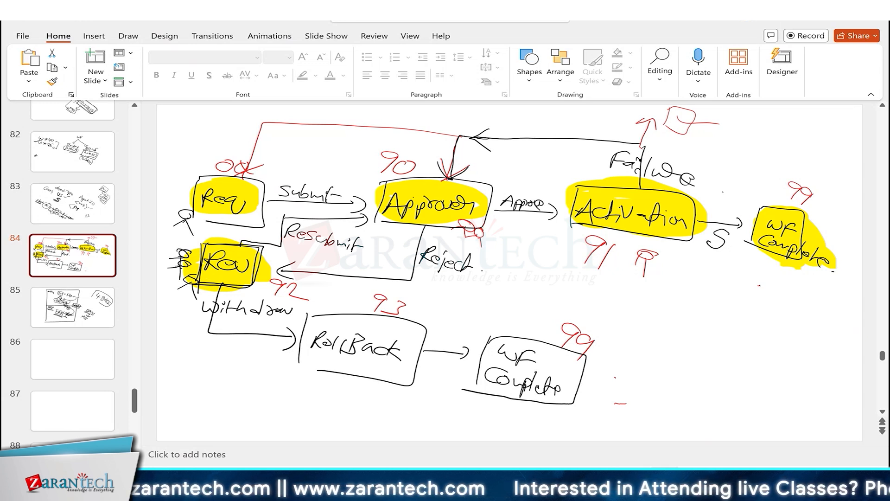
{"action": "mouse_move", "coordinate": [537, 487]}
{"action": "left_click", "coordinate": [538, 437]}
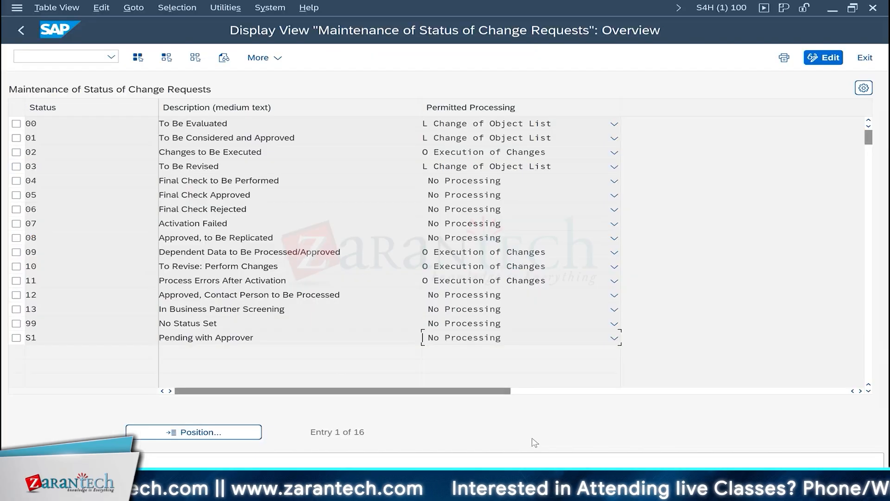
{"action": "left_click", "coordinate": [484, 338]}
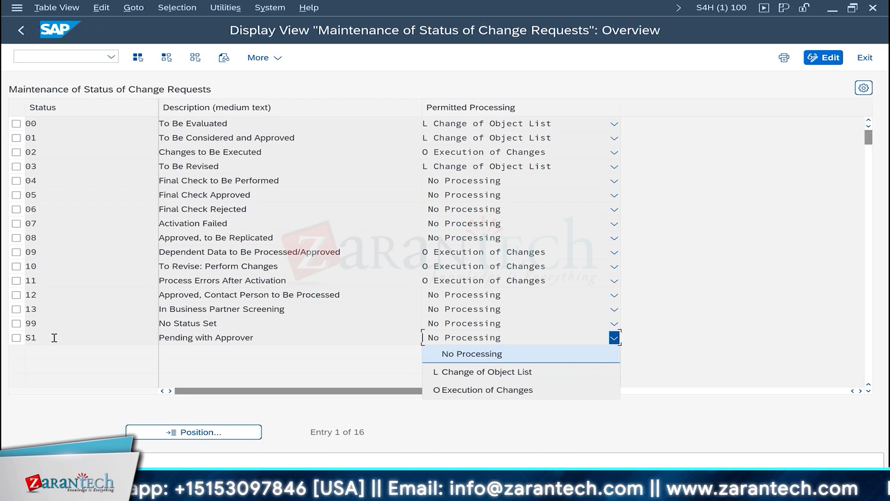
{"action": "left_click", "coordinate": [30, 336]}
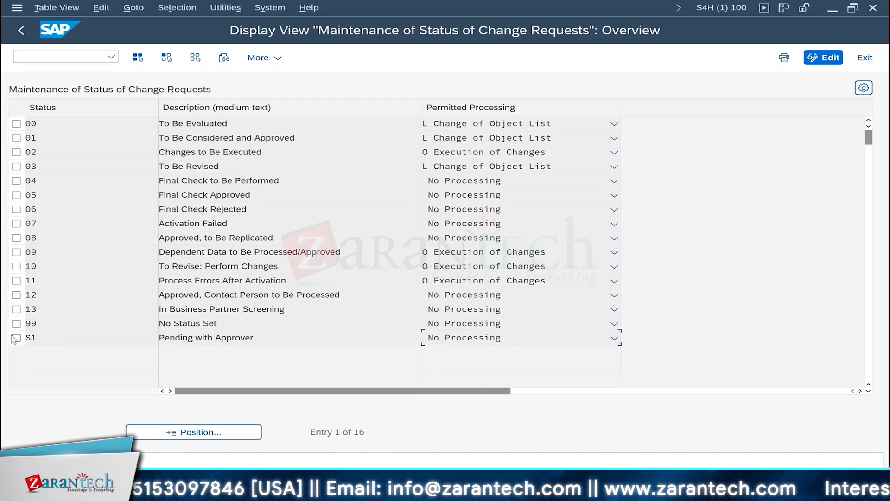
{"action": "left_click_drag", "start_coordinate": [271, 337], "coordinate": [107, 337]}
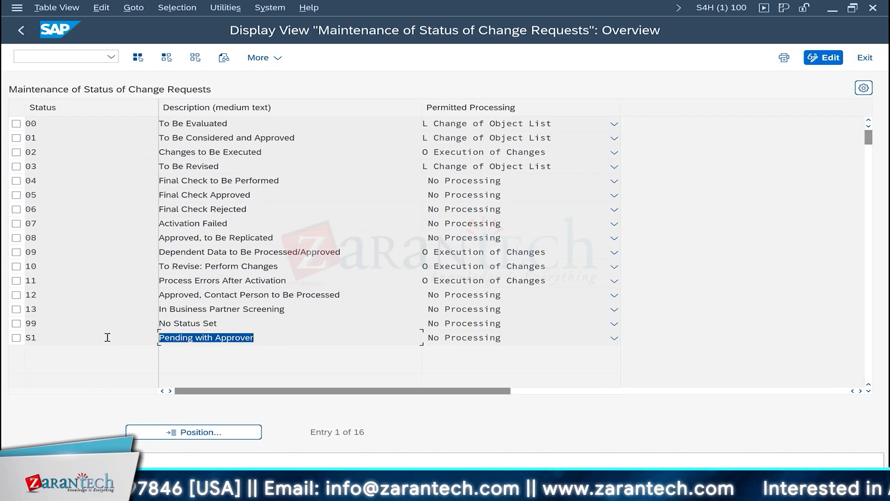
{"action": "left_click", "coordinate": [614, 337]}
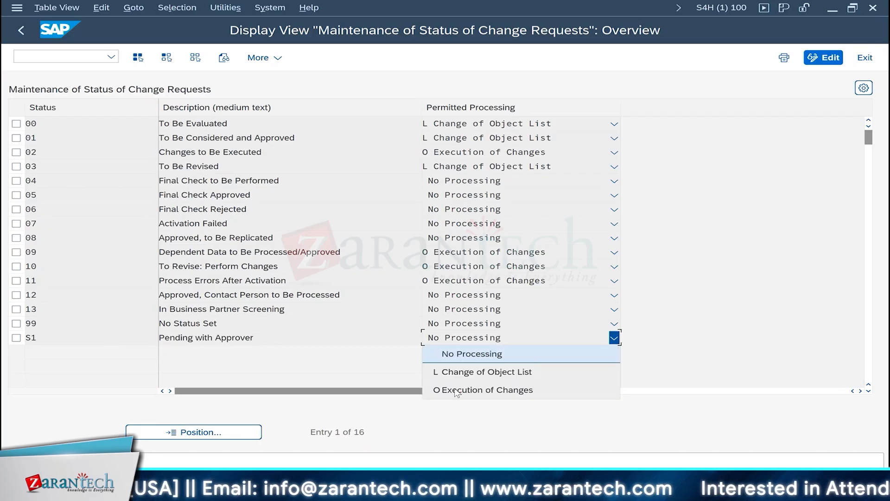
{"action": "left_click", "coordinate": [456, 360]}
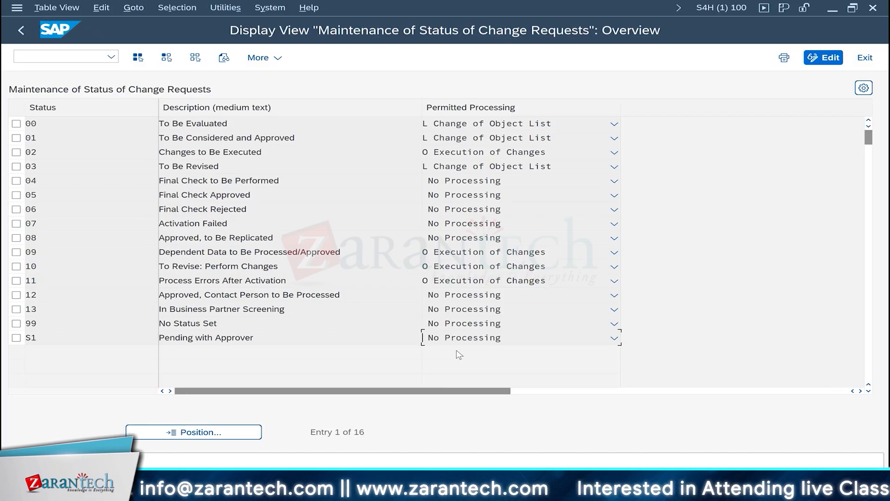
{"action": "left_click", "coordinate": [457, 340]}
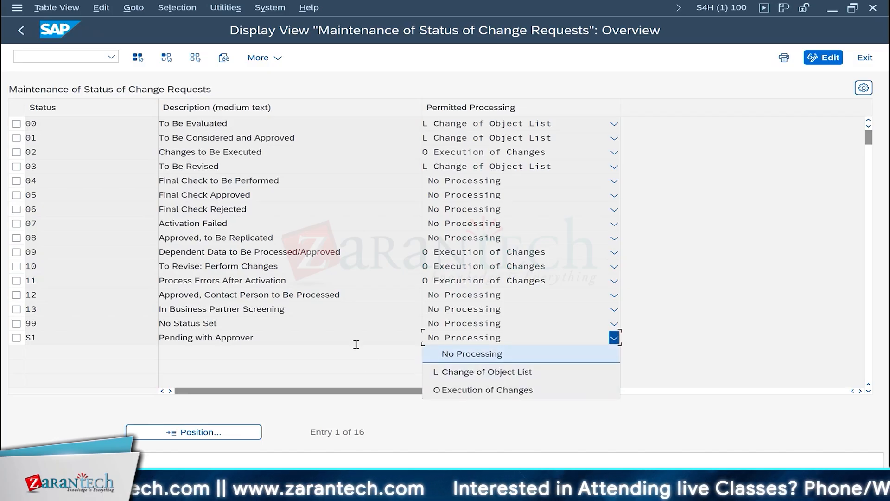
{"action": "left_click", "coordinate": [513, 352]}
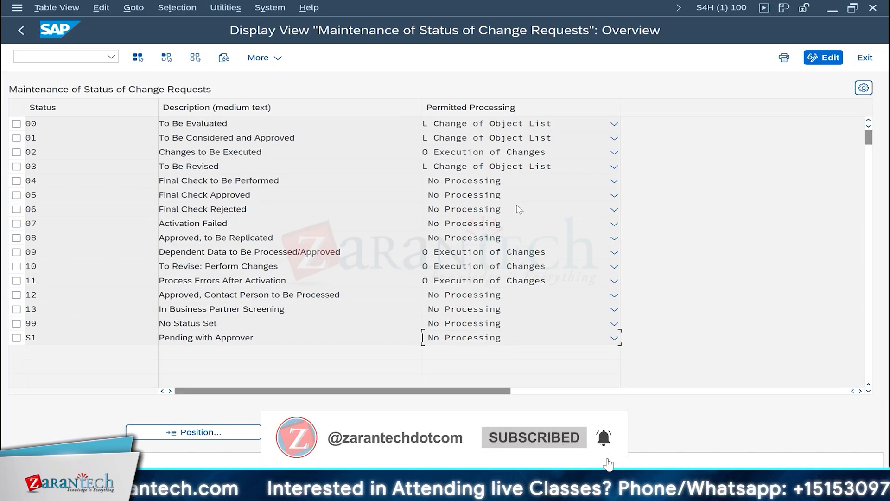
Compare the Permitted Processing of status 04, Final Check to Be Performed, with status S1, and return to the BRFplus decision table
{"action": "left_click", "coordinate": [28, 181]}
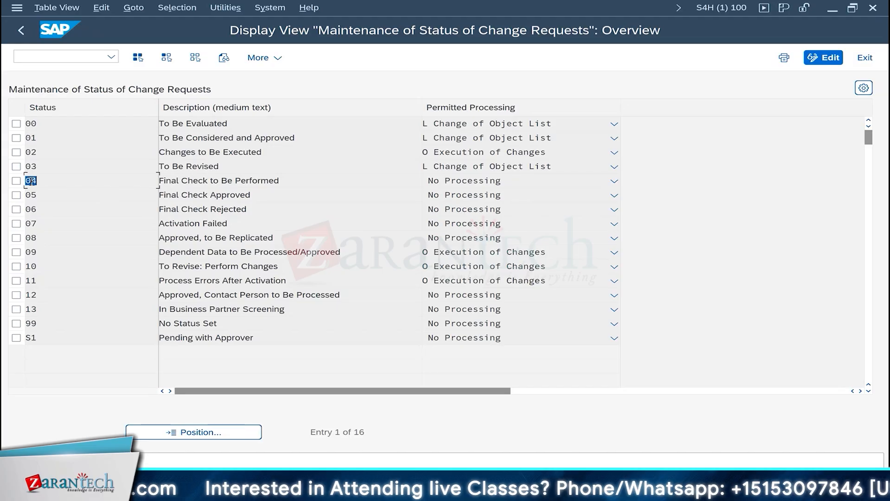
{"action": "left_click", "coordinate": [16, 181]}
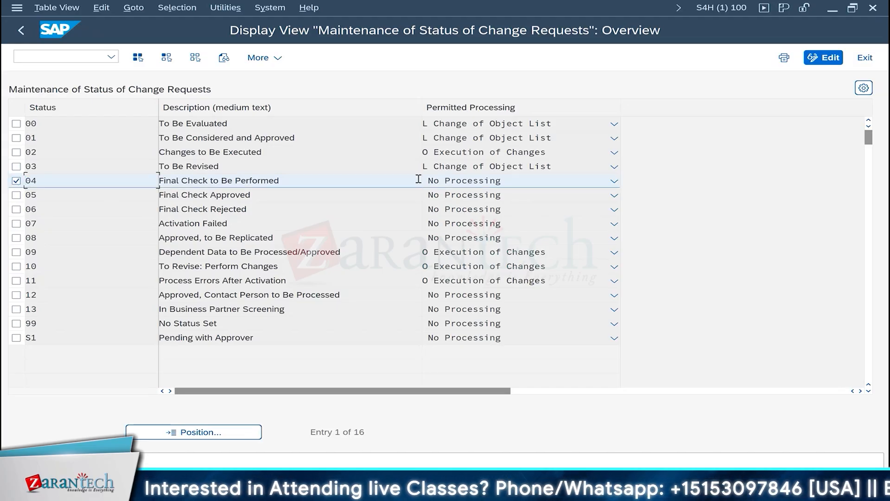
{"action": "left_click", "coordinate": [448, 186]}
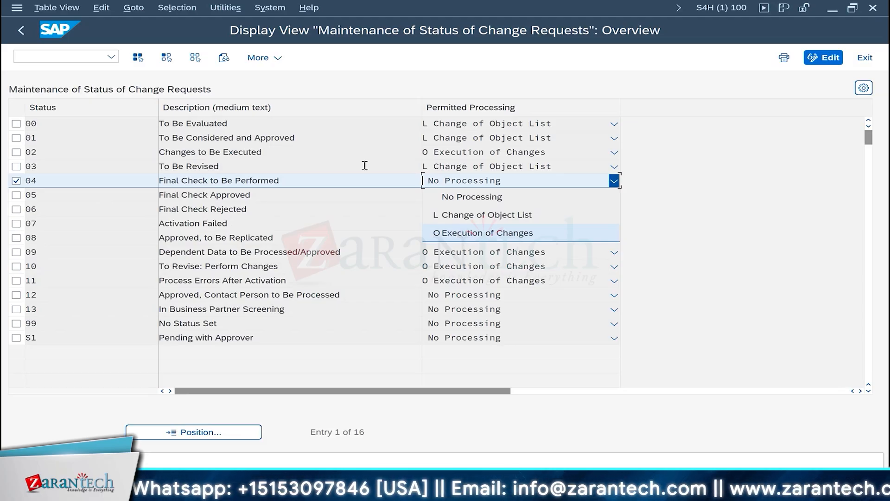
{"action": "left_click", "coordinate": [98, 203]}
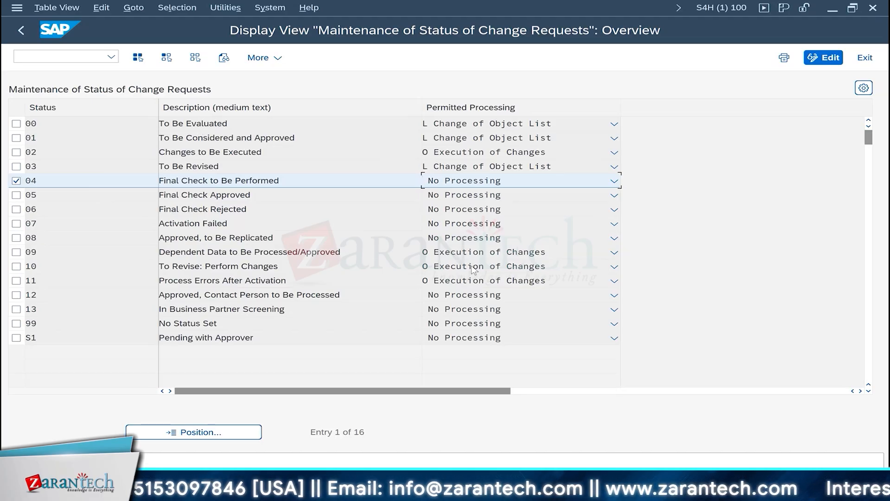
{"action": "double_click", "coordinate": [37, 338]}
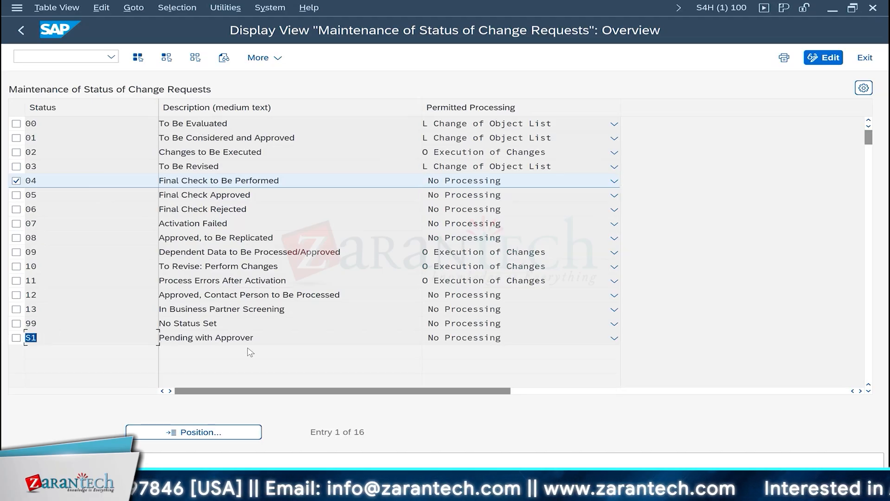
{"action": "left_click", "coordinate": [636, 492]}
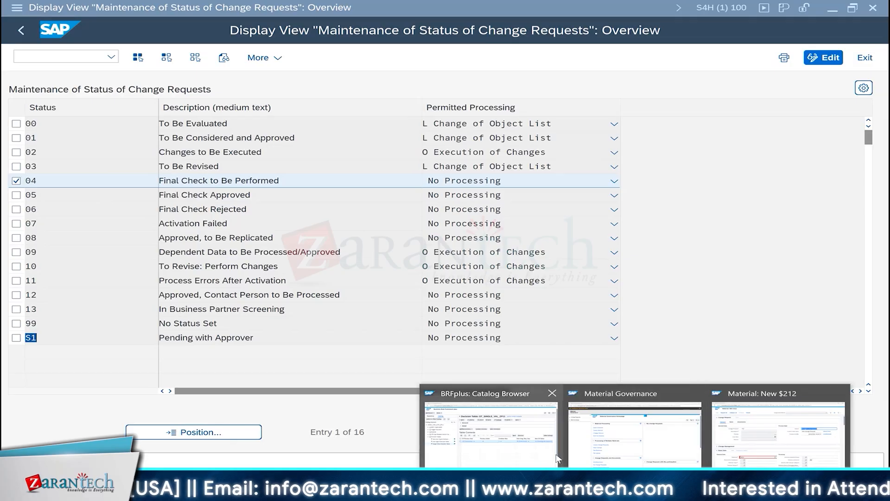
{"action": "left_click", "coordinate": [521, 449]}
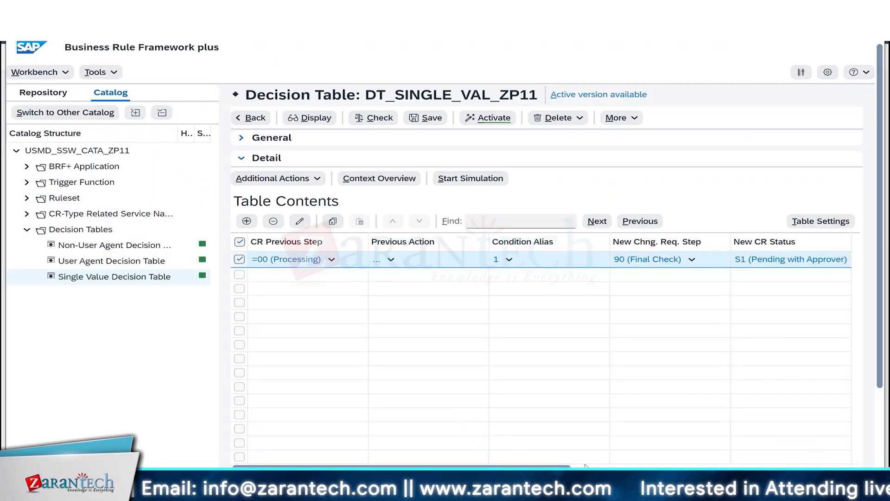
Check the step 90 Approve and Reject rows in the Excel plan, and insert a new empty row in decision table DT_SINGLE_VAL_ZP11
{"action": "left_click", "coordinate": [663, 492]}
{"action": "left_click_drag", "start_coordinate": [188, 167], "coordinate": [399, 168]}
{"action": "left_click", "coordinate": [234, 177]}
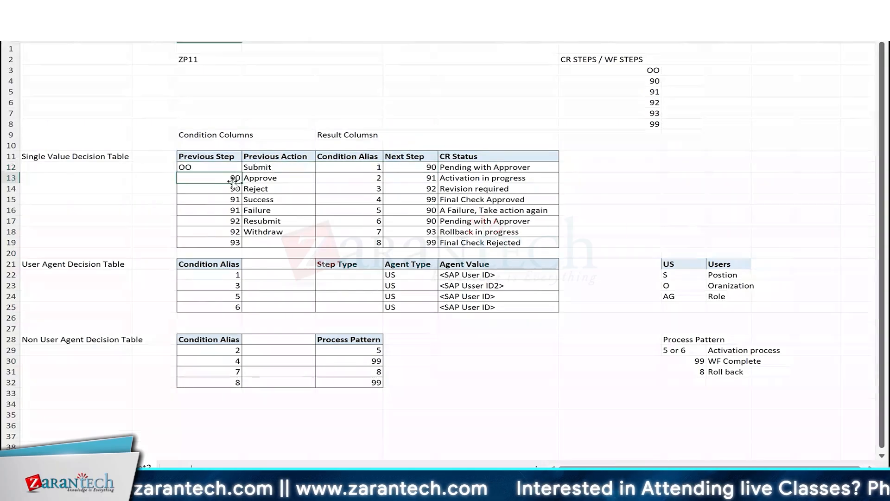
{"action": "left_click", "coordinate": [232, 188]}
{"action": "left_click", "coordinate": [245, 188]}
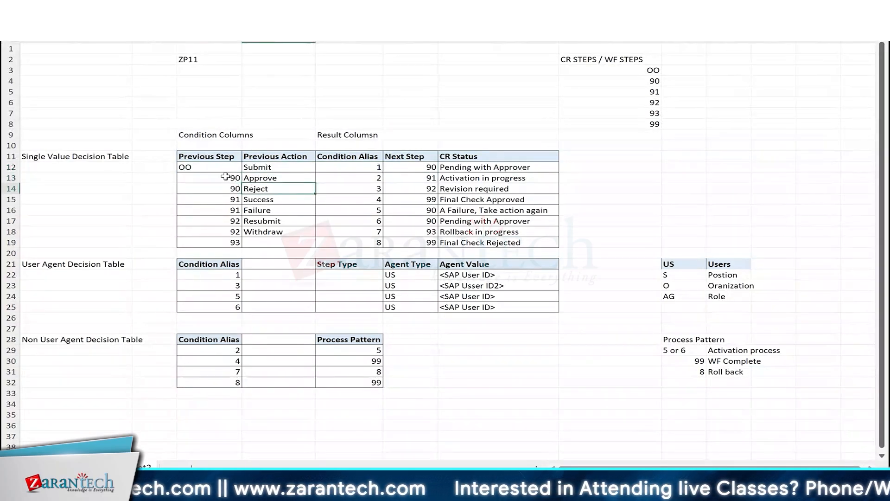
{"action": "key", "text": "alt+Tab"}
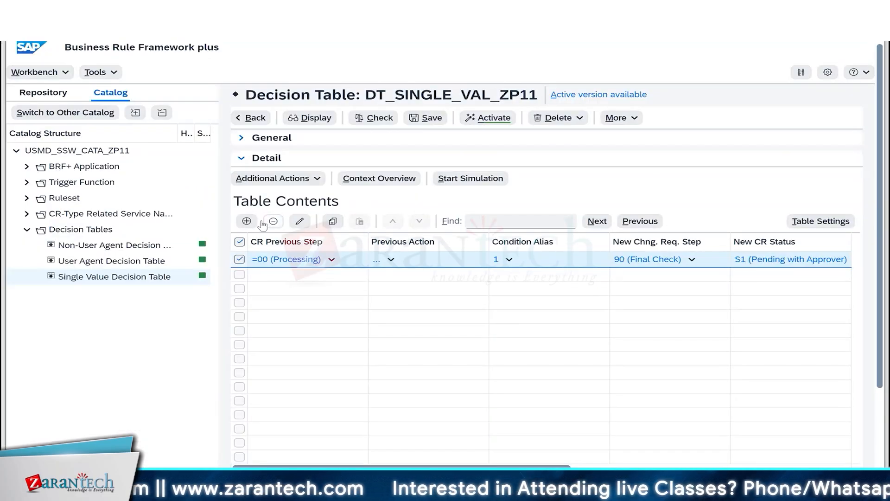
{"action": "left_click", "coordinate": [247, 221]}
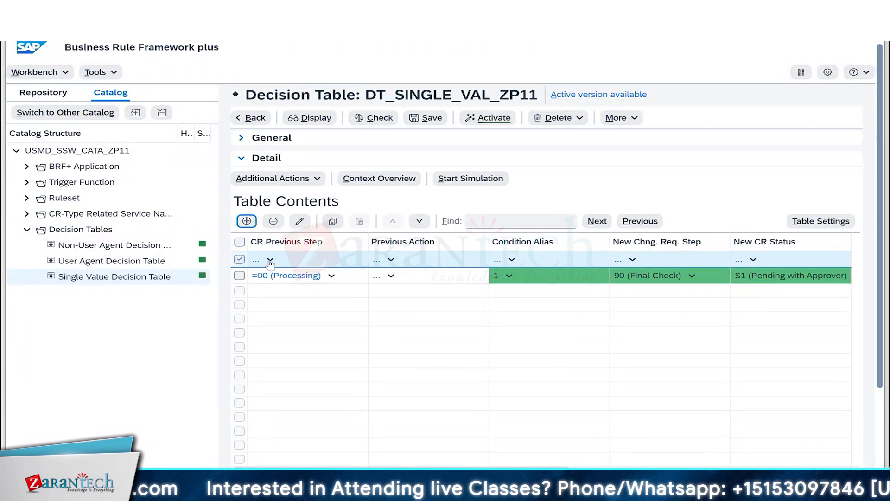
Move the new empty row below the step 00 row and set its CR Previous Step to 90 (Final Check)
{"action": "left_click", "coordinate": [419, 221]}
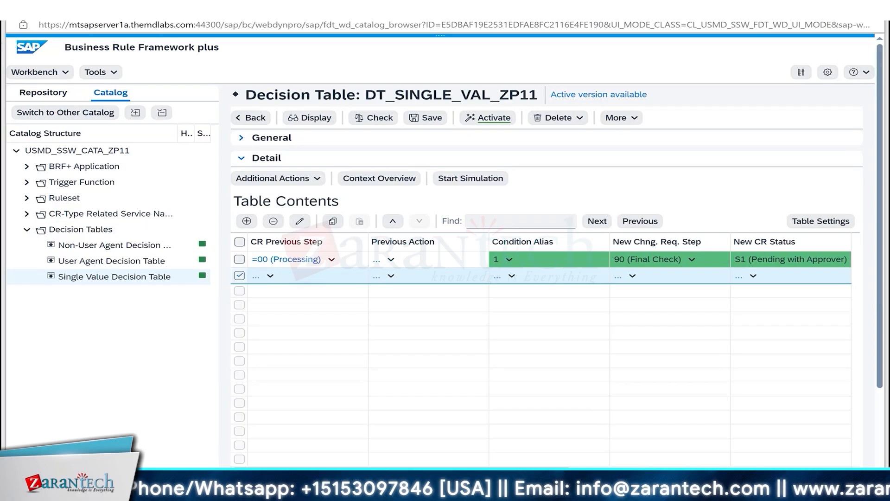
{"action": "key", "text": "alt+Tab"}
{"action": "left_click", "coordinate": [228, 178]}
{"action": "left_click", "coordinate": [254, 179]}
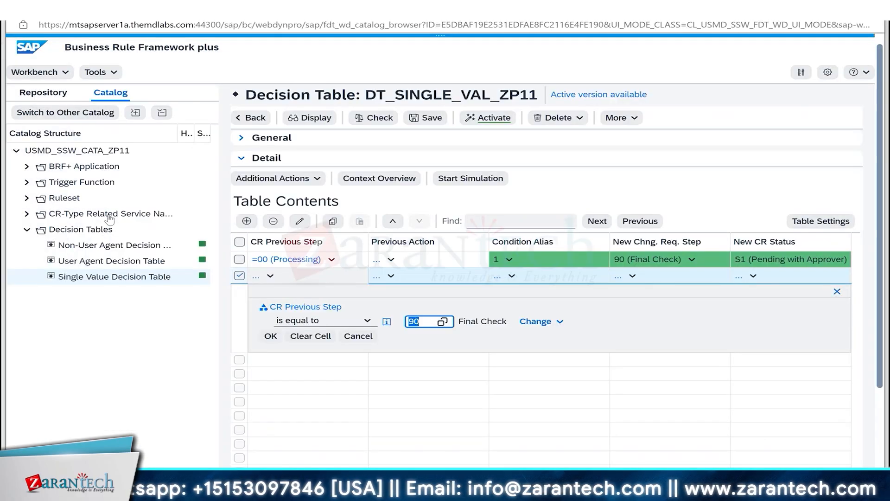
Set the second row's Previous Action to 03 (Approve) and its Condition Alias to 2
{"action": "left_click", "coordinate": [391, 276]}
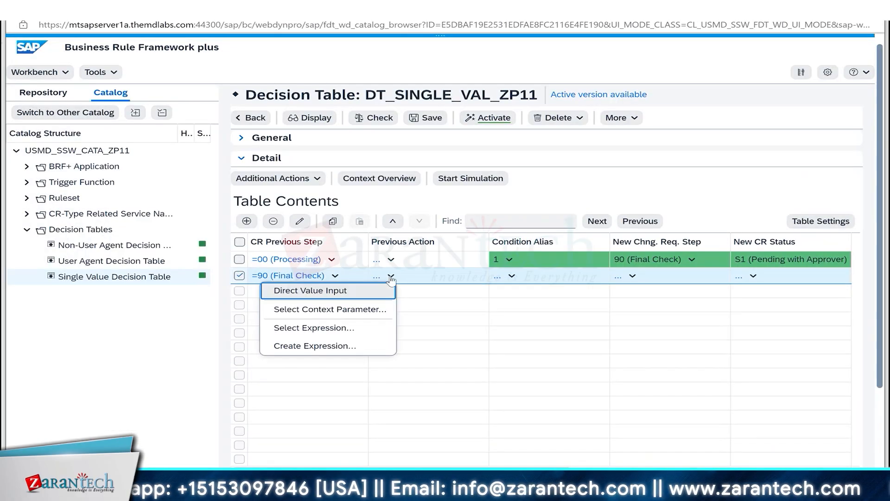
{"action": "left_click", "coordinate": [310, 290]}
{"action": "left_click", "coordinate": [415, 319]}
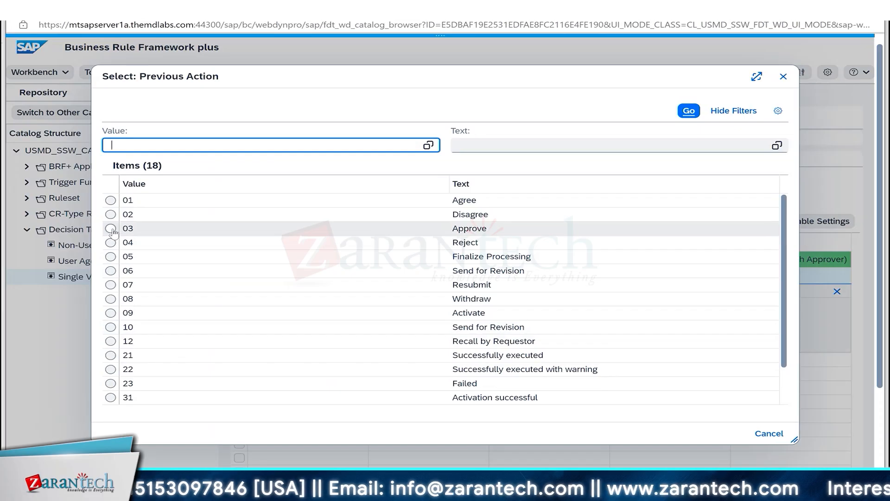
{"action": "left_click", "coordinate": [112, 229]}
{"action": "left_click", "coordinate": [511, 275]}
{"action": "left_click", "coordinate": [429, 308]}
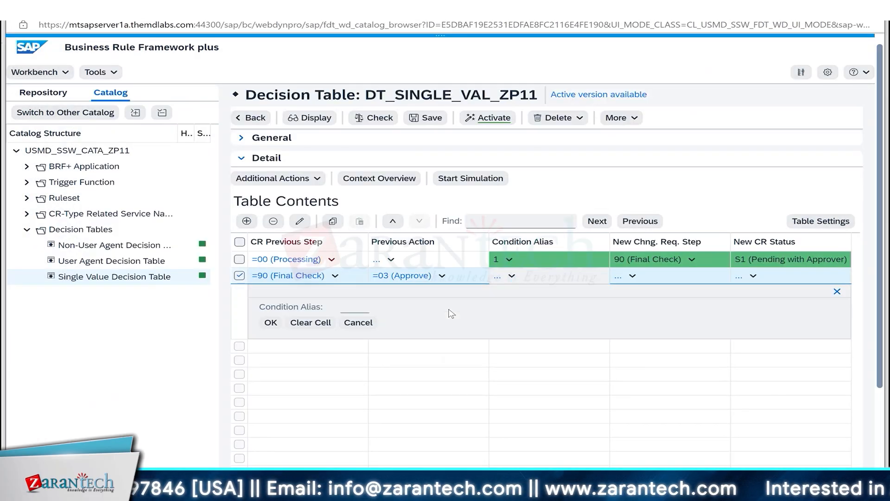
{"action": "type", "text": "2"}
{"action": "key", "text": "Return"}
Set the Approve row's New Chng. Req. Step to 91 (Activation), as given in row 13 of the Excel plan
{"action": "left_click", "coordinate": [632, 275]}
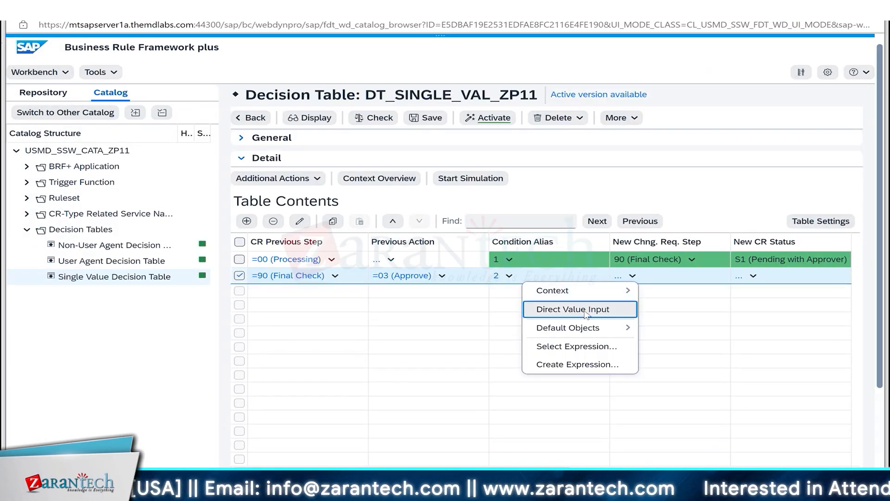
{"action": "left_click", "coordinate": [586, 314]}
{"action": "key", "text": "alt+Tab"}
{"action": "left_click", "coordinate": [426, 178]}
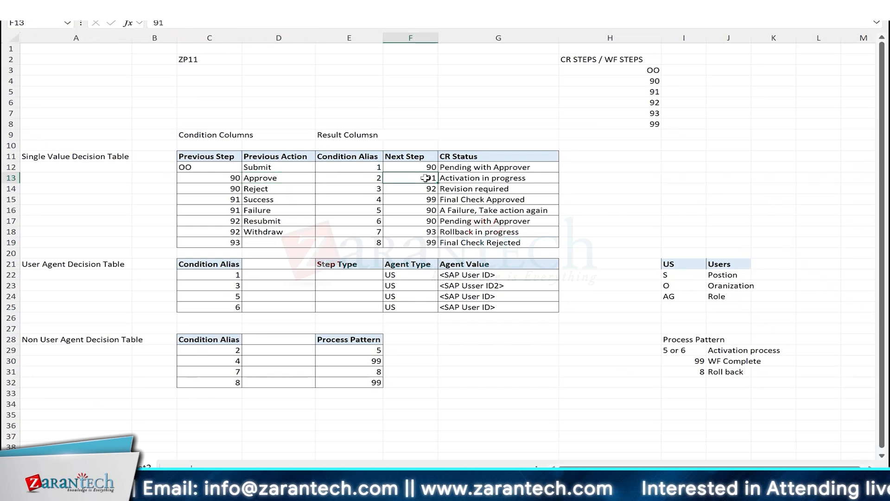
{"action": "left_click", "coordinate": [357, 178]}
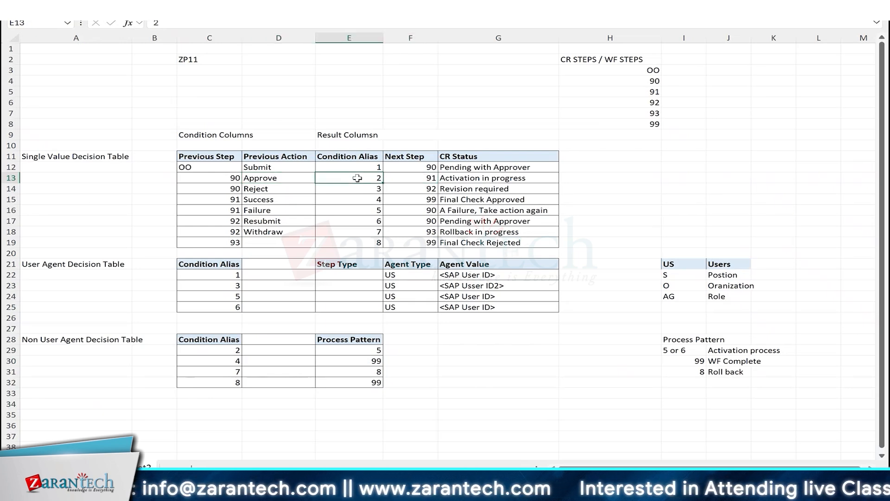
{"action": "key", "text": "alt+Tab"}
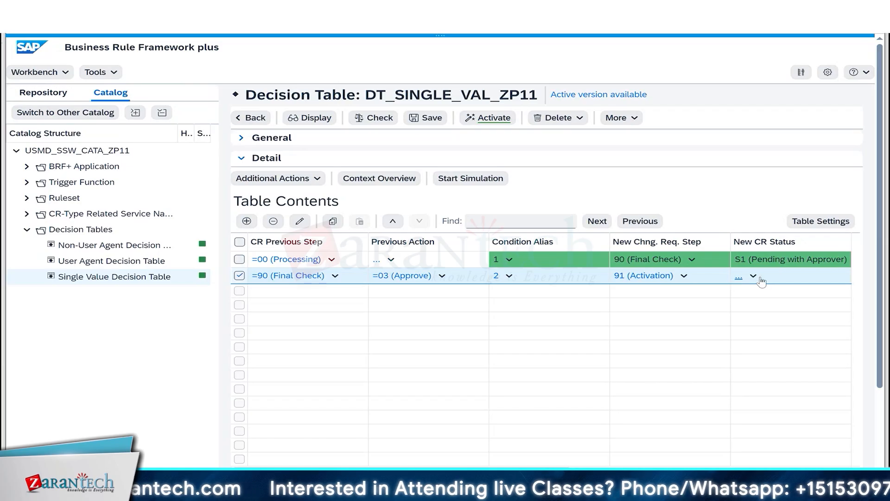
Look through the New CR Status values offered for the Approve row without choosing one
{"action": "left_click", "coordinate": [635, 481]}
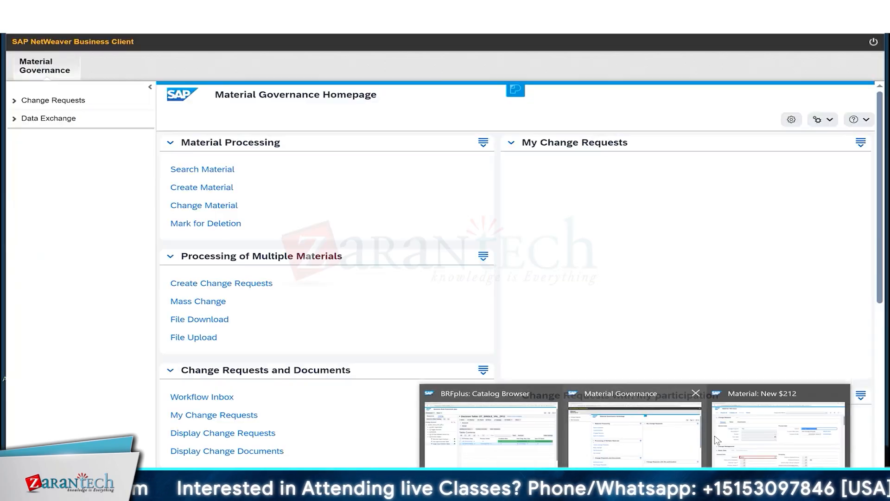
{"action": "left_click", "coordinate": [782, 420]}
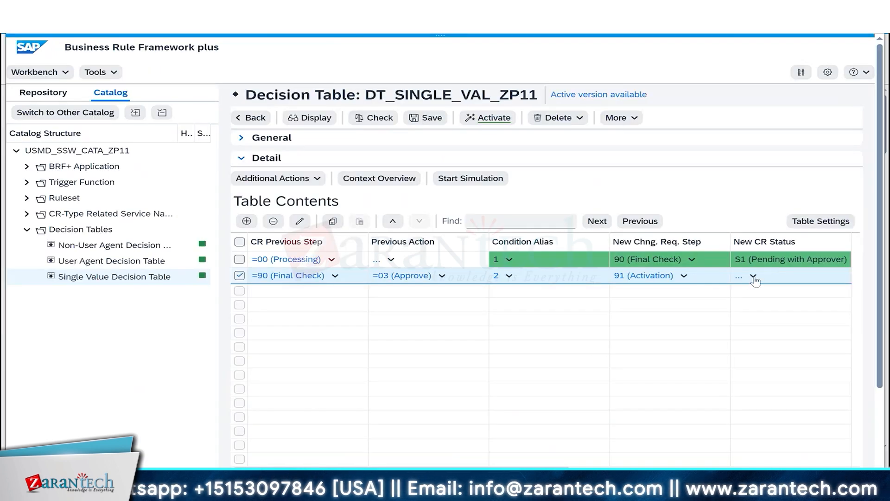
{"action": "left_click", "coordinate": [753, 277]}
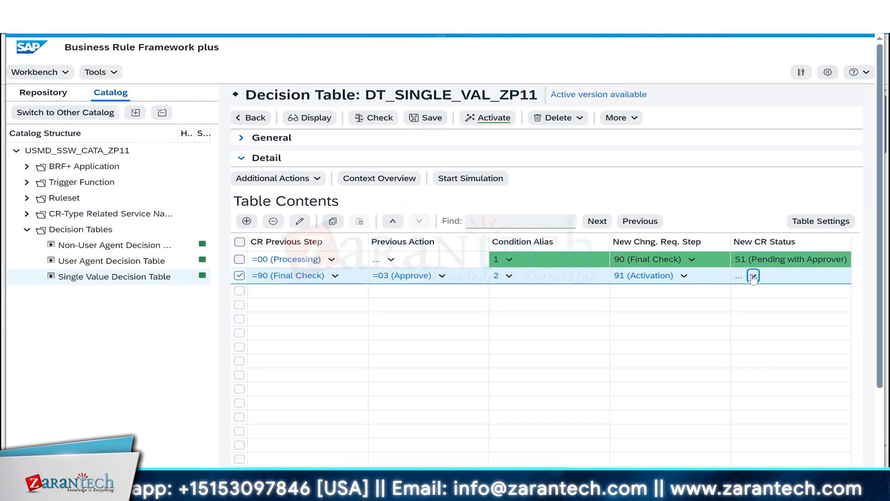
{"action": "left_click", "coordinate": [700, 310]}
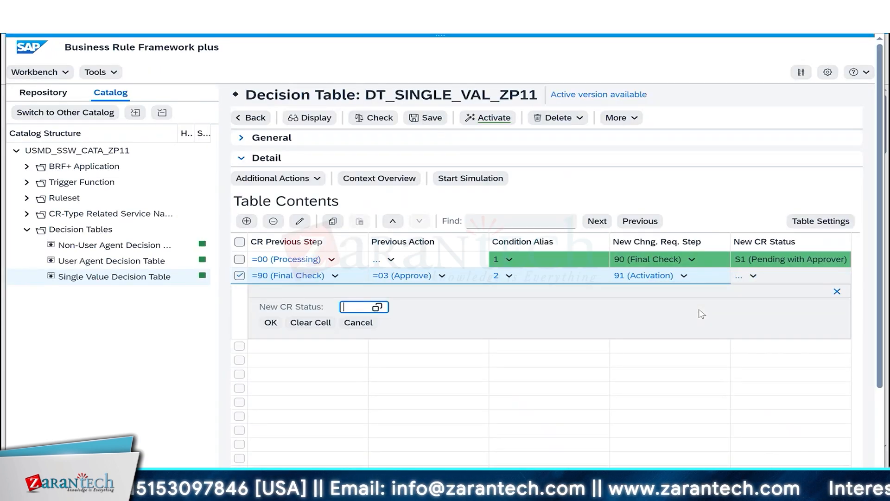
{"action": "left_click", "coordinate": [377, 307]}
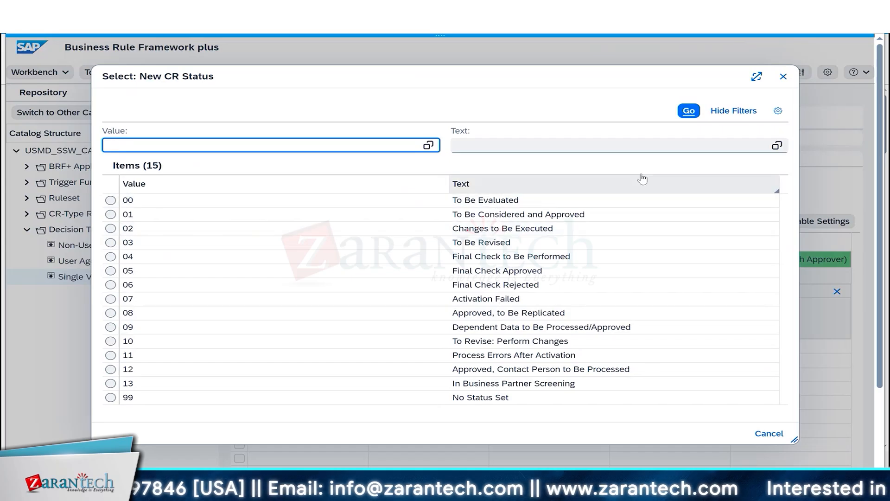
{"action": "left_click", "coordinate": [782, 79]}
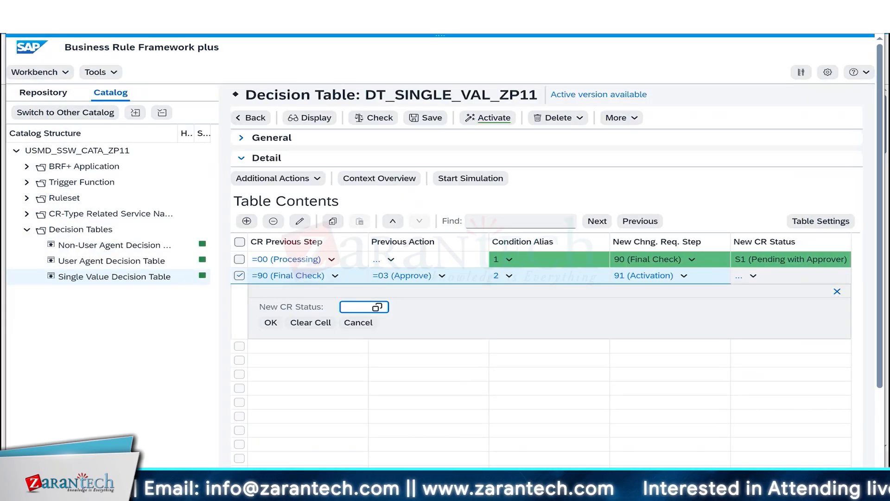
Open the change request status maintenance in SAP GUI for editing and add a new entry with status code S2
{"action": "mouse_move", "coordinate": [538, 490]}
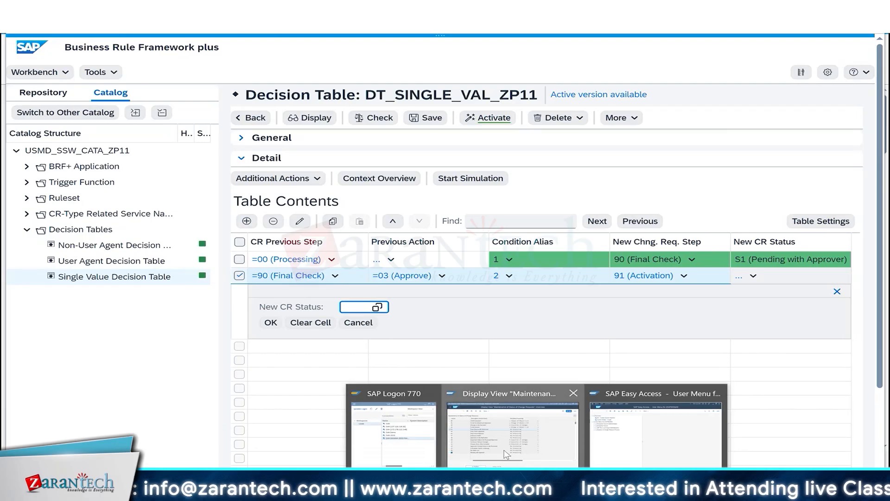
{"action": "left_click", "coordinate": [513, 422]}
{"action": "left_click", "coordinate": [823, 57]}
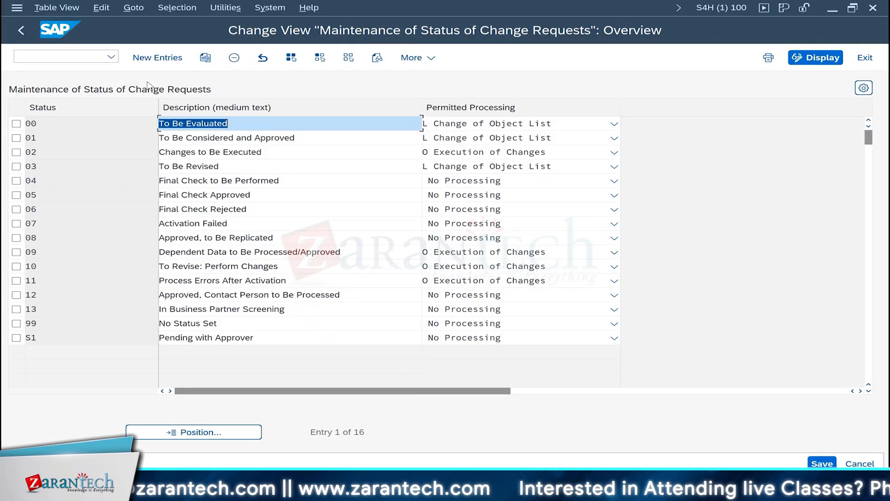
{"action": "left_click", "coordinate": [157, 58]}
{"action": "type", "text": "s2"}
{"action": "left_click", "coordinate": [186, 126]}
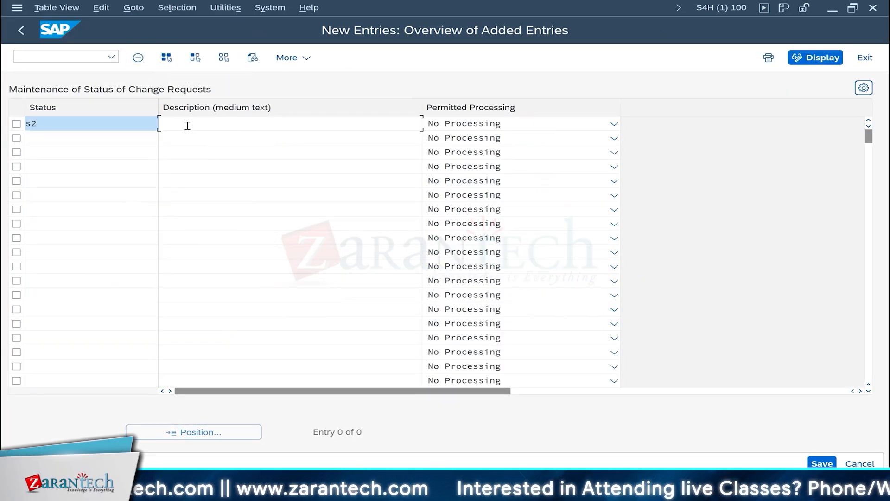
{"action": "left_click_drag", "start_coordinate": [55, 125], "coordinate": [5, 130]}
{"action": "type", "text": "S2"}
Describe status S2 as "Activation is in progress", save the entry and return the view to display mode
{"action": "left_click", "coordinate": [202, 127]}
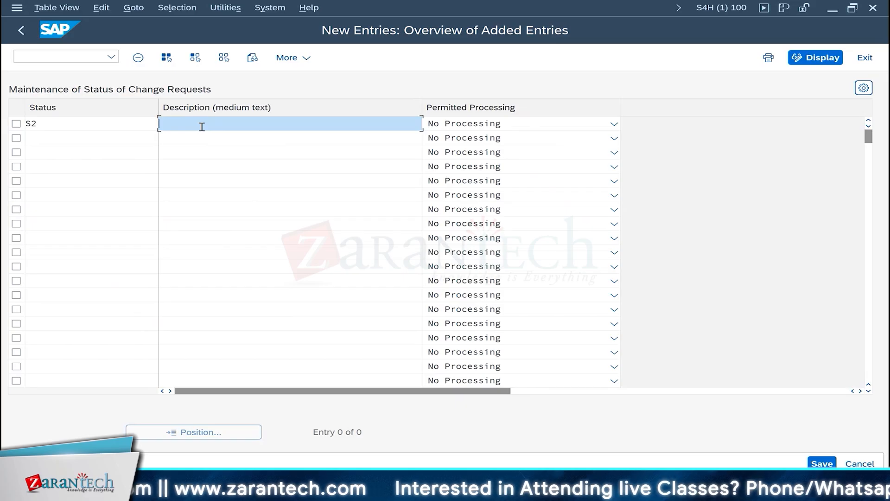
{"action": "type", "text": "Activa"}
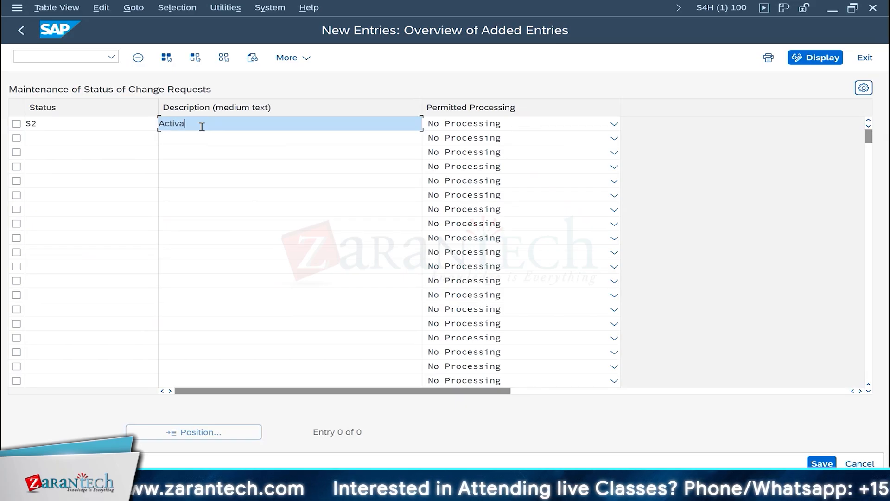
{"action": "type", "text": "tion is in progress"}
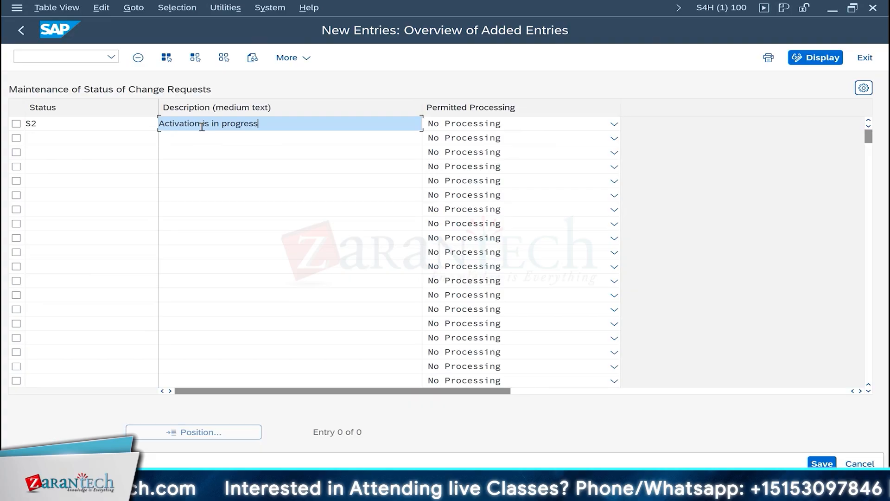
{"action": "key", "text": "ctrl+s"}
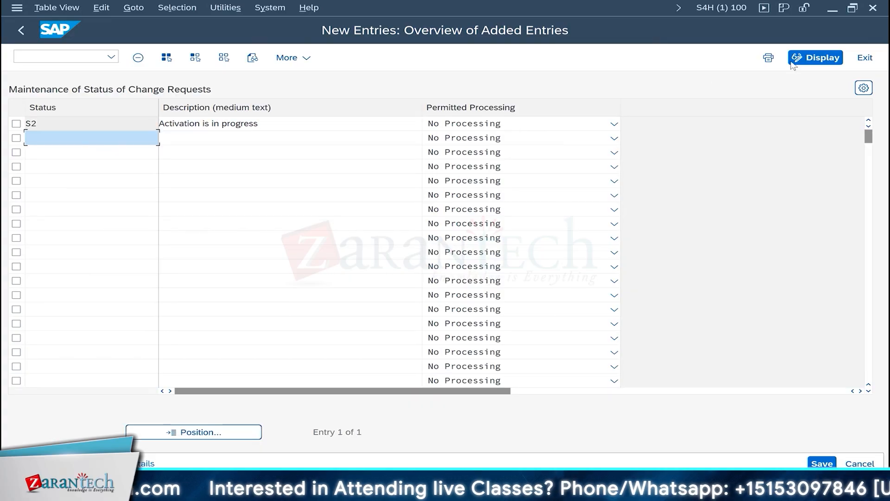
{"action": "left_click", "coordinate": [812, 59]}
Return to the BRFplus decision table and set the Approve row's New CR Status to S2
{"action": "left_click", "coordinate": [635, 486]}
{"action": "left_click", "coordinate": [529, 448]}
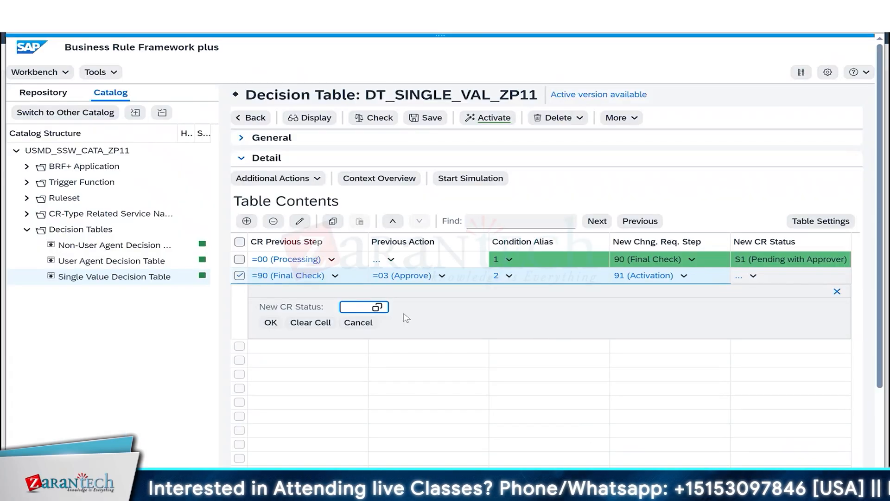
{"action": "type", "text": "2"}
{"action": "left_click", "coordinate": [271, 322]}
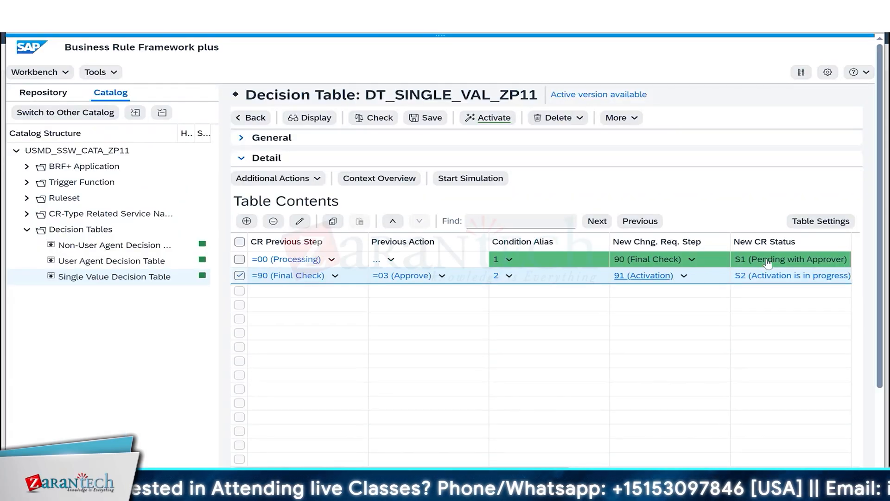
Following the Excel plan, add a row with previous step 90, action 04 (Reject), Condition Alias 3 and new step 92 (Revision)
{"action": "left_click", "coordinate": [658, 487]}
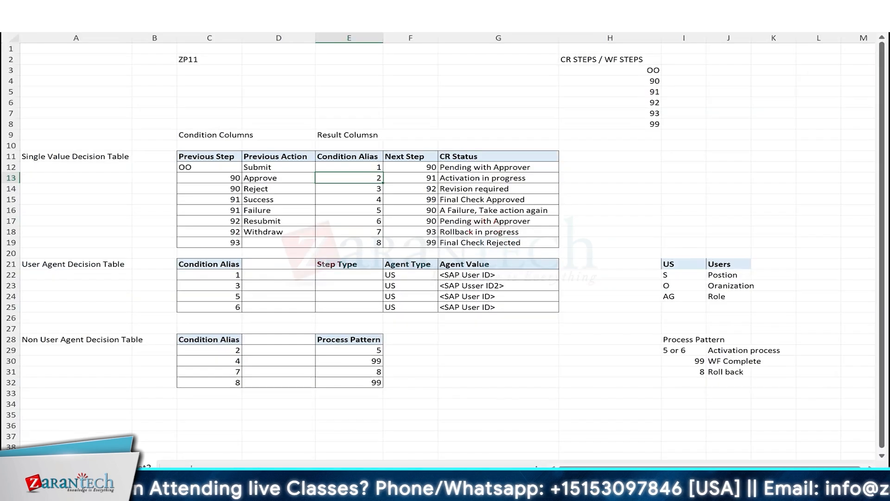
{"action": "left_click_drag", "start_coordinate": [222, 191], "coordinate": [472, 245]}
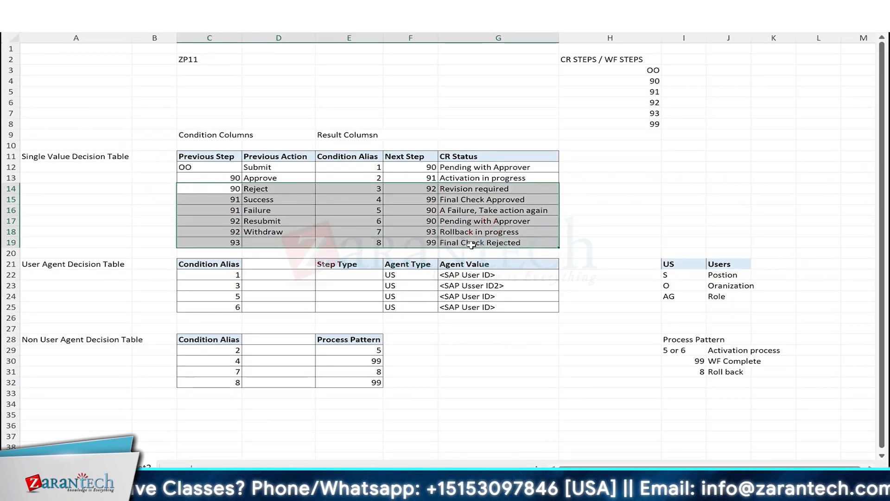
{"action": "key", "text": "ctrl+c"}
{"action": "key", "text": "alt+Tab"}
{"action": "key", "text": "ctrl+v"}
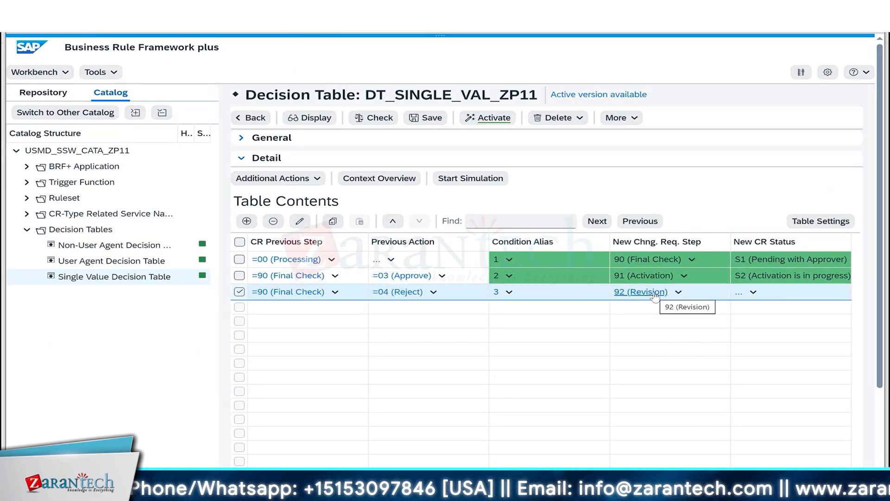
Set the Reject row's New CR Status to 03 (To Be Revised) and save the decision table
{"action": "left_click", "coordinate": [753, 292]}
{"action": "left_click", "coordinate": [742, 325]}
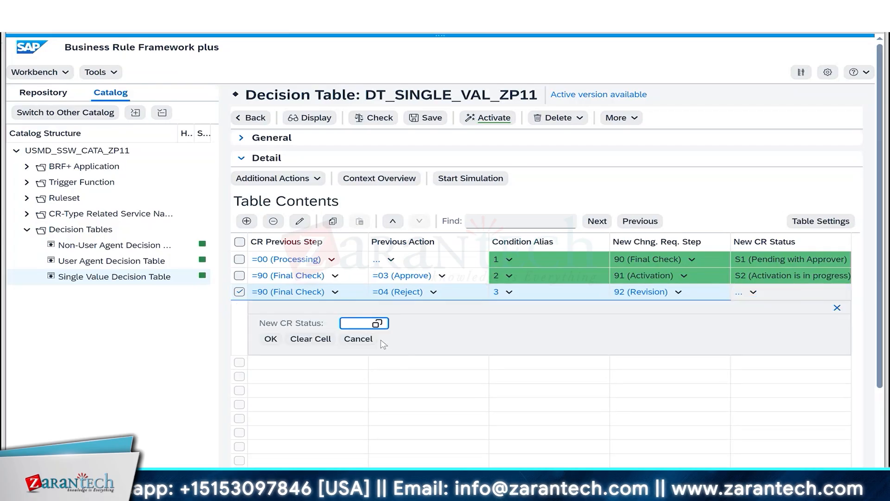
{"action": "left_click", "coordinate": [376, 325]}
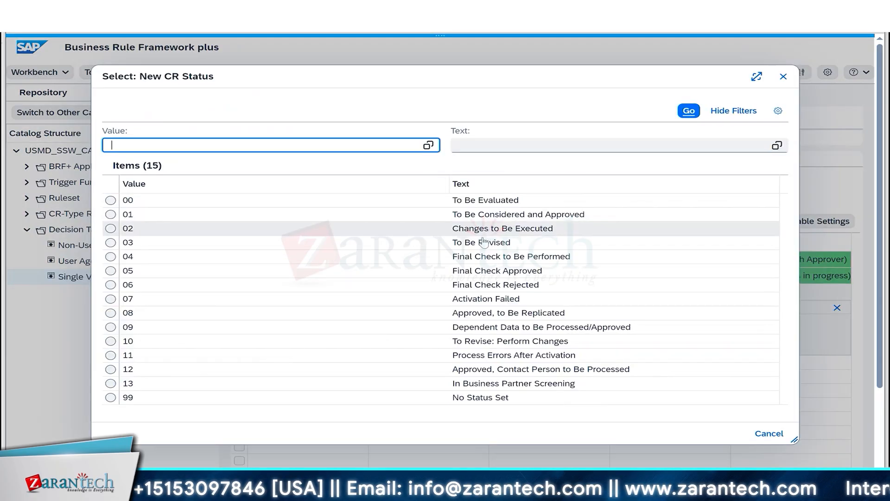
{"action": "left_click", "coordinate": [125, 245]}
{"action": "key", "text": "Return"}
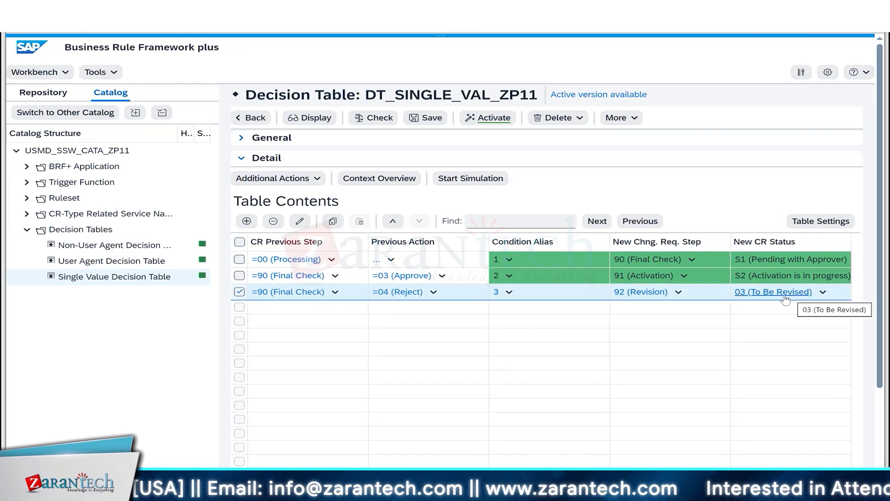
{"action": "left_click", "coordinate": [430, 119]}
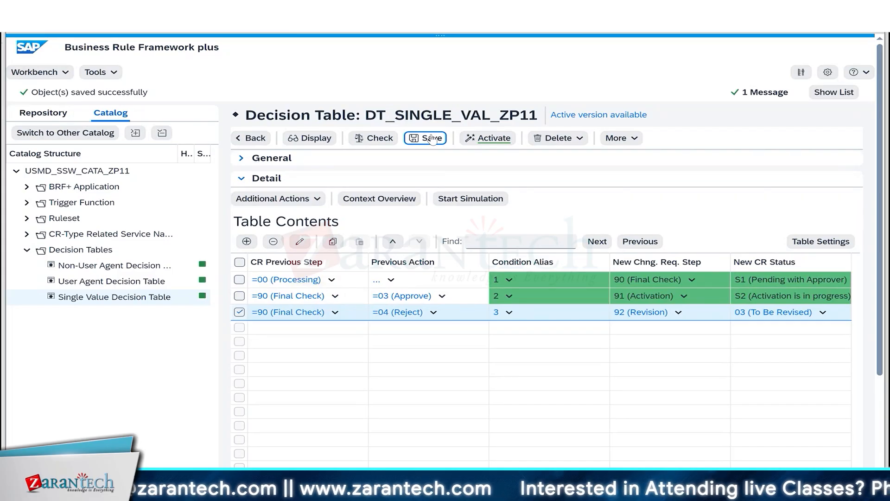
Following the Excel plan, add a row with previous step 91 (Activation), action 31 (Activation successful) and Condition Alias 4
{"action": "key", "text": "alt+Tab"}
{"action": "left_click", "coordinate": [220, 199]}
{"action": "left_click", "coordinate": [223, 208]}
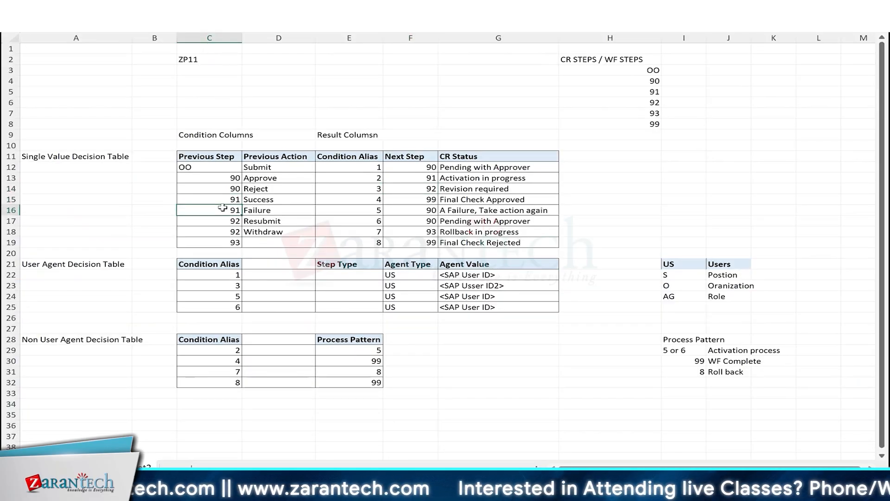
{"action": "left_click", "coordinate": [224, 199]}
{"action": "key", "text": "alt+Tab"}
{"action": "left_click", "coordinate": [391, 308]}
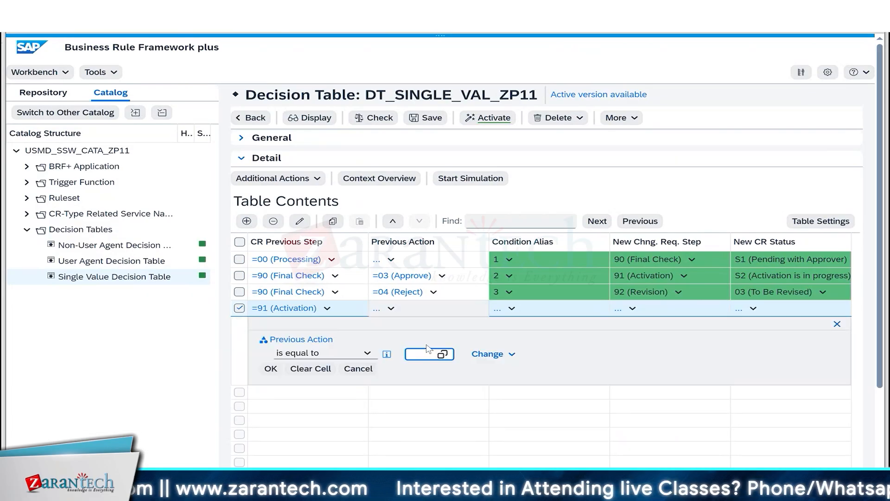
{"action": "key", "text": "alt+Tab"}
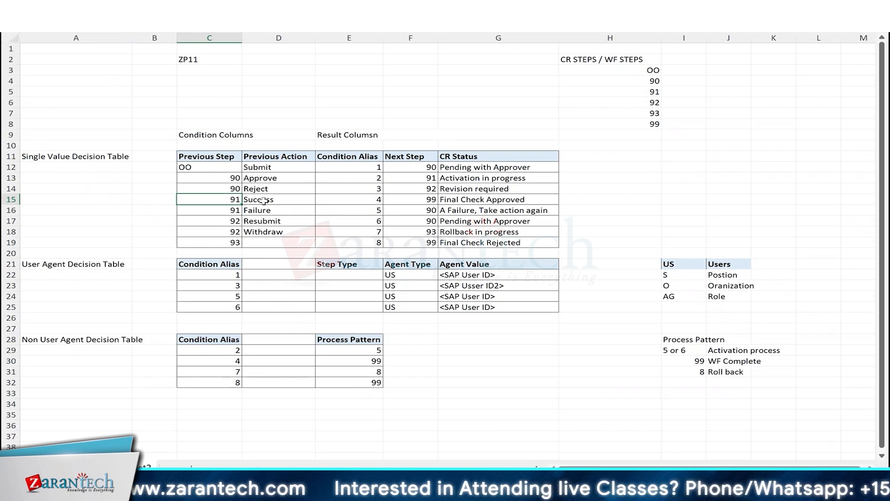
{"action": "key", "text": "alt+Tab"}
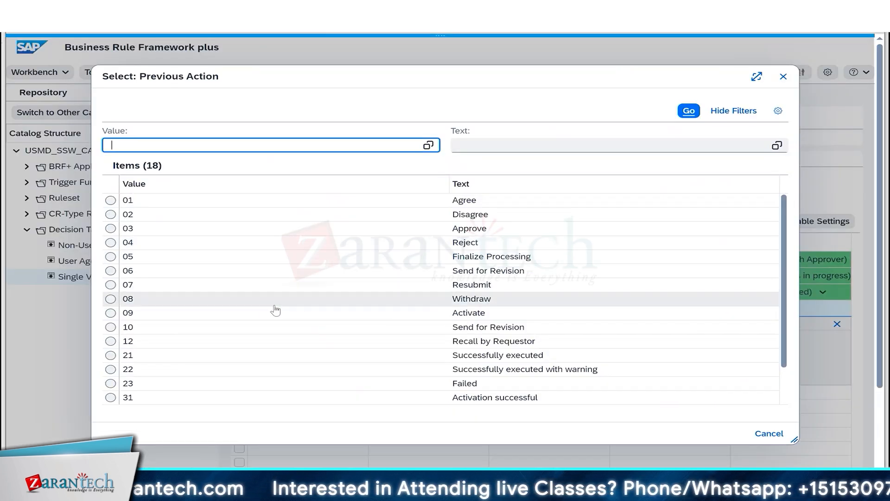
{"action": "scroll", "coordinate": [111, 259], "scroll_direction": "down", "scroll_amount": 5}
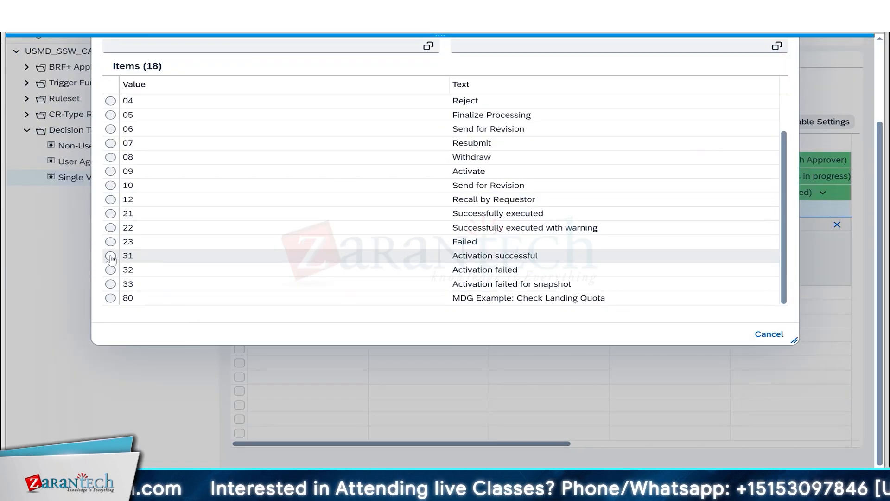
{"action": "left_click", "coordinate": [110, 256]}
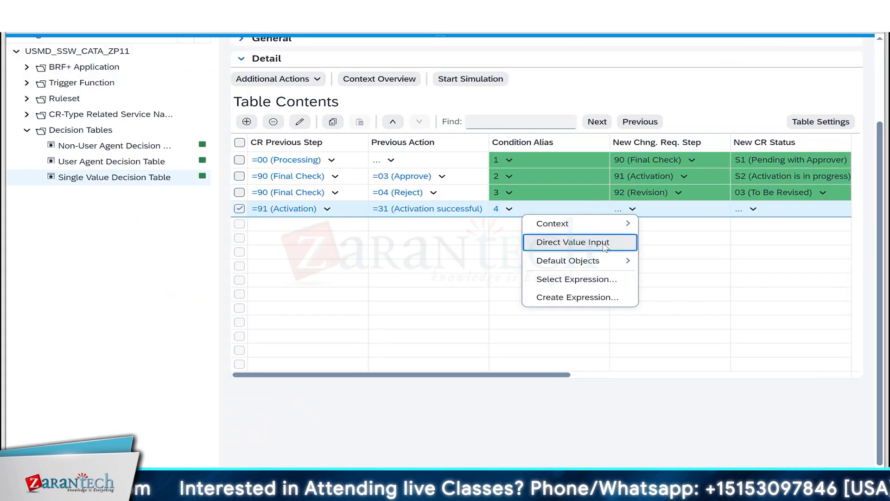
Set the Activation successful row's New Chng. Req. Step to 99 (Complete), as given in the Excel plan
{"action": "left_click", "coordinate": [605, 243]}
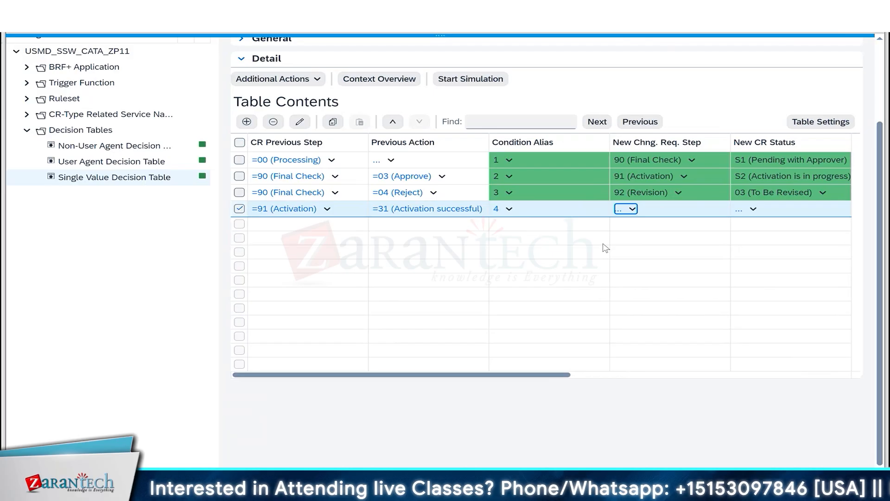
{"action": "key", "text": "alt+Tab"}
{"action": "left_click", "coordinate": [428, 202]}
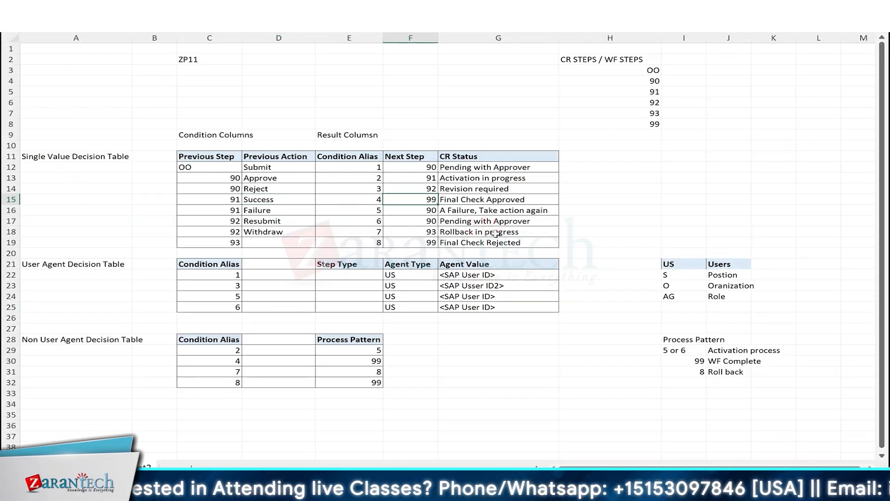
{"action": "key", "text": "alt+Tab"}
{"action": "key", "text": "alt+Tab"}
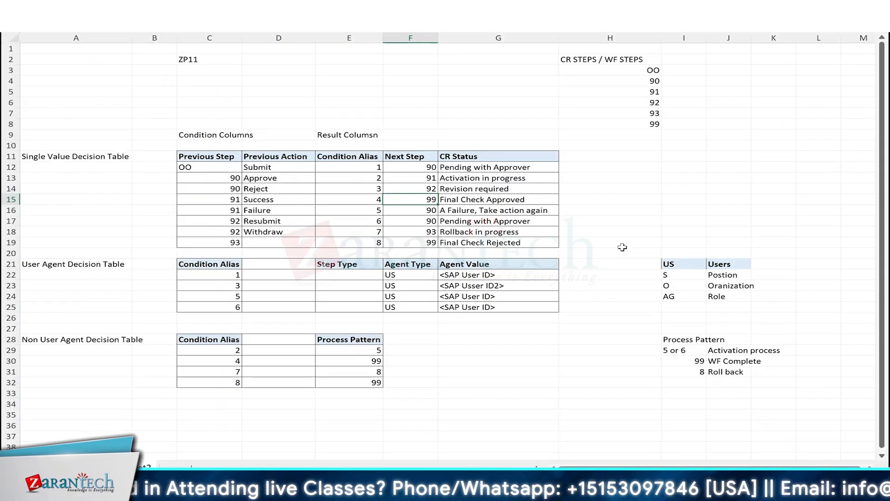
Check the planned CR status for the Success row in Excel and set its New CR Status to 05 (Final Check Approved)
{"action": "left_click", "coordinate": [472, 202]}
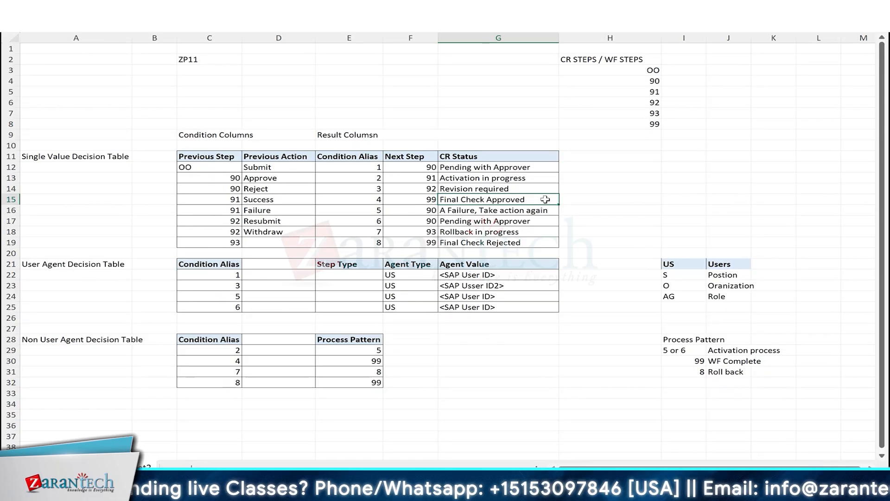
{"action": "left_click", "coordinate": [421, 201]}
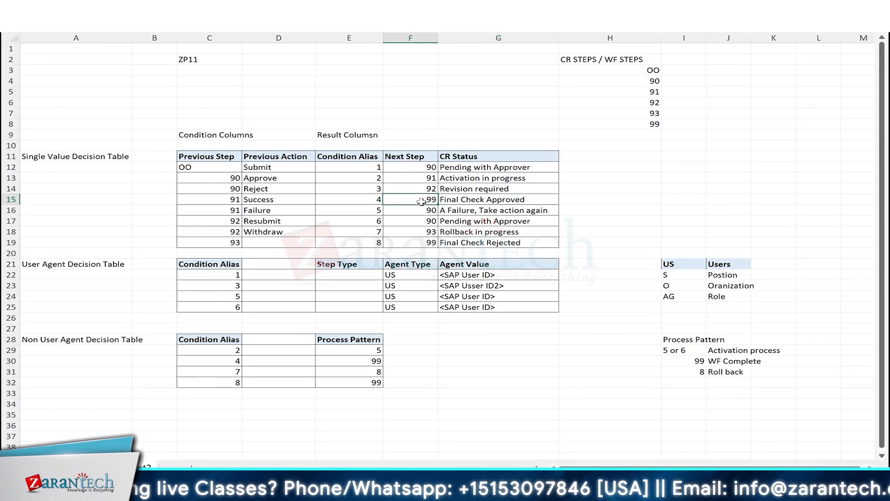
{"action": "left_click", "coordinate": [455, 201]}
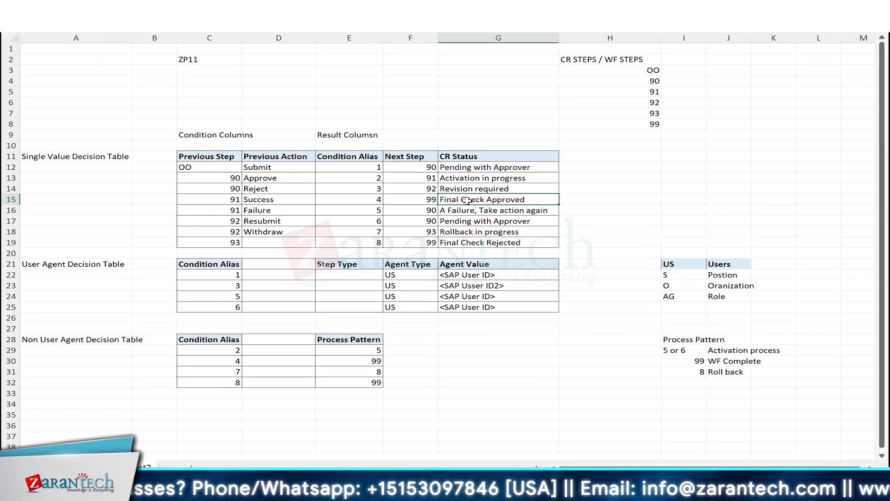
{"action": "key", "text": "alt+Tab"}
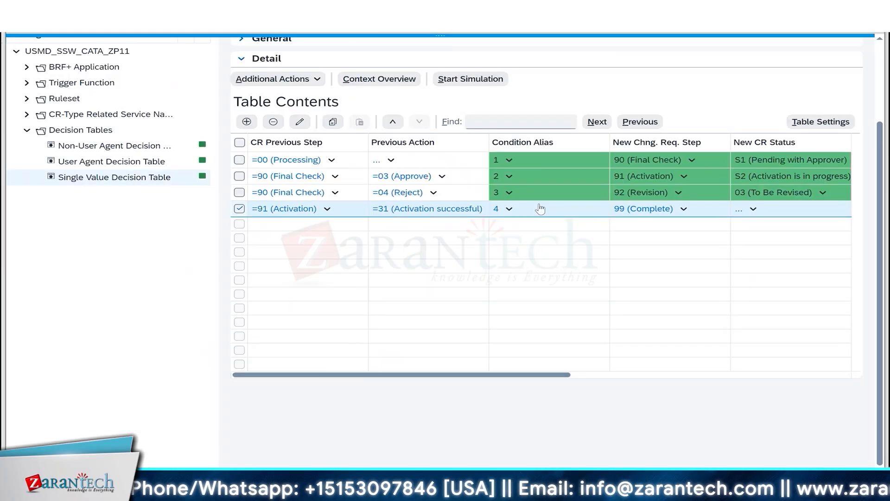
{"action": "left_click", "coordinate": [753, 209]}
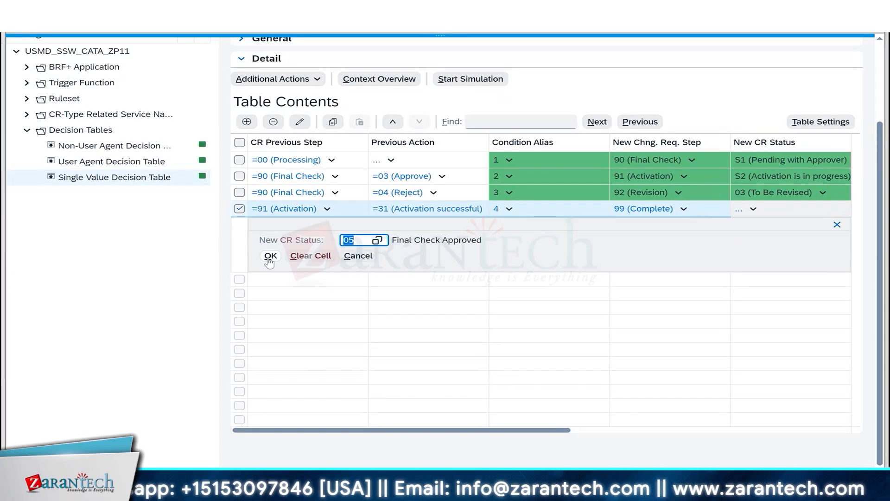
{"action": "left_click", "coordinate": [270, 256]}
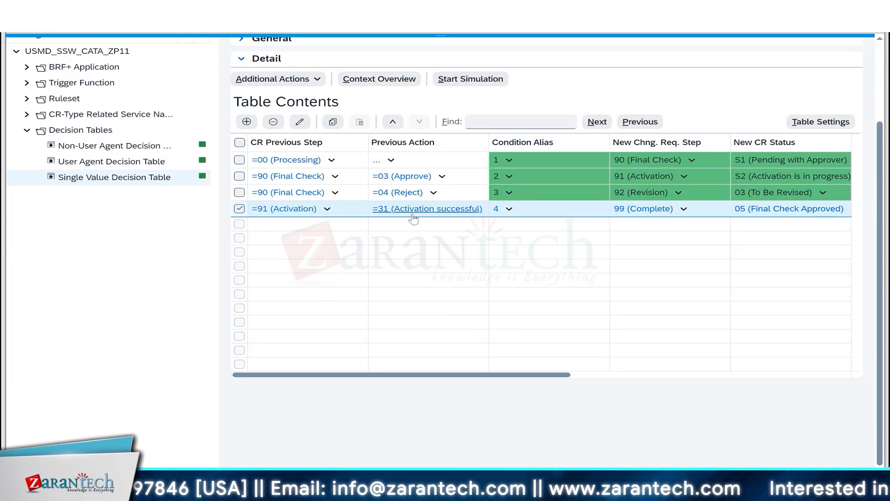
Review the Failure row in the Excel plan and duplicate the Activation successful row in the decision table
{"action": "key", "text": "alt+Tab"}
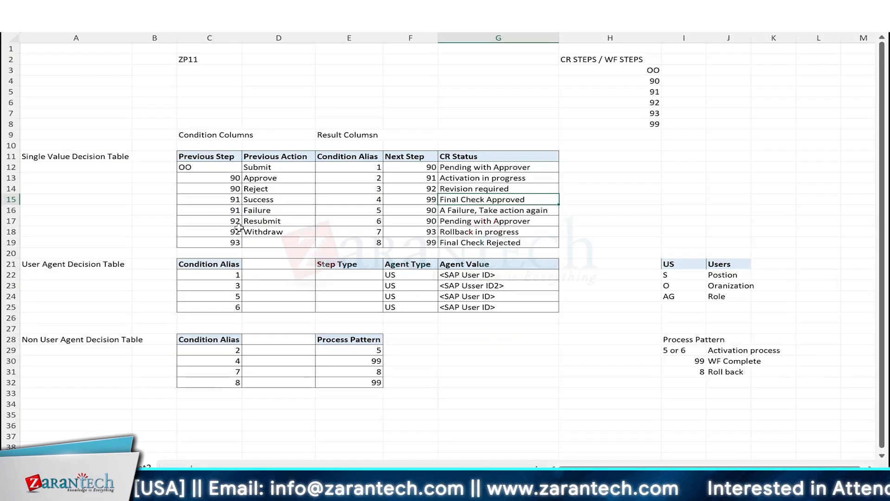
{"action": "left_click_drag", "start_coordinate": [218, 210], "coordinate": [463, 211]}
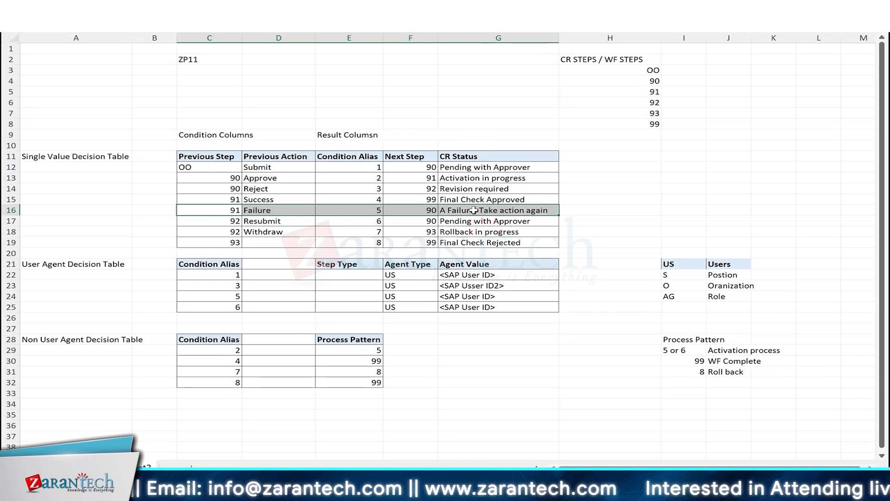
{"action": "key", "text": "alt+Tab"}
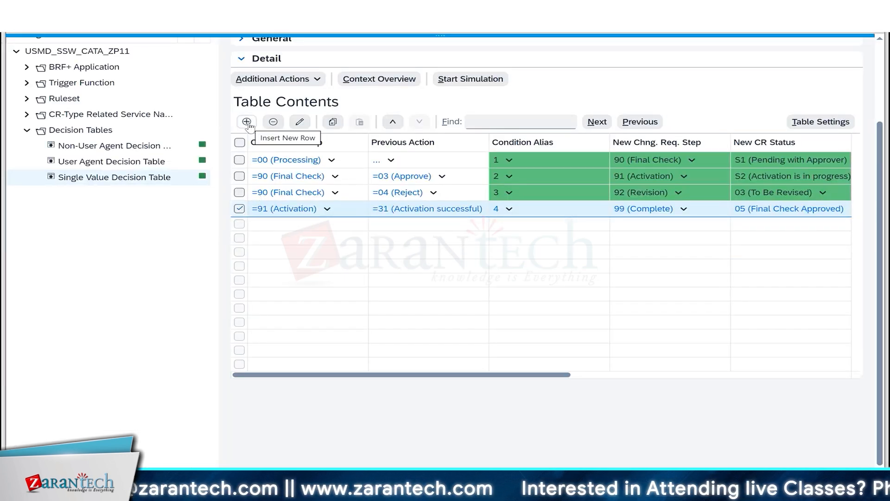
{"action": "left_click", "coordinate": [333, 122]}
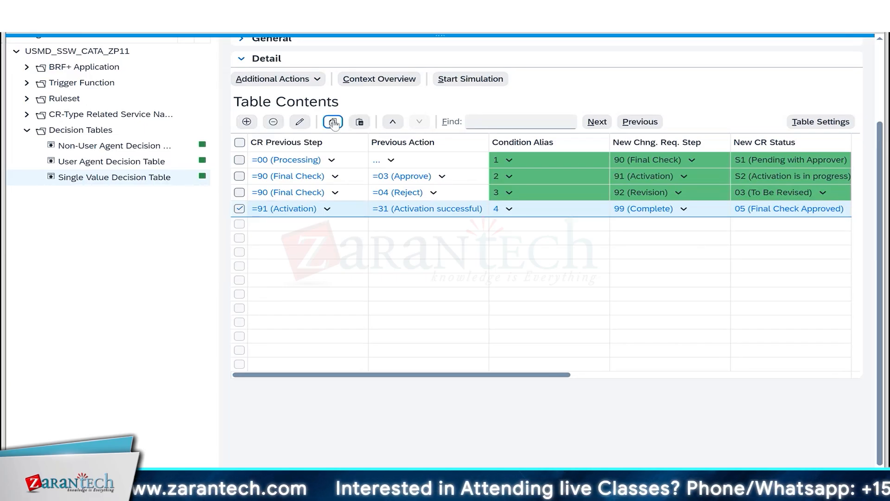
{"action": "left_click", "coordinate": [360, 122]}
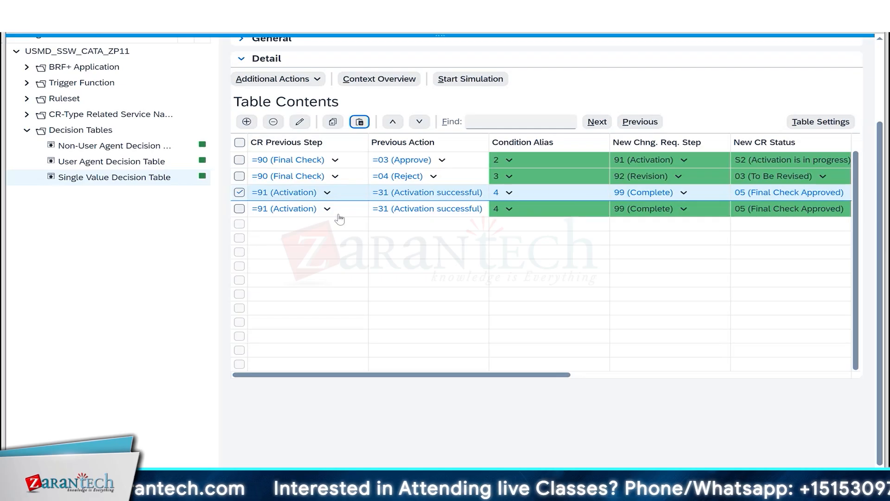
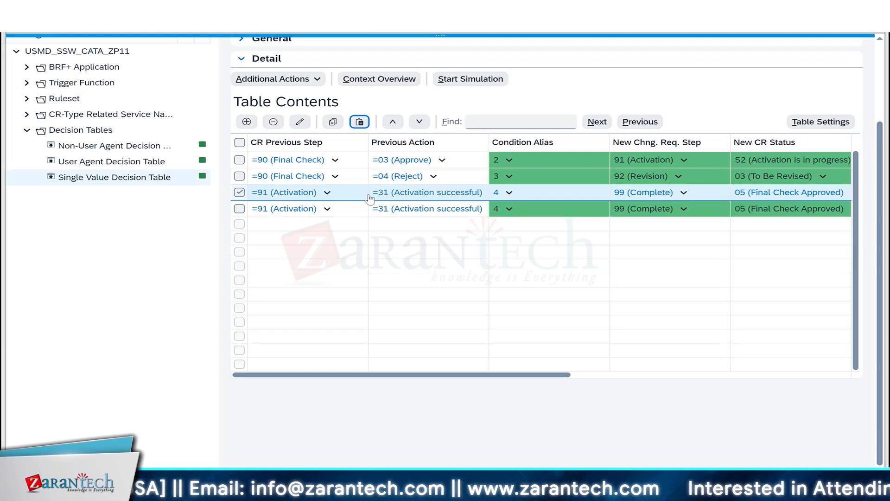
Set the duplicated row's Previous Action to 32 (Activation failed) for the plan's Failure case
{"action": "key", "text": "alt+Tab"}
{"action": "left_click", "coordinate": [223, 210]}
{"action": "left_click_drag", "start_coordinate": [224, 210], "coordinate": [278, 211]}
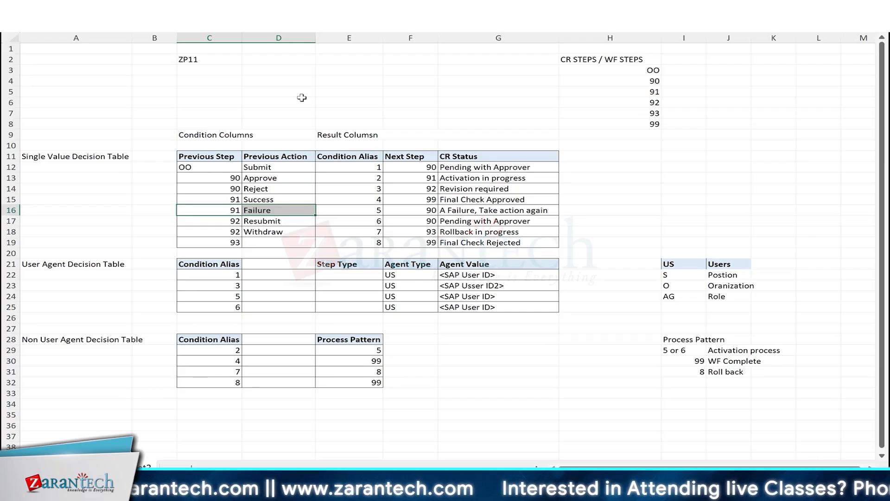
{"action": "key", "text": "alt+Tab"}
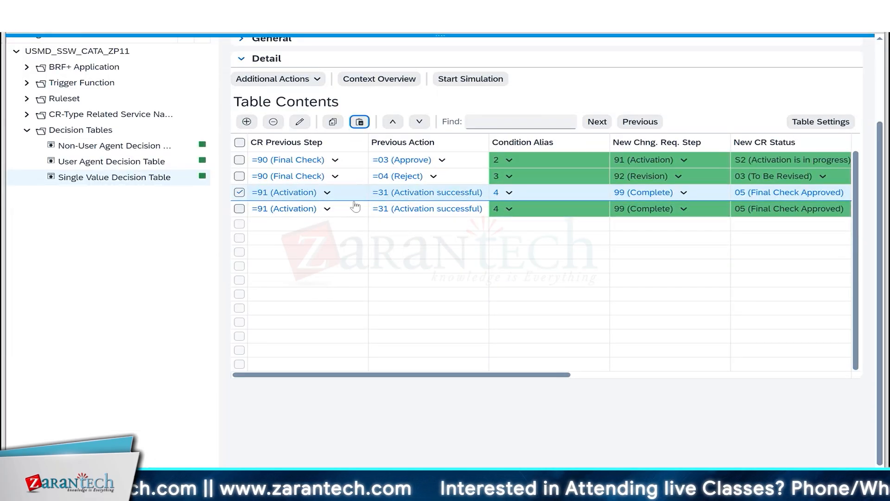
{"action": "left_click", "coordinate": [238, 210]}
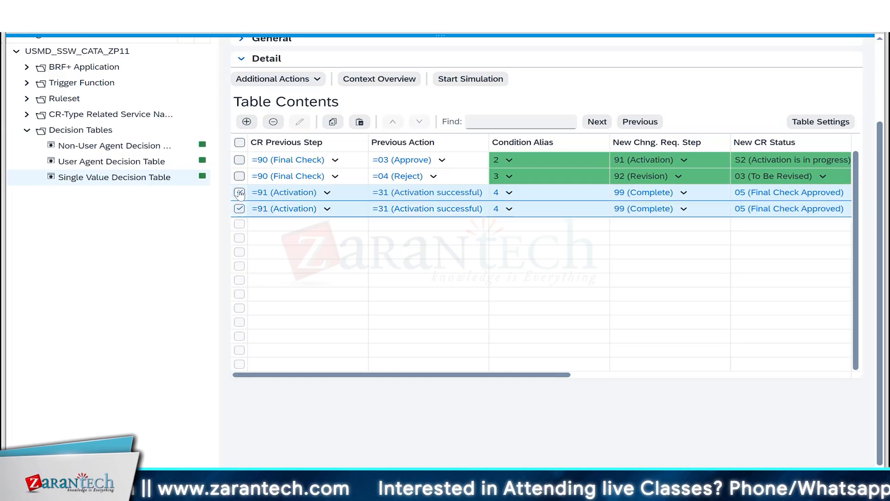
{"action": "left_click", "coordinate": [428, 208]}
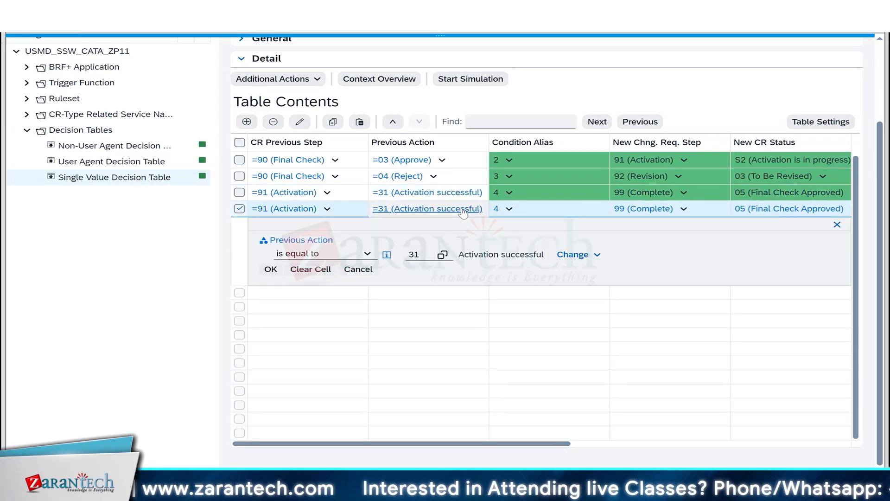
{"action": "left_click", "coordinate": [442, 254]}
{"action": "scroll", "coordinate": [149, 342], "scroll_direction": "down", "scroll_amount": 2}
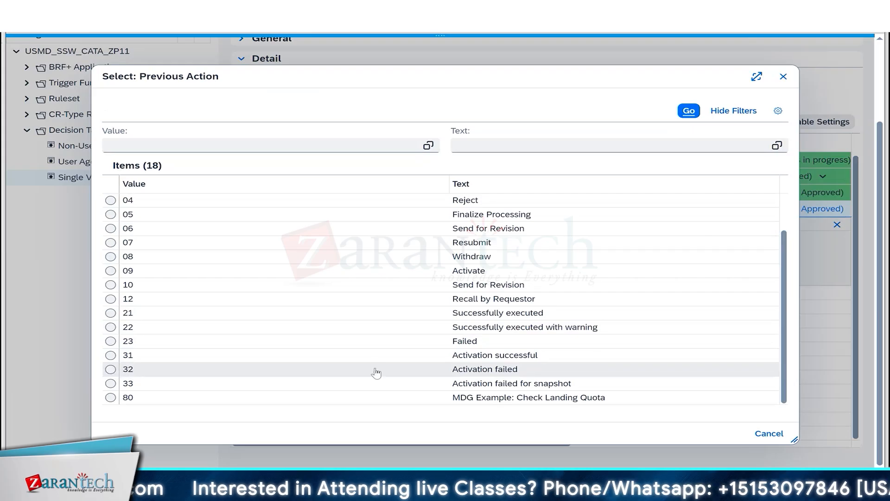
{"action": "left_click", "coordinate": [110, 369]}
{"action": "left_click", "coordinate": [270, 269]}
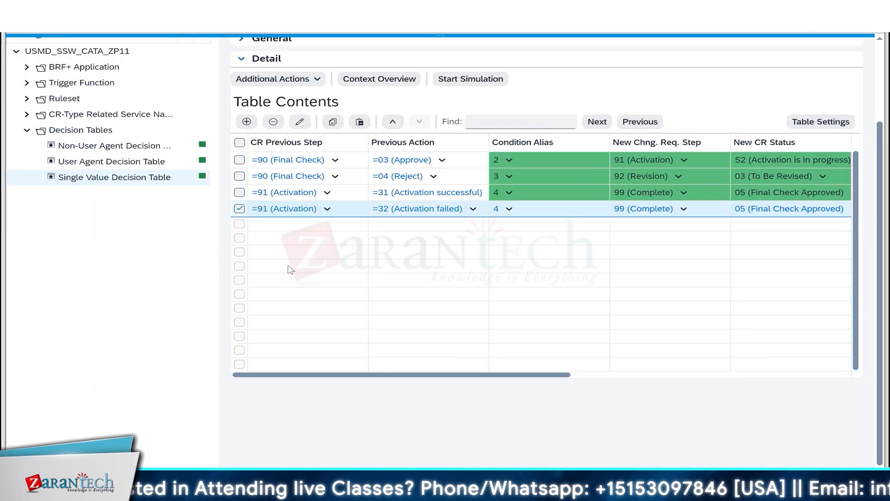
Change the duplicated row's Previous Action condition to "is not equal to" 31 (Activation successful)
{"action": "left_click", "coordinate": [403, 209]}
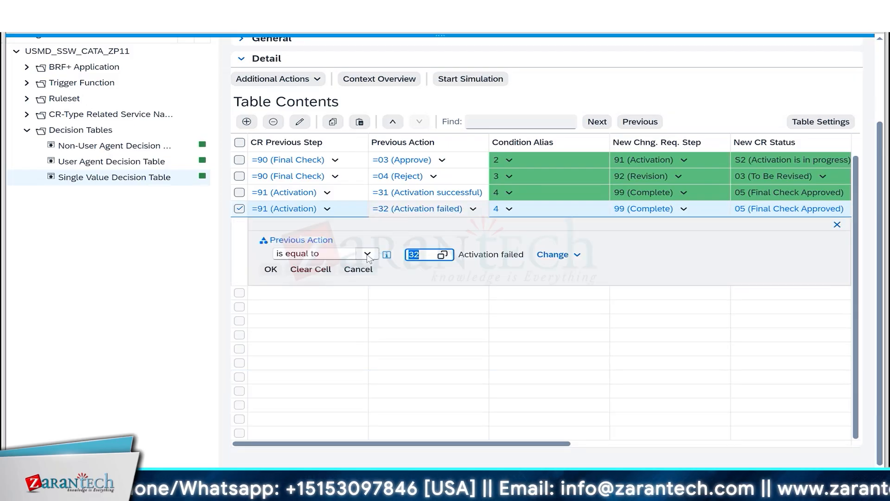
{"action": "left_click", "coordinate": [367, 255]}
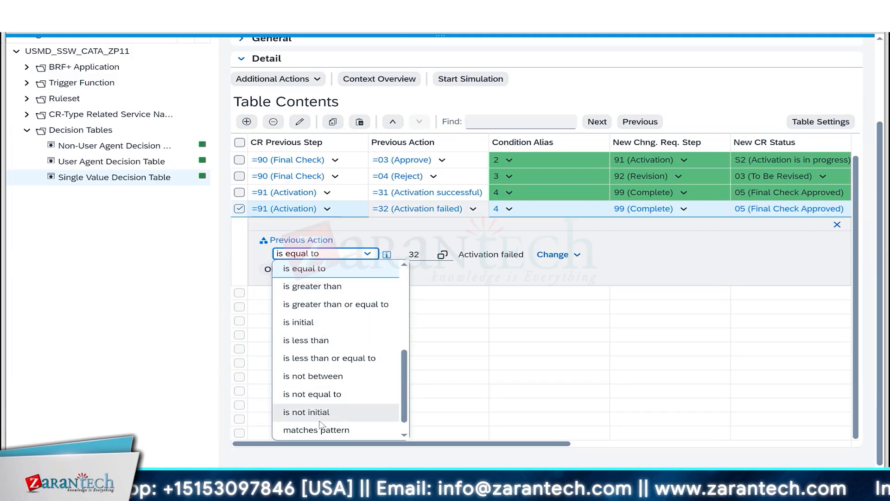
{"action": "left_click", "coordinate": [319, 394]}
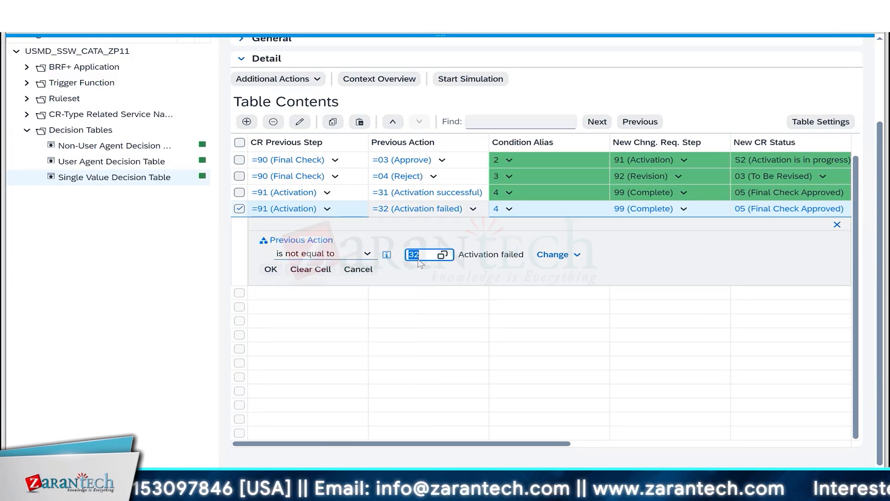
{"action": "type", "text": "31"}
{"action": "left_click", "coordinate": [270, 269]}
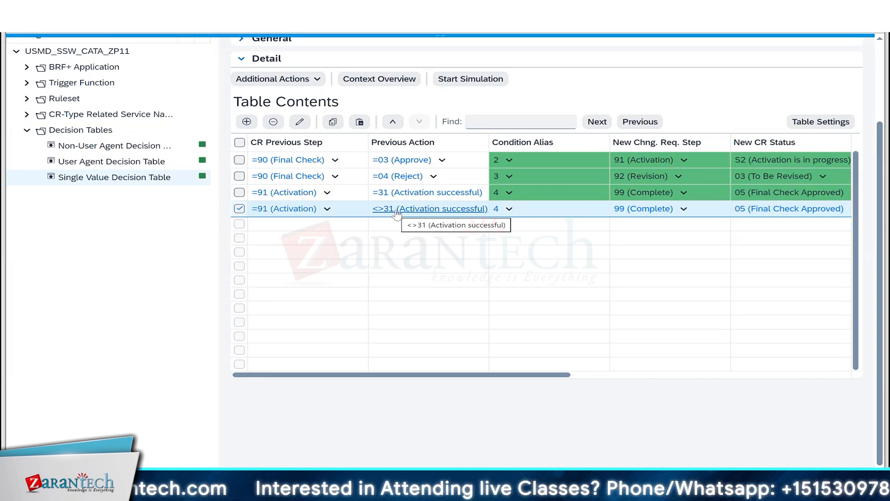
Set the failure row's Condition Alias to 5 and its New Chng. Req. Step to 90 (Final Check) per the Excel plan
{"action": "left_click", "coordinate": [509, 209]}
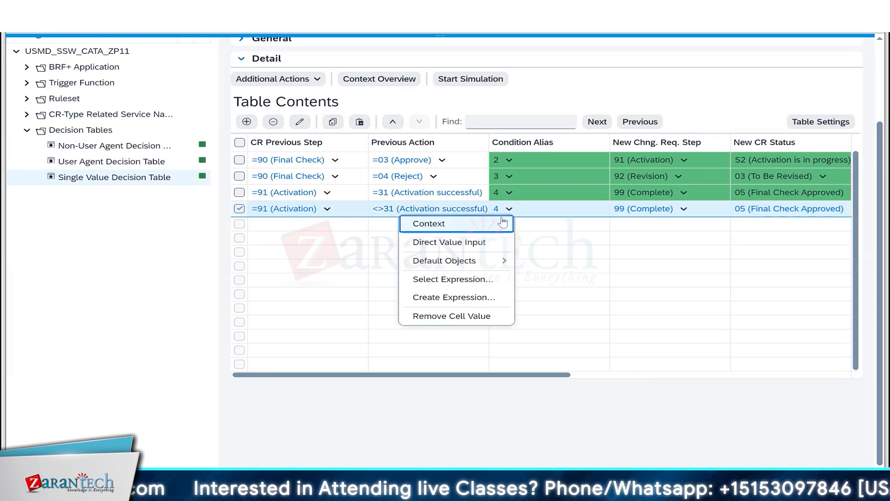
{"action": "left_click", "coordinate": [472, 241]}
{"action": "type", "text": "5"}
{"action": "key", "text": "Return"}
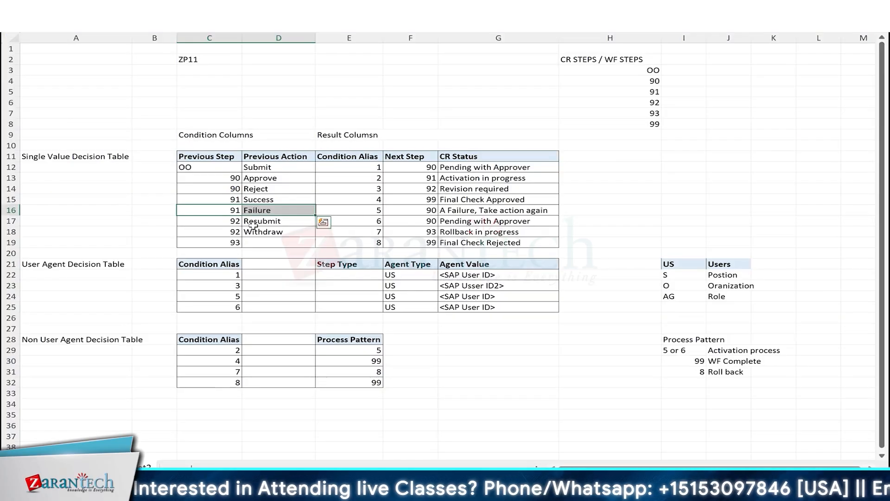
{"action": "left_click", "coordinate": [229, 211]}
{"action": "left_click", "coordinate": [424, 210]}
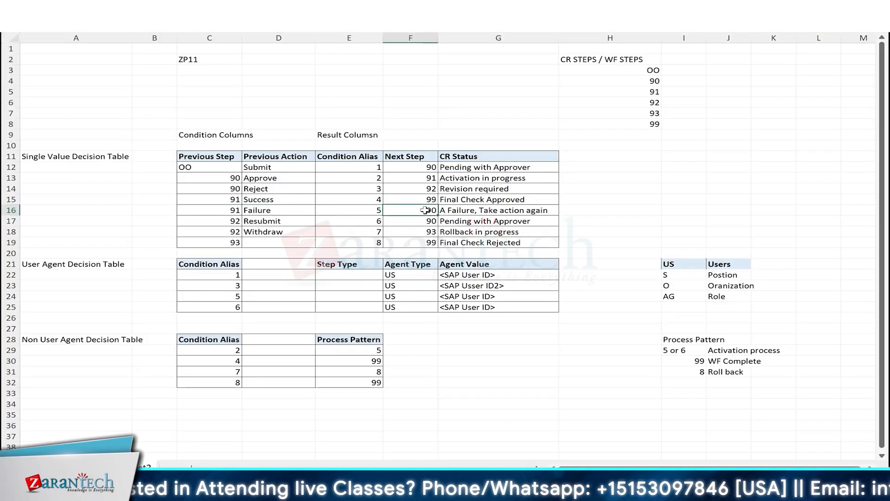
{"action": "key", "text": "alt+Tab"}
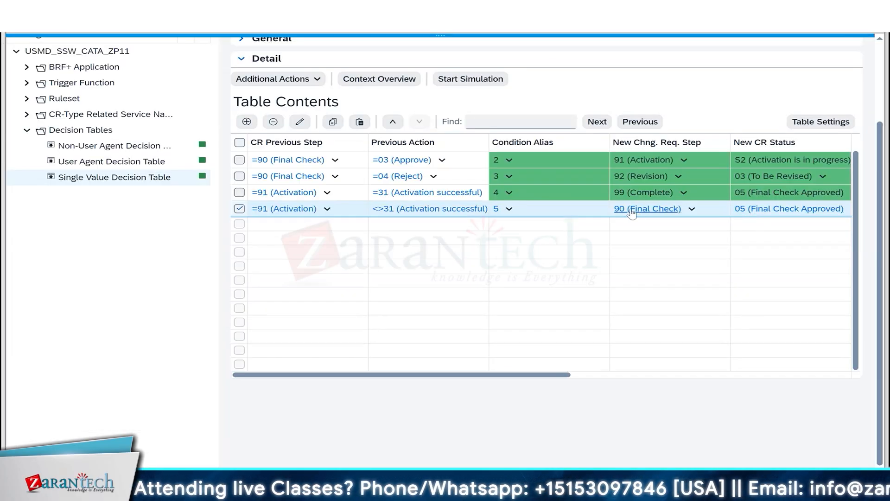
Set the failure row's New CR Status to S1 (Pending with Approver)
{"action": "scroll", "coordinate": [628, 279], "scroll_direction": "up", "scroll_amount": 3}
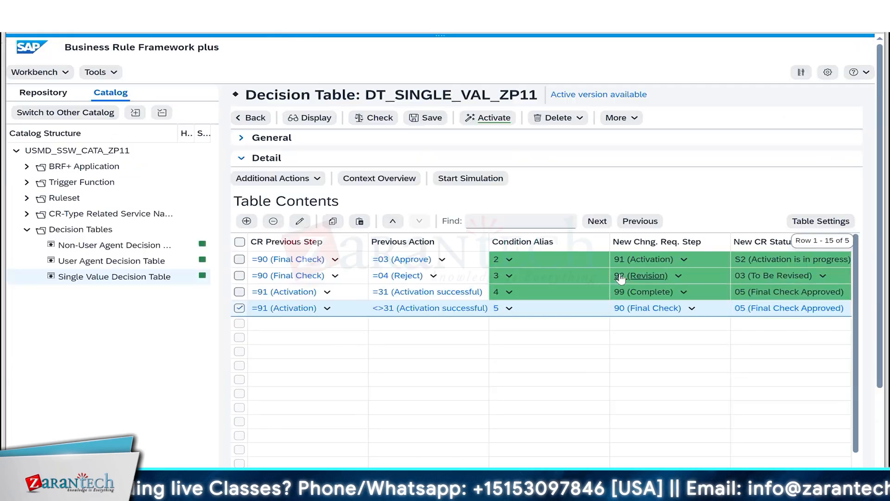
{"action": "scroll", "coordinate": [628, 291], "scroll_direction": "up", "scroll_amount": 1}
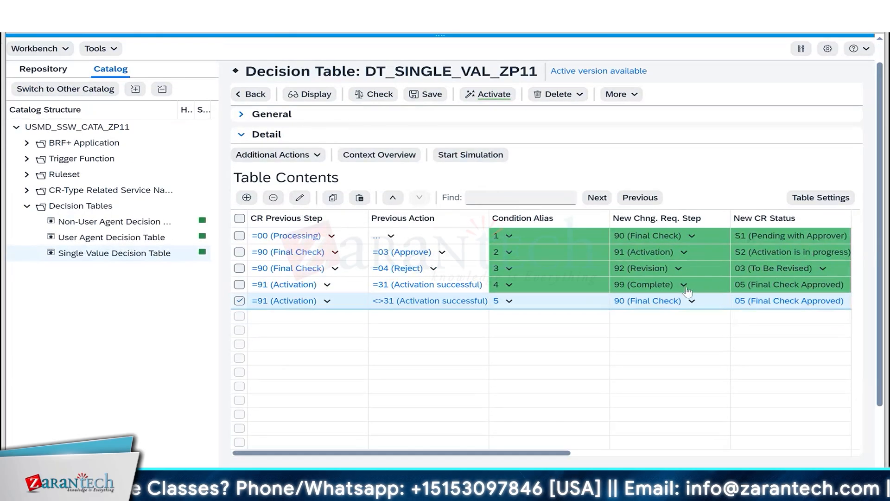
{"action": "scroll", "coordinate": [762, 242], "scroll_direction": "down", "scroll_amount": 1}
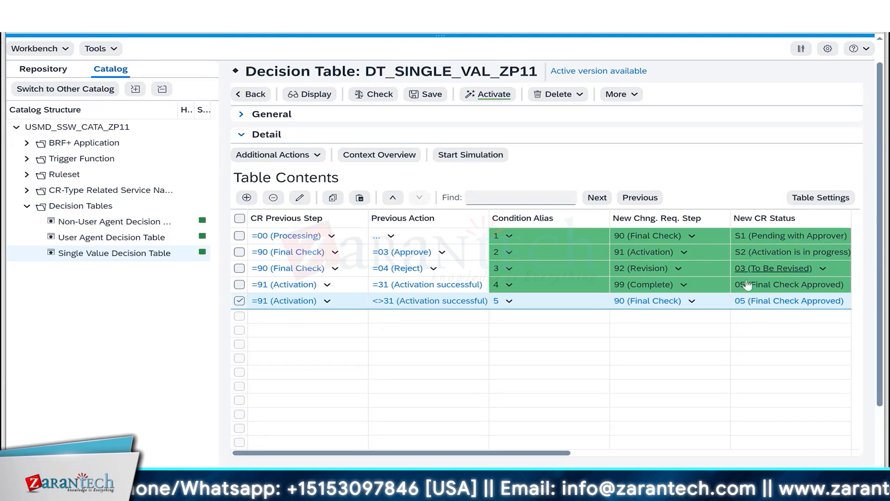
{"action": "left_click", "coordinate": [752, 302]}
{"action": "type", "text": "S1"}
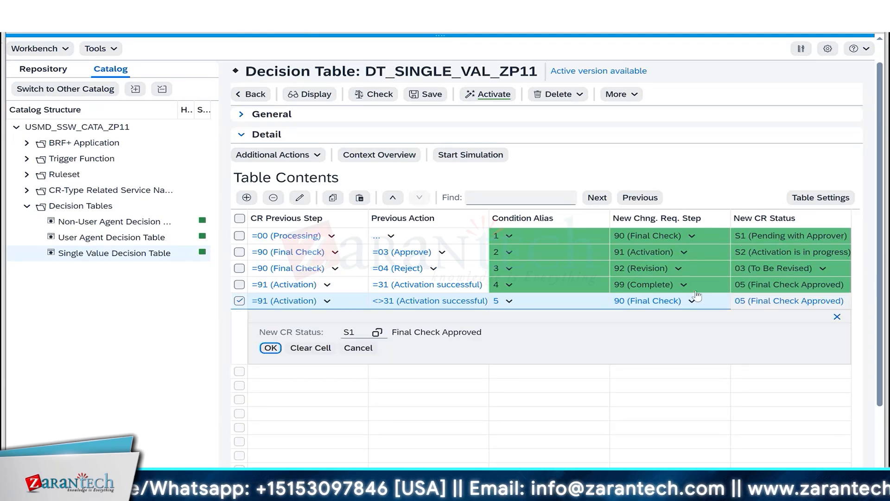
{"action": "key", "text": "Return"}
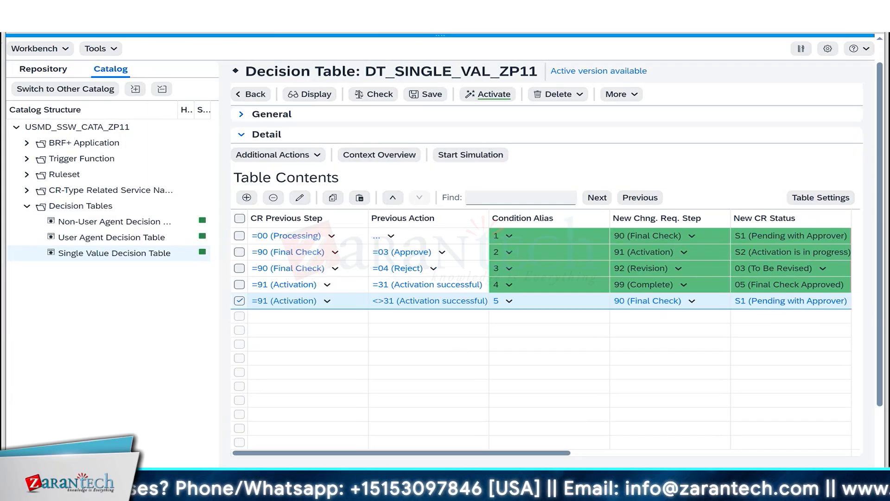
Check the plan's Resubmit and Withdraw rows and add a 92 (Revision) row with Previous Action 07 (Resubmit) and Condition Alias 6
{"action": "key", "text": "alt+Tab"}
{"action": "left_click_drag", "start_coordinate": [223, 221], "coordinate": [271, 235]}
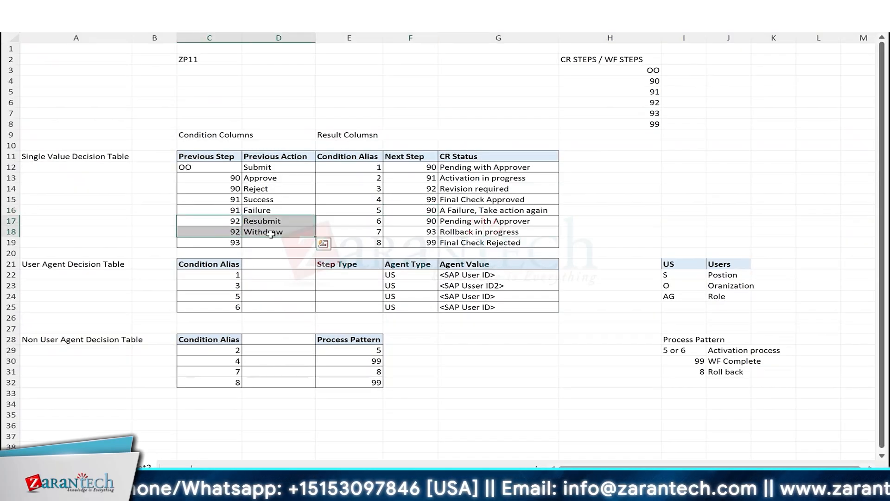
{"action": "key", "text": "alt+Tab"}
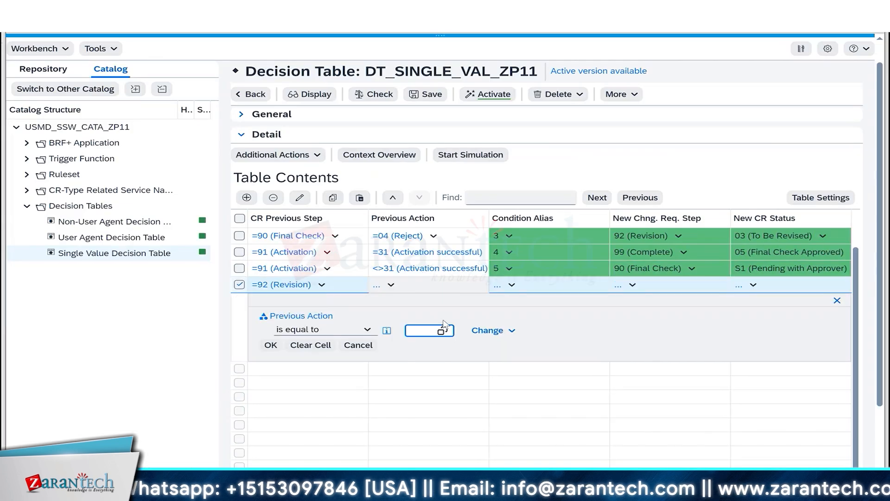
{"action": "left_click", "coordinate": [443, 331]}
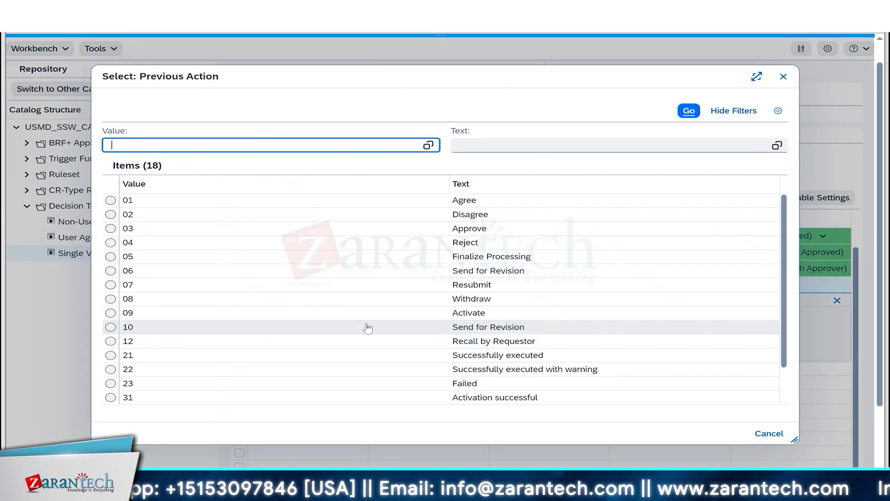
{"action": "left_click", "coordinate": [128, 285]}
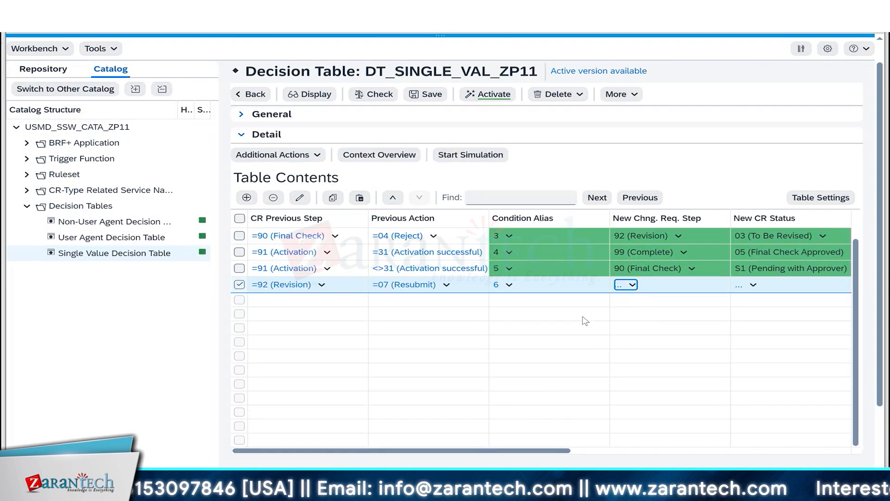
Set the Resubmit row's New Chng. Req. Step to 90 (Final Check) and New CR Status to S1 (Pending with Approver) per the Excel plan
{"action": "key", "text": "alt+Tab"}
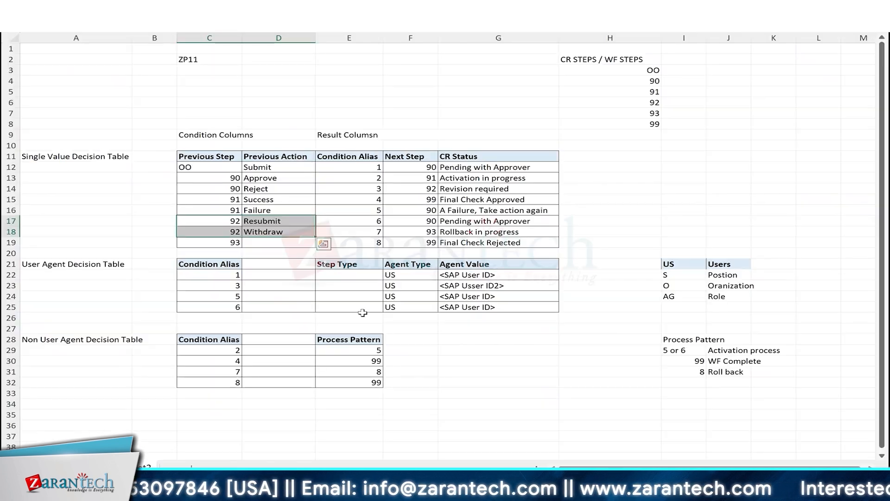
{"action": "left_click", "coordinate": [426, 223]}
{"action": "key", "text": "alt+Tab"}
{"action": "left_click", "coordinate": [696, 319]}
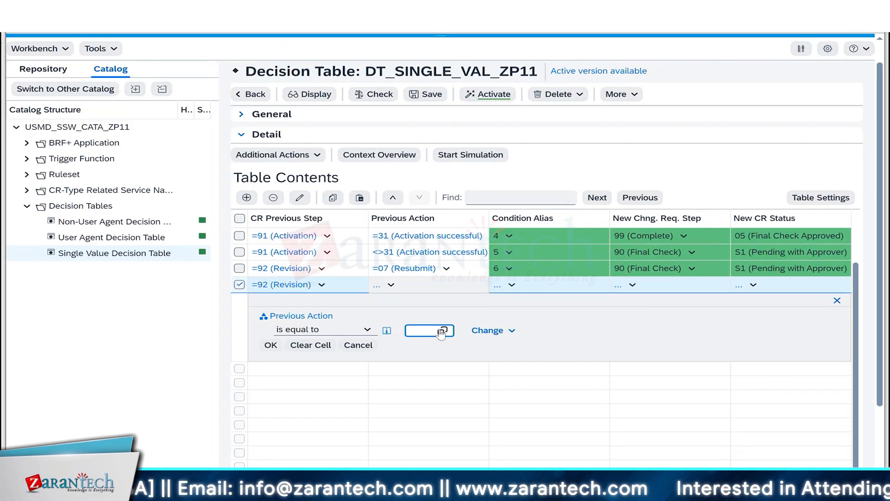
Fill the second 92 (Revision) row with Previous Action 08 (Withdraw), Condition Alias 7 and New Chng. Req. Step 93 (Roll Back) per the plan
{"action": "left_click", "coordinate": [443, 331]}
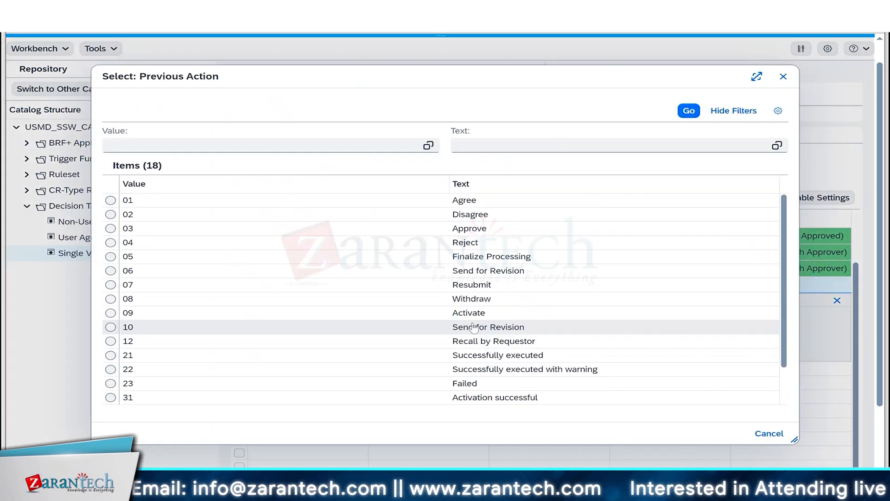
{"action": "left_click", "coordinate": [201, 300]}
{"action": "left_click", "coordinate": [632, 285]}
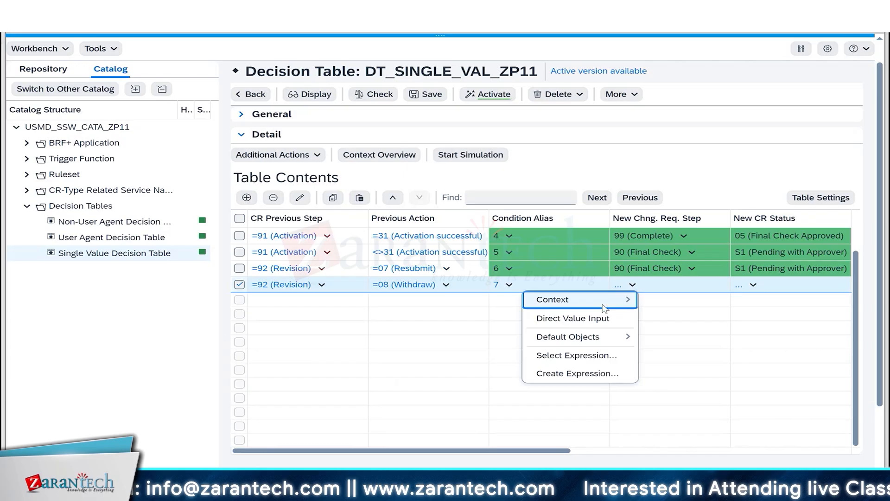
{"action": "left_click", "coordinate": [573, 318]}
{"action": "key", "text": "alt+Tab"}
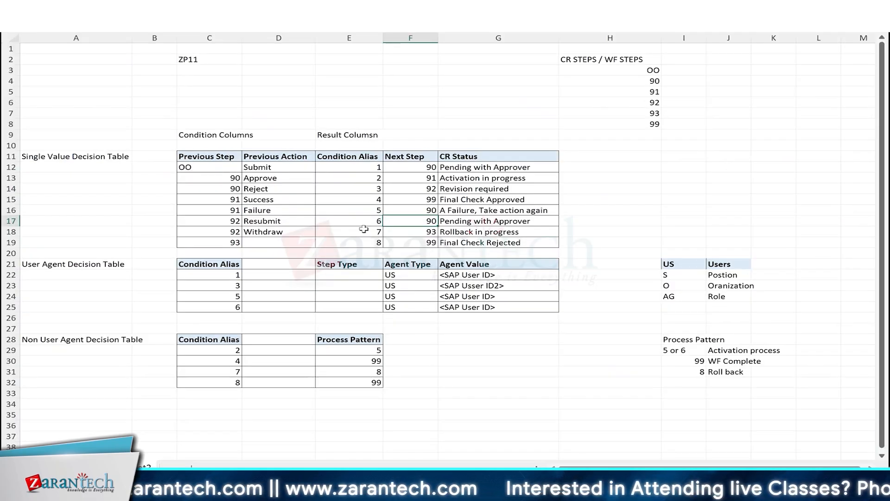
{"action": "left_click", "coordinate": [427, 230]}
{"action": "left_click", "coordinate": [371, 232]}
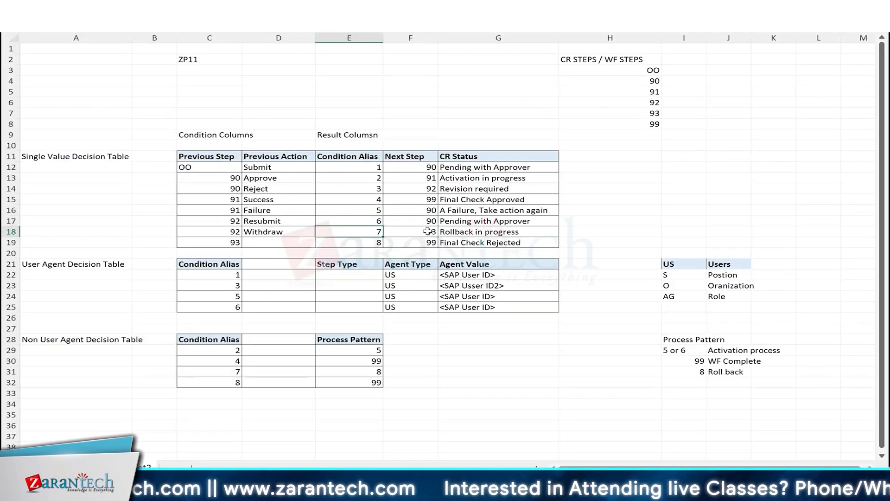
{"action": "key", "text": "alt+Tab"}
Open the Withdraw row's New CR Status for direct value input
{"action": "left_click", "coordinate": [752, 285]}
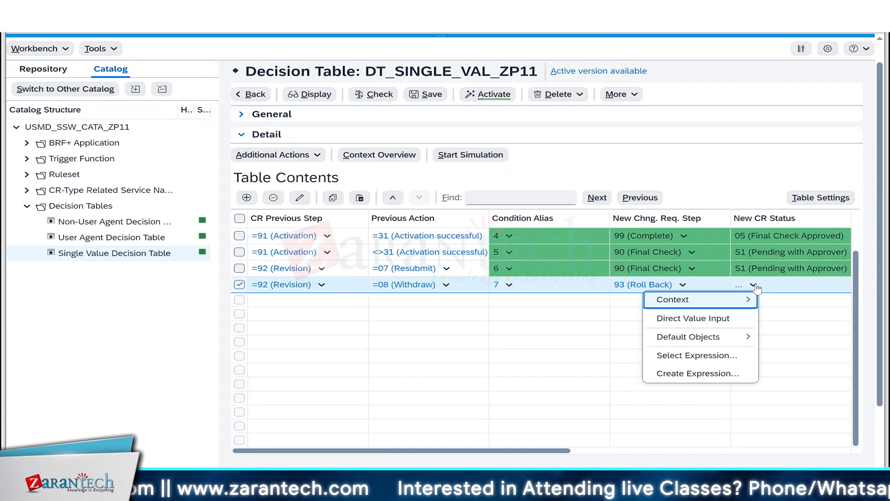
{"action": "left_click", "coordinate": [709, 320]}
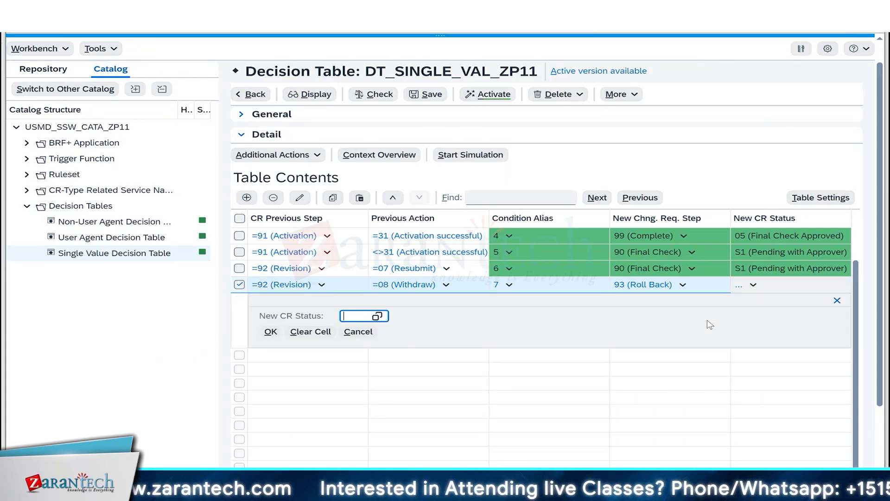
Create change request status S3 "Rollback is in progress" in the SAP status maintenance view and assign it as New CR Status for the Revision/Withdraw row
{"action": "left_click", "coordinate": [377, 316]}
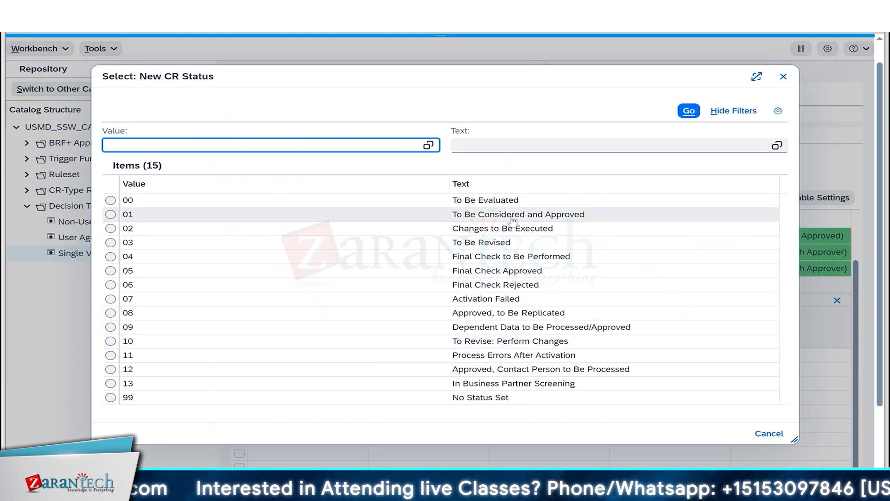
{"action": "left_click", "coordinate": [783, 76]}
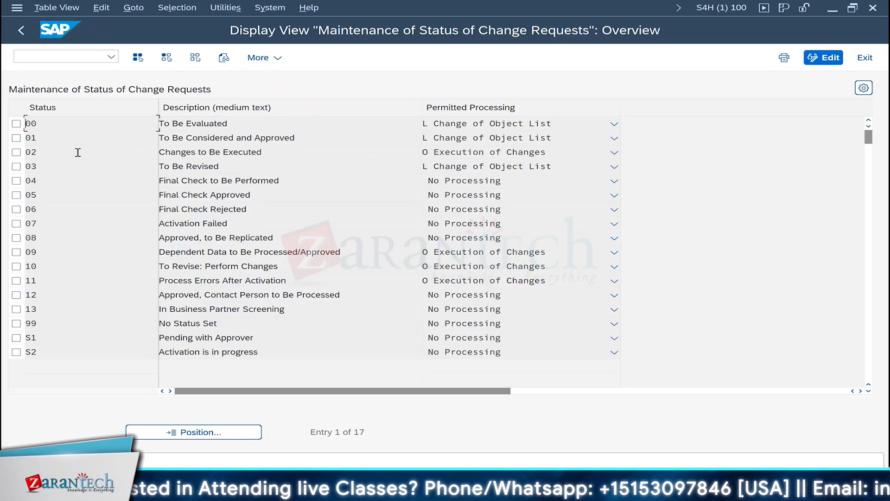
{"action": "left_click", "coordinate": [816, 59]}
{"action": "left_click", "coordinate": [152, 58]}
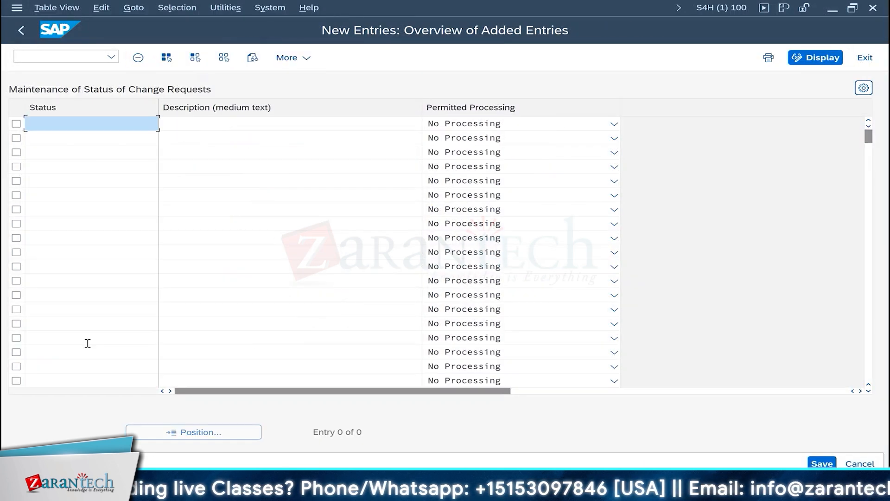
{"action": "type", "text": "s"}
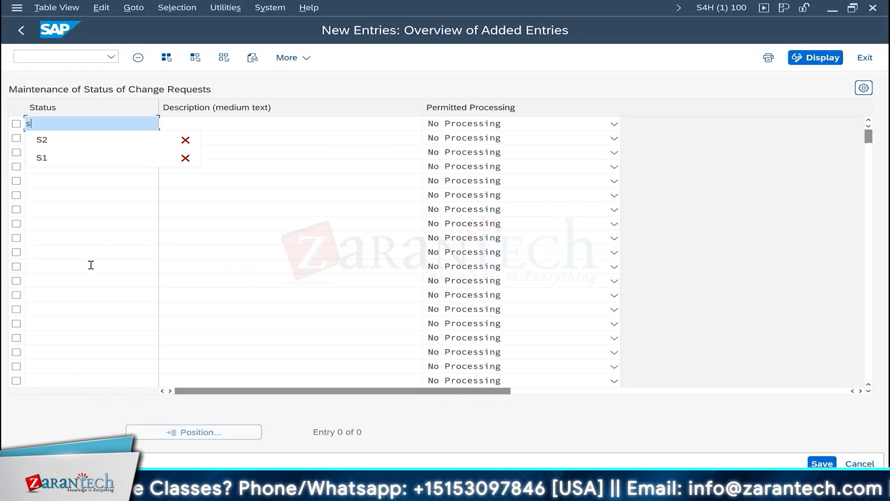
{"action": "type", "text": "3"}
{"action": "key", "text": "BackSpace"}
{"action": "key", "text": "BackSpace"}
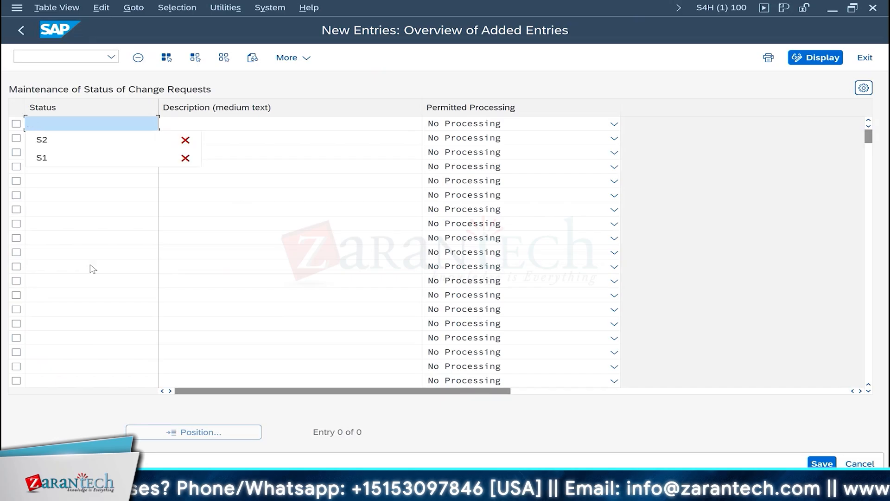
{"action": "type", "text": "S3"}
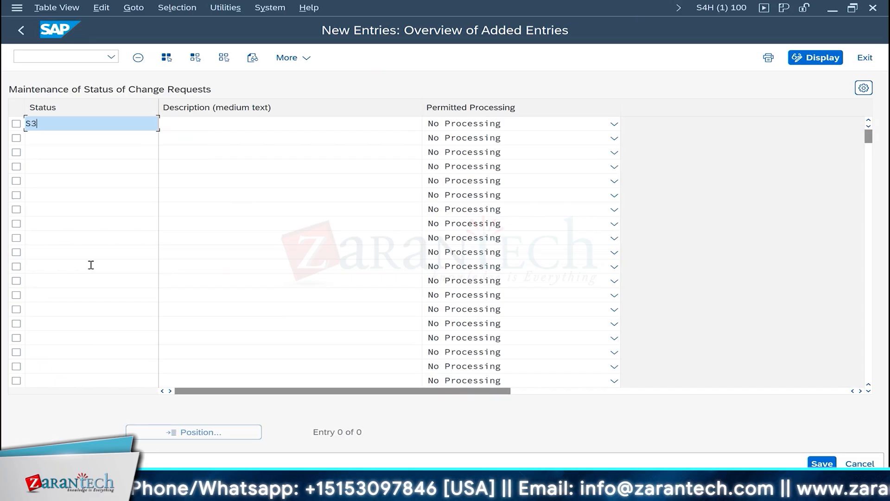
{"action": "left_click", "coordinate": [209, 127]}
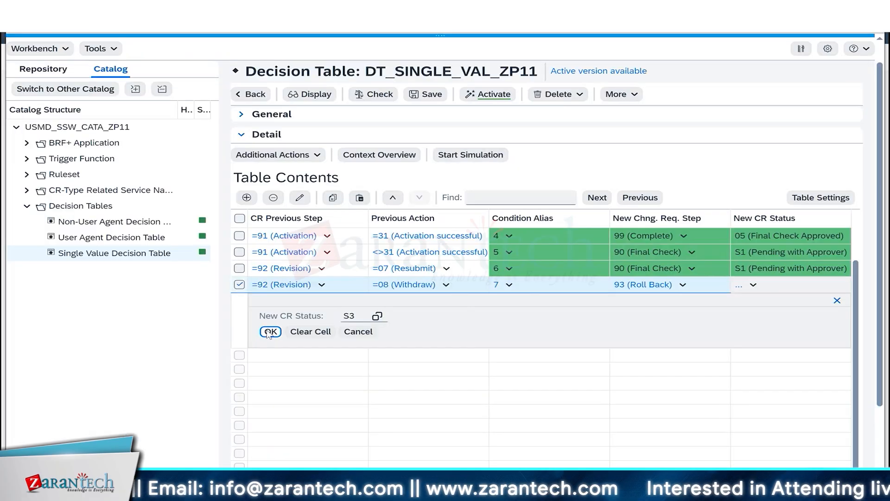
{"action": "left_click", "coordinate": [267, 330]}
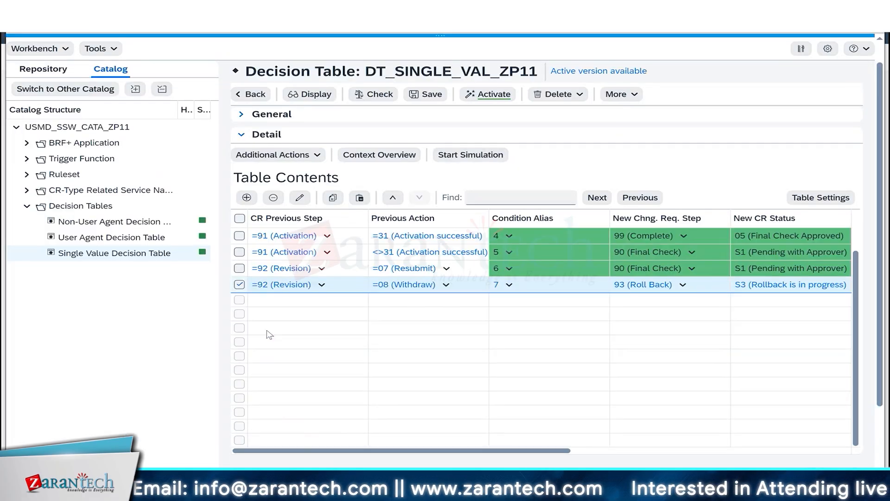
Add a row with previous step 93 (Roll Back), alias 8, new step 99 (Complete) and status 06 (Final Check Rejected), and save the table
{"action": "left_click", "coordinate": [246, 198]}
{"action": "key", "text": "alt+Tab"}
{"action": "left_click", "coordinate": [218, 244]}
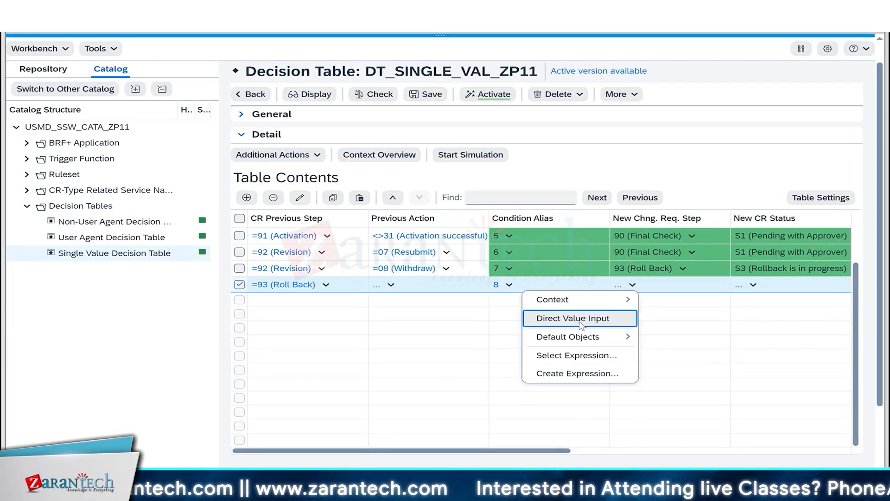
{"action": "left_click", "coordinate": [580, 323]}
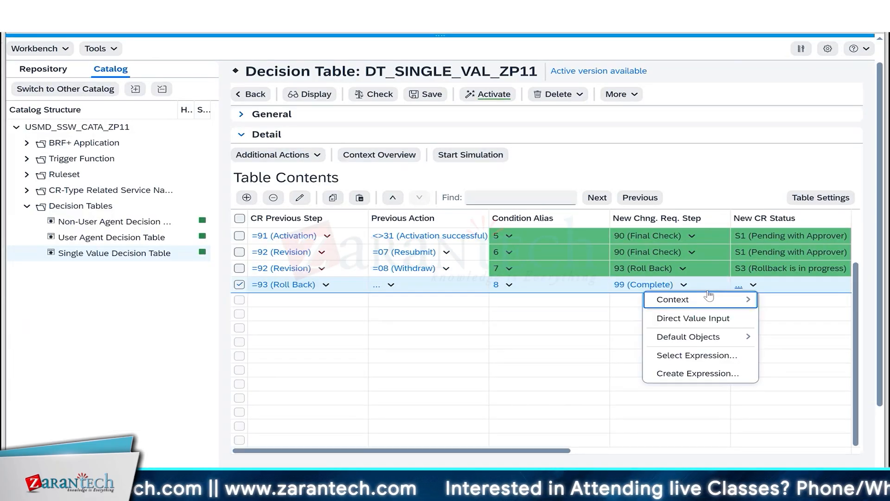
{"action": "left_click", "coordinate": [680, 323]}
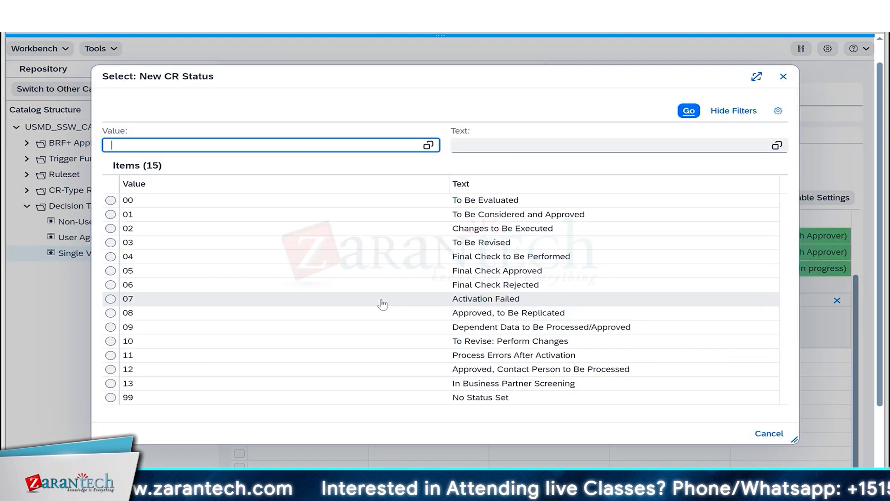
{"action": "left_click", "coordinate": [377, 316]}
{"action": "left_click", "coordinate": [111, 284]}
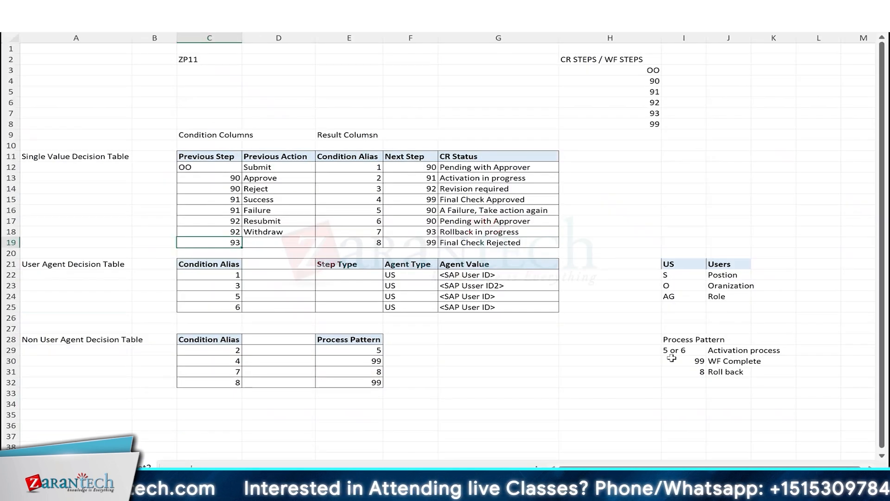
{"action": "left_click", "coordinate": [470, 242]}
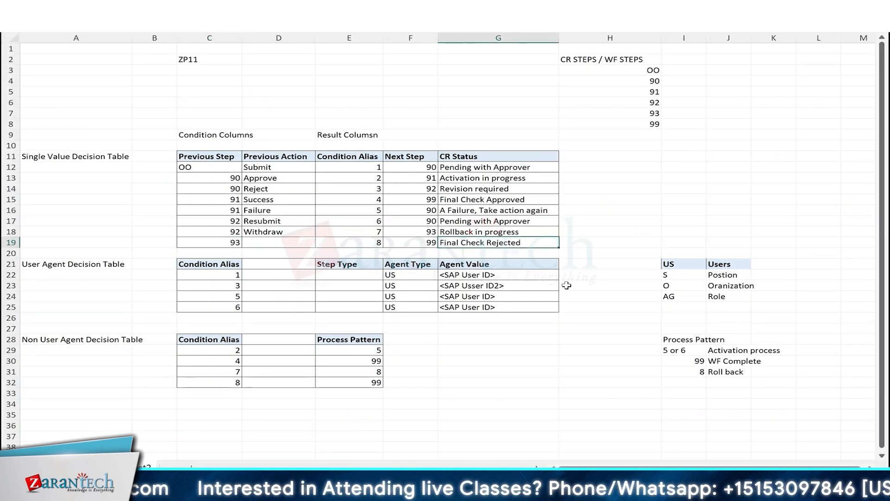
{"action": "key", "text": "alt+Tab"}
{"action": "left_click", "coordinate": [426, 94]}
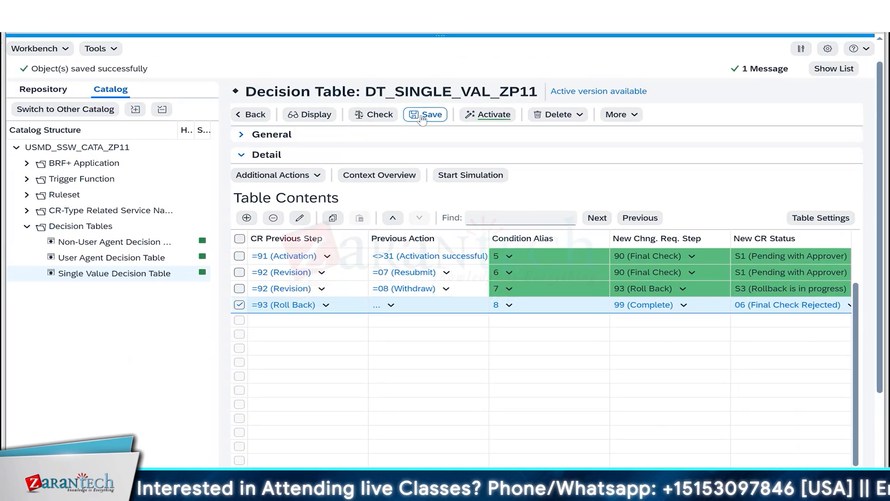
Check the single value decision table's rows against the planning spreadsheet and for consistency, and activate the table
{"action": "left_click_drag", "start_coordinate": [856, 295], "coordinate": [859, 222]}
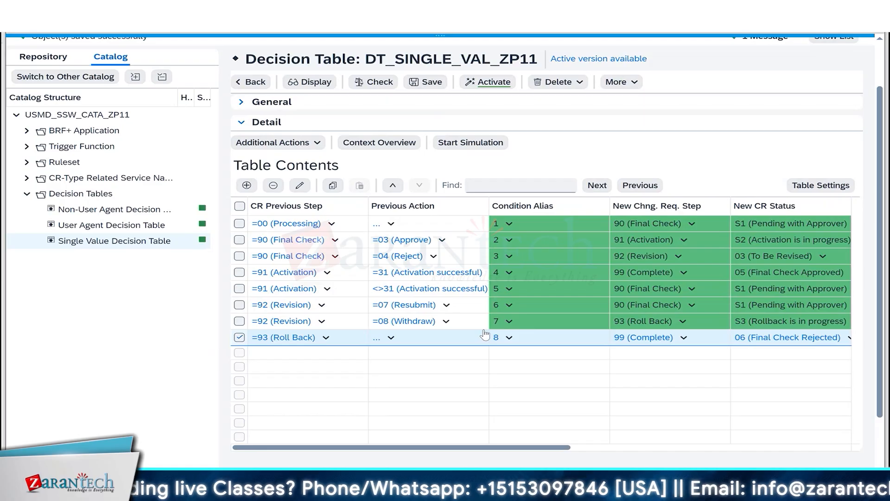
{"action": "key", "text": "alt+Tab"}
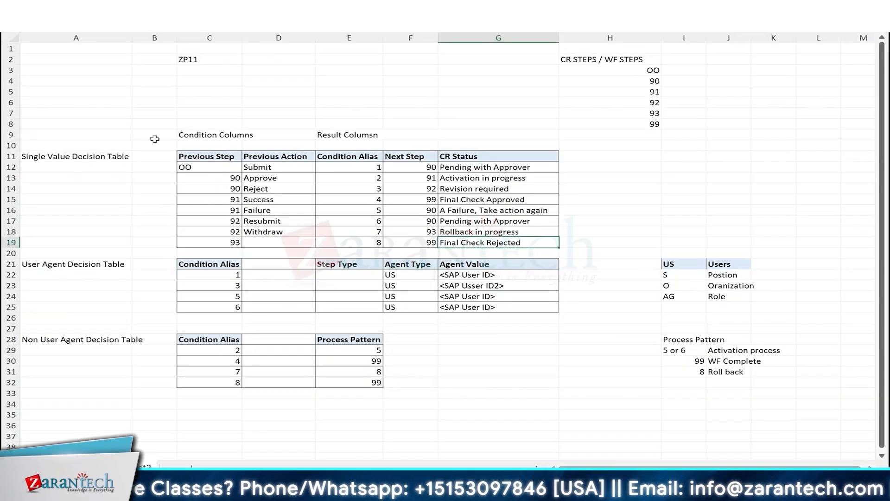
{"action": "left_click_drag", "start_coordinate": [154, 137], "coordinate": [502, 222]}
{"action": "key", "text": "alt+Tab"}
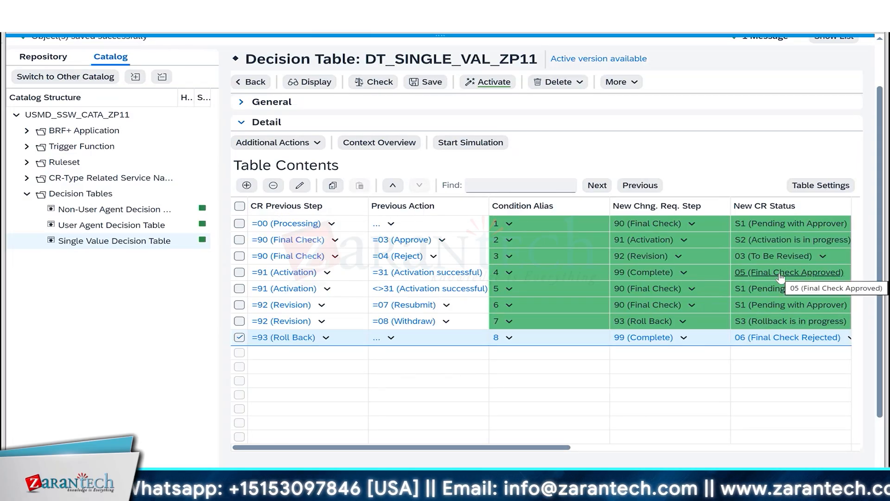
{"action": "left_click", "coordinate": [380, 86]}
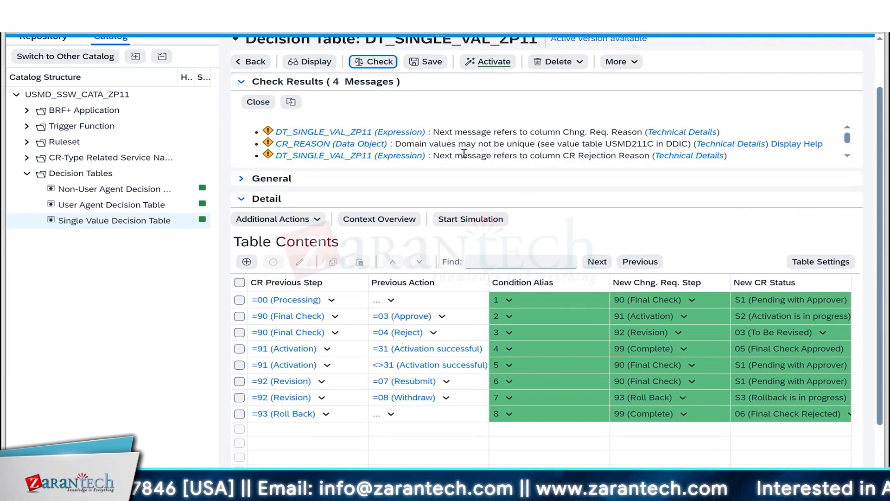
{"action": "left_click", "coordinate": [259, 102]}
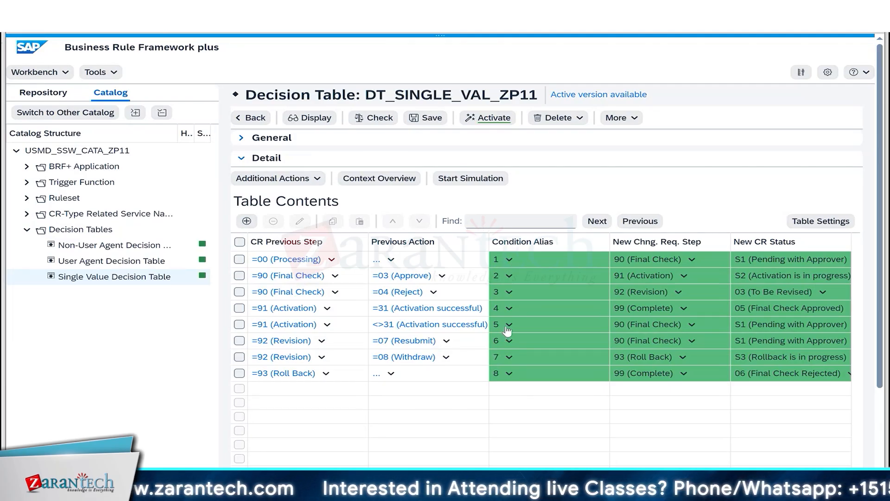
{"action": "left_click", "coordinate": [494, 121]}
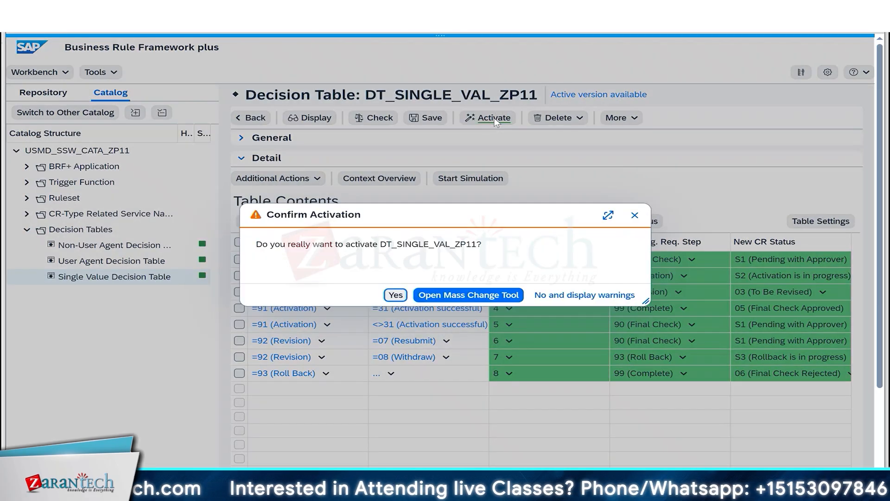
{"action": "left_click", "coordinate": [341, 290]}
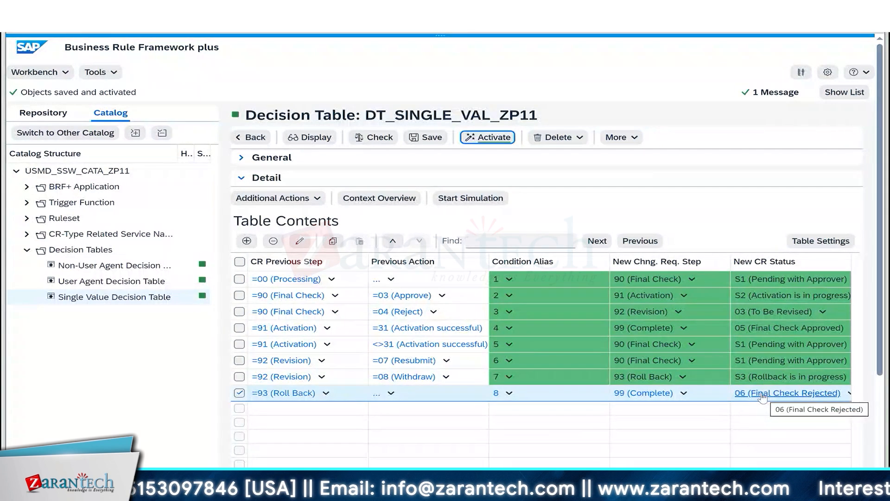
Open the User Agent Decision Table for editing and insert a new row, following the plan in the spreadsheet
{"action": "key", "text": "alt+Tab"}
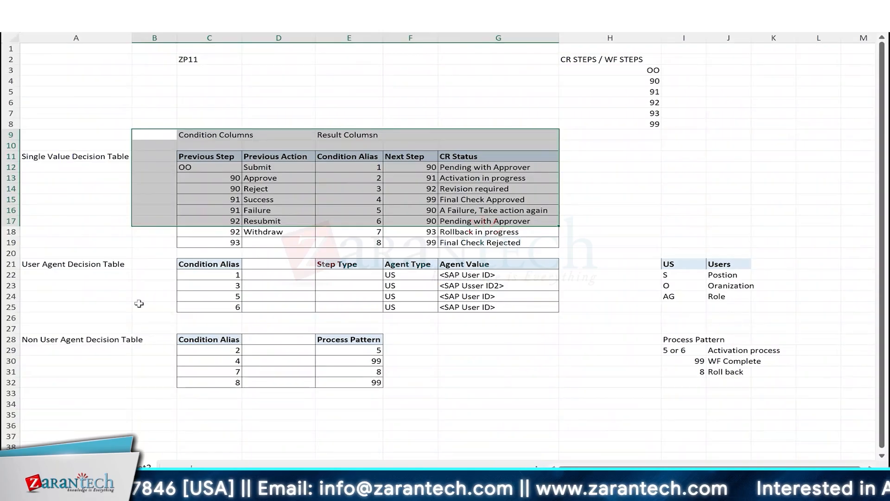
{"action": "left_click", "coordinate": [115, 296]}
{"action": "left_click", "coordinate": [50, 267]}
{"action": "left_click_drag", "start_coordinate": [50, 266], "coordinate": [493, 308]}
{"action": "key", "text": "alt+Tab"}
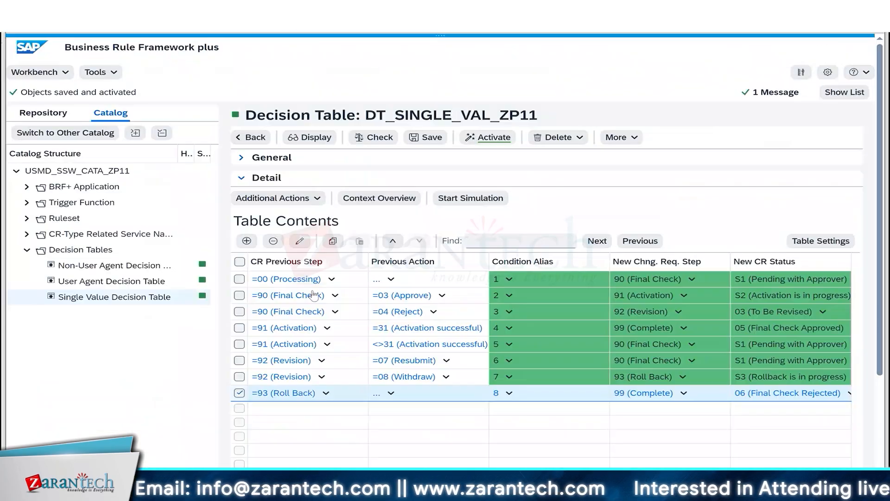
{"action": "left_click", "coordinate": [106, 282]}
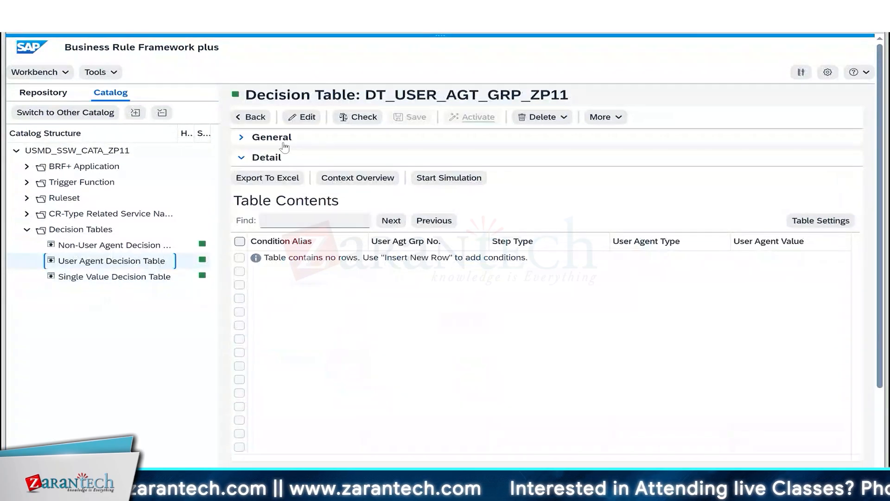
{"action": "left_click", "coordinate": [302, 117]}
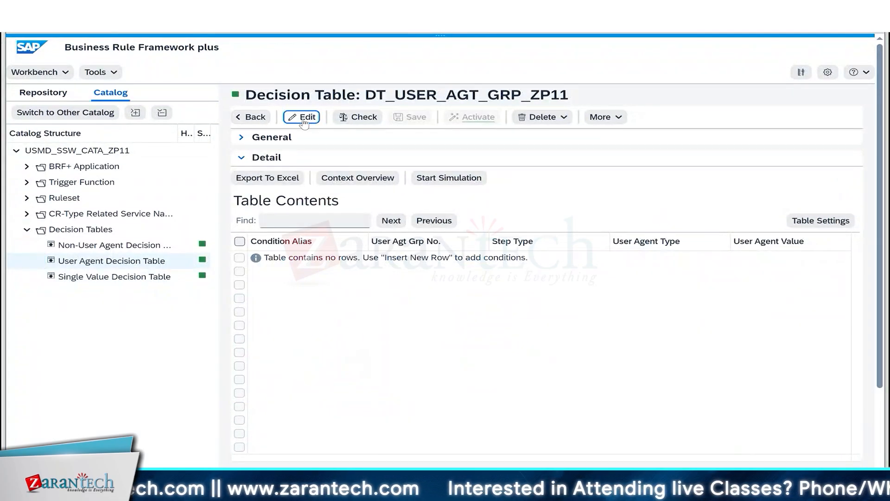
{"action": "left_click", "coordinate": [247, 221]}
Set the new row's Condition Alias to 1, as planned in the spreadsheet's User Agent Decision Table
{"action": "key", "text": "alt+Tab"}
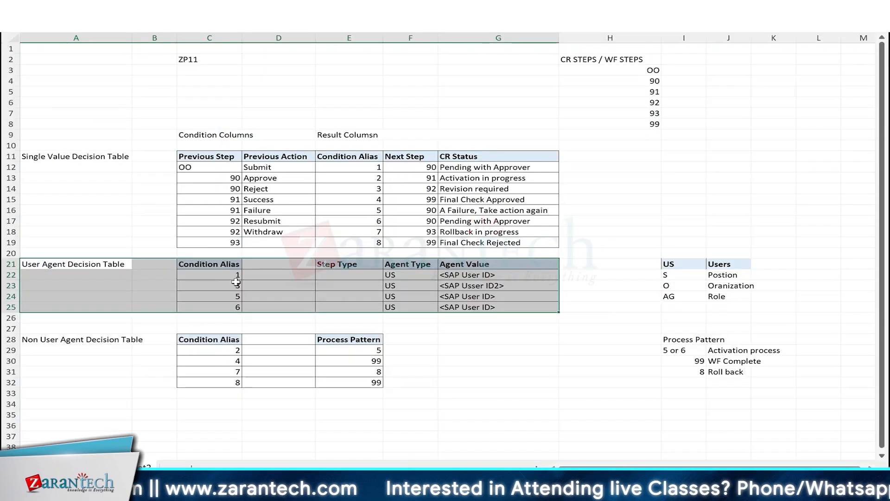
{"action": "left_click", "coordinate": [220, 275]}
{"action": "key", "text": "alt+Tab"}
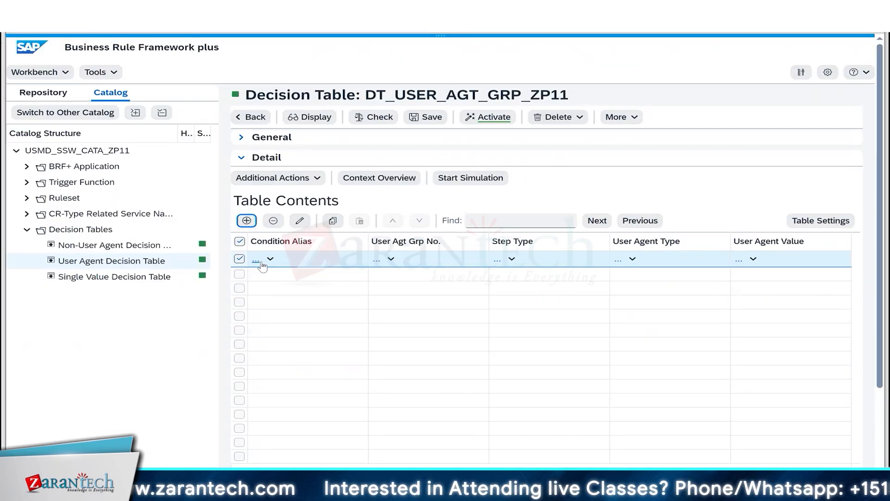
{"action": "left_click", "coordinate": [270, 259]}
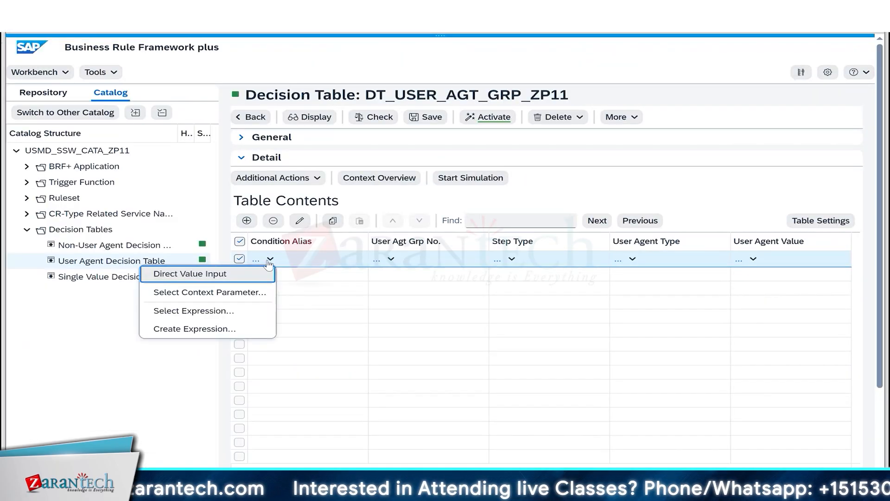
{"action": "left_click", "coordinate": [220, 276]}
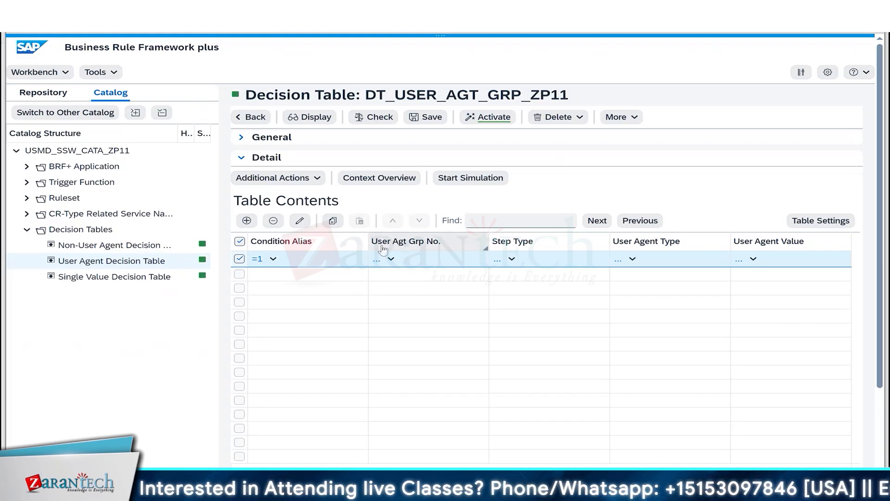
Set the User Agt Grp No. of the Condition Alias 1 row to 001 by direct value input
{"action": "key", "text": "alt+Tab"}
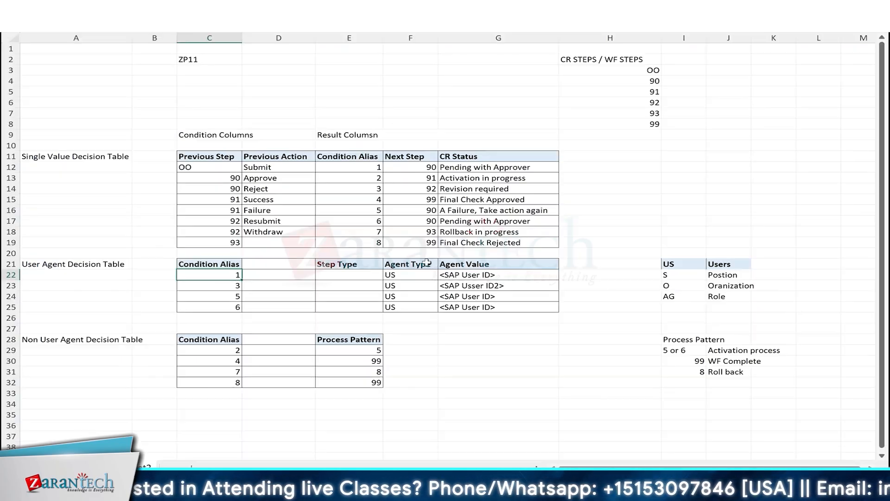
{"action": "left_click_drag", "start_coordinate": [282, 264], "coordinate": [277, 307]}
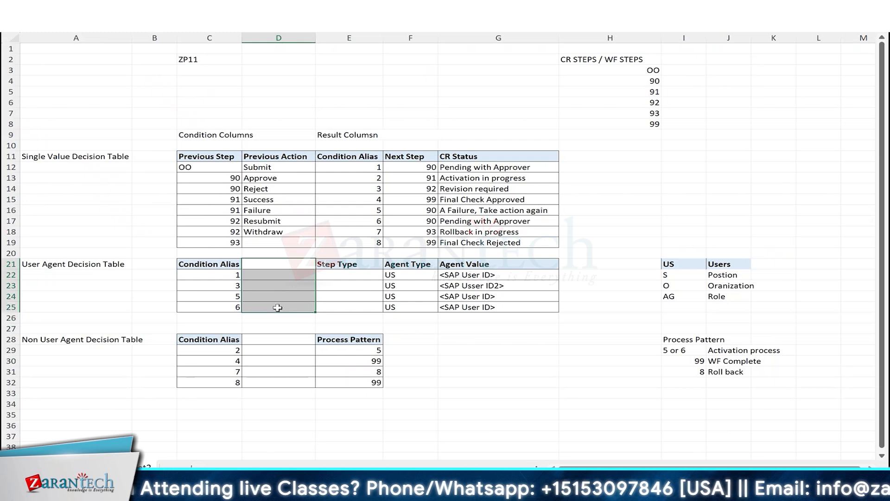
{"action": "left_click", "coordinate": [277, 308]}
{"action": "key", "text": "alt+Tab"}
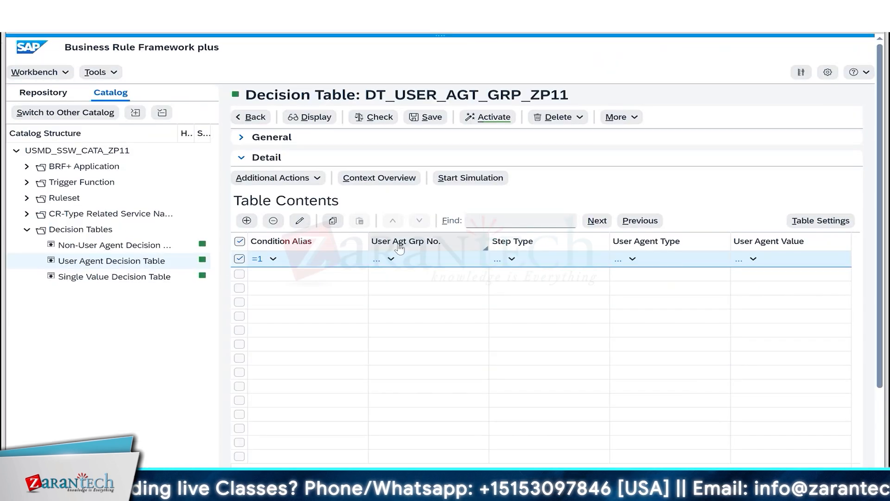
{"action": "left_click", "coordinate": [391, 258]}
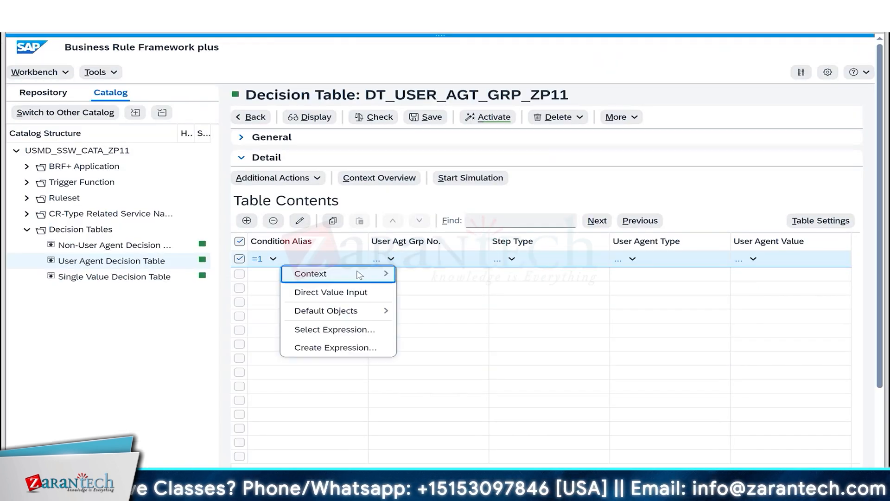
{"action": "left_click", "coordinate": [347, 292]}
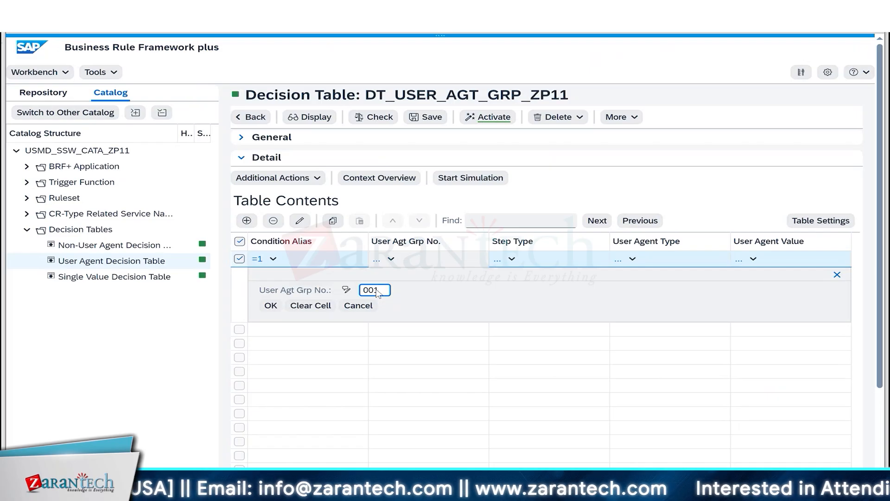
{"action": "left_click", "coordinate": [271, 305]}
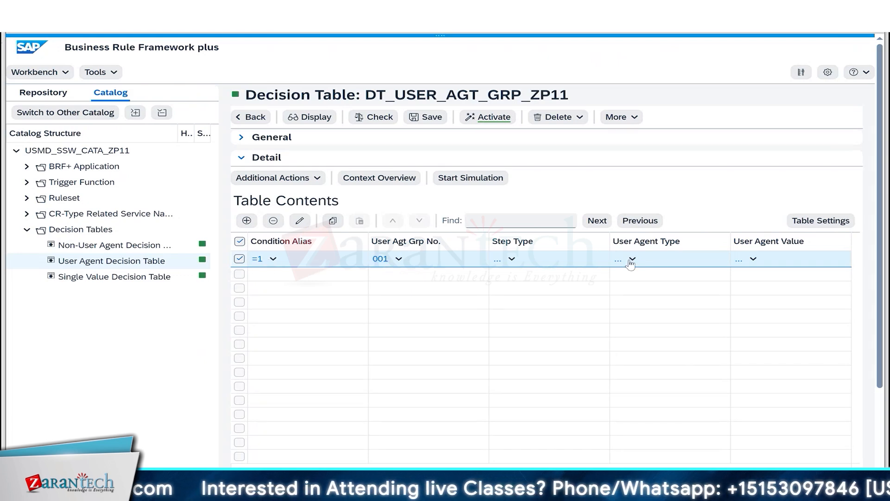
Review the Step Type, Agent Type and Agent Value columns planned for Condition Alias 1 in the spreadsheet's User Agent Decision Table
{"action": "key", "text": "alt+Tab"}
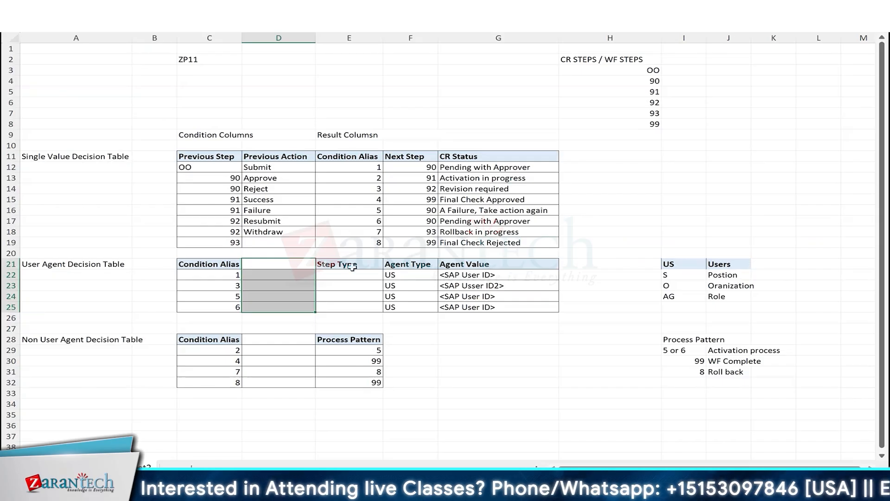
{"action": "left_click_drag", "start_coordinate": [352, 273], "coordinate": [350, 306]}
{"action": "left_click_drag", "start_coordinate": [406, 273], "coordinate": [477, 278]}
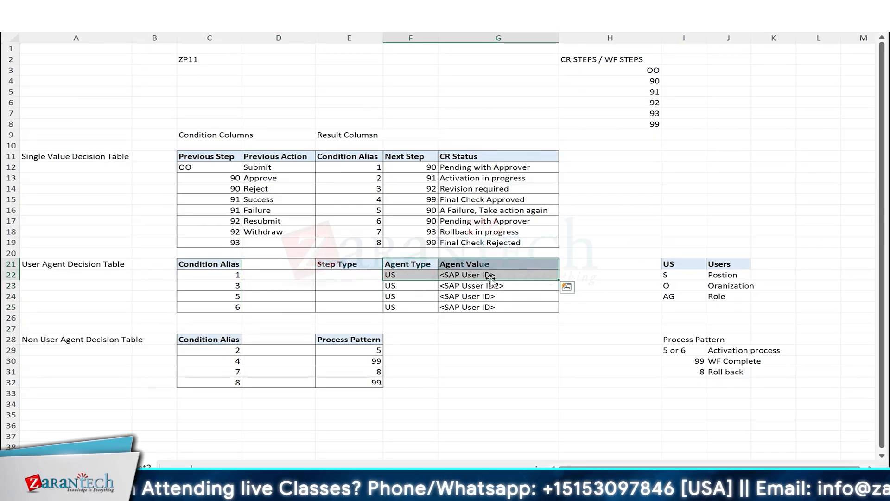
{"action": "key", "text": "alt+Tab"}
Open the list of possible User Agent Types for the Condition Alias 1 row and compare it with the agent values planned in the spreadsheet
{"action": "left_click", "coordinate": [632, 259]}
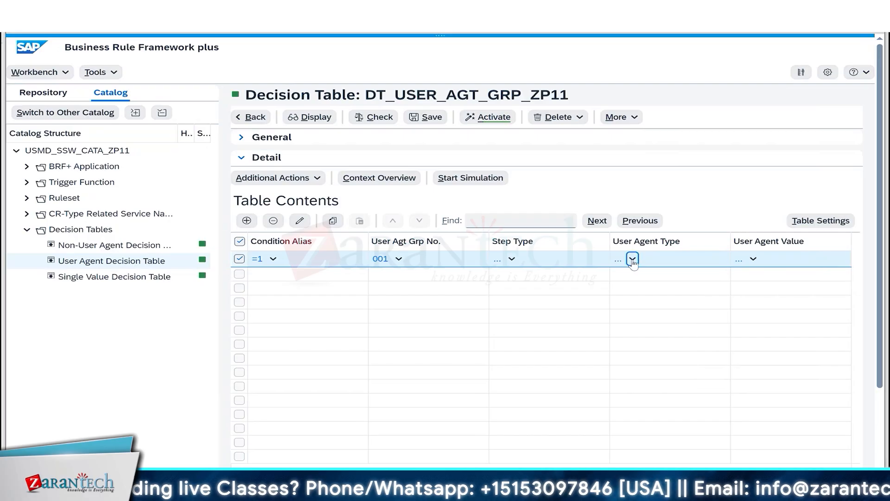
{"action": "left_click", "coordinate": [585, 293]}
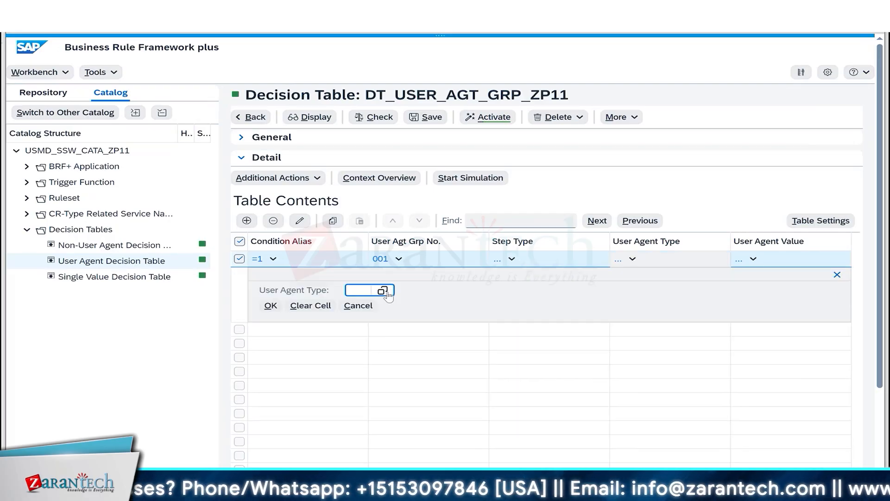
{"action": "left_click", "coordinate": [385, 293]}
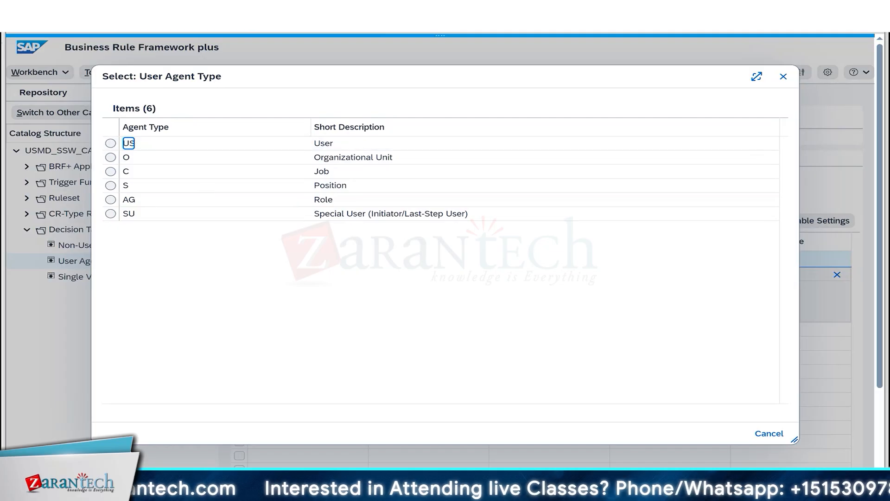
{"action": "left_click", "coordinate": [523, 488]}
{"action": "left_click", "coordinate": [460, 276]}
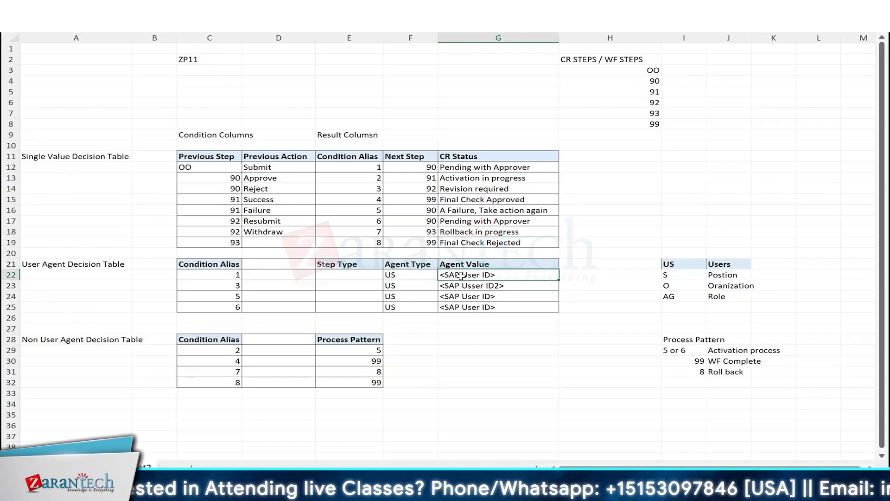
{"action": "key", "text": "alt+Tab"}
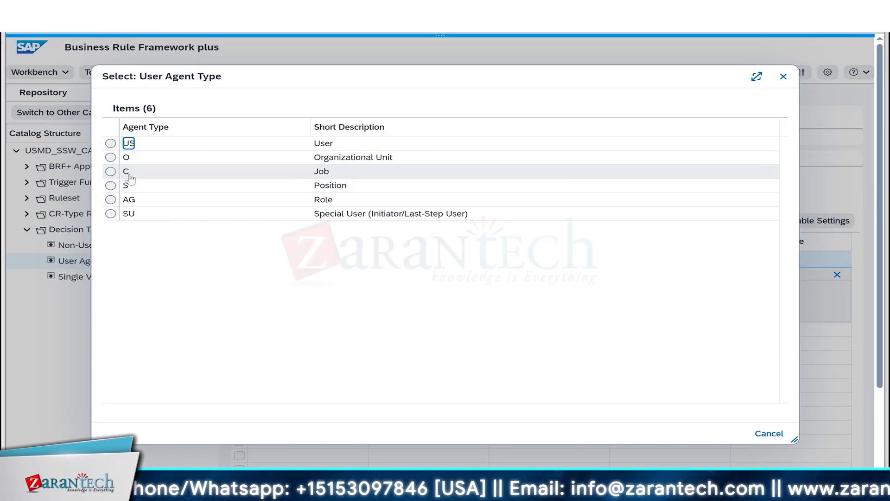
{"action": "key", "text": "alt+Tab"}
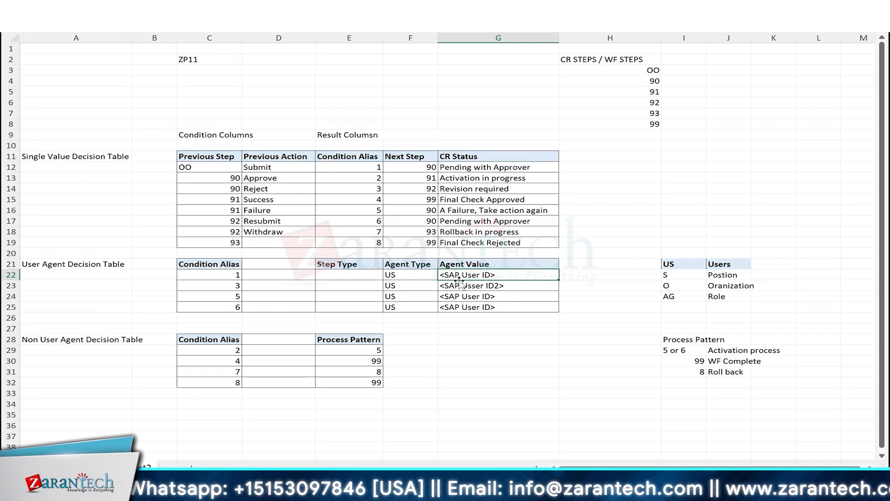
{"action": "mouse_move", "coordinate": [459, 279]}
{"action": "left_mouse_down"}
{"action": "mouse_move", "coordinate": [465, 312]}
{"action": "mouse_move", "coordinate": [467, 274]}
{"action": "left_mouse_up"}
{"action": "key", "text": "alt+Tab"}
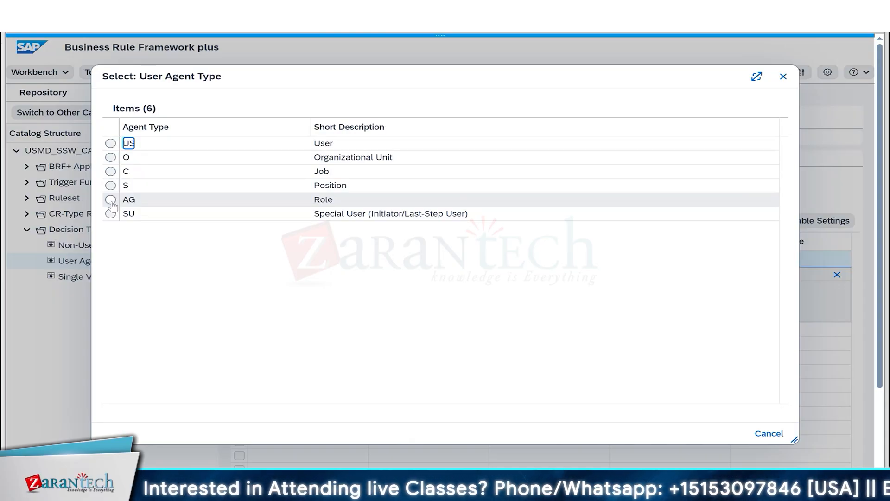
Set the User Agent Type of the Condition Alias 1 row to AG (Role)
{"action": "left_click", "coordinate": [112, 204]}
{"action": "left_click", "coordinate": [111, 200]}
{"action": "left_click", "coordinate": [271, 305]}
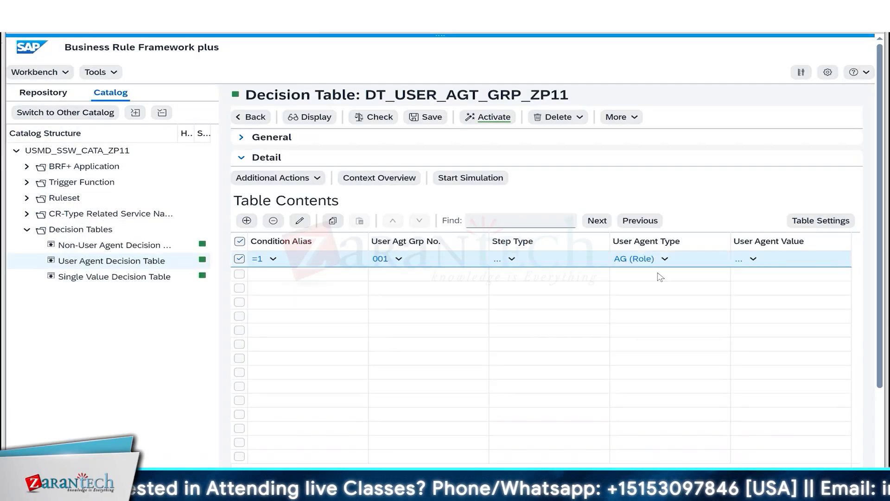
{"action": "left_click", "coordinate": [752, 259]}
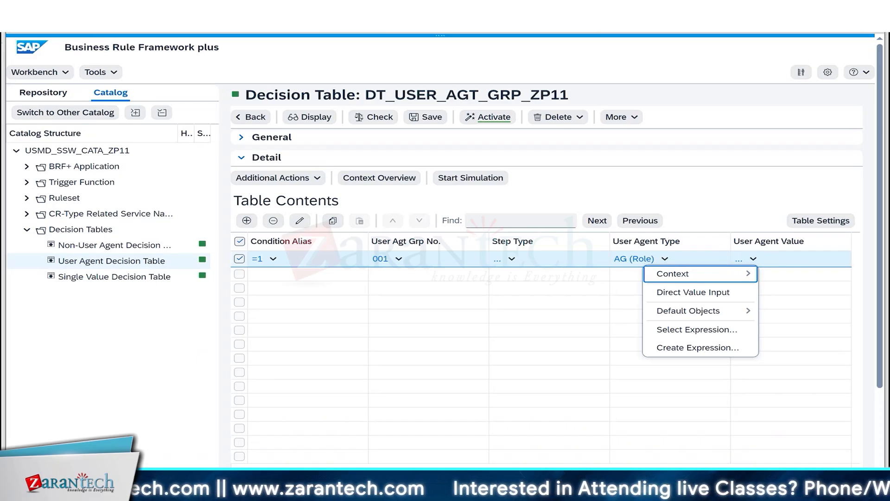
{"action": "left_click", "coordinate": [548, 278]}
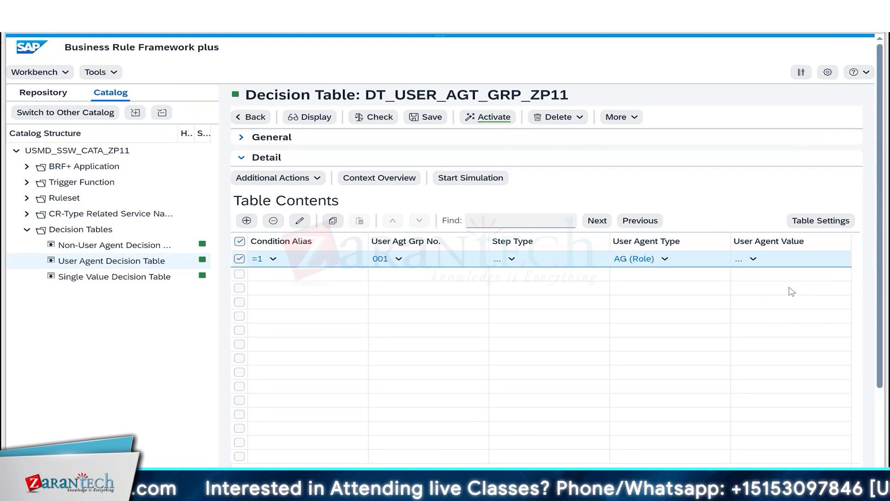
Change the User Agent Type of the Condition Alias 1 row to US (User)
{"action": "triple_click", "coordinate": [639, 261]}
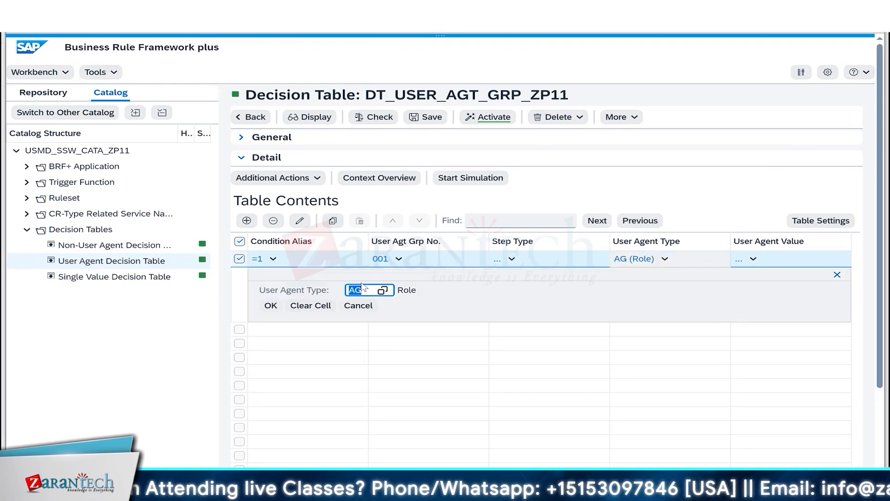
{"action": "left_click", "coordinate": [382, 292]}
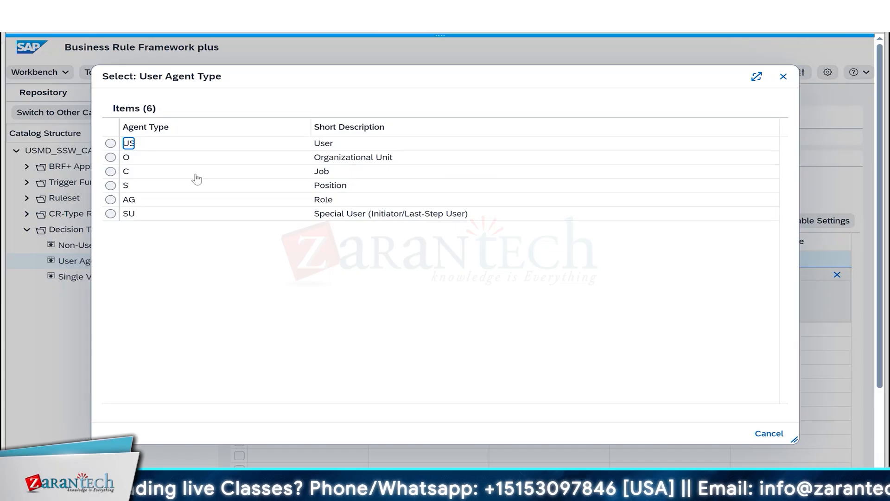
{"action": "left_click", "coordinate": [110, 144]}
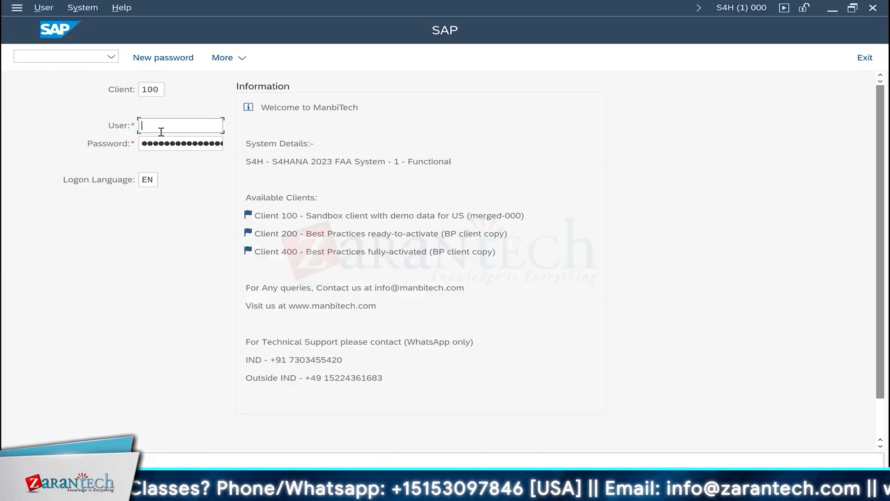
Set the User Agent Value of the Condition Alias 1 row to ZSAPMDG00, taking the user ID from the SAP logon screen
{"action": "left_click", "coordinate": [162, 126]}
{"action": "left_click", "coordinate": [159, 140]}
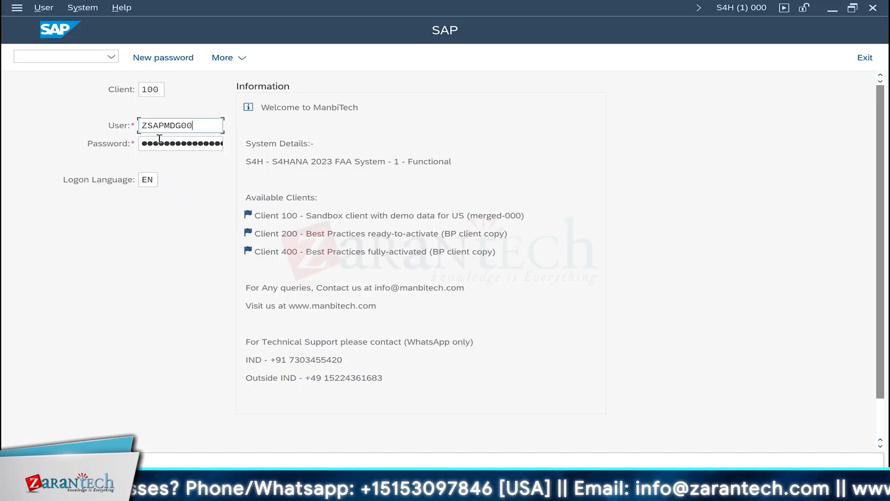
{"action": "key", "text": "shift+Left"}
{"action": "key", "text": "shift+Left"}
{"action": "key", "text": "shift+Left"}
{"action": "key", "text": "shift+Left"}
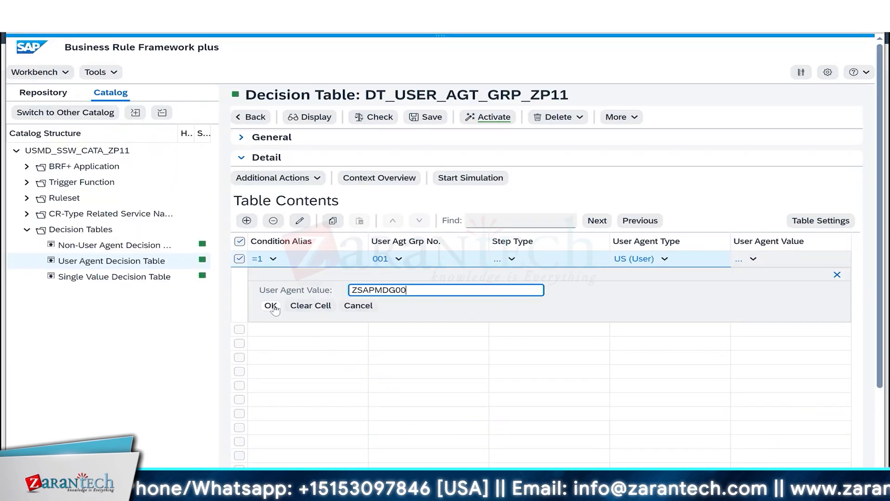
{"action": "left_click", "coordinate": [270, 305]}
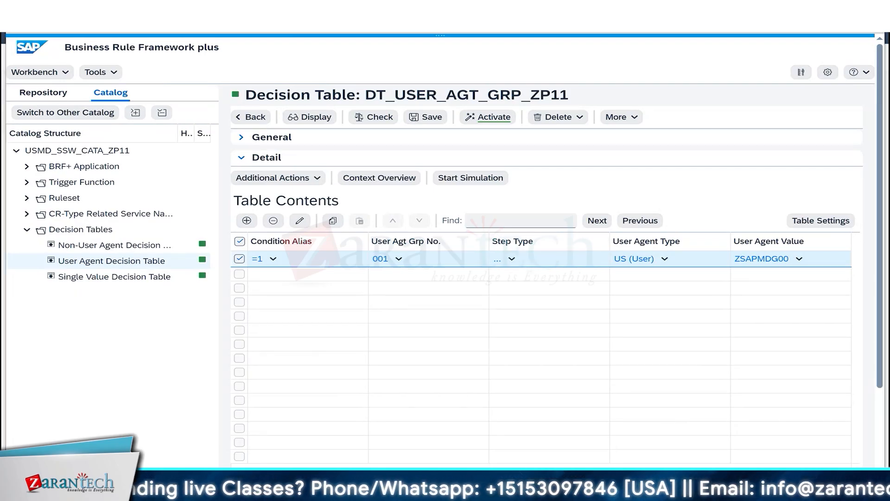
In the planning spreadsheet, enter the heading Step Type in cell I12 and the value 2 in I13
{"action": "key", "text": "alt+Tab"}
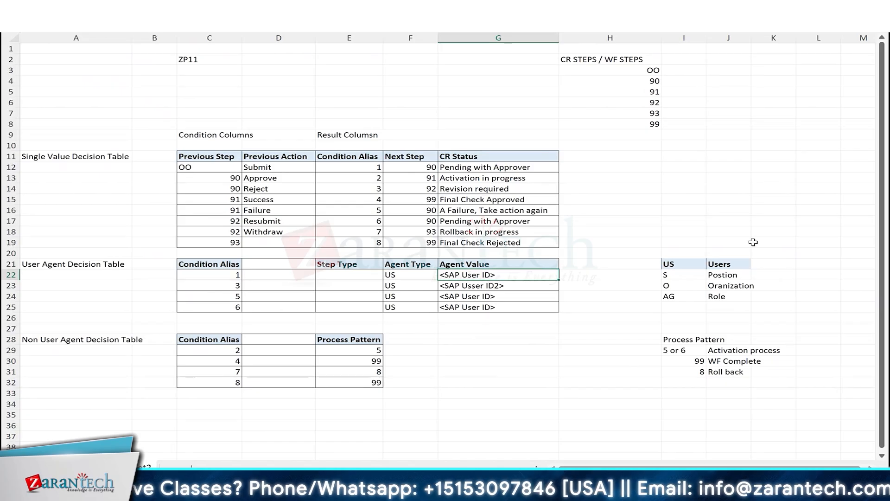
{"action": "left_click", "coordinate": [686, 167]}
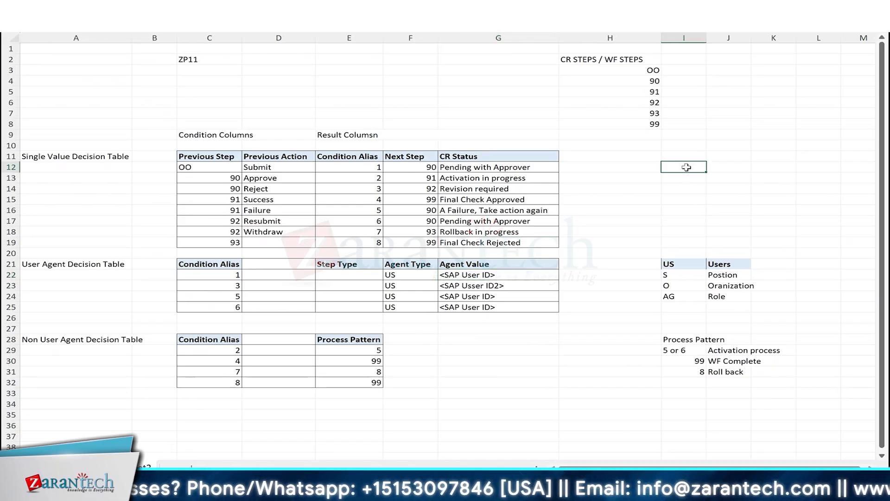
{"action": "type", "text": "sTEP"}
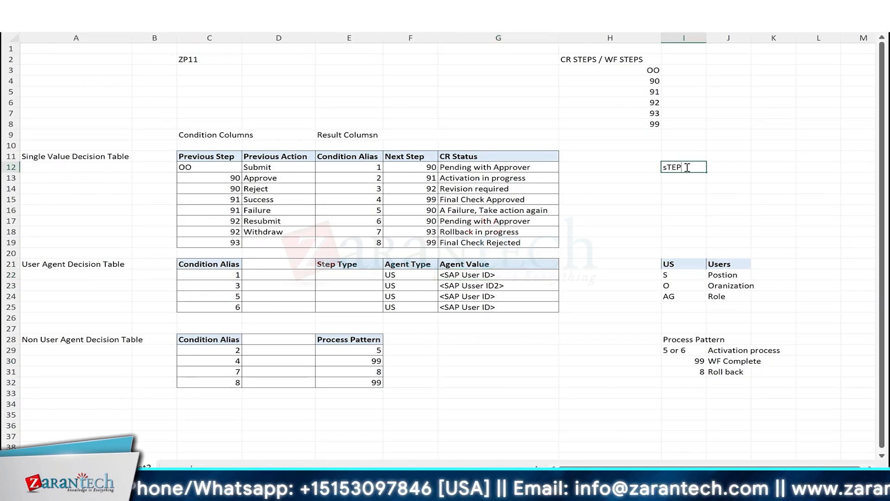
{"action": "key", "text": "BackSpace"}
{"action": "key", "text": "BackSpace"}
{"action": "key", "text": "BackSpace"}
{"action": "key", "text": "BackSpace"}
{"action": "type", "text": "S"}
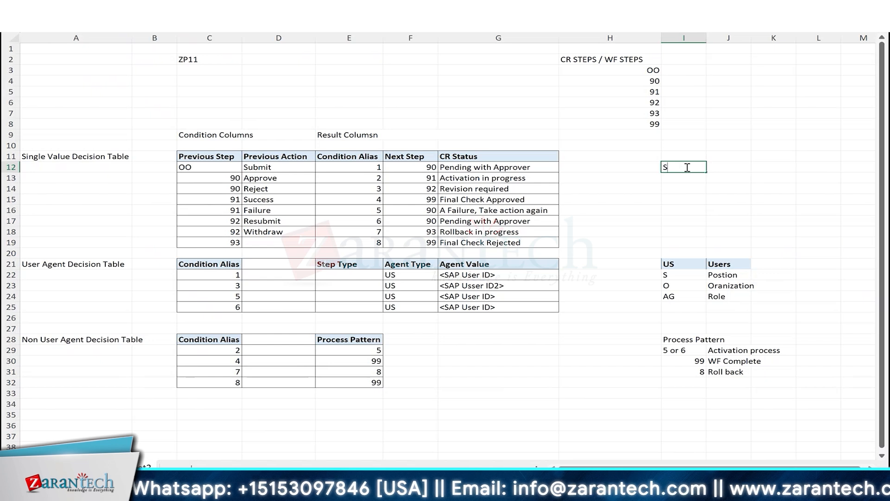
{"action": "type", "text": "tep Type"}
{"action": "key", "text": "Return"}
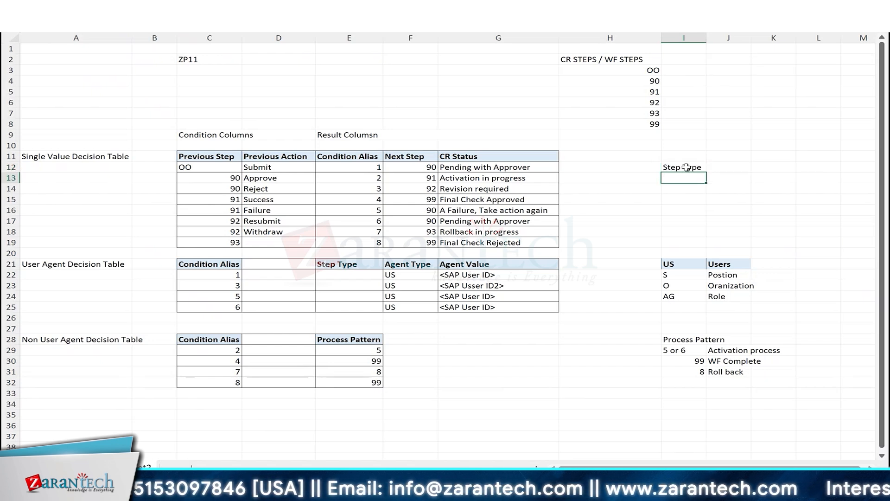
{"action": "type", "text": "2"}
{"action": "key", "text": "Return"}
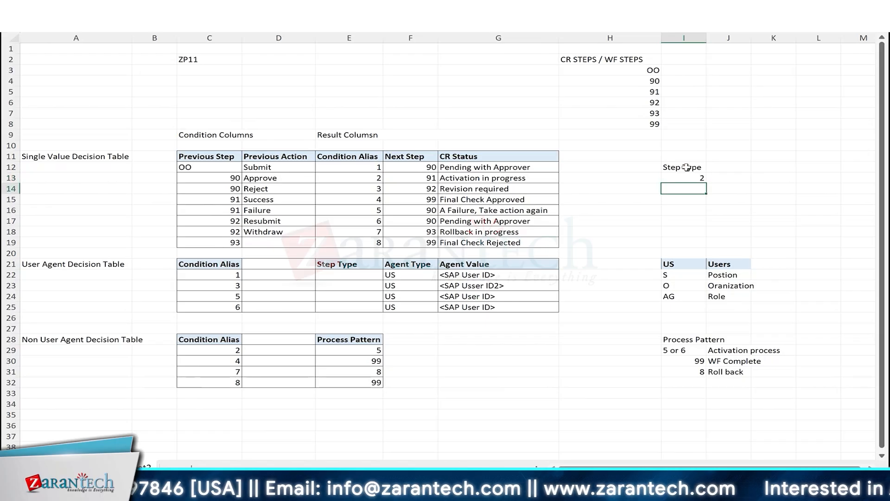
Enter Approve in cell J13 and Reject in J14 as the actions of step type 2
{"action": "left_click", "coordinate": [695, 180]}
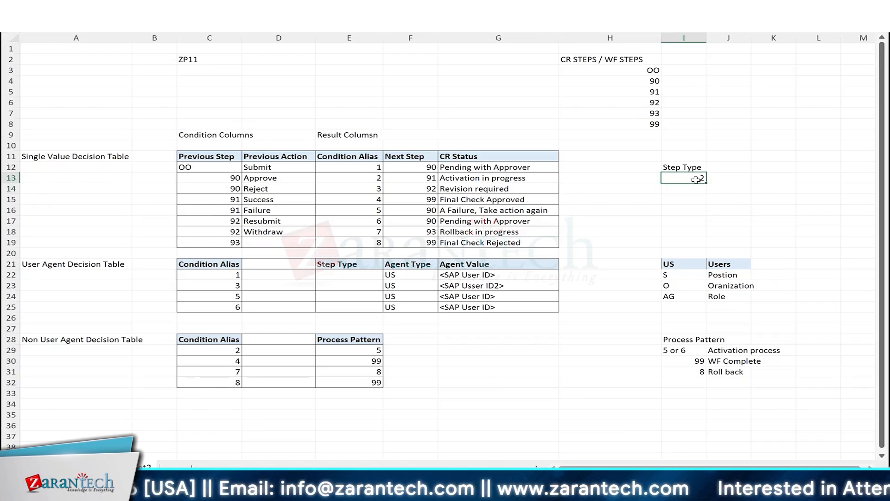
{"action": "left_click", "coordinate": [718, 177]}
{"action": "type", "text": "Approve"}
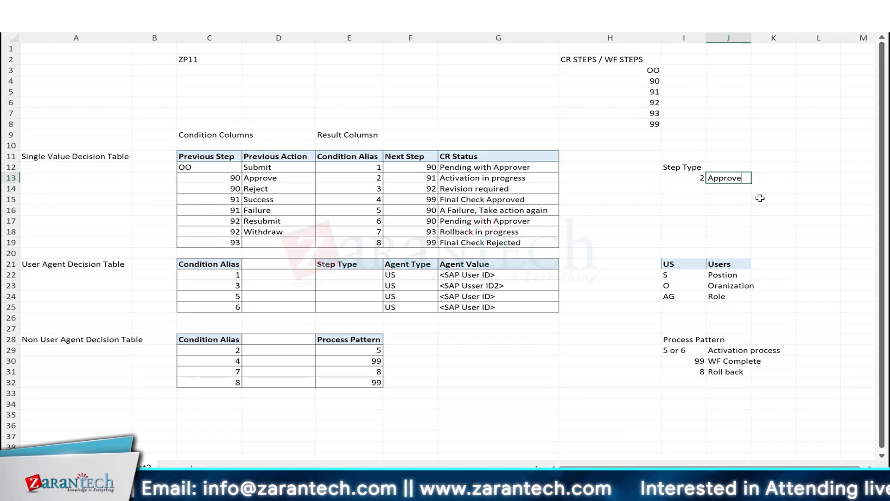
{"action": "key", "text": "Return"}
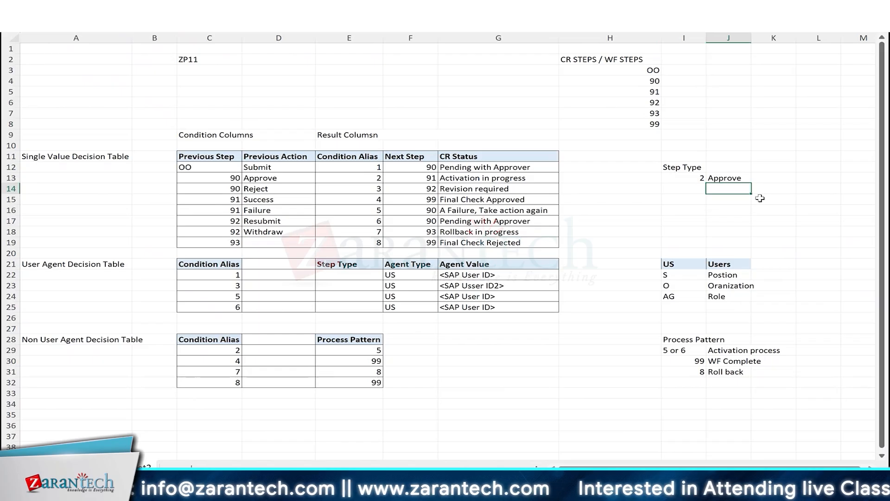
{"action": "type", "text": "Reject"}
{"action": "key", "text": "Return"}
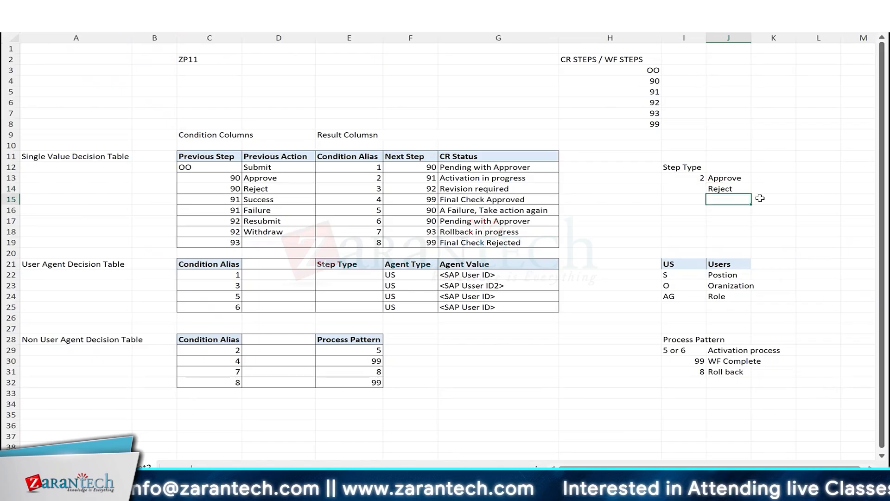
Add the heading Actions in cell J12, above the Approve and Reject entries
{"action": "left_click", "coordinate": [692, 179]}
{"action": "left_click", "coordinate": [355, 273]}
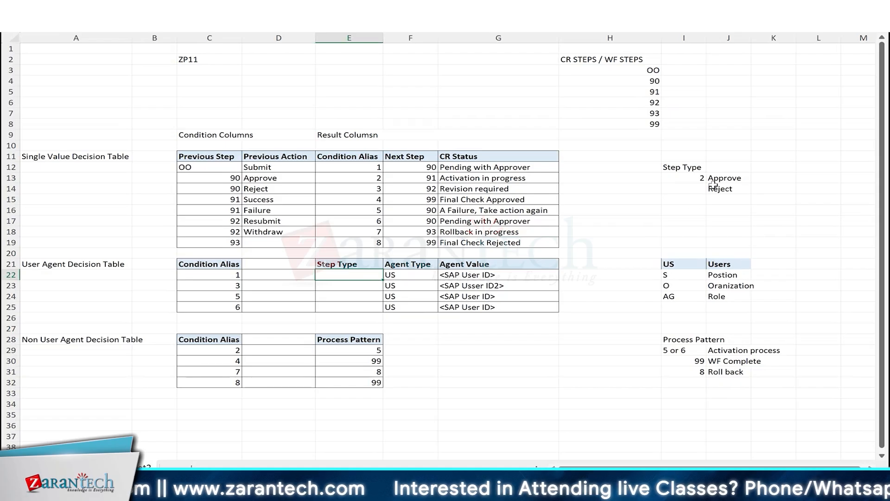
{"action": "left_click_drag", "start_coordinate": [718, 179], "coordinate": [720, 187]}
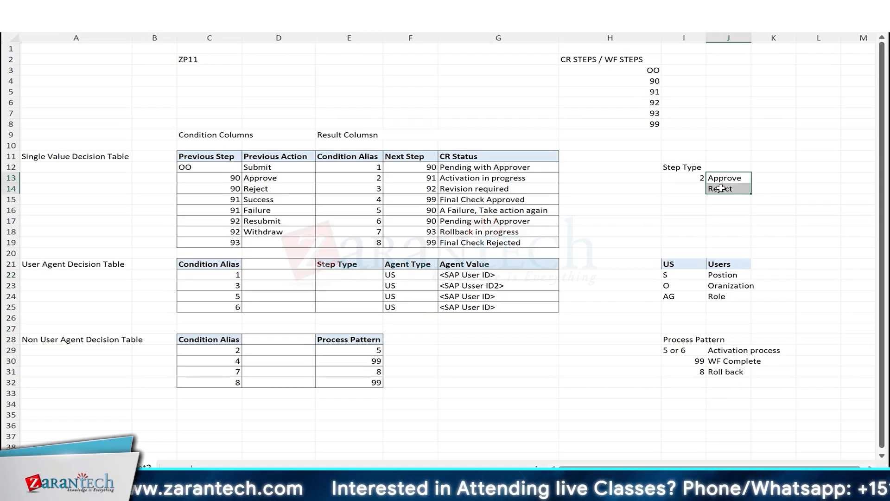
{"action": "left_click", "coordinate": [719, 189]}
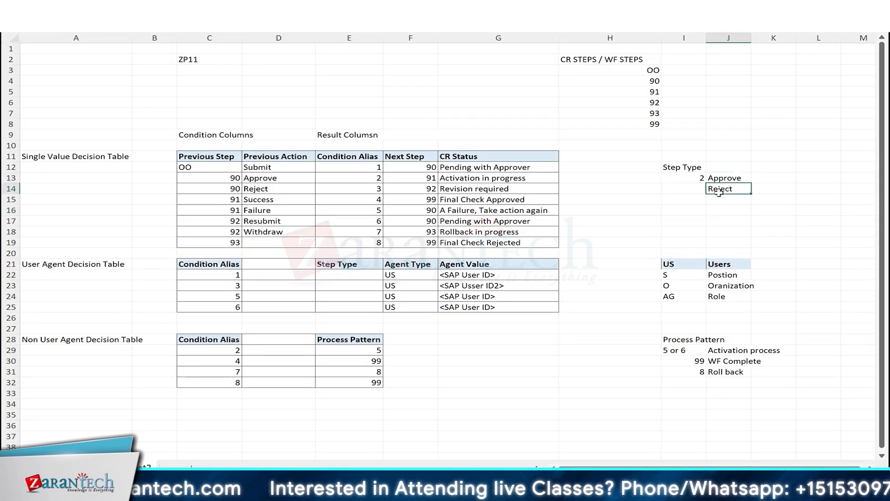
{"action": "left_click", "coordinate": [725, 178]}
{"action": "left_click", "coordinate": [729, 168]}
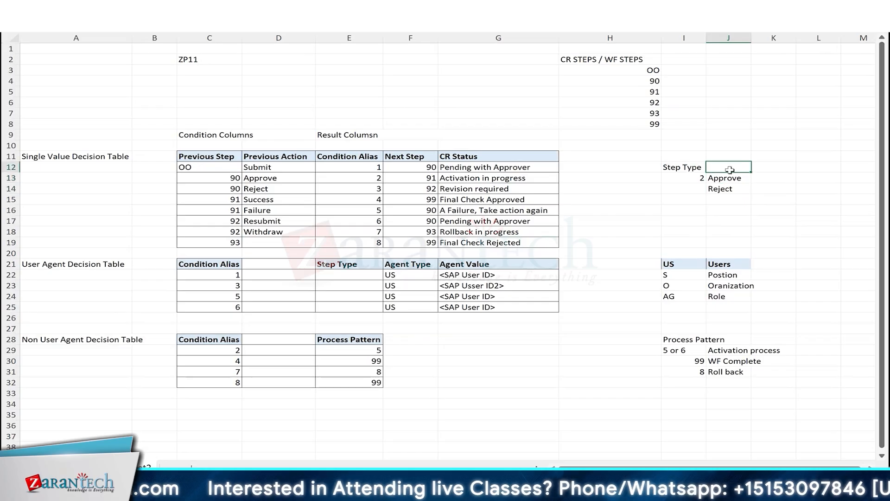
{"action": "type", "text": "Actions"}
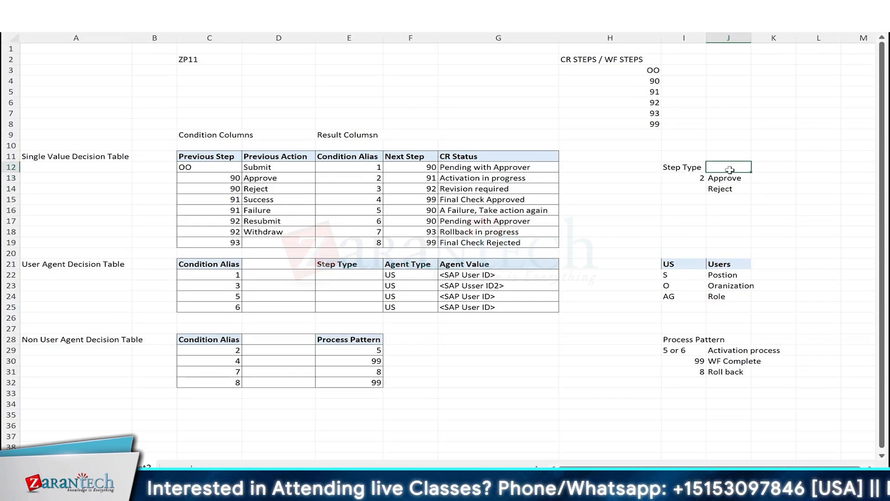
{"action": "key", "text": "Return"}
{"action": "left_click", "coordinate": [683, 166]}
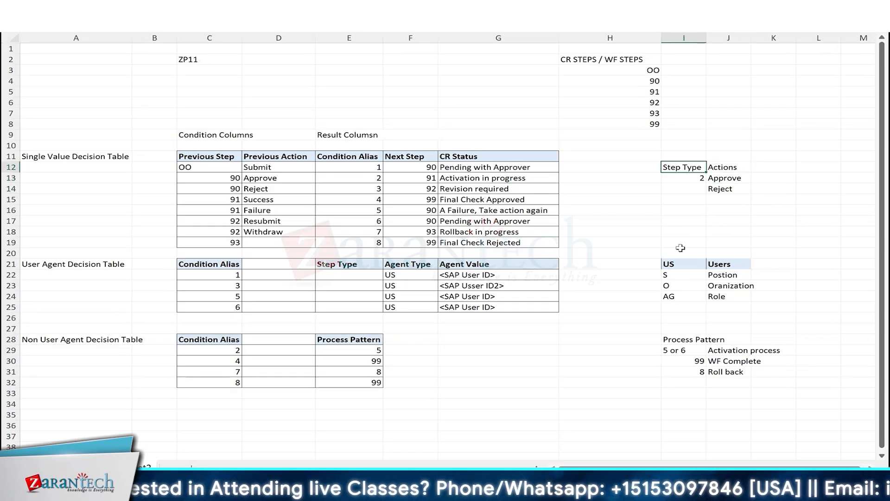
{"action": "left_click", "coordinate": [692, 181]}
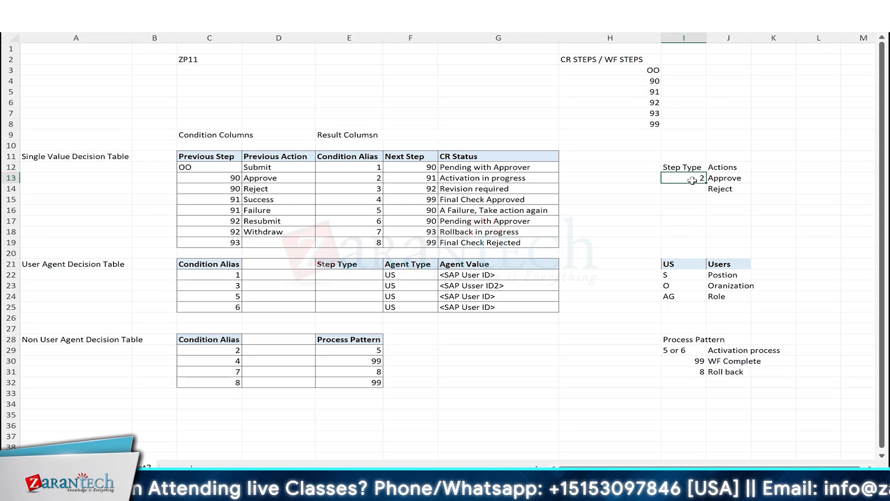
Switch to the SAP session, leave the change request status view and collapse the Change Requests node in the IMG structure
{"action": "left_click", "coordinate": [736, 180]}
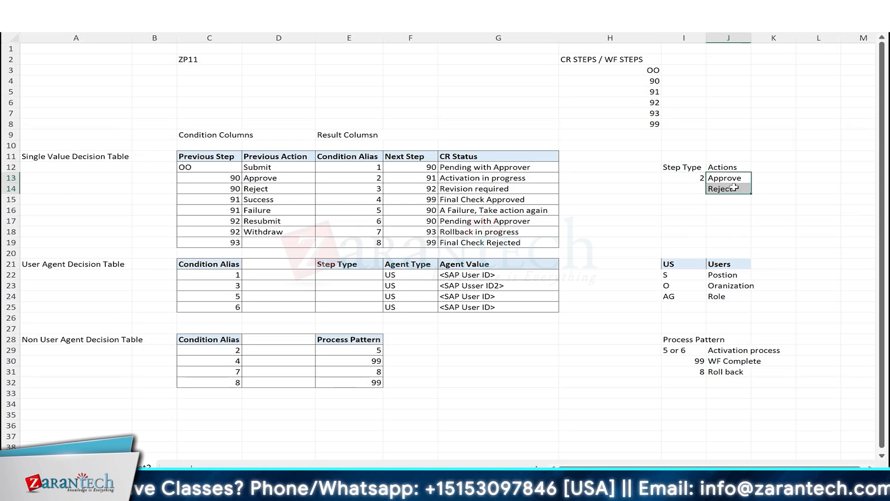
{"action": "left_click", "coordinate": [381, 23]}
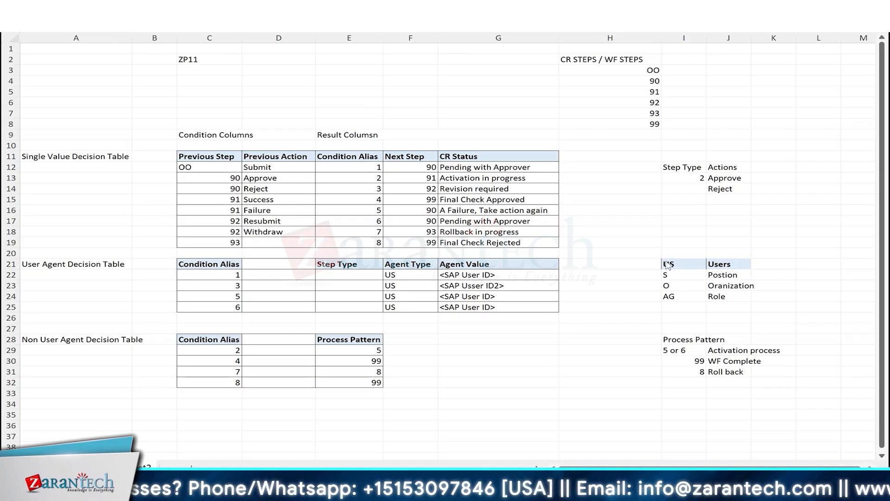
{"action": "mouse_move", "coordinate": [537, 490]}
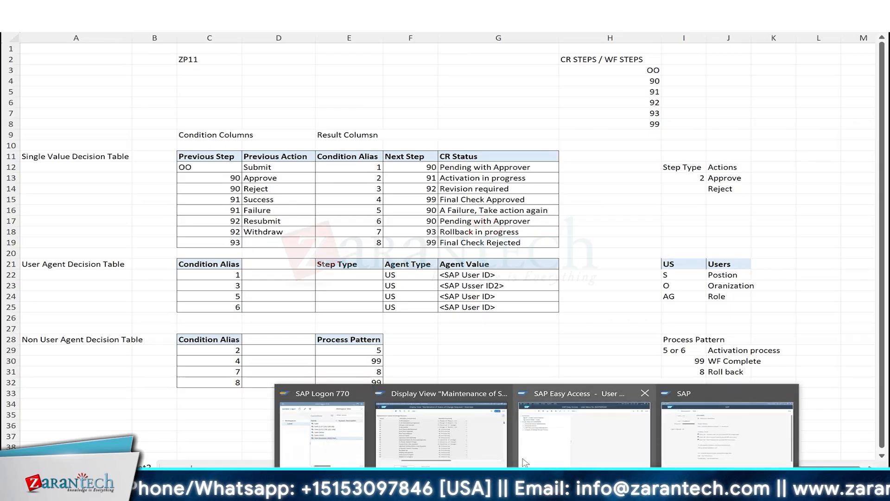
{"action": "left_click", "coordinate": [441, 436]}
{"action": "left_click", "coordinate": [20, 33]}
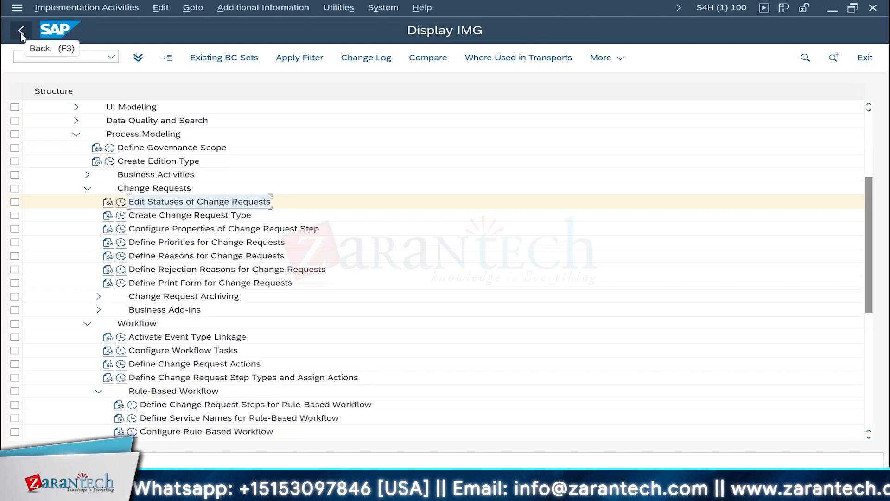
{"action": "double_click", "coordinate": [148, 188]}
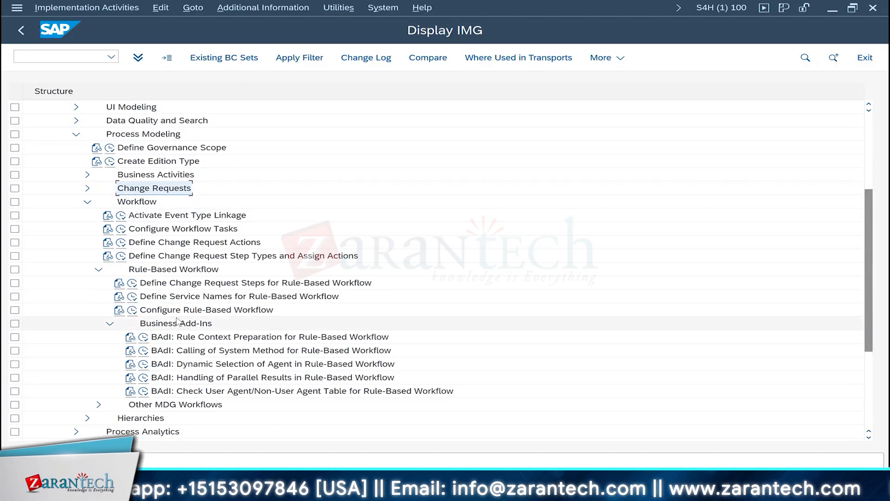
Open the Define Change Request Actions activity under Workflow, accepting the cross-client table notice
{"action": "left_click", "coordinate": [168, 267]}
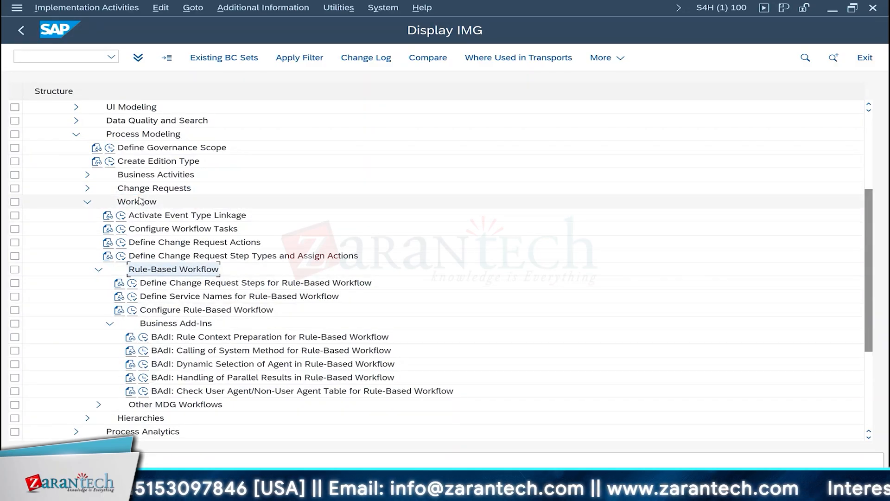
{"action": "left_click", "coordinate": [205, 258]}
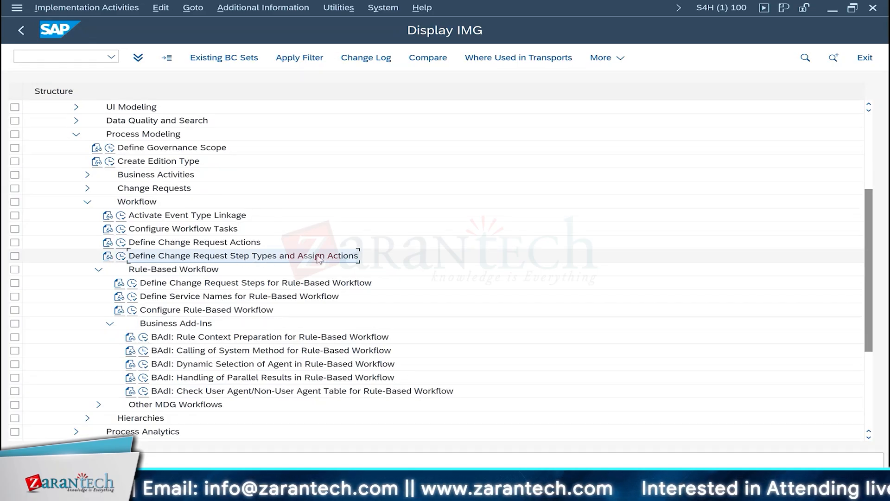
{"action": "left_click", "coordinate": [207, 246]}
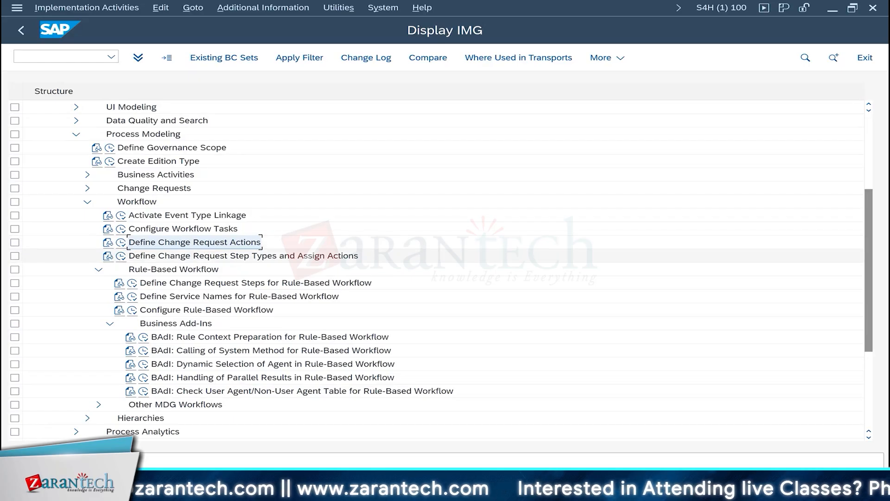
{"action": "key", "text": "alt+Tab"}
{"action": "left_click", "coordinate": [721, 190]}
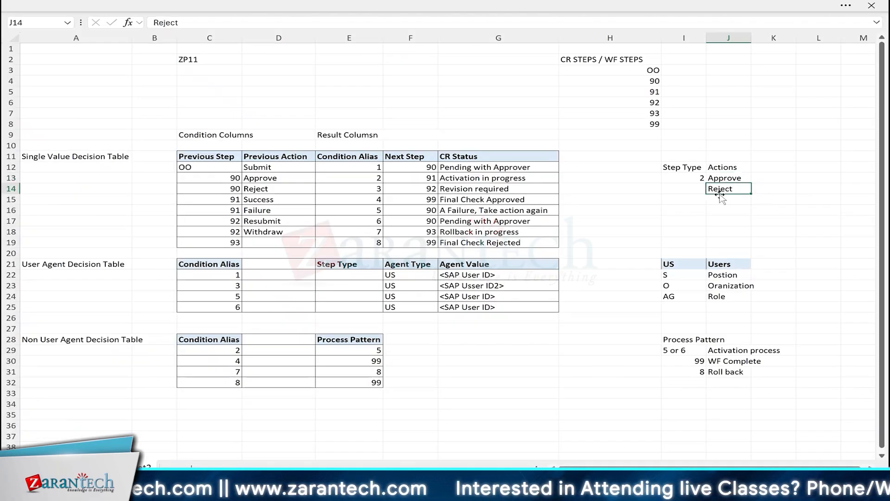
{"action": "key", "text": "alt+Tab"}
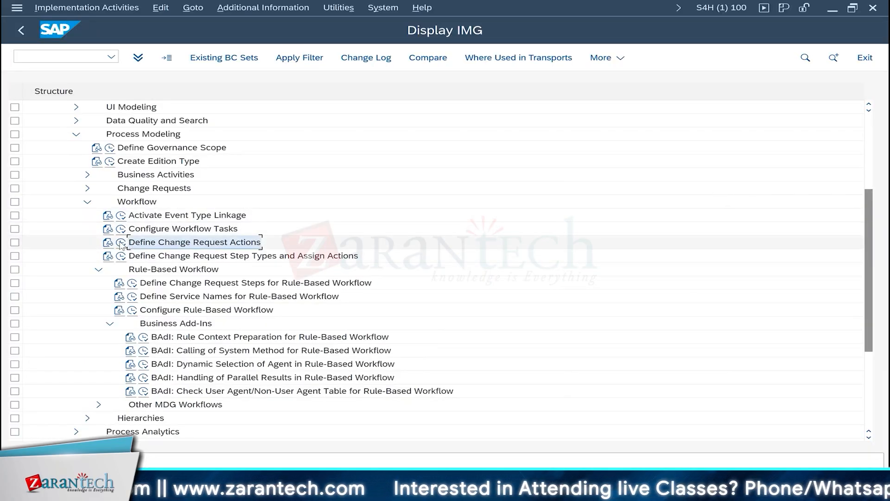
{"action": "left_click", "coordinate": [121, 242]}
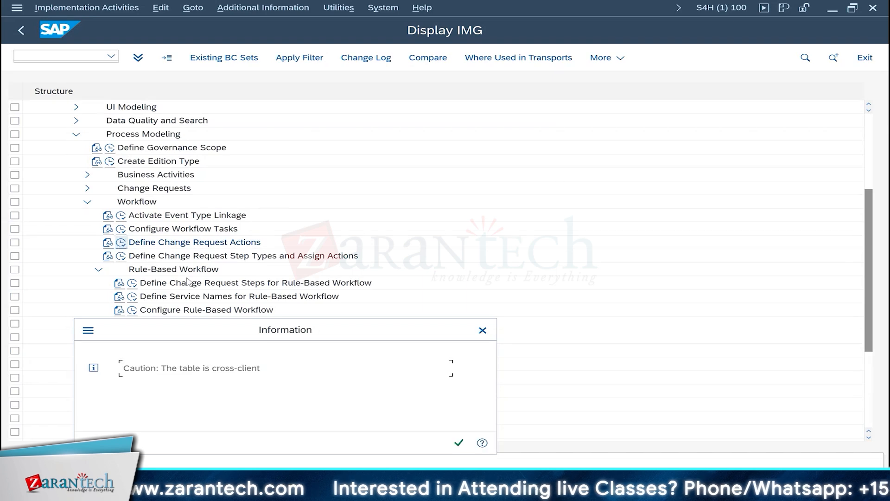
{"action": "left_click", "coordinate": [458, 444]}
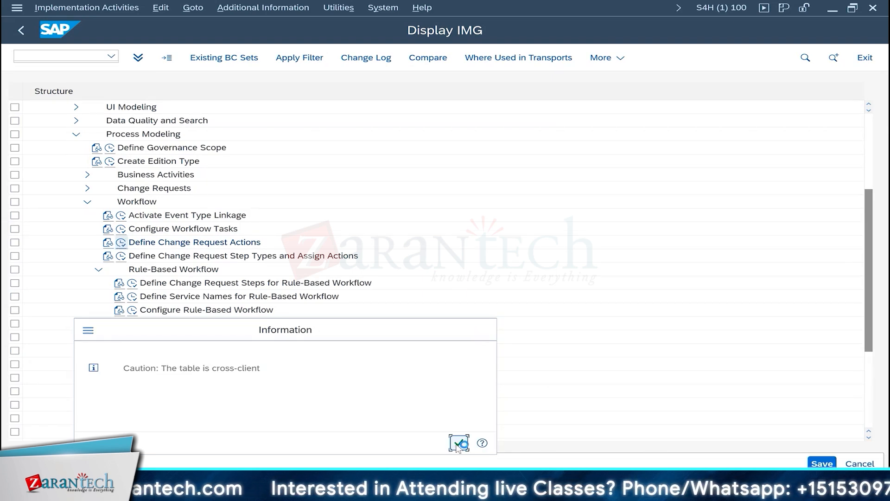
Examine the change request actions, going through their numbers, descriptions and pushbutton texts
{"action": "left_click_drag", "start_coordinate": [49, 123], "coordinate": [16, 138]}
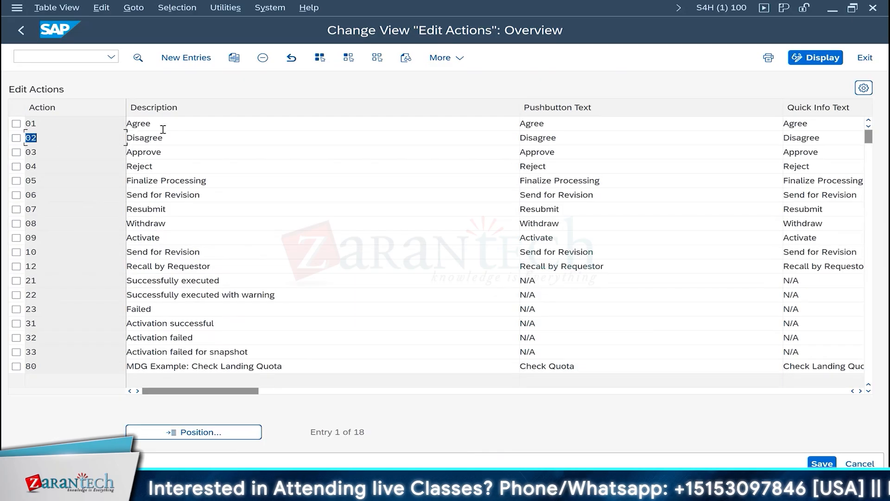
{"action": "left_click_drag", "start_coordinate": [159, 124], "coordinate": [101, 135]}
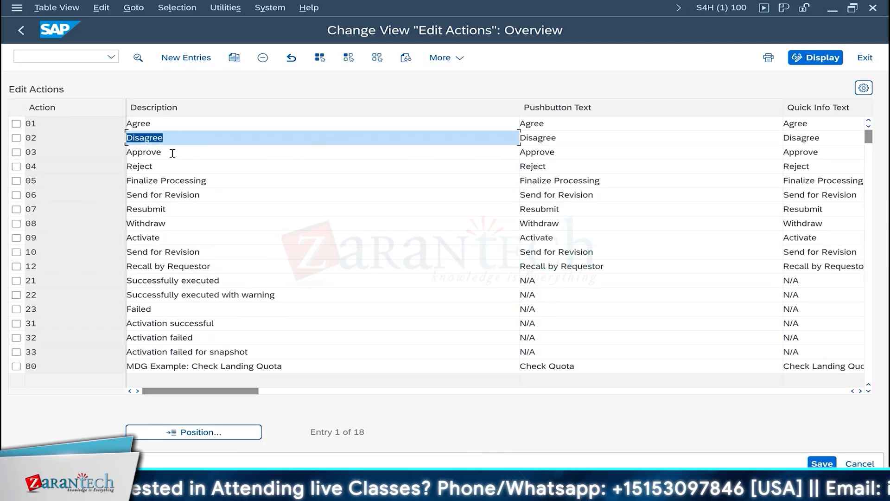
{"action": "left_click_drag", "start_coordinate": [172, 153], "coordinate": [103, 153]}
{"action": "left_click_drag", "start_coordinate": [155, 166], "coordinate": [69, 164]}
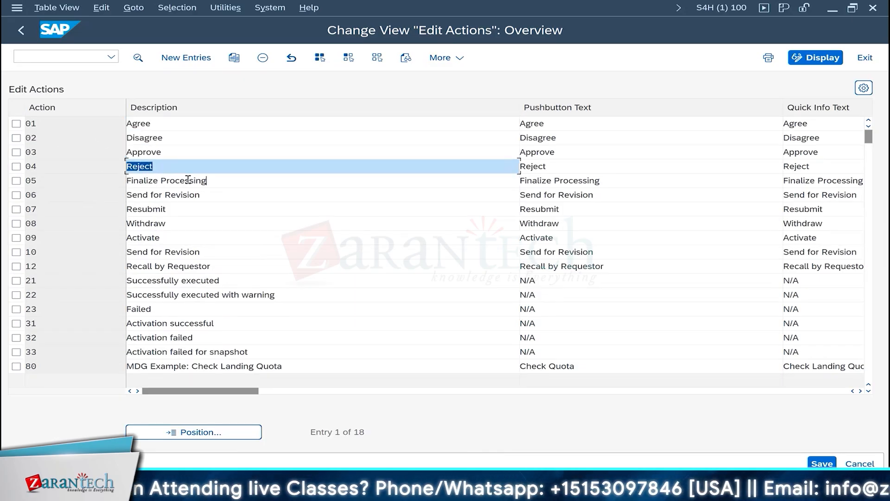
{"action": "left_click_drag", "start_coordinate": [188, 181], "coordinate": [95, 182]}
{"action": "left_click_drag", "start_coordinate": [207, 194], "coordinate": [95, 192]}
{"action": "left_click_drag", "start_coordinate": [177, 208], "coordinate": [93, 205]}
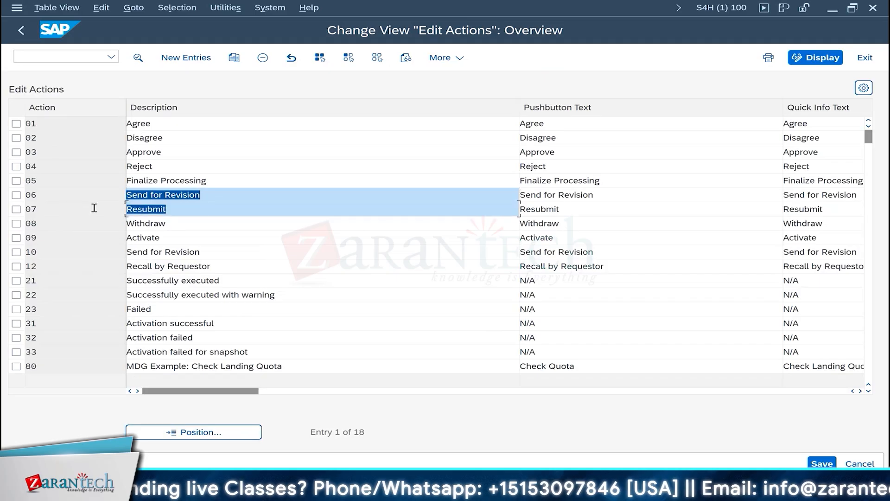
{"action": "mouse_move", "coordinate": [169, 223]}
{"action": "left_mouse_down"}
{"action": "mouse_move", "coordinate": [108, 223]}
{"action": "mouse_move", "coordinate": [162, 238]}
{"action": "left_mouse_up"}
{"action": "left_click_drag", "start_coordinate": [233, 258], "coordinate": [60, 253]}
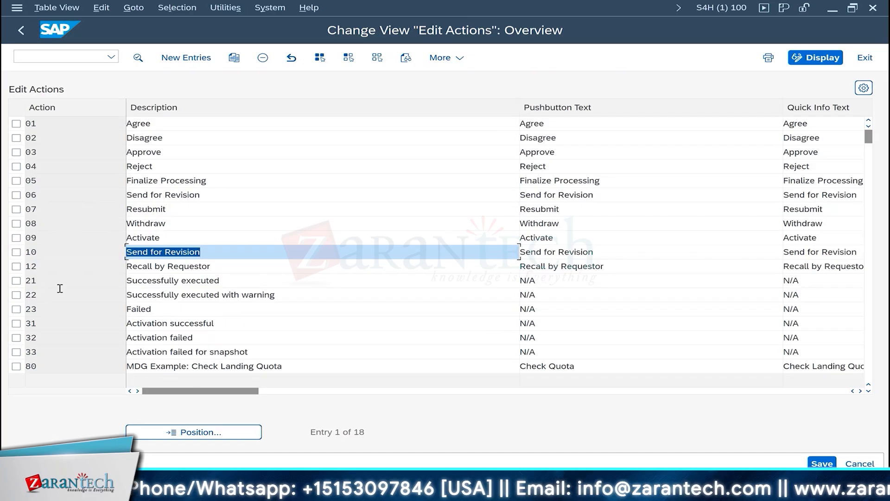
{"action": "left_click_drag", "start_coordinate": [570, 123], "coordinate": [497, 125]}
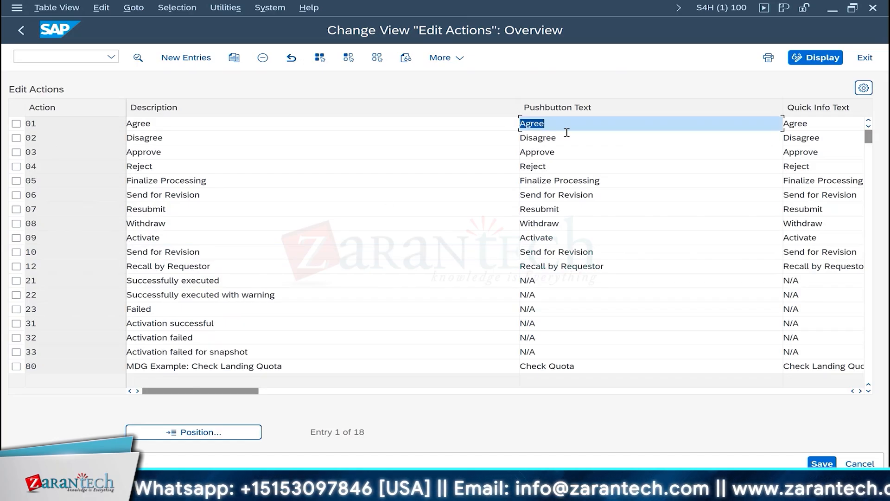
{"action": "left_click_drag", "start_coordinate": [567, 135], "coordinate": [502, 136]}
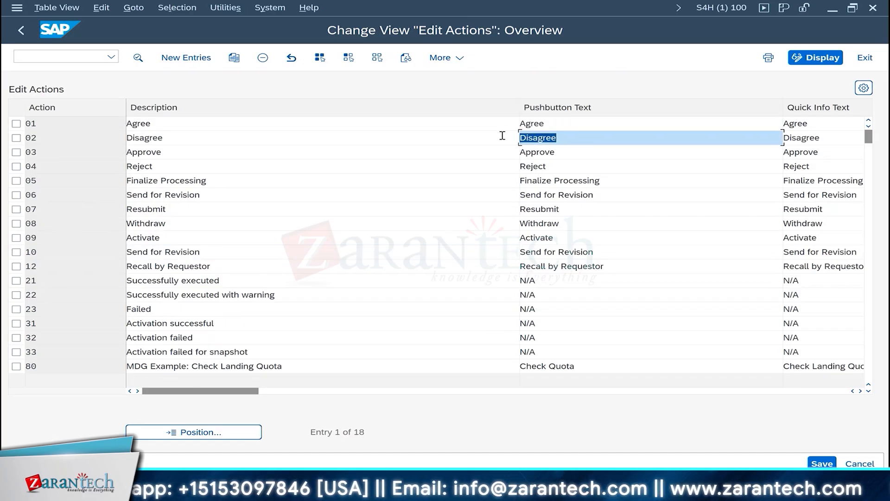
Return to the IMG structure and open the Define Change Request Step Types and Assign Actions activity
{"action": "left_click", "coordinate": [19, 32]}
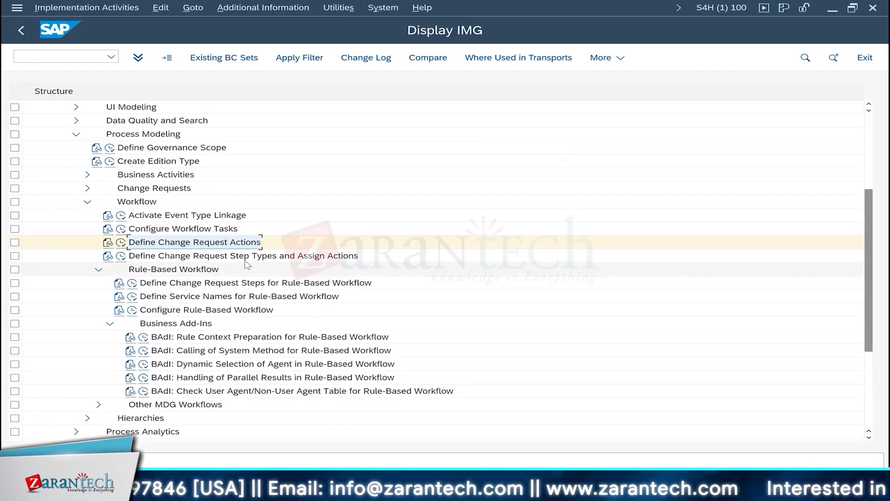
{"action": "left_click", "coordinate": [246, 257]}
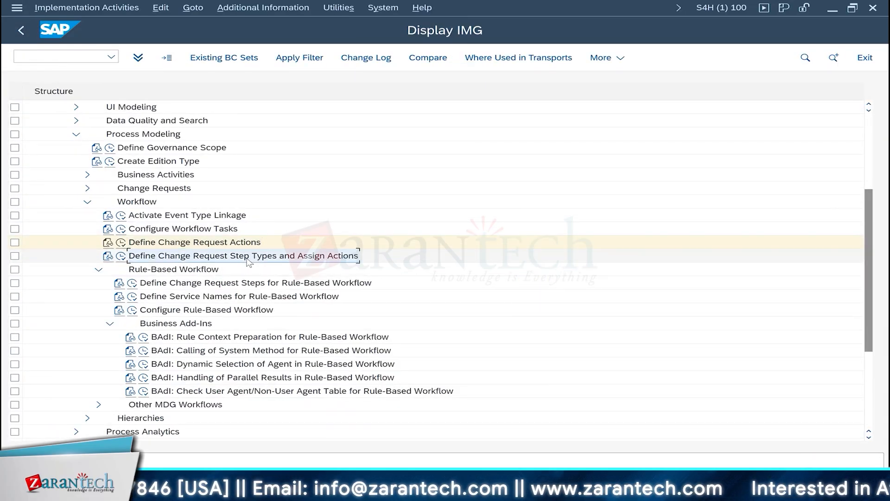
{"action": "left_click", "coordinate": [121, 256]}
{"action": "key", "text": "Return"}
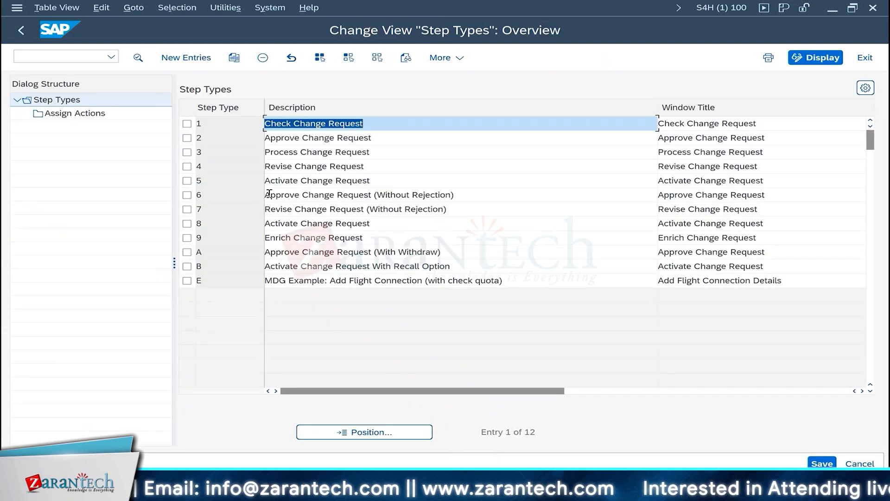
Select step type 2, Approve Change Request, and open its assigned actions
{"action": "left_click", "coordinate": [214, 141]}
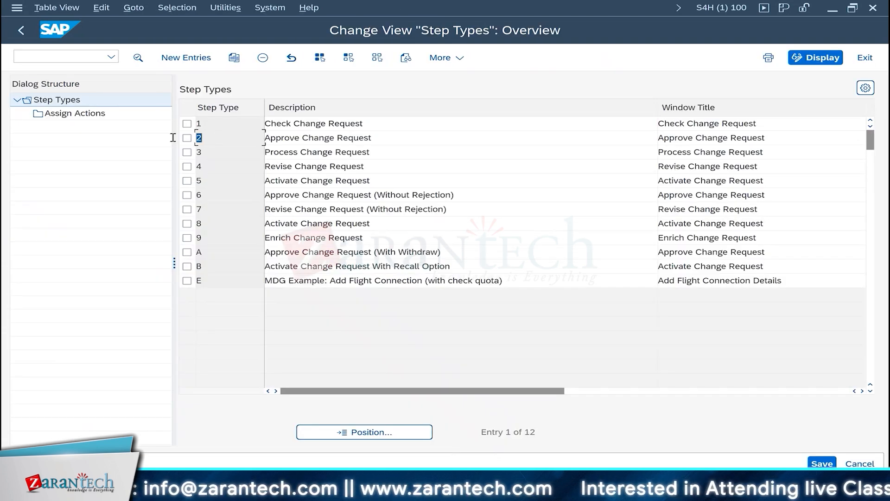
{"action": "double_click", "coordinate": [199, 138]}
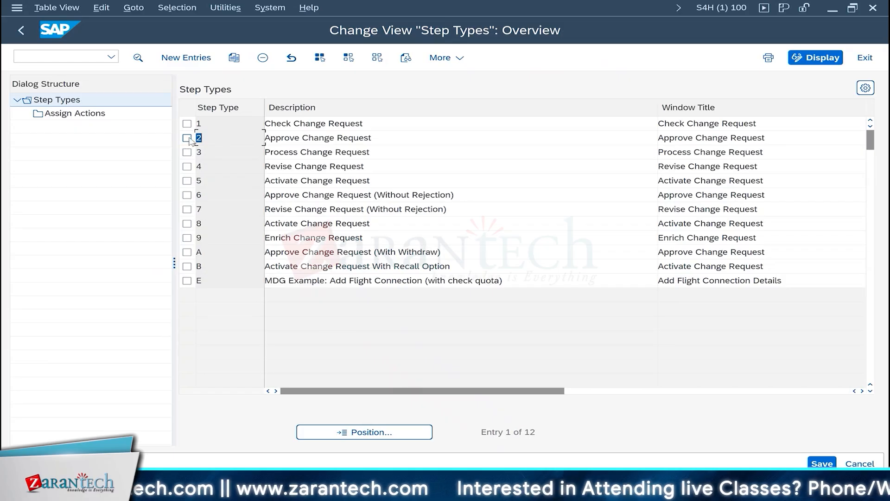
{"action": "left_click", "coordinate": [187, 138]}
{"action": "double_click", "coordinate": [95, 117]}
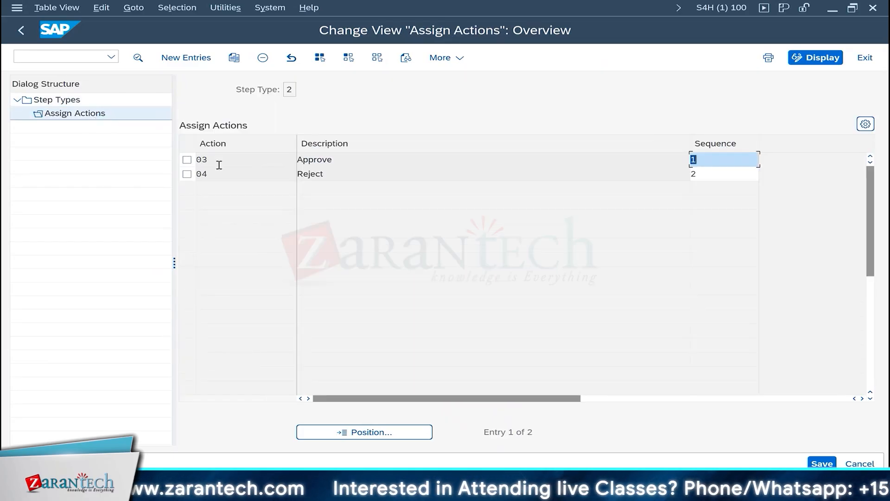
Review the action numbers and descriptions assigned to step type 2
{"action": "left_click", "coordinate": [345, 162]}
{"action": "left_click_drag", "start_coordinate": [276, 161], "coordinate": [274, 161]}
{"action": "left_click_drag", "start_coordinate": [330, 174], "coordinate": [290, 173]}
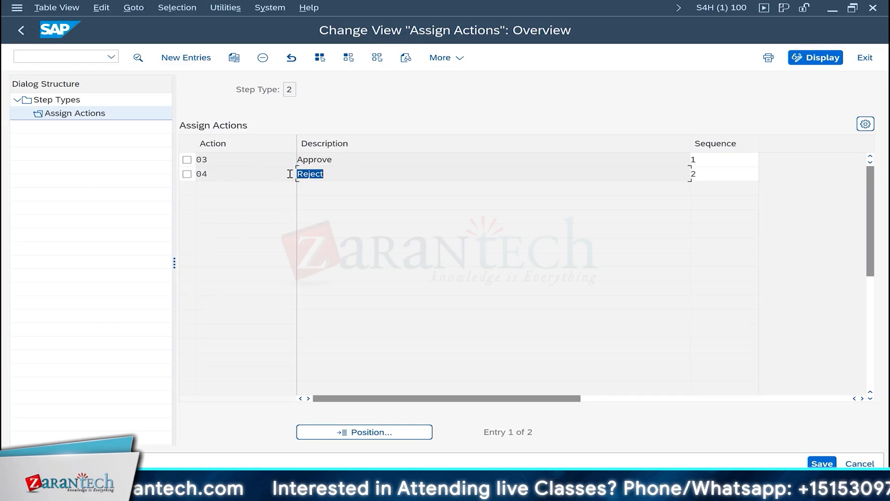
{"action": "left_click", "coordinate": [294, 90]}
{"action": "left_click", "coordinate": [208, 162]}
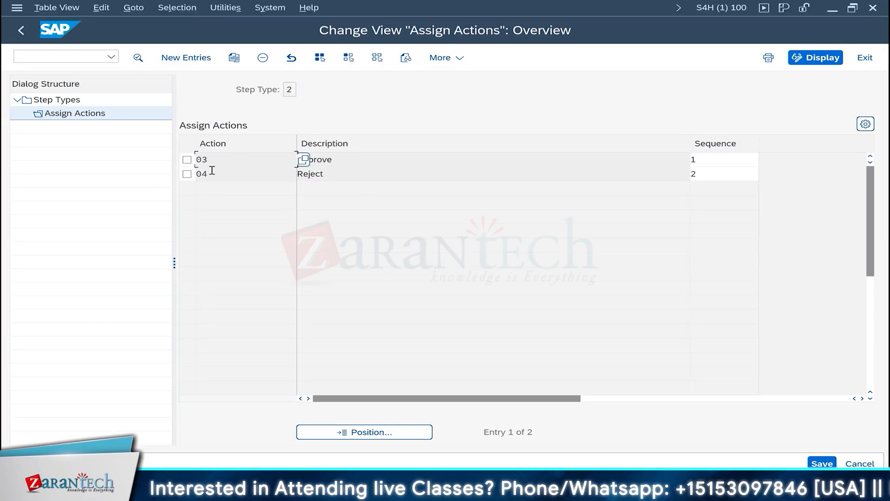
{"action": "left_click", "coordinate": [212, 172]}
Back in the planning spreadsheet, set the Step Type of Condition Alias 1 to 2 in cell E22 of the User Agent Decision Table
{"action": "key", "text": "alt+Tab"}
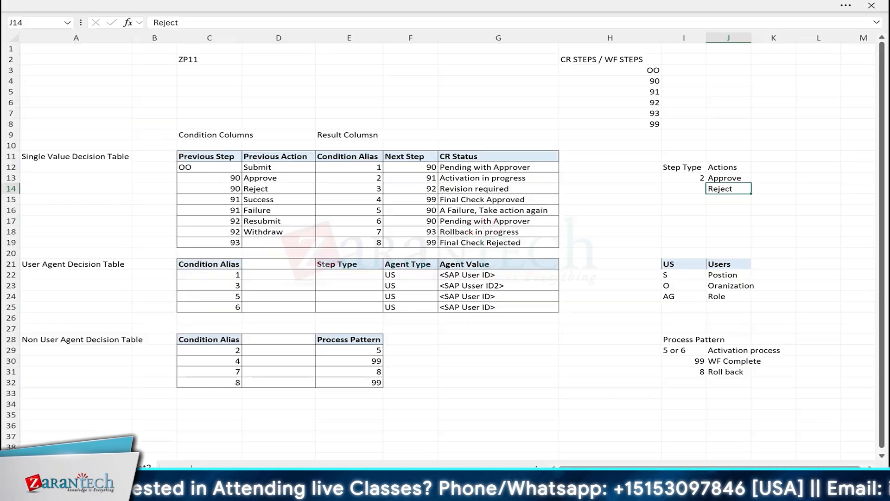
{"action": "left_click", "coordinate": [369, 277]}
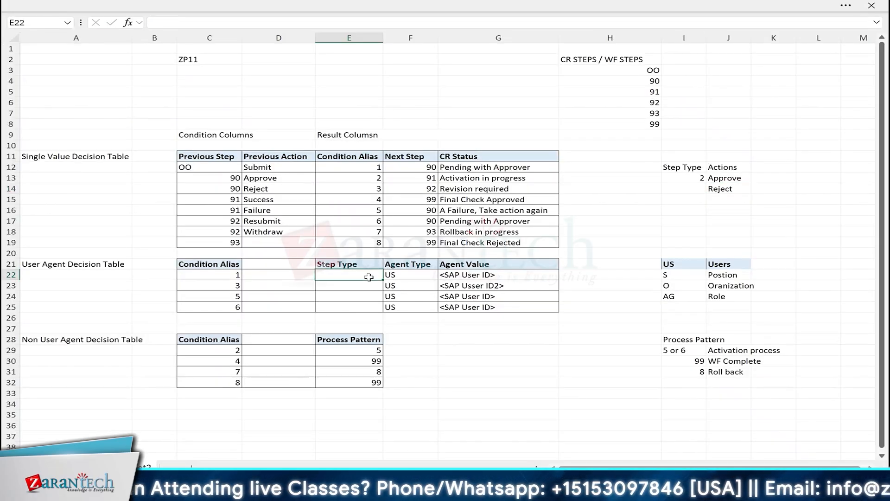
{"action": "type", "text": "2"}
{"action": "key", "text": "Return"}
{"action": "left_click", "coordinate": [368, 276]}
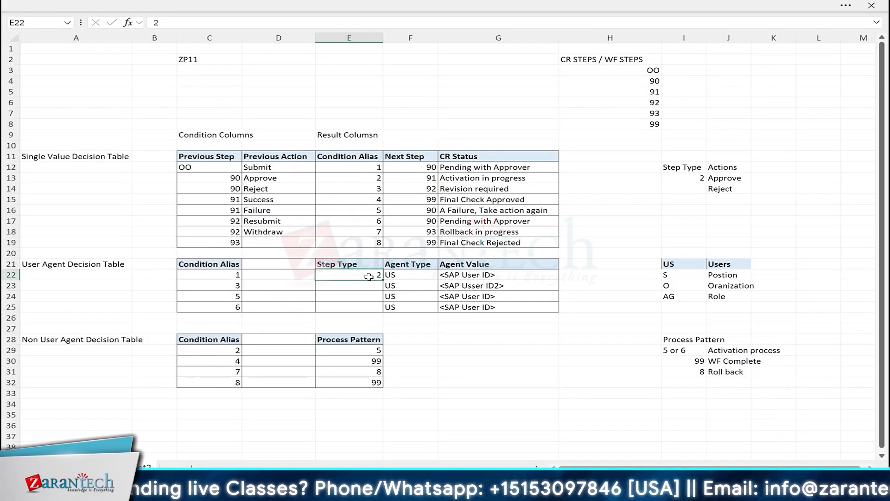
{"action": "left_click", "coordinate": [469, 275]}
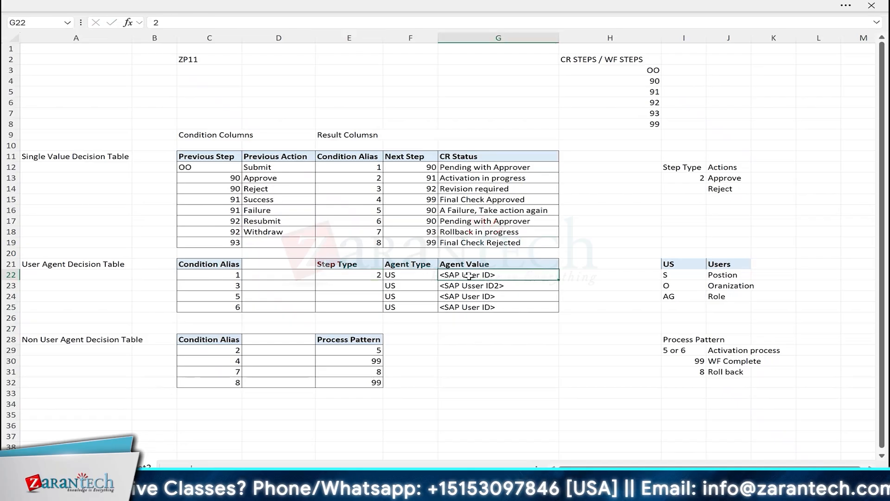
{"action": "left_click_drag", "start_coordinate": [431, 275], "coordinate": [484, 278]}
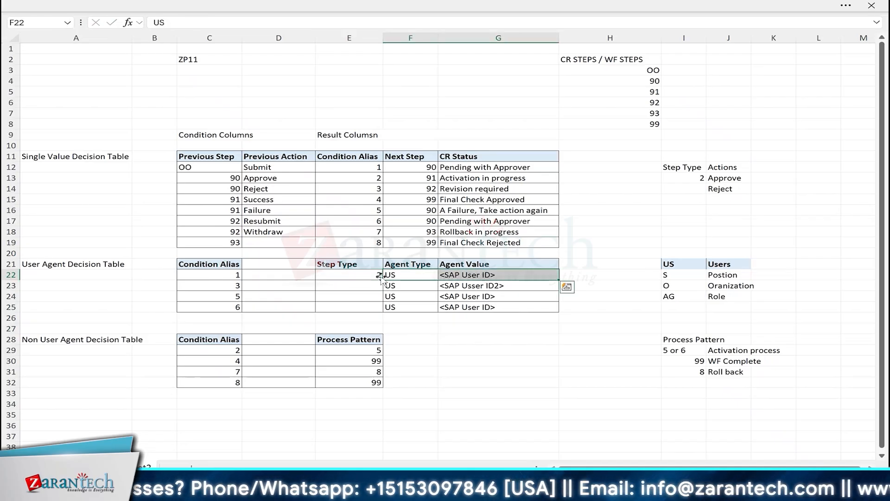
{"action": "left_click", "coordinate": [363, 276]}
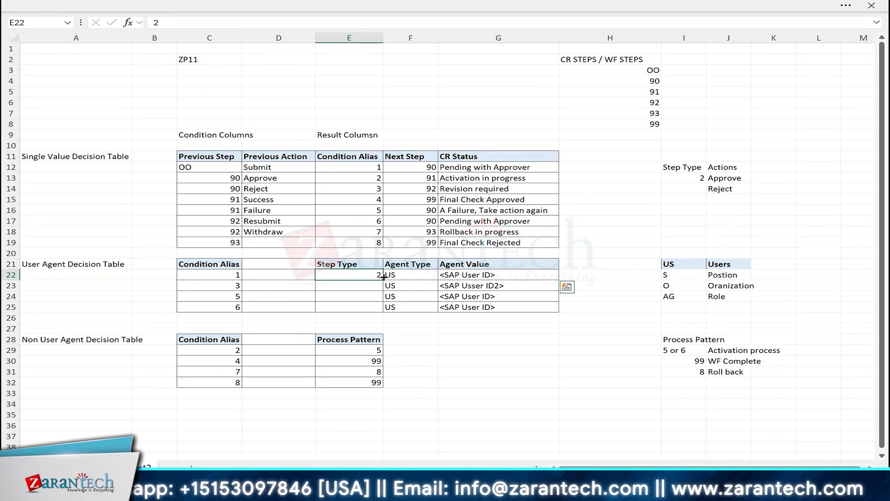
Switch to the SAP Assign Actions overview and review the actions assigned to step type 2
{"action": "left_click", "coordinate": [536, 490]}
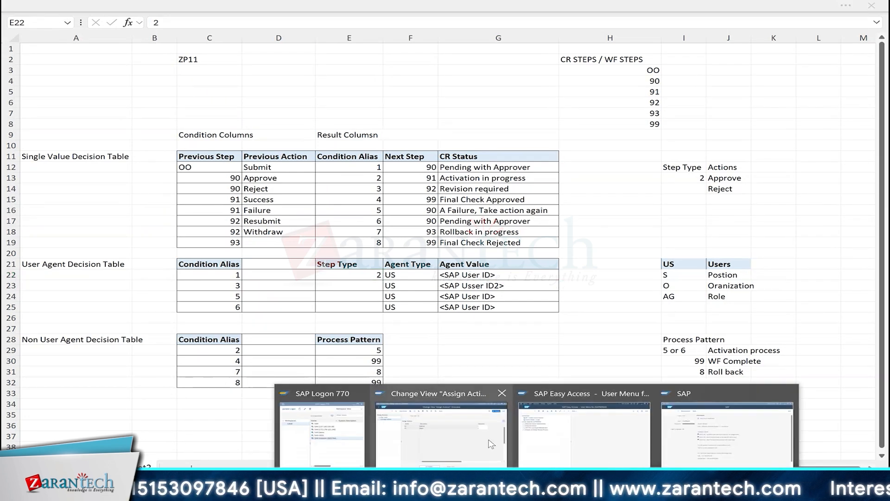
{"action": "left_click", "coordinate": [456, 440]}
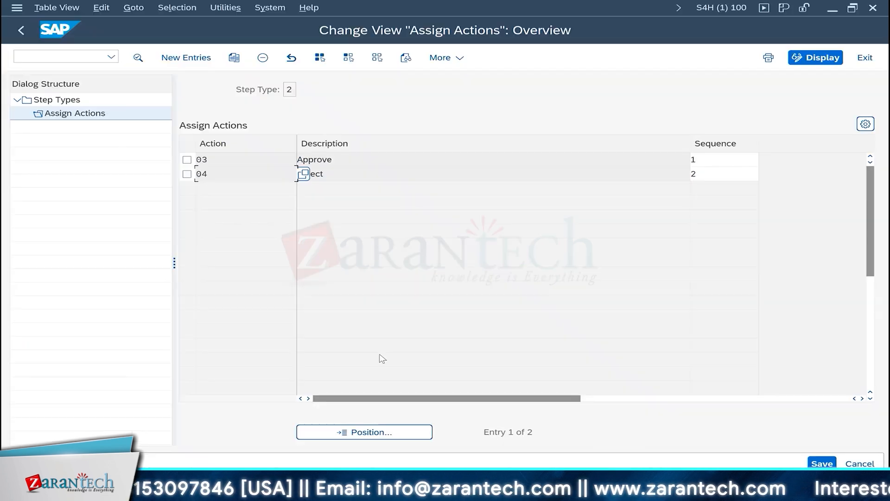
{"action": "left_click", "coordinate": [318, 171]}
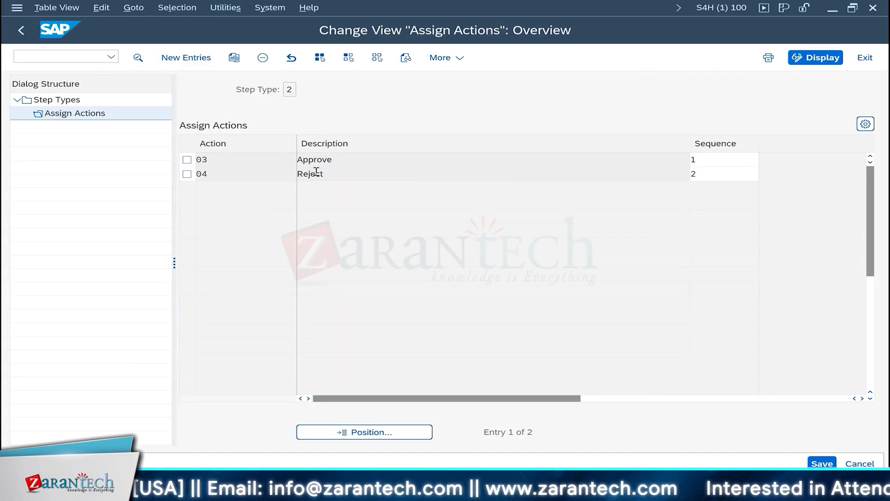
In the planning spreadsheet, compare step type 2's Approve and Reject actions with the step 90 rows of the Single Value Decision Table
{"action": "key", "text": "alt+Tab"}
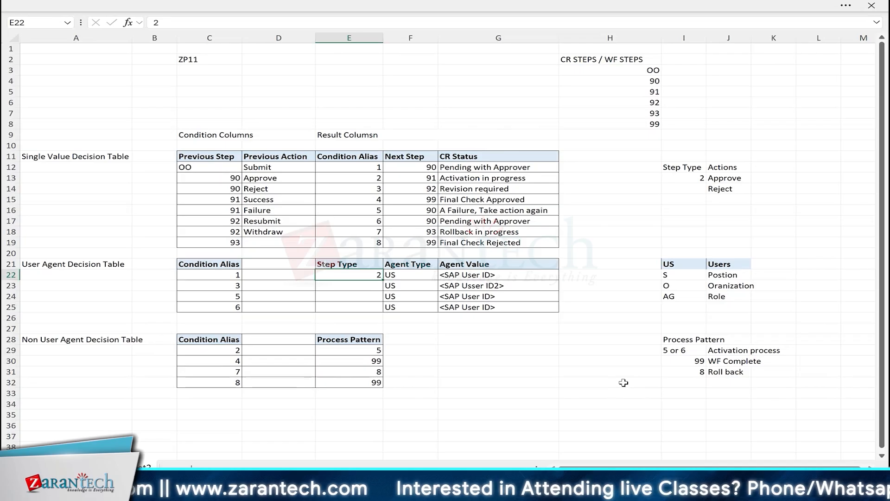
{"action": "left_click", "coordinate": [222, 177]}
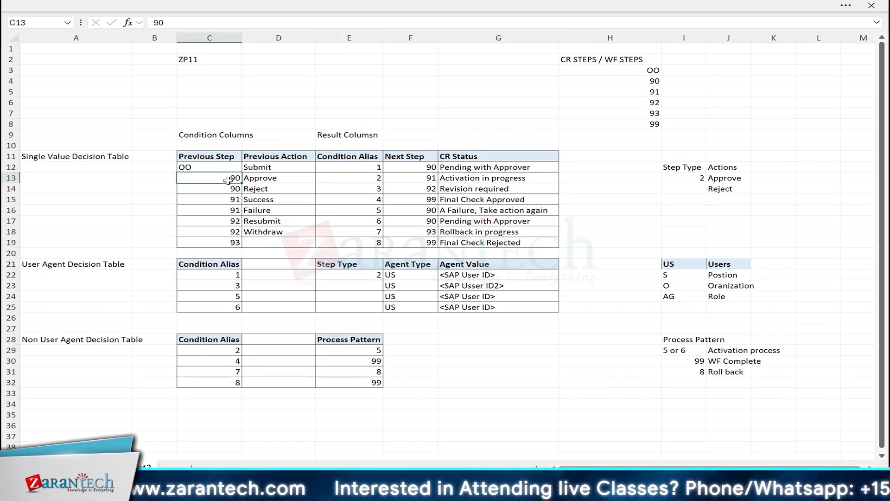
{"action": "left_click_drag", "start_coordinate": [224, 176], "coordinate": [280, 178]}
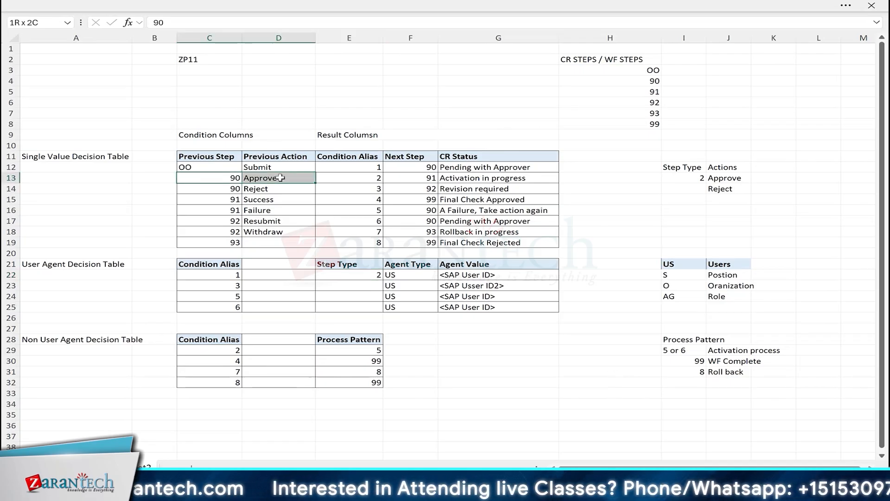
{"action": "left_click_drag", "start_coordinate": [228, 189], "coordinate": [269, 188]}
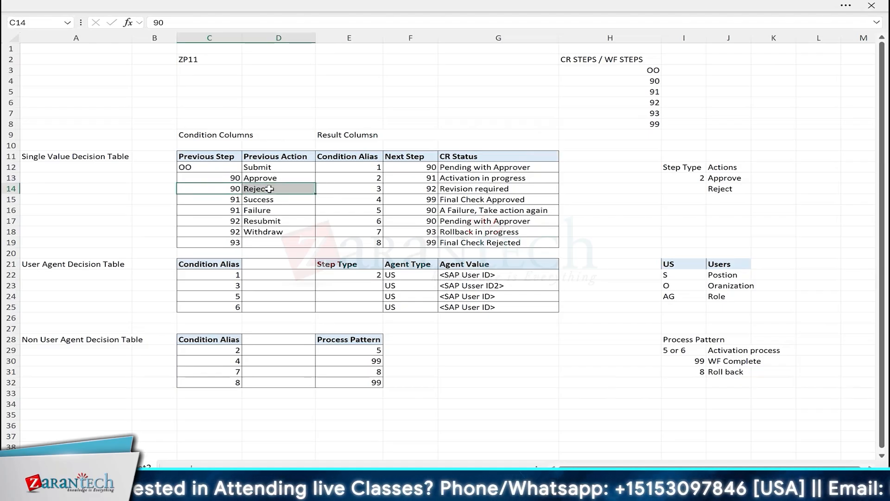
{"action": "left_click", "coordinate": [368, 276]}
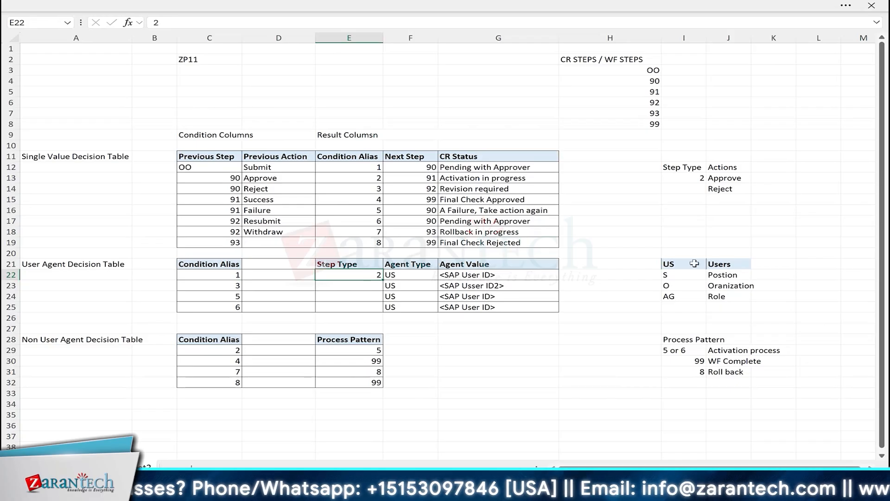
{"action": "left_click_drag", "start_coordinate": [719, 178], "coordinate": [721, 194]}
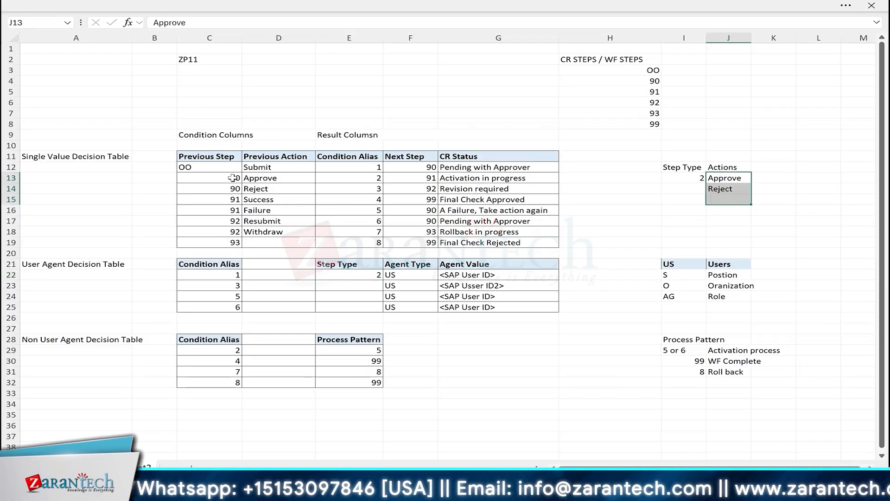
{"action": "left_click_drag", "start_coordinate": [232, 178], "coordinate": [281, 188]}
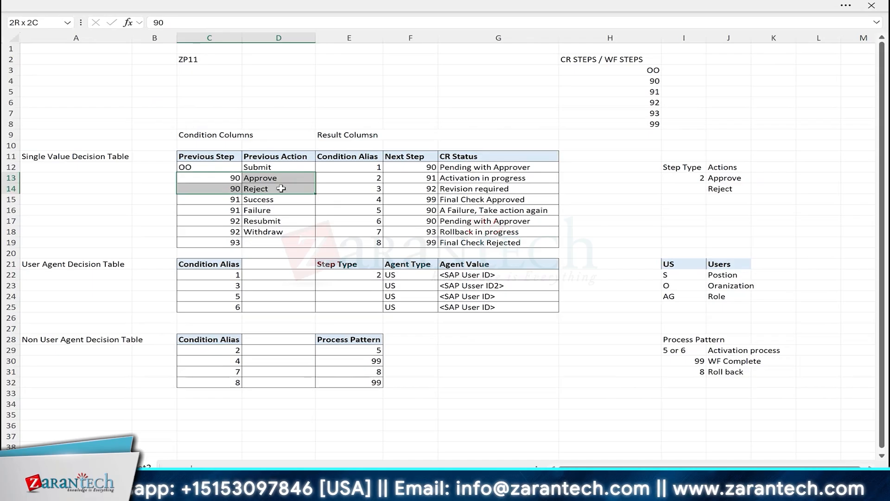
{"action": "left_click", "coordinate": [359, 275]}
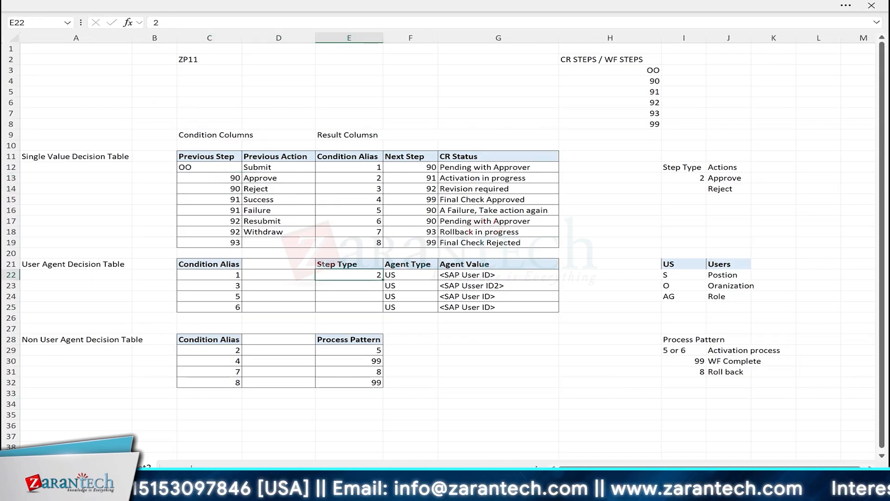
Return to the SAP step types list and open the assigned actions of step type 3, Process Change Request
{"action": "left_click", "coordinate": [536, 490]}
{"action": "left_click", "coordinate": [471, 429]}
{"action": "left_click", "coordinate": [21, 31]}
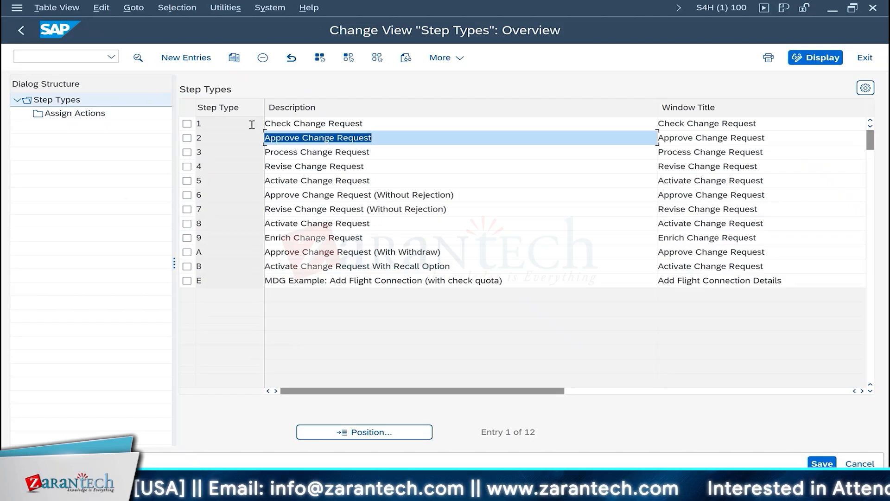
{"action": "left_click_drag", "start_coordinate": [209, 153], "coordinate": [186, 153]}
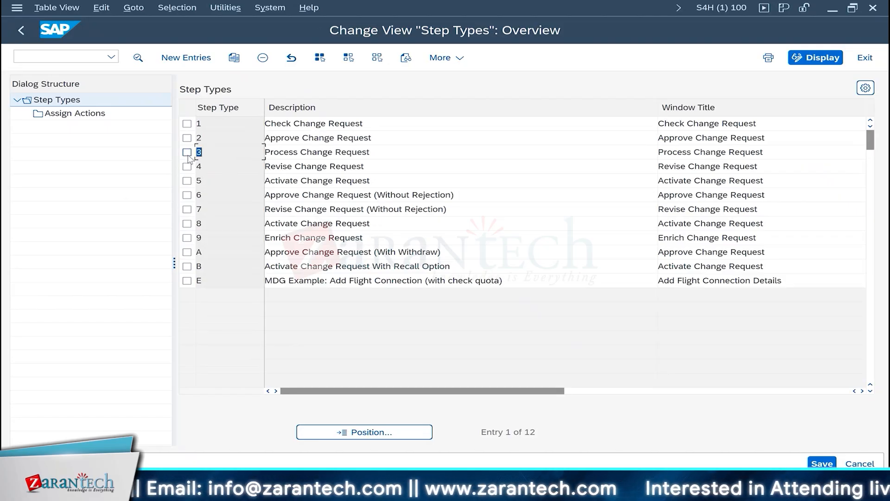
{"action": "left_click", "coordinate": [187, 152]}
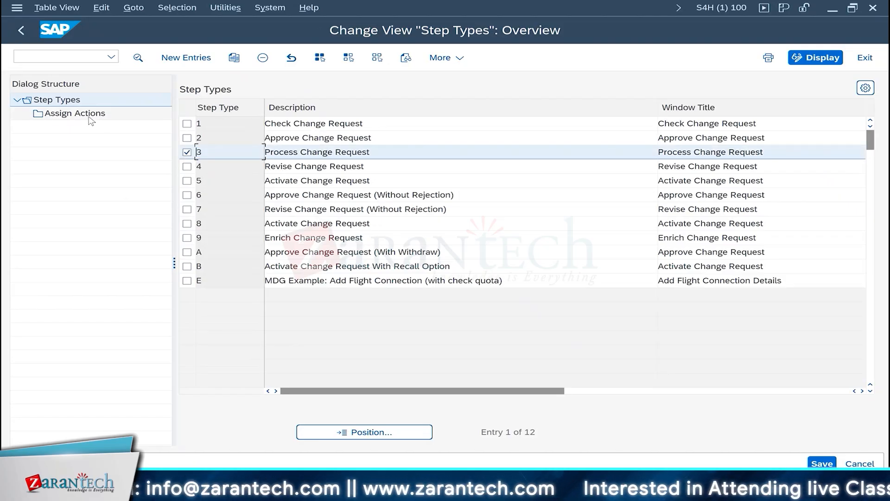
{"action": "double_click", "coordinate": [92, 117]}
{"action": "left_click_drag", "start_coordinate": [304, 159], "coordinate": [199, 173]}
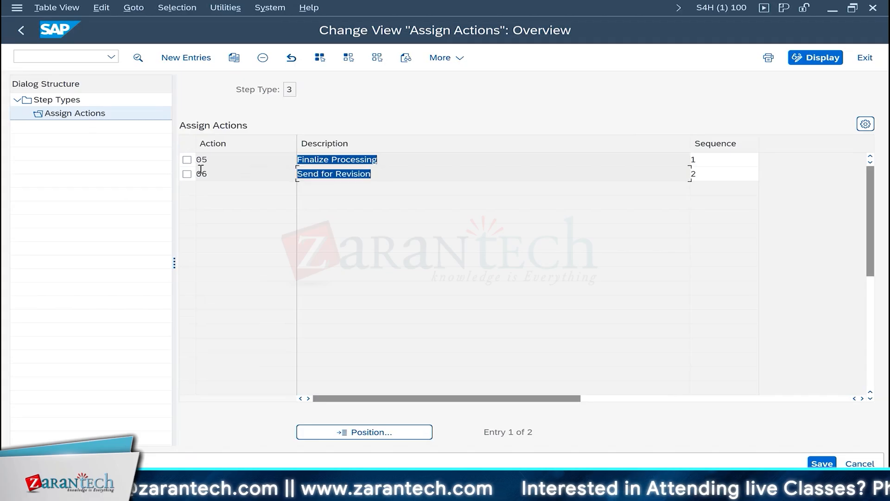
In the planning spreadsheet, enter step type 3 in cell I16, with its actions Finalize Processing in J17 and Send for Revision in J18
{"action": "key", "text": "alt+Tab"}
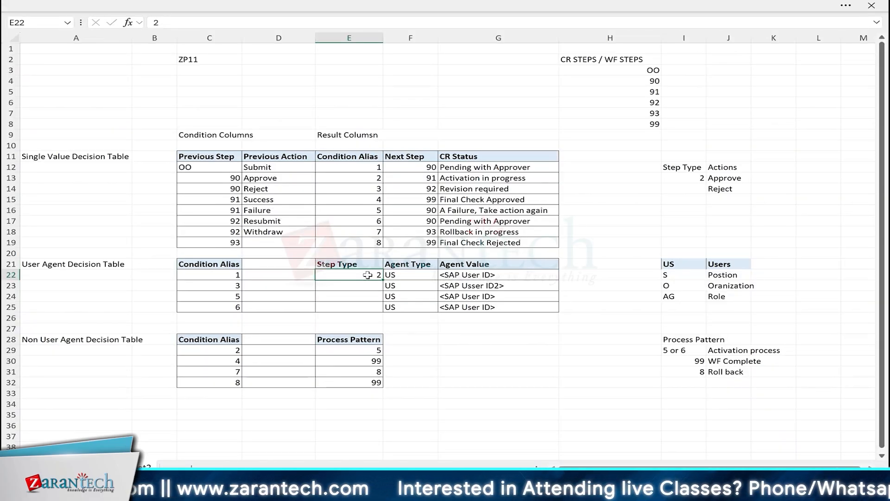
{"action": "left_click", "coordinate": [692, 212]}
{"action": "type", "text": "3"}
{"action": "key", "text": "Return"}
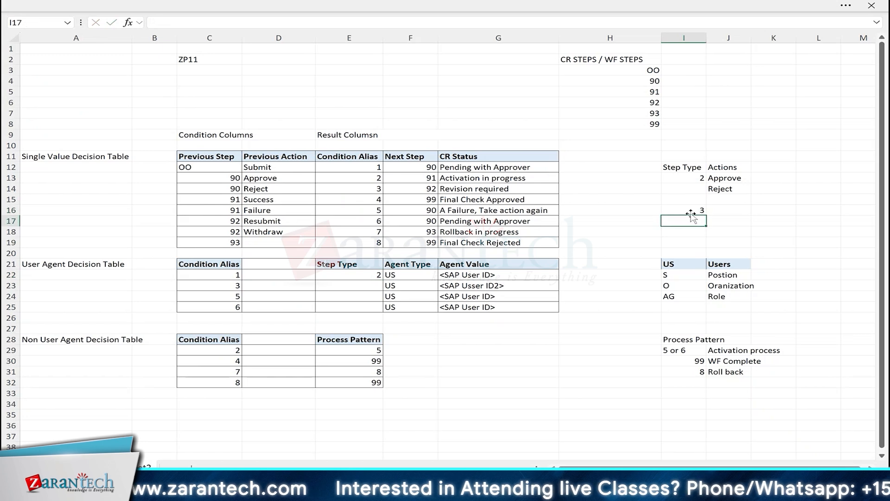
{"action": "left_click", "coordinate": [721, 218]}
{"action": "type", "text": "Finalize Pro"}
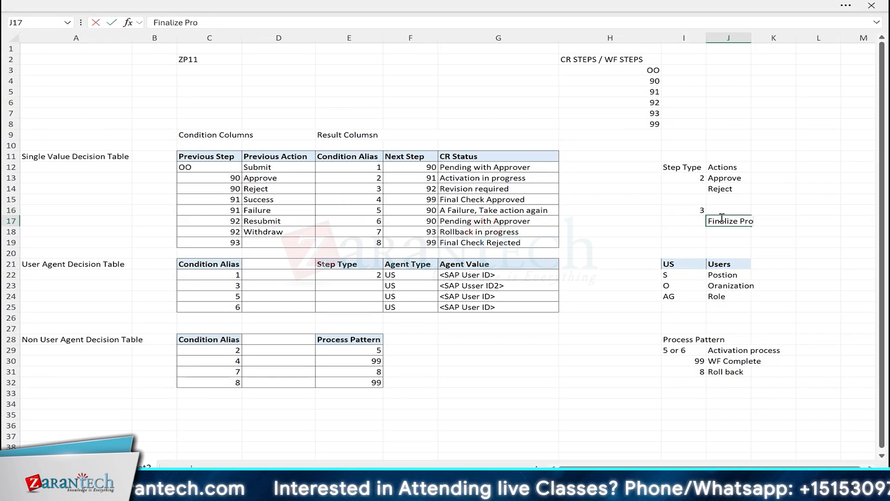
{"action": "type", "text": "cessing"}
{"action": "key", "text": "Return"}
{"action": "type", "text": "Send"}
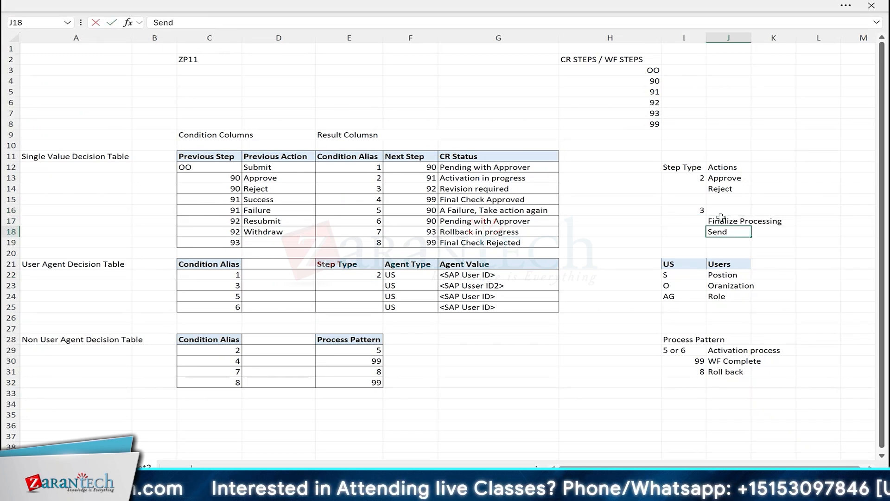
{"action": "type", "text": " for Revision"}
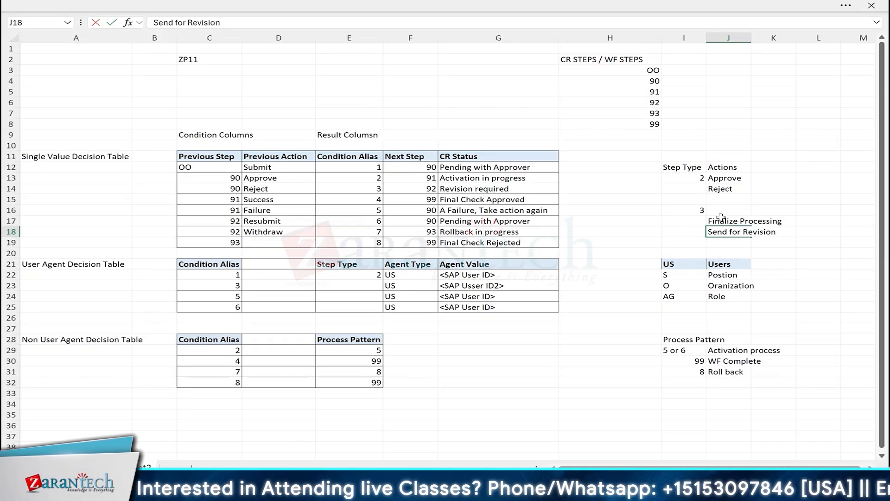
{"action": "key", "text": "Return"}
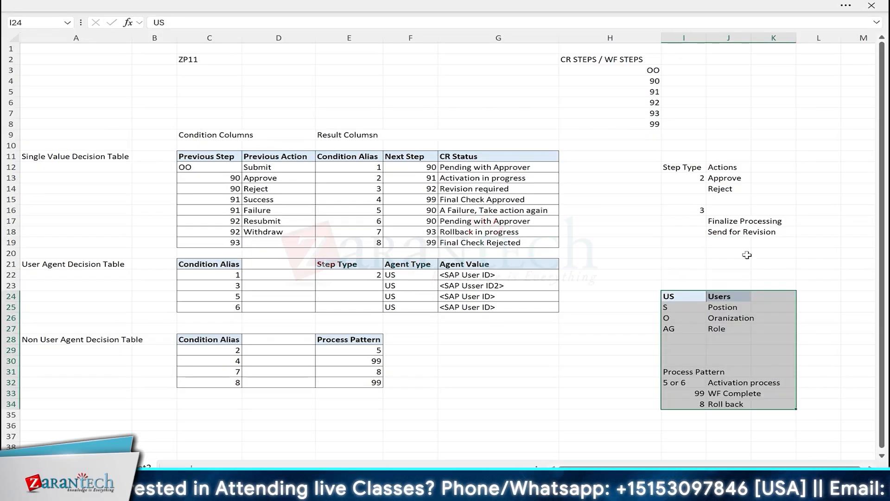
Compare step type 3's Finalize Processing and Send for Revision actions with the step 90 Approve row of the Single Value Decision Table
{"action": "left_click_drag", "start_coordinate": [716, 208], "coordinate": [733, 231]}
{"action": "left_click", "coordinate": [724, 223]}
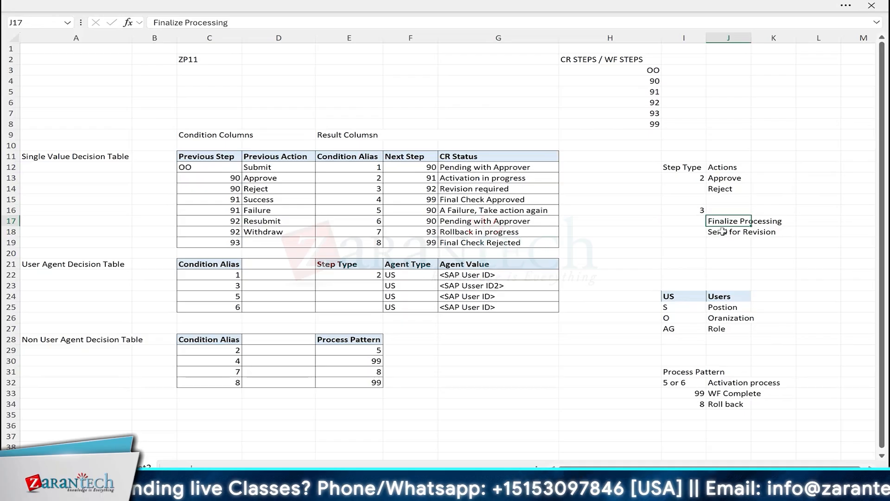
{"action": "left_click", "coordinate": [722, 232]}
{"action": "left_click", "coordinate": [724, 221]}
{"action": "left_click", "coordinate": [723, 231]}
{"action": "left_click", "coordinate": [724, 221]}
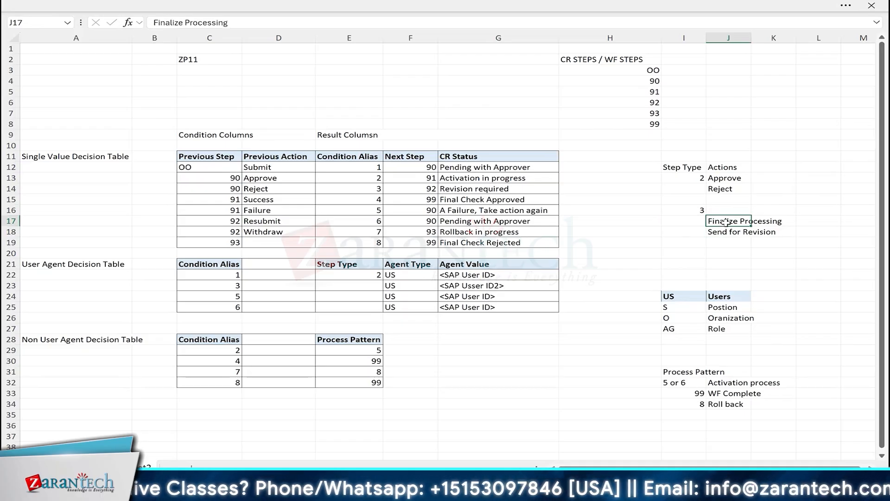
{"action": "left_click", "coordinate": [725, 232]}
{"action": "left_click", "coordinate": [724, 221]}
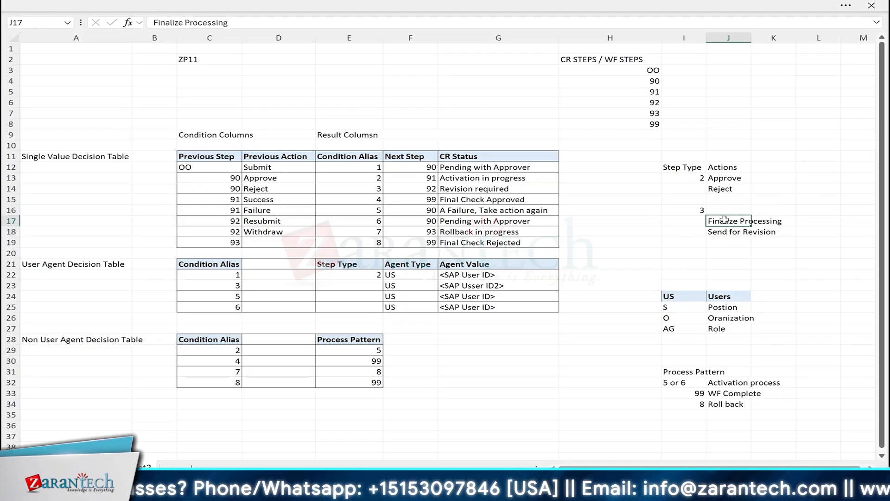
{"action": "left_click", "coordinate": [724, 231]}
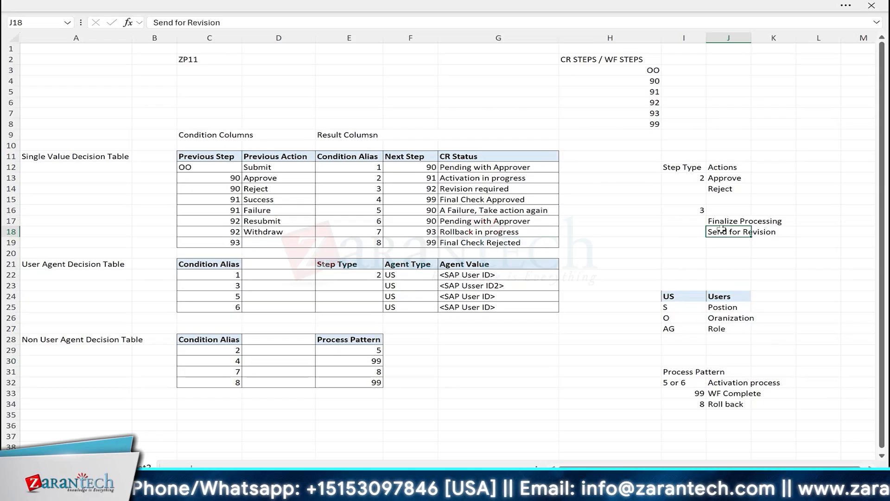
{"action": "left_click", "coordinate": [718, 221]}
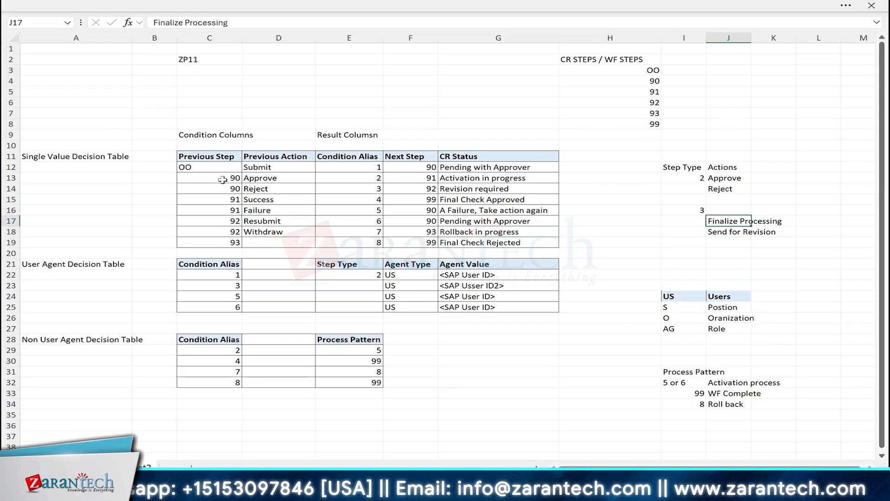
{"action": "left_click_drag", "start_coordinate": [222, 180], "coordinate": [258, 181]}
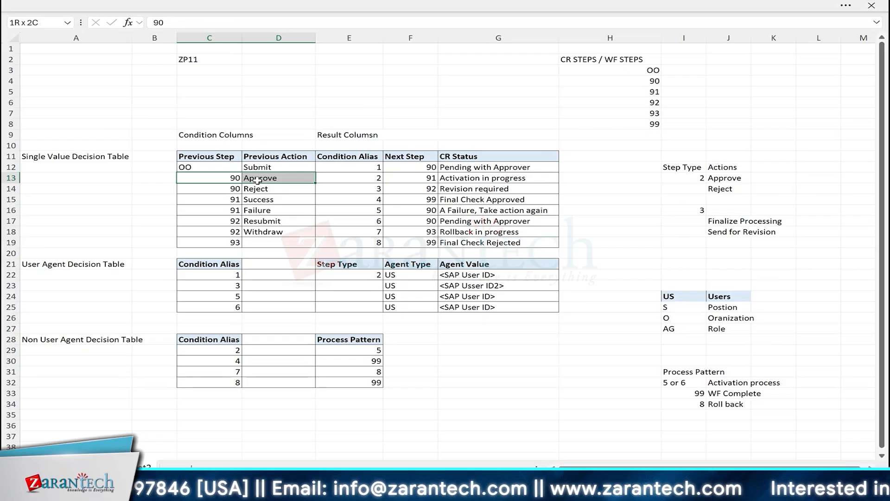
{"action": "left_click_drag", "start_coordinate": [258, 181], "coordinate": [258, 180]}
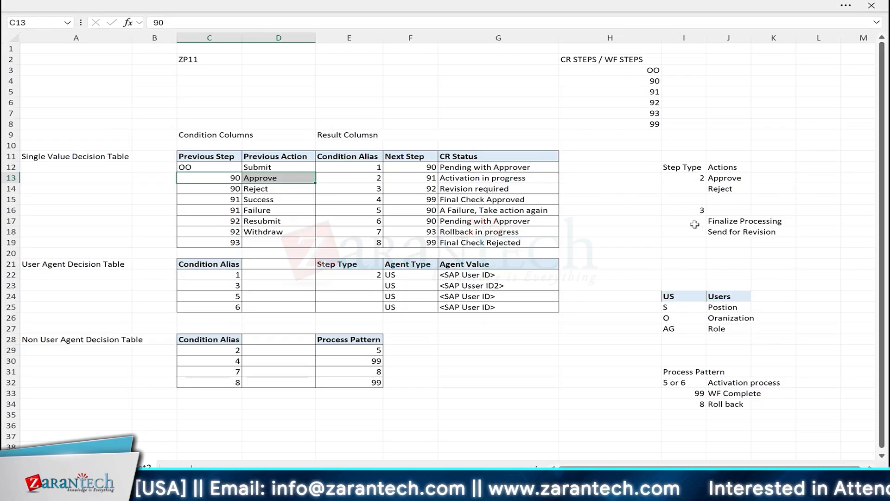
{"action": "left_click", "coordinate": [677, 224]}
{"action": "left_click", "coordinate": [726, 221]}
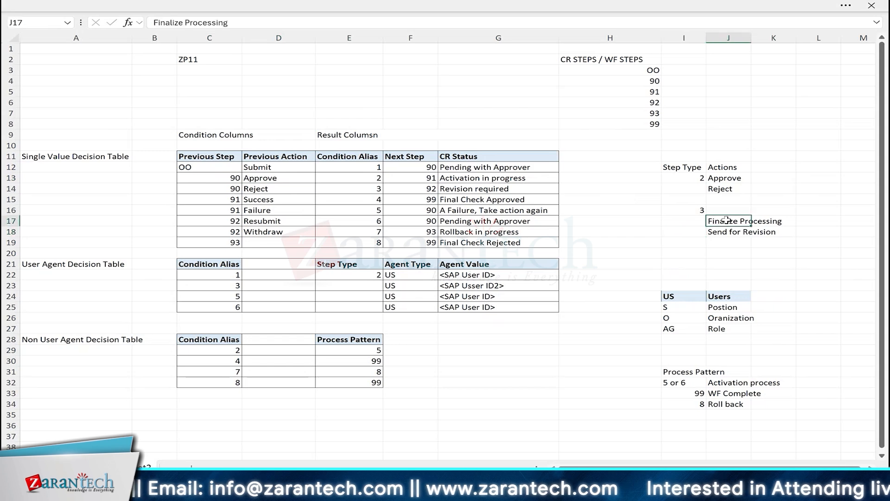
Check the previous steps and actions in C12:D19, especially step 90's Approve and Reject, against the Step Type for Condition Alias 1
{"action": "left_click_drag", "start_coordinate": [216, 169], "coordinate": [282, 239]}
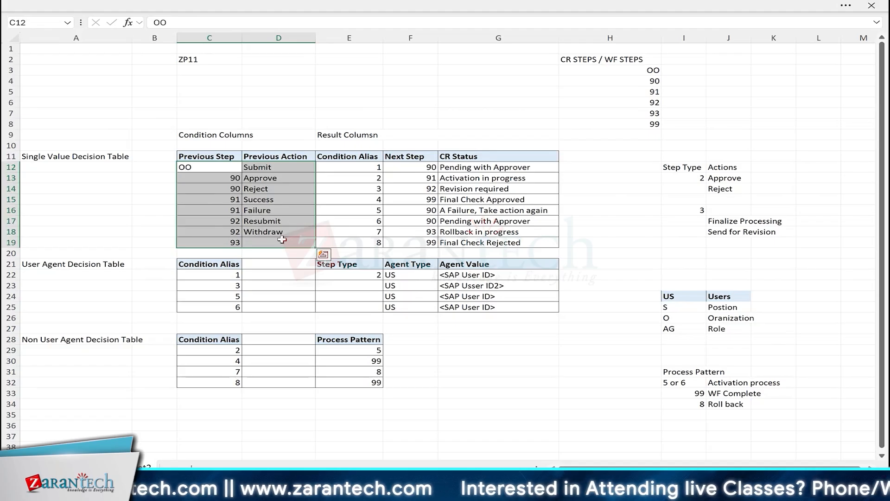
{"action": "left_click", "coordinate": [271, 190]}
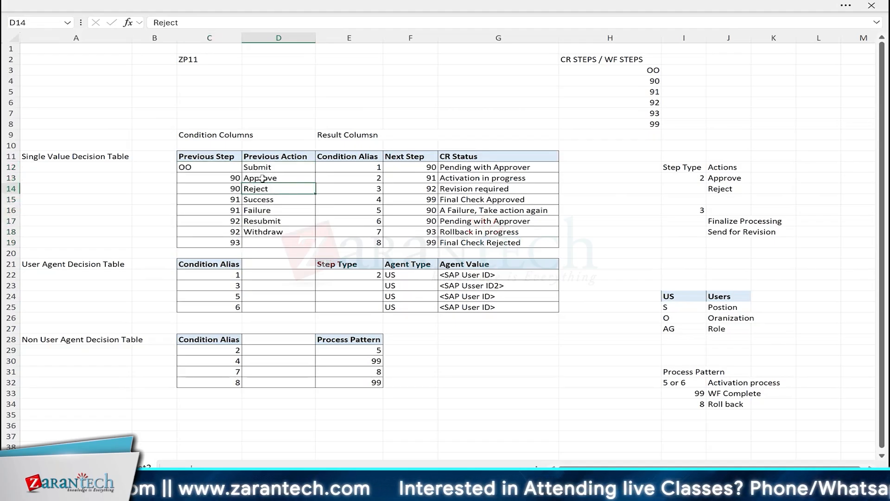
{"action": "left_click", "coordinate": [261, 181]}
{"action": "left_click_drag", "start_coordinate": [261, 182], "coordinate": [224, 188]}
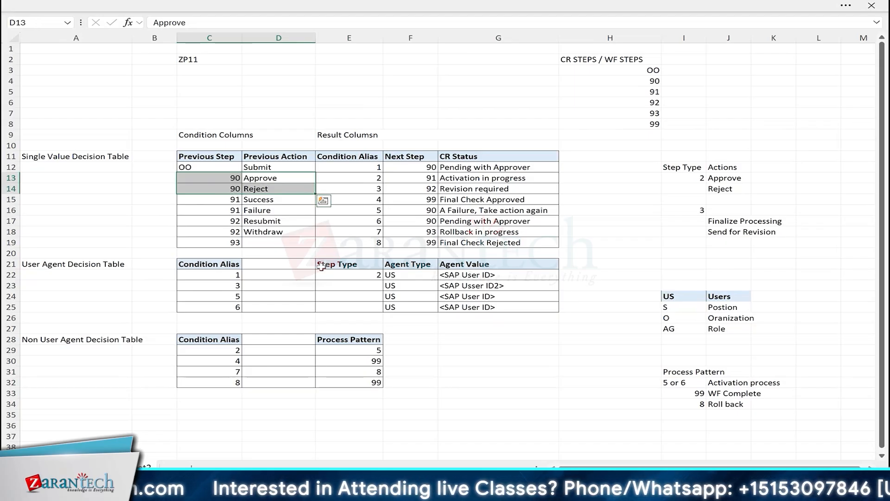
{"action": "left_click", "coordinate": [360, 274]}
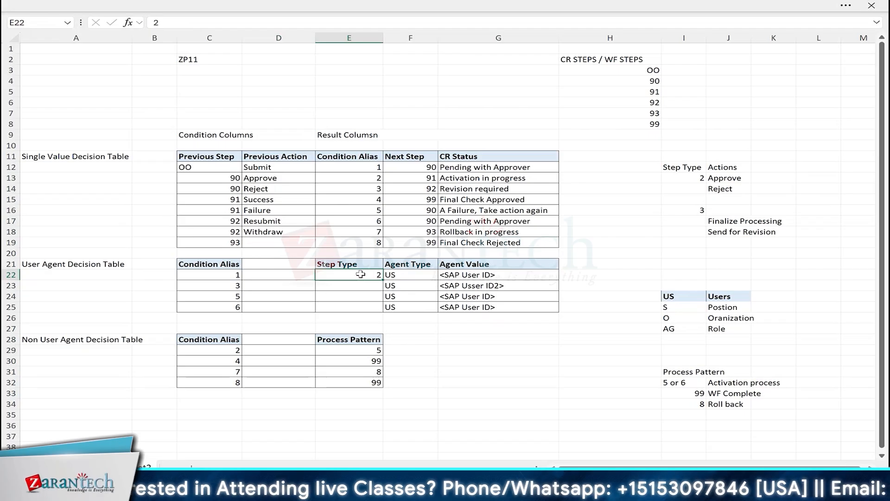
{"action": "left_click", "coordinate": [347, 19]}
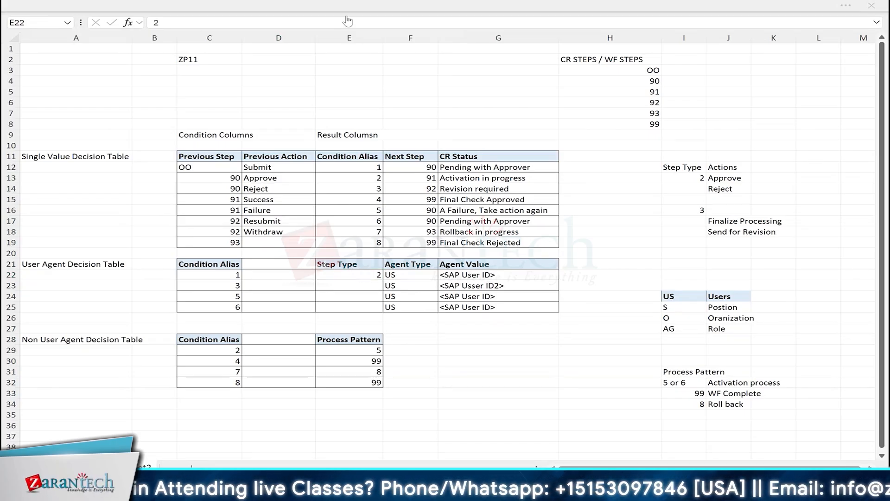
{"action": "left_click", "coordinate": [370, 186]}
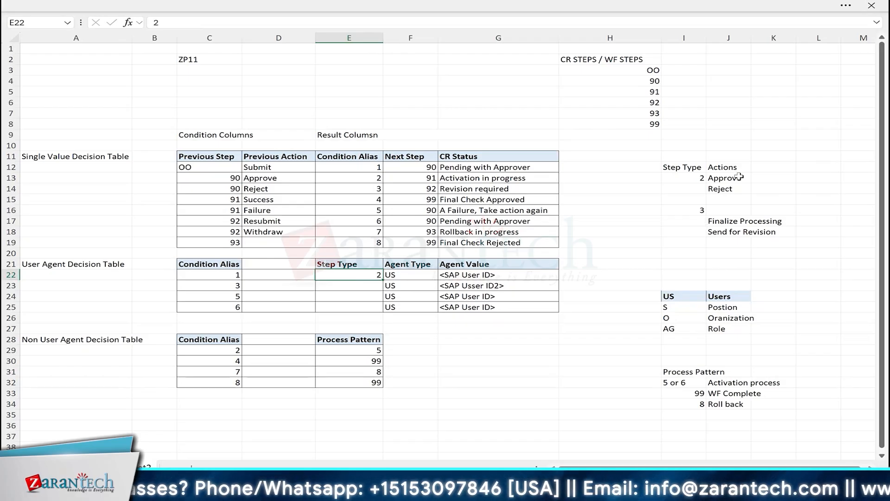
Compare step type 2's Approve and Reject actions with the two step 90 rows of the Single Value Decision Table
{"action": "left_click_drag", "start_coordinate": [730, 167], "coordinate": [723, 190]}
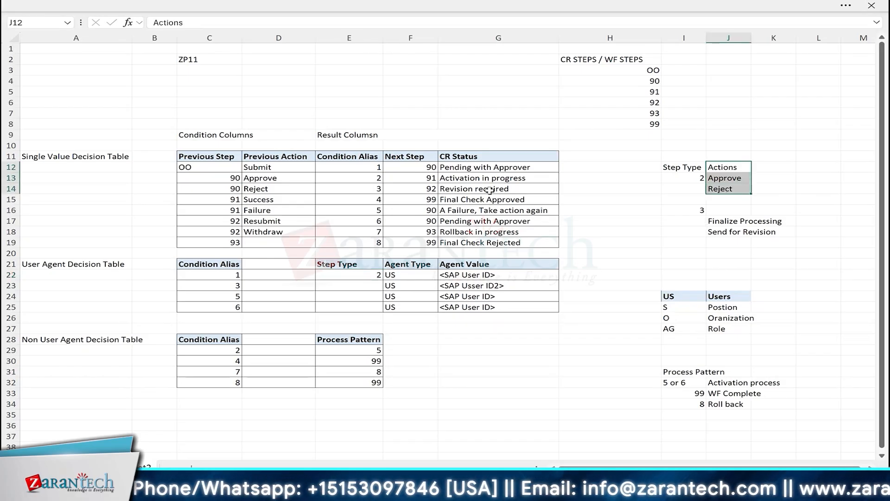
{"action": "left_click_drag", "start_coordinate": [229, 177], "coordinate": [272, 190]}
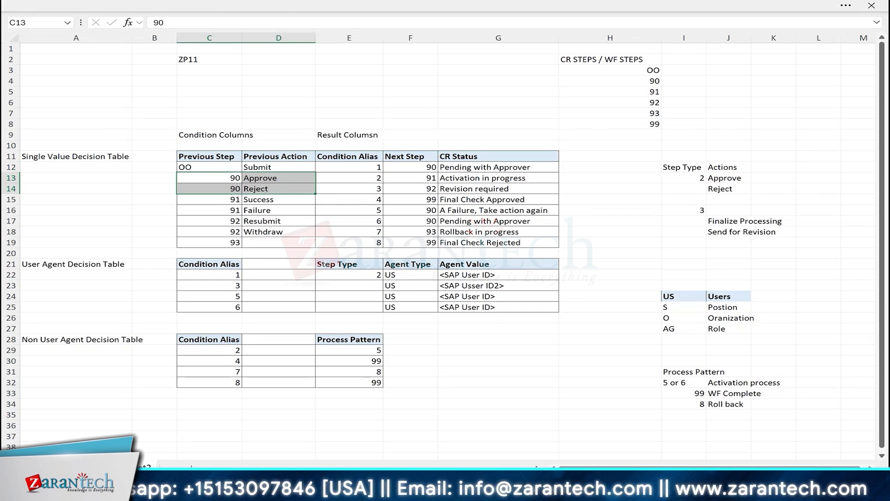
Switch to Business Rule Framework plus, save the User Agent Decision Table, and open the Single Value Decision Table for editing
{"action": "left_click", "coordinate": [498, 438]}
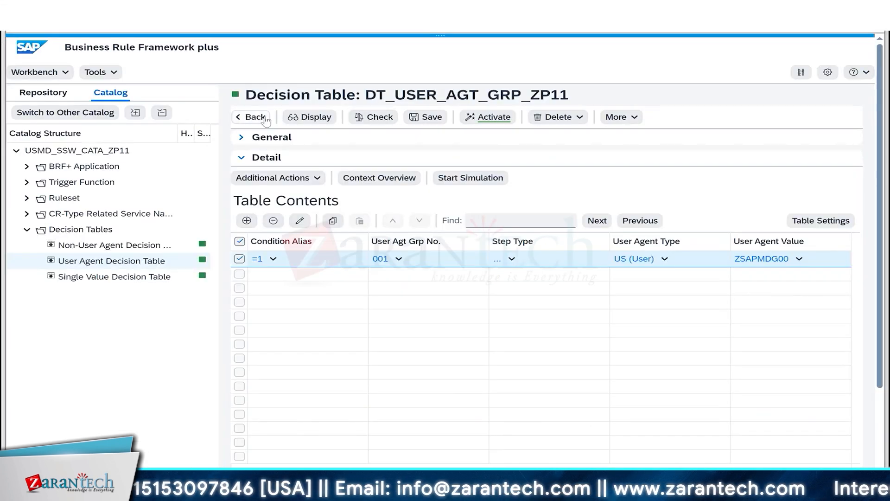
{"action": "left_click", "coordinate": [426, 117]}
{"action": "left_click", "coordinate": [109, 301]}
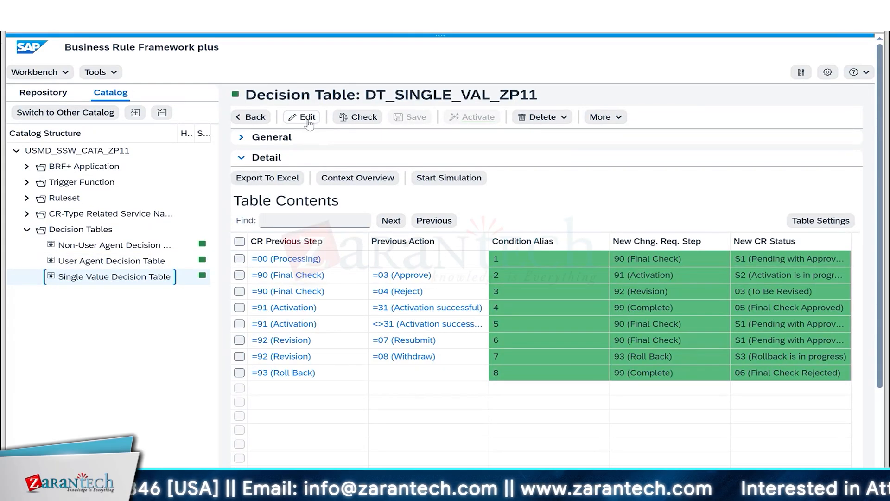
{"action": "left_click", "coordinate": [307, 117]}
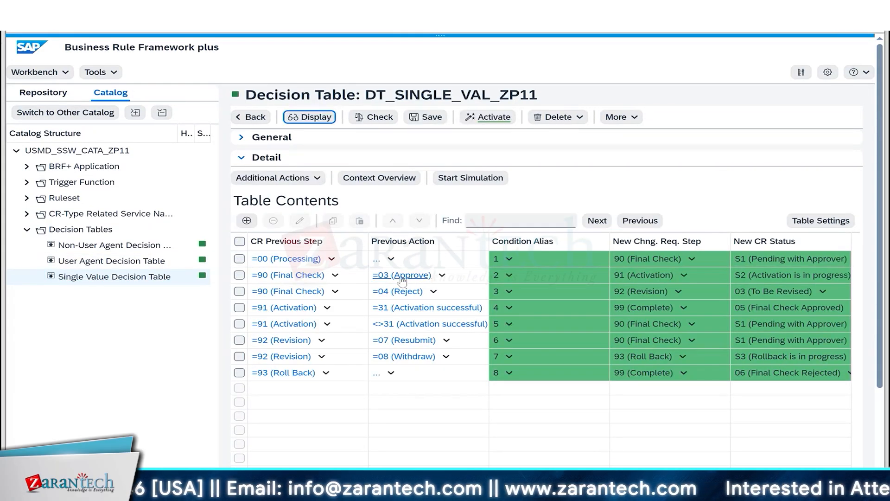
Look up the available Previous Action values for the step 90 Approve row, leaving its condition as it is
{"action": "left_click", "coordinate": [442, 275]}
{"action": "left_click", "coordinate": [441, 291]}
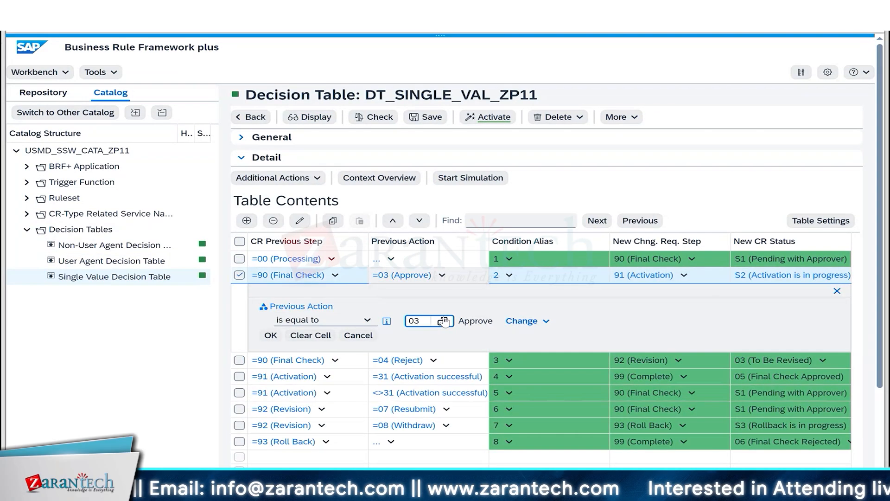
{"action": "left_click", "coordinate": [443, 320]}
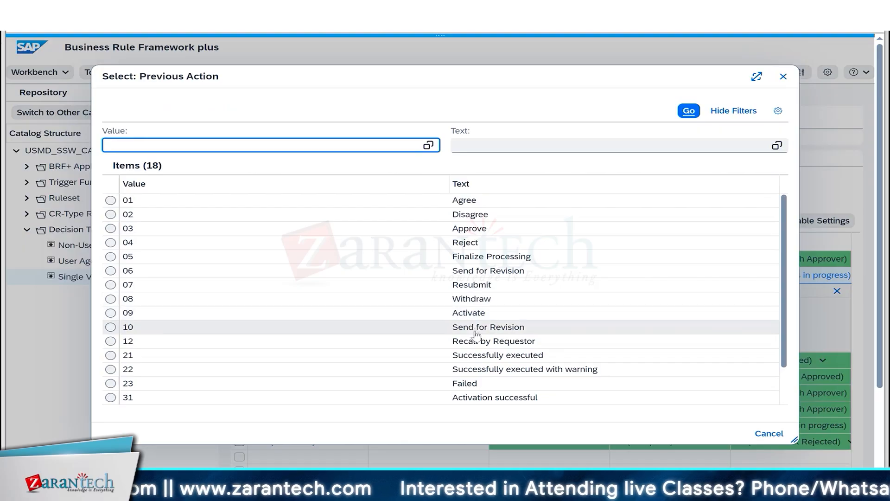
{"action": "left_click", "coordinate": [783, 79]}
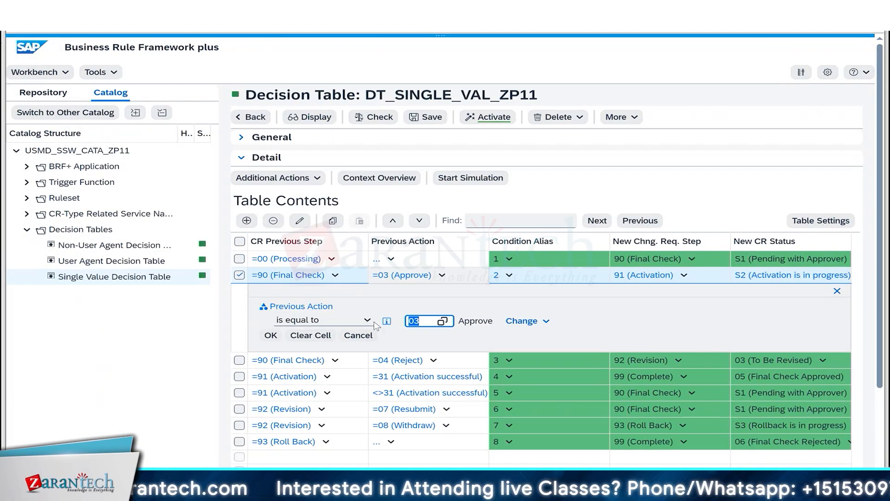
{"action": "left_click", "coordinate": [364, 334]}
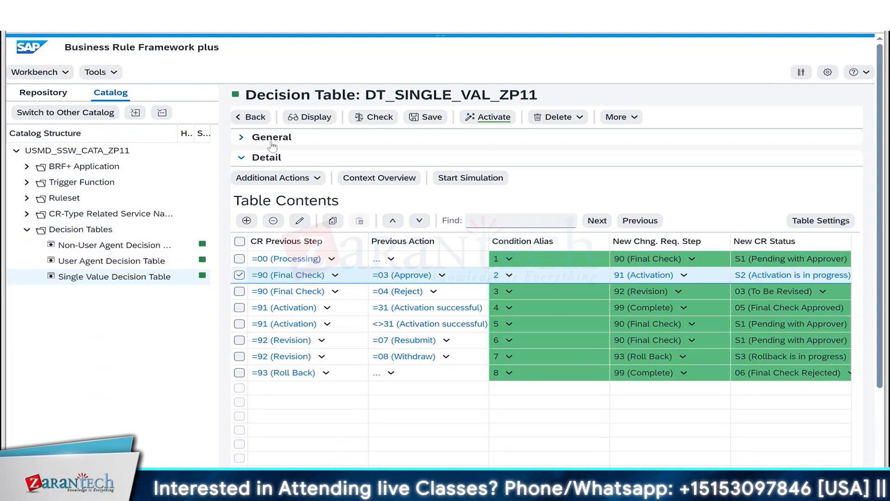
{"action": "left_click", "coordinate": [310, 117]}
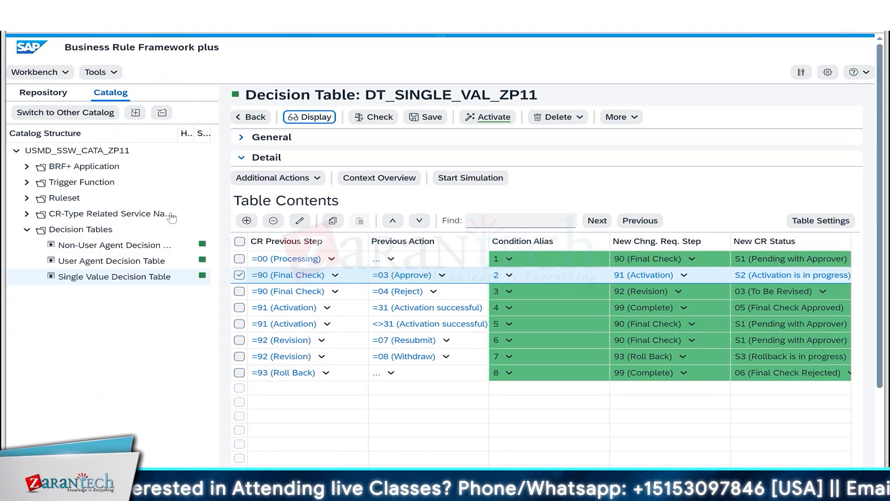
Edit the User Agent Decision Table and set the Step Type of the Condition Alias 1 row to 2 (Approve Change Request)
{"action": "left_click", "coordinate": [125, 260]}
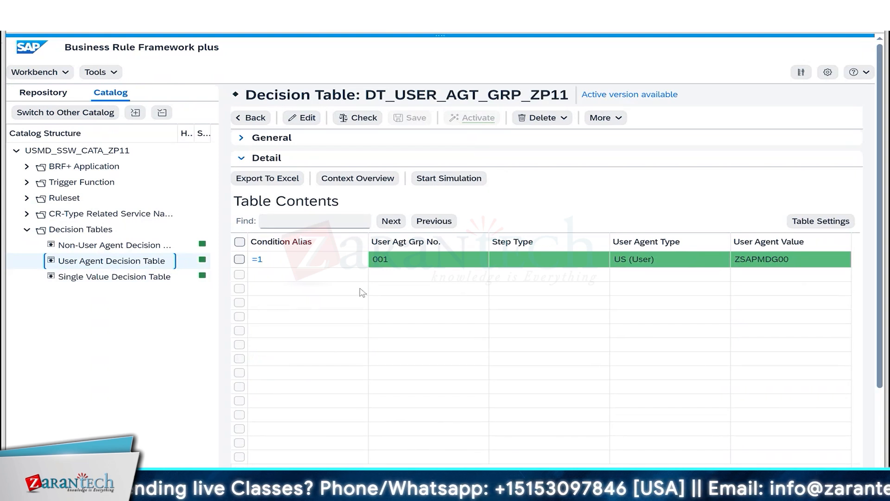
{"action": "left_click", "coordinate": [515, 260]}
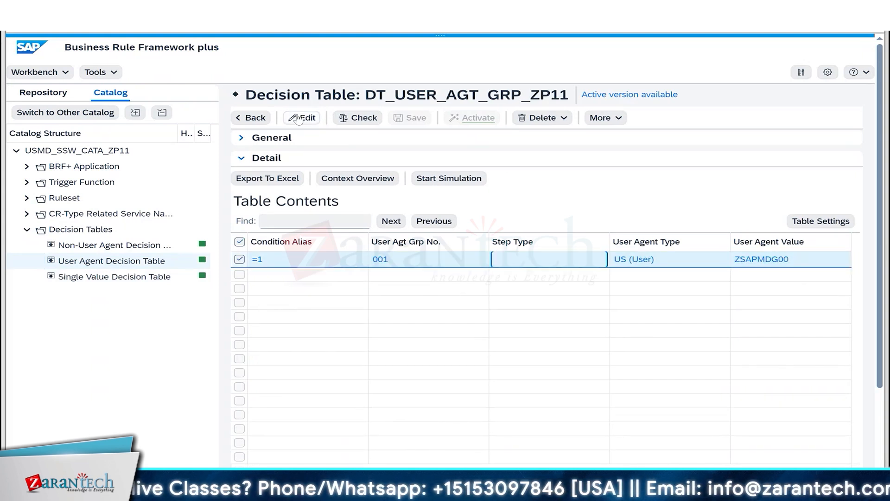
{"action": "left_click", "coordinate": [299, 118]}
{"action": "left_click", "coordinate": [503, 257]}
{"action": "left_click", "coordinate": [277, 308]}
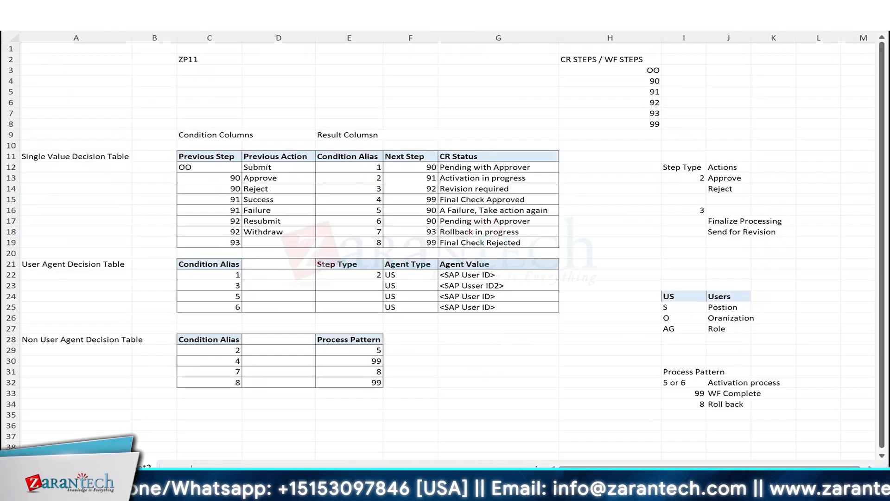
In the planning spreadsheet, examine which condition aliases lead to next step 90, comparing the rows for aliases 1, 5 and 6
{"action": "type", "text": "90\tApprove 90\tReject"}
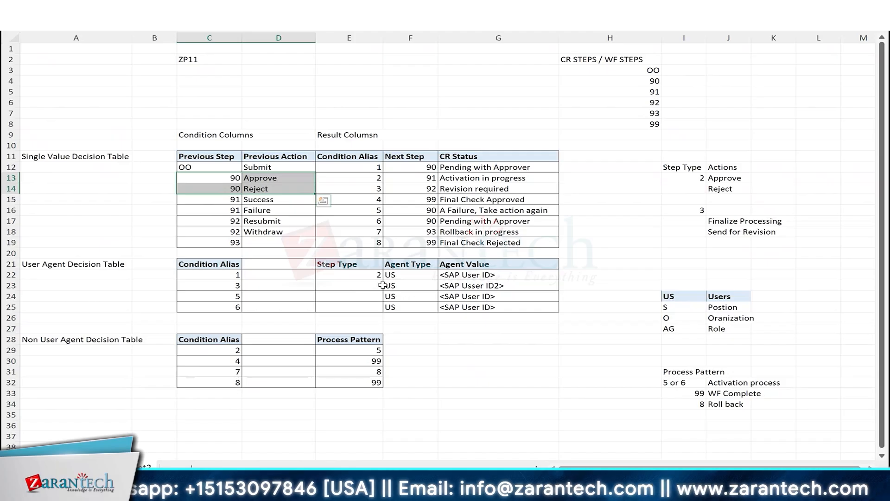
{"action": "left_click_drag", "start_coordinate": [211, 210], "coordinate": [513, 221]}
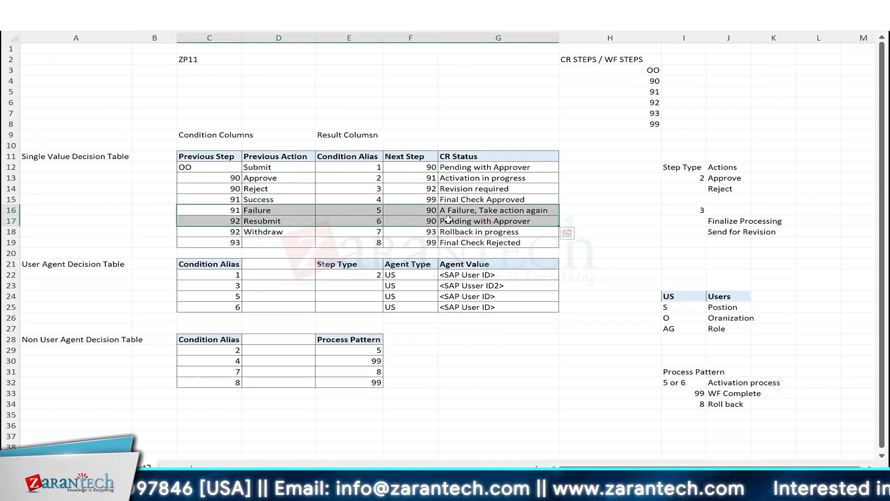
{"action": "left_click", "coordinate": [430, 221]}
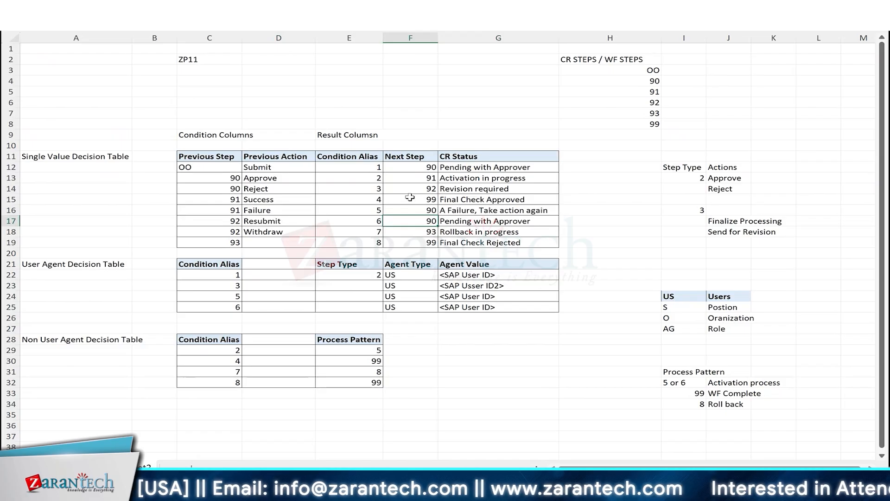
{"action": "left_click_drag", "start_coordinate": [374, 167], "coordinate": [417, 168]}
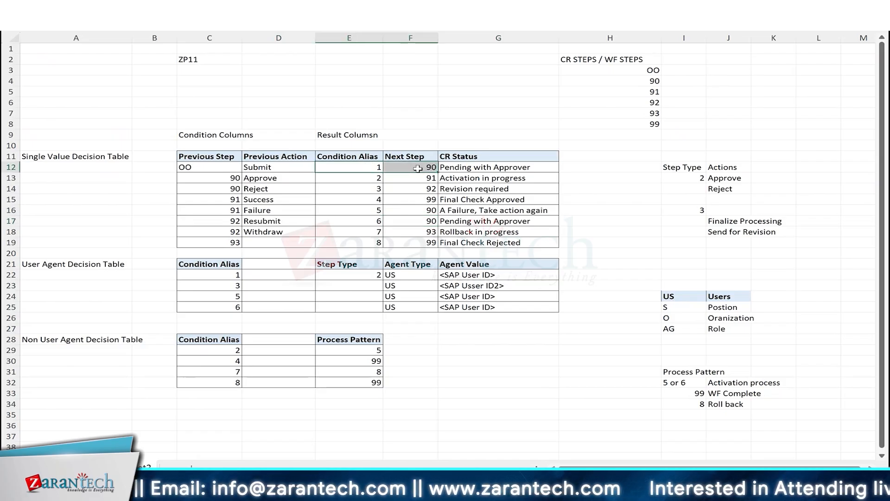
{"action": "left_click", "coordinate": [376, 168]}
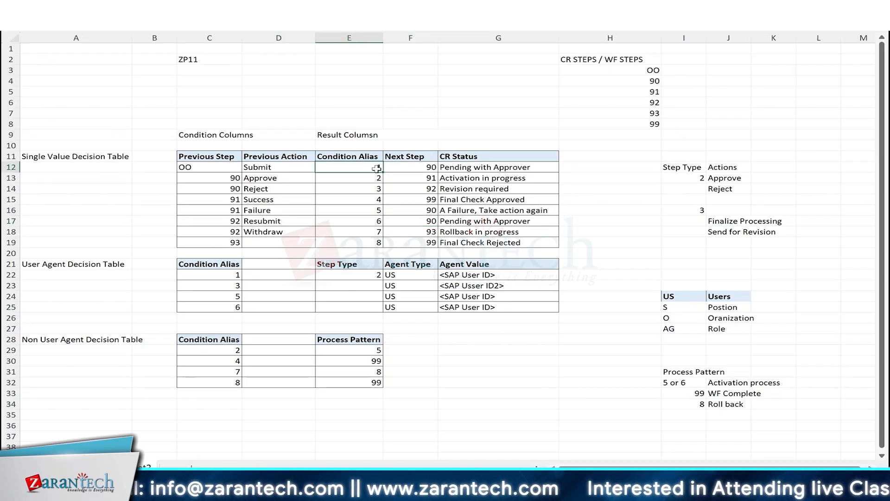
{"action": "left_click_drag", "start_coordinate": [376, 210], "coordinate": [410, 220]}
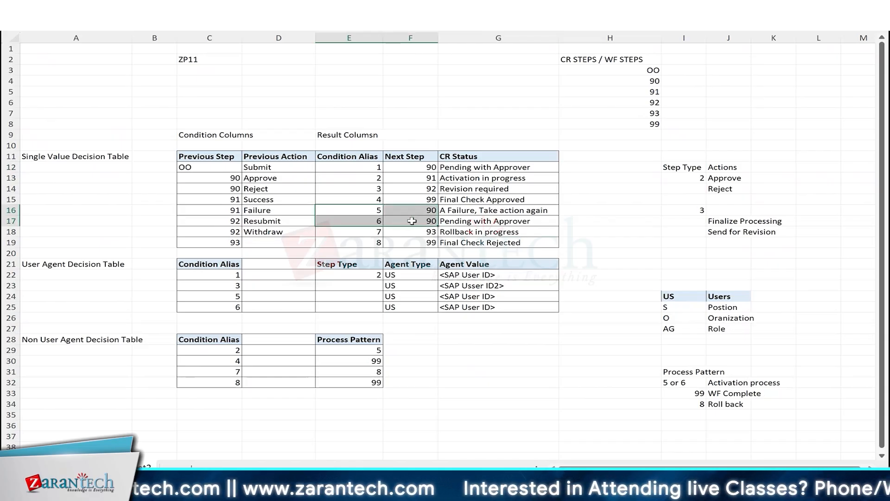
{"action": "left_click", "coordinate": [428, 169]}
{"action": "left_click", "coordinate": [429, 212]}
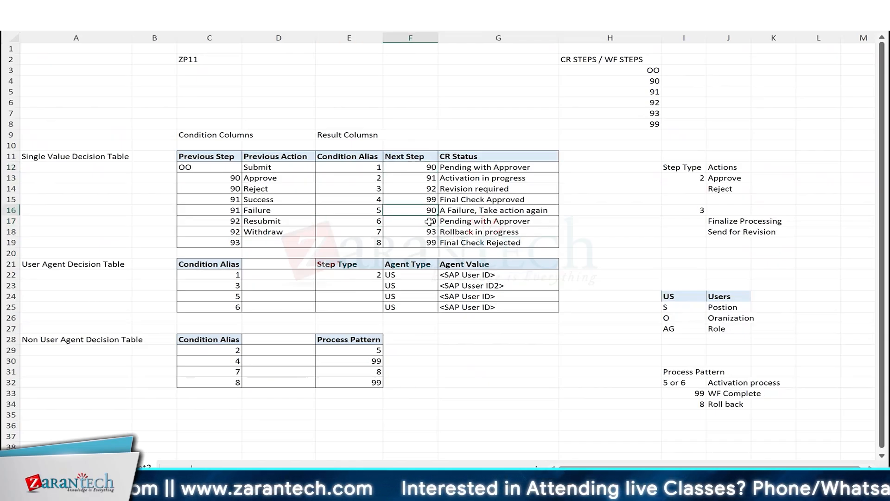
{"action": "left_click", "coordinate": [430, 222]}
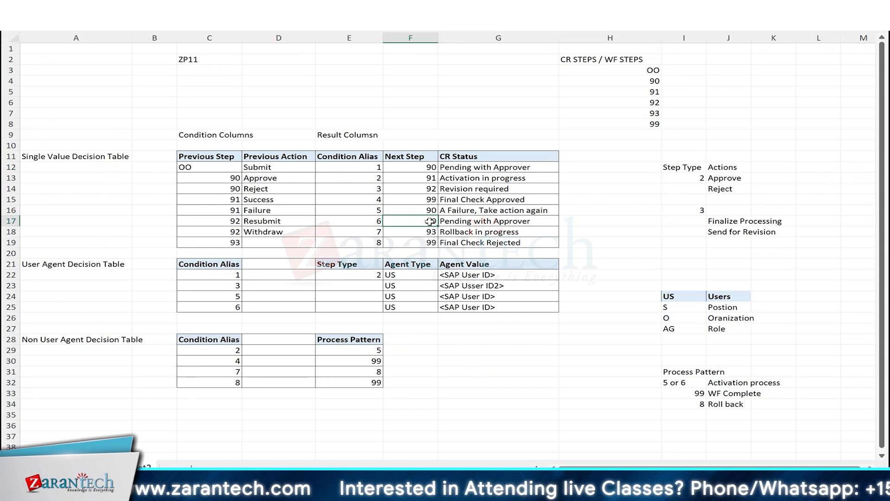
{"action": "left_click", "coordinate": [372, 167]}
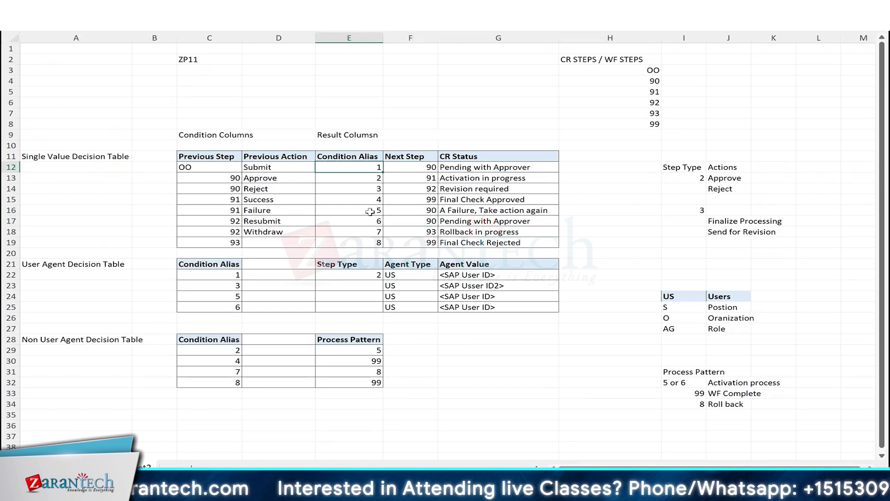
{"action": "left_click", "coordinate": [373, 211]}
{"action": "left_click", "coordinate": [370, 221]}
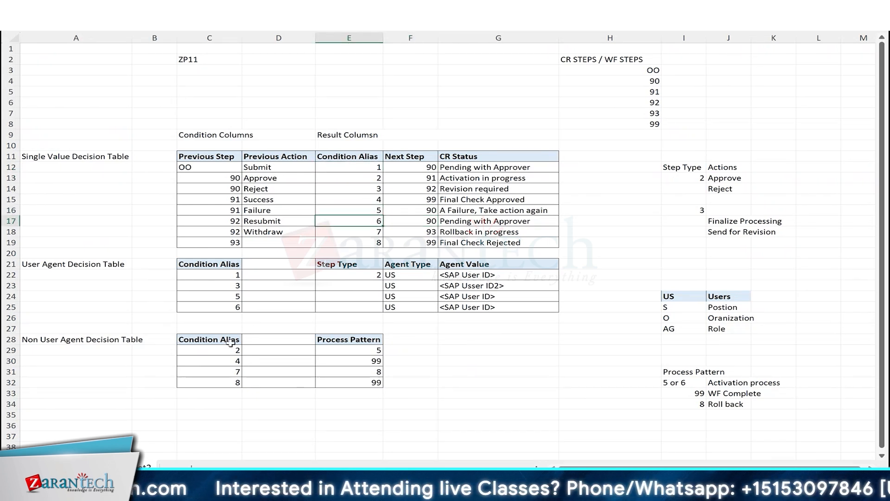
Compare the agent rows for condition aliases 1, 5 and 6 in the spreadsheet's User Agent Decision Table
{"action": "left_click", "coordinate": [58, 268]}
{"action": "left_click", "coordinate": [212, 278]}
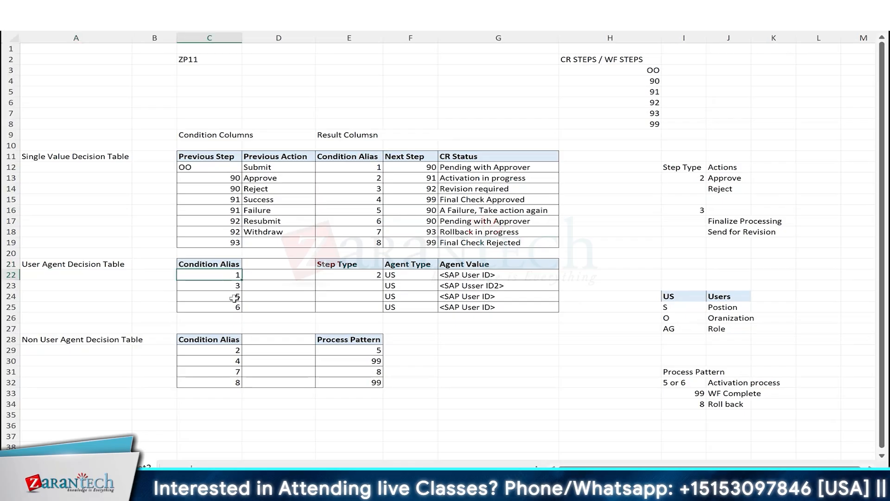
{"action": "left_click", "coordinate": [228, 297]}
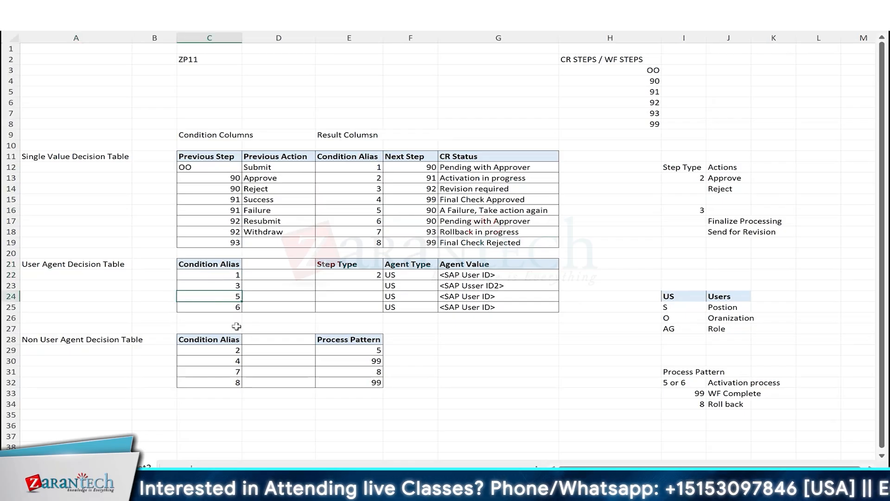
{"action": "left_click", "coordinate": [230, 276]}
{"action": "left_click", "coordinate": [234, 297]}
{"action": "left_click", "coordinate": [235, 309]}
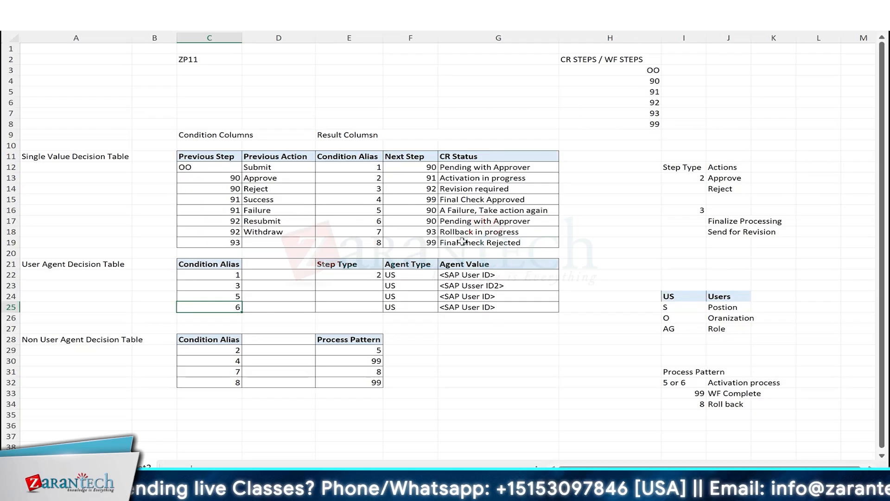
{"action": "left_click", "coordinate": [71, 274]}
{"action": "left_click_drag", "start_coordinate": [227, 302], "coordinate": [497, 310]}
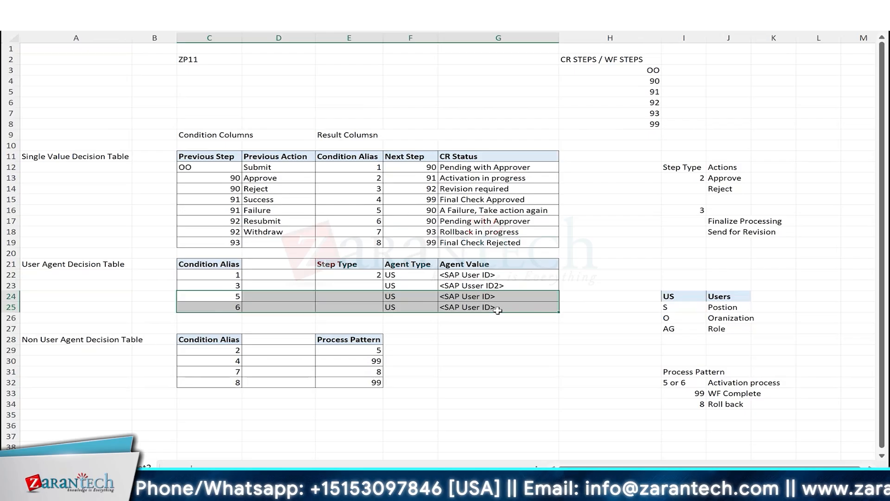
{"action": "key", "text": "ctrl+v"}
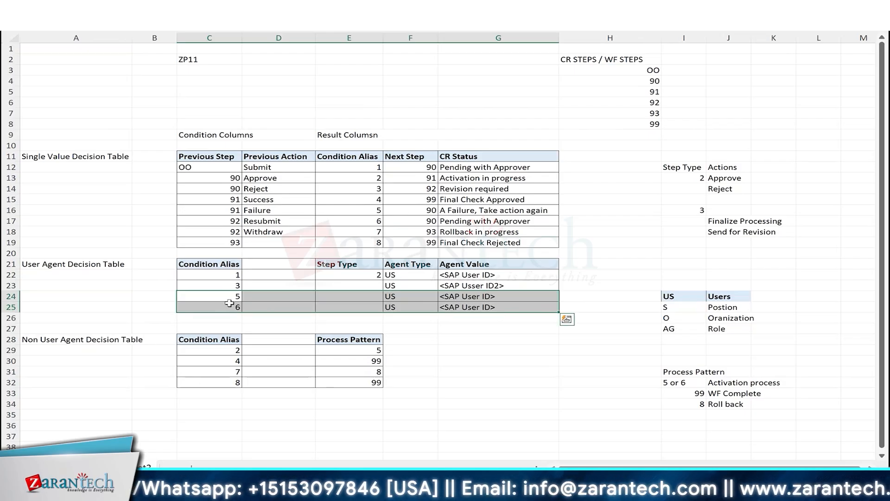
{"action": "left_click", "coordinate": [228, 278]}
{"action": "left_click", "coordinate": [229, 297]}
{"action": "left_click", "coordinate": [230, 308]}
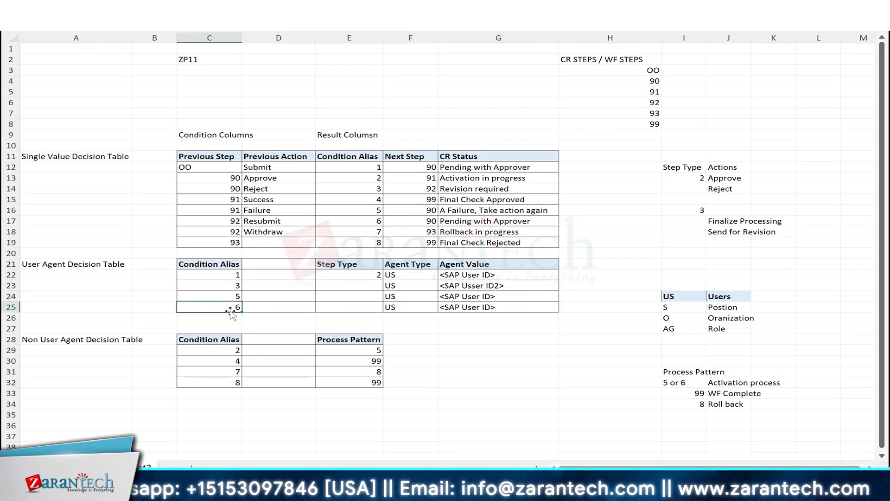
In the BRFplus User Agent Decision Table, extend the Condition Alias 1 row with include conditions equal to 5 and equal to 6
{"action": "key", "text": "alt+Tab"}
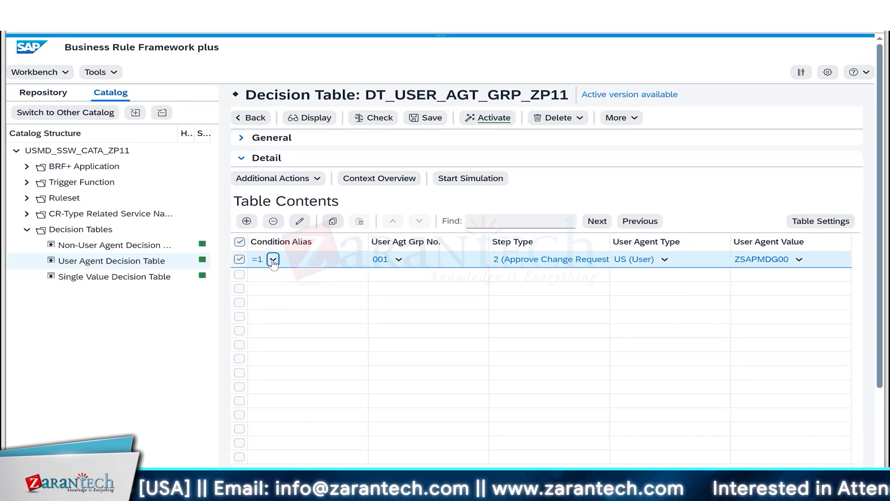
{"action": "left_click", "coordinate": [273, 260]}
{"action": "left_click", "coordinate": [223, 277]}
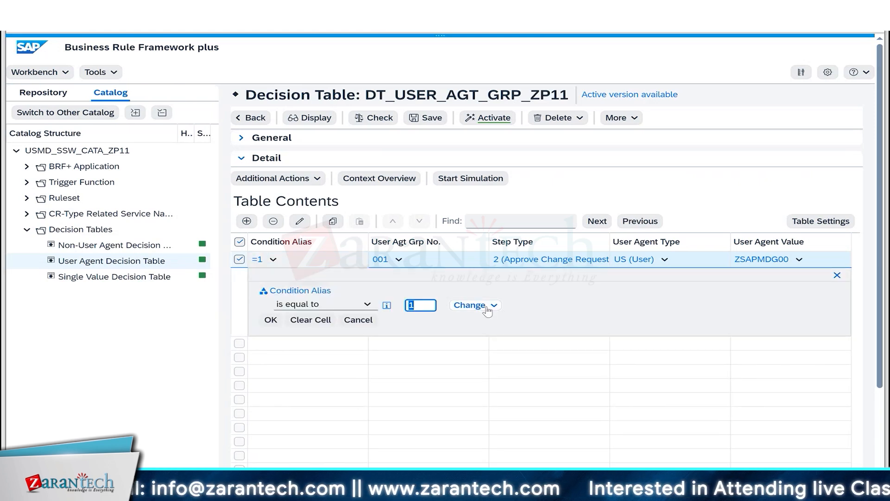
{"action": "left_click", "coordinate": [470, 305]}
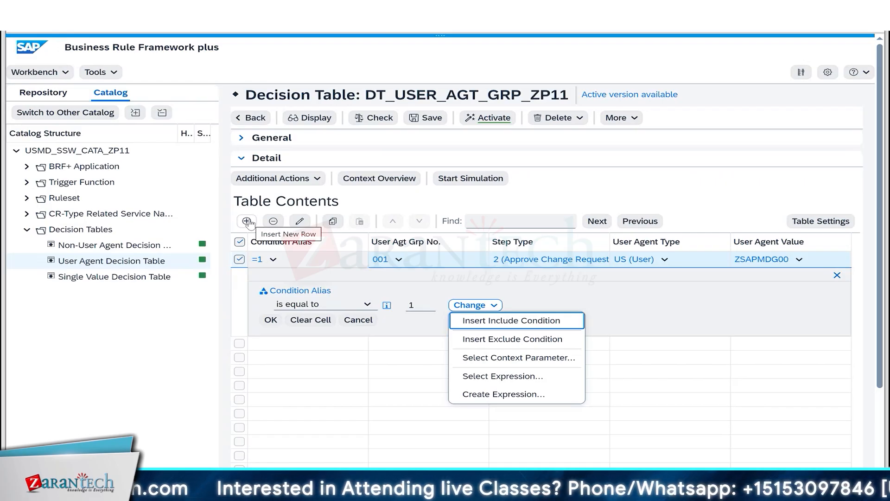
{"action": "left_click", "coordinate": [486, 323]}
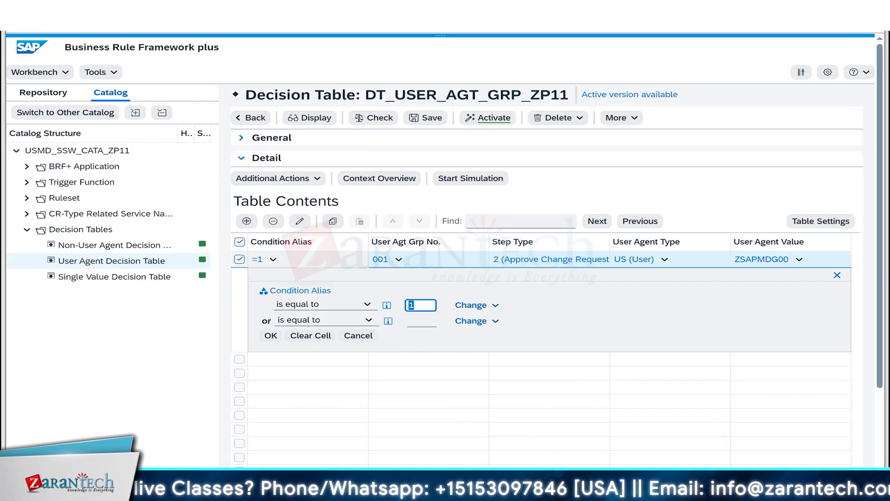
{"action": "key", "text": "alt+Tab"}
{"action": "key", "text": "alt+Tab"}
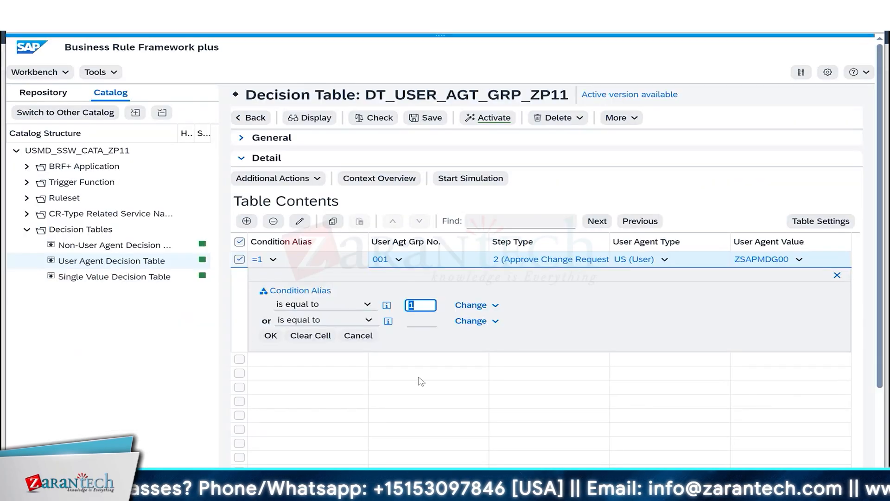
{"action": "left_click", "coordinate": [431, 323]}
{"action": "type", "text": "5"}
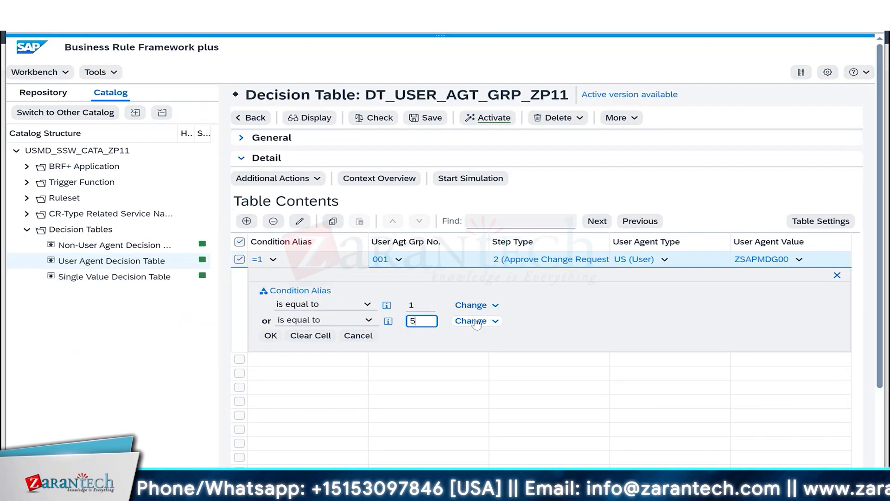
{"action": "left_click", "coordinate": [475, 323]}
{"action": "left_click", "coordinate": [487, 339]}
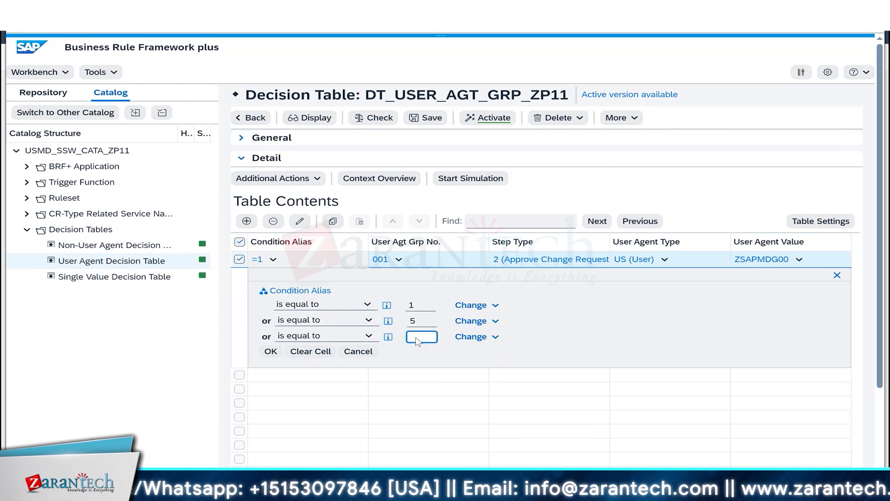
{"action": "type", "text": "6"}
{"action": "left_click", "coordinate": [272, 352]}
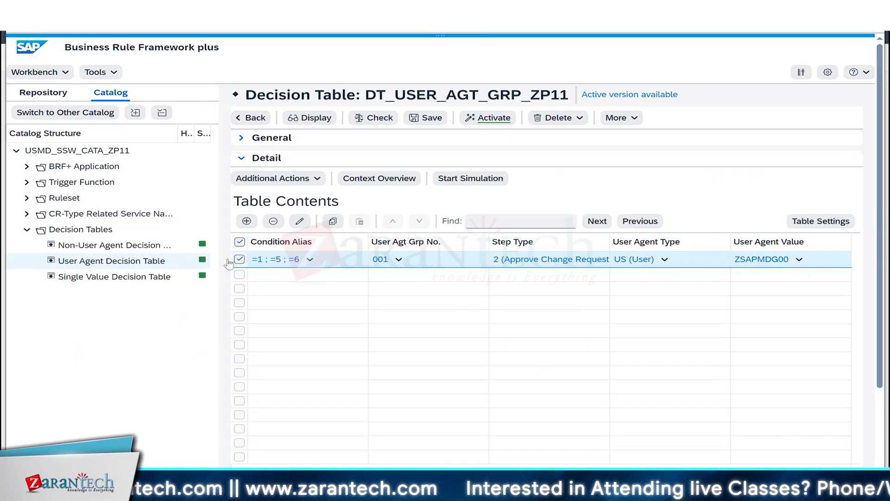
Insert a new row below the existing User Agent Decision Table row and set its Condition Alias to 3, following the planning spreadsheet
{"action": "key", "text": "alt+Tab"}
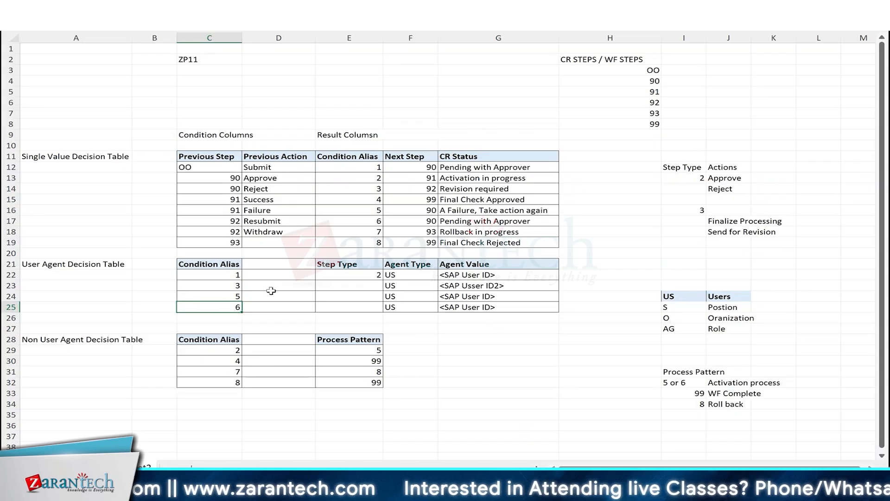
{"action": "left_click_drag", "start_coordinate": [221, 284], "coordinate": [450, 287]}
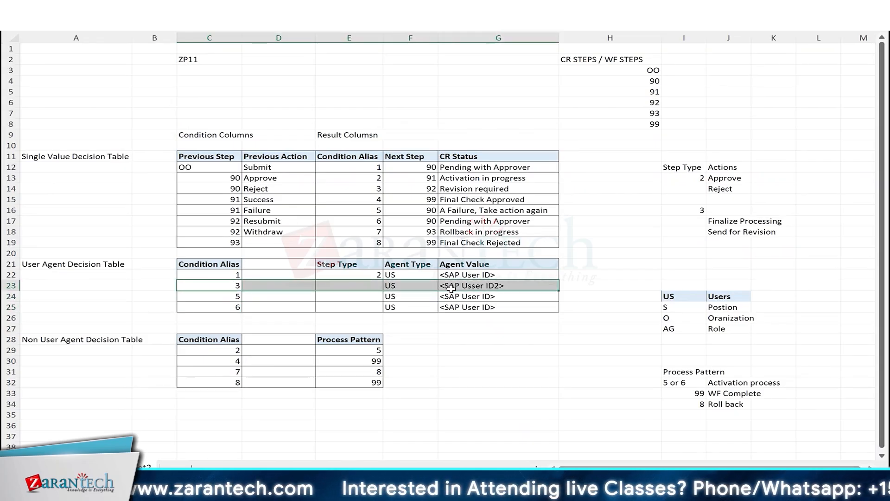
{"action": "key", "text": "alt+Tab"}
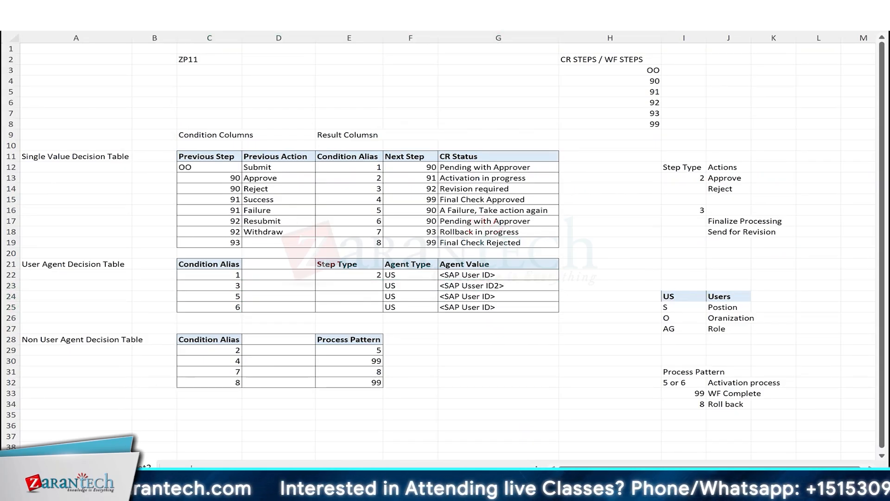
{"action": "left_click", "coordinate": [247, 220]}
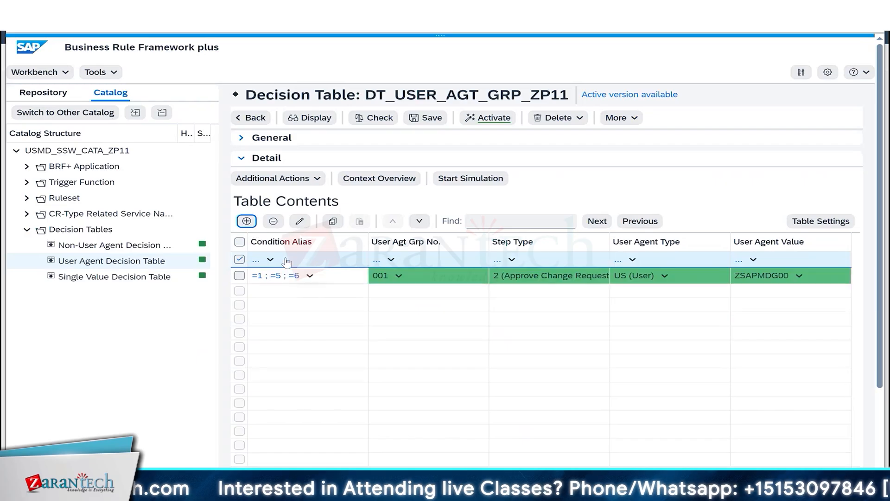
{"action": "left_click", "coordinate": [419, 221]}
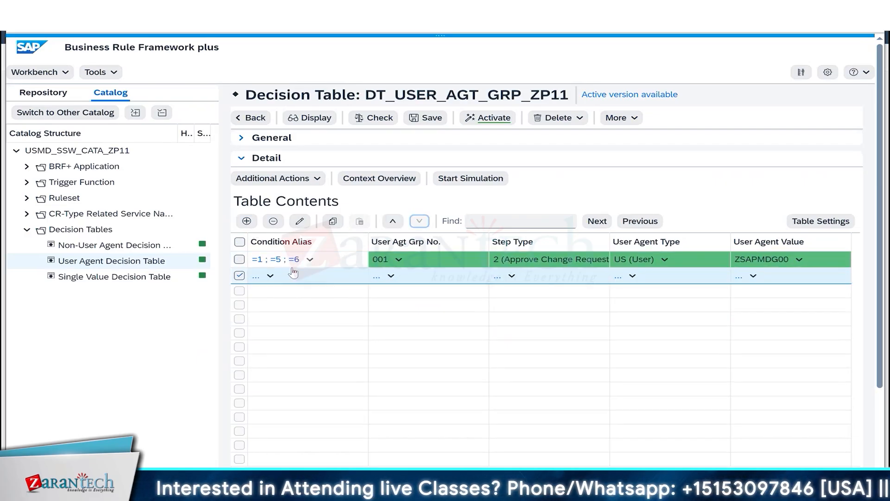
{"action": "left_click", "coordinate": [270, 275]}
{"action": "key", "text": "alt+Tab"}
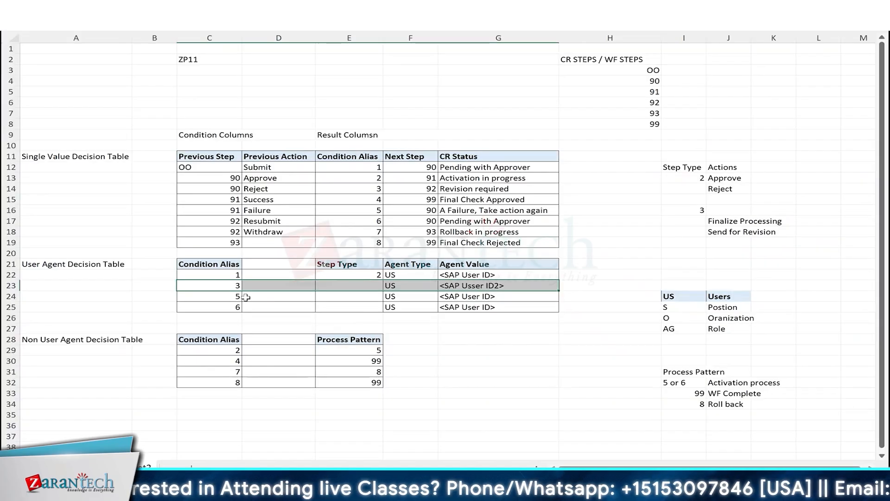
{"action": "key", "text": "alt+Tab"}
Set the User Agt Grp No. of the Condition Alias 3 row to 002
{"action": "left_click", "coordinate": [391, 275]}
{"action": "left_click", "coordinate": [331, 308]}
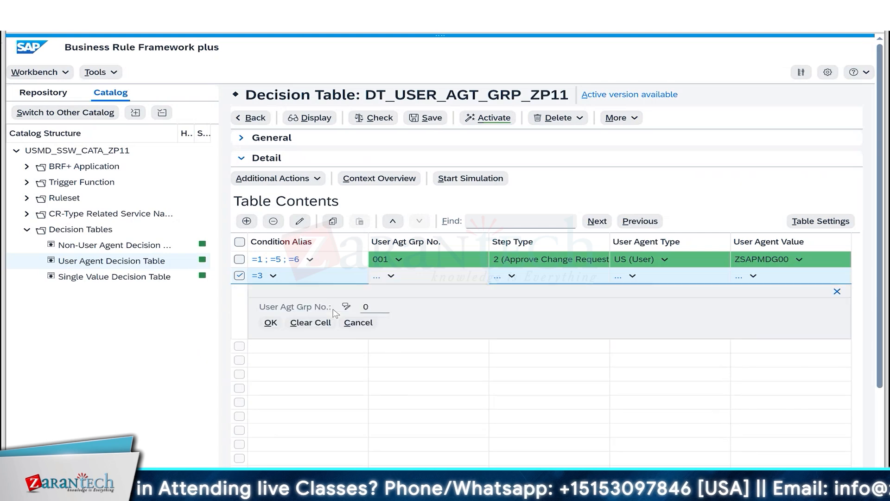
{"action": "type", "text": "002"}
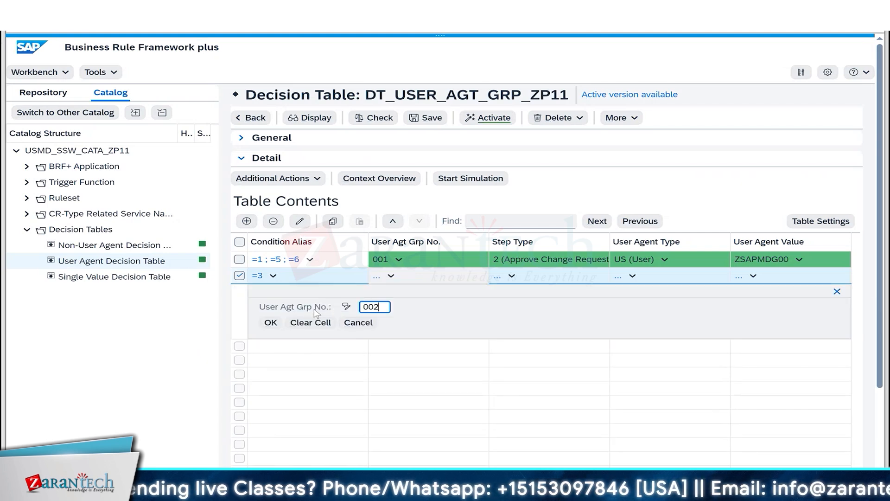
{"action": "left_click", "coordinate": [270, 323]}
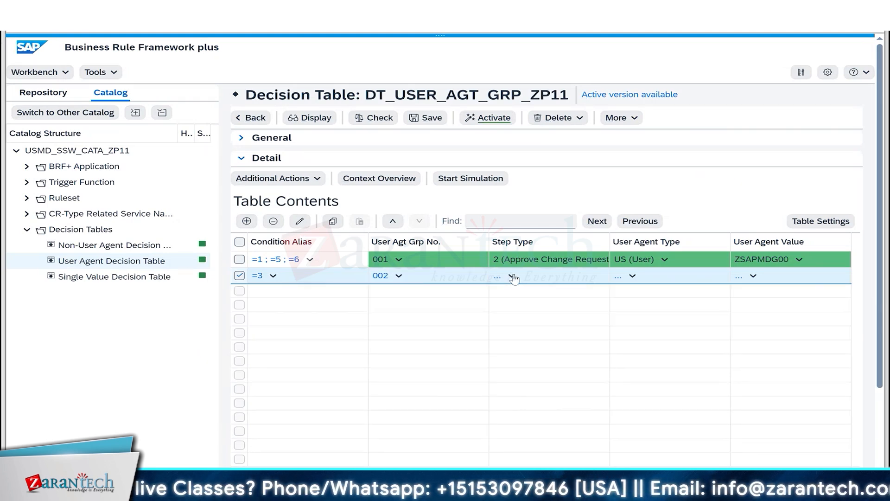
In the SAP GUI Step Types view, examine the actions assigned to step type 4, Revise Change Request
{"action": "key", "text": "alt+Tab"}
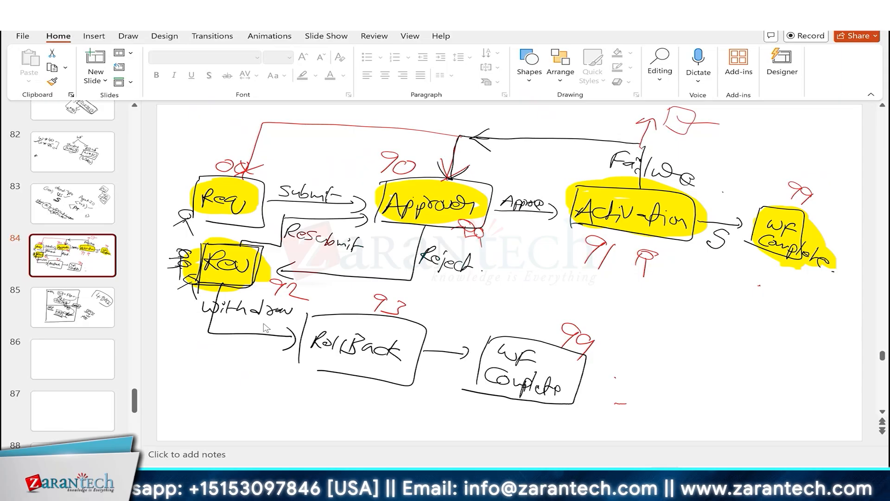
{"action": "mouse_move", "coordinate": [537, 490]}
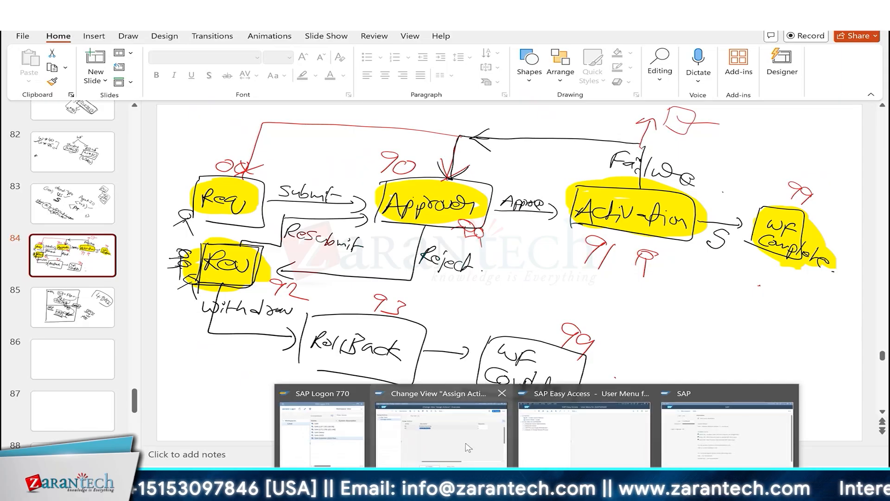
{"action": "left_click", "coordinate": [469, 447]}
{"action": "left_click", "coordinate": [21, 31]}
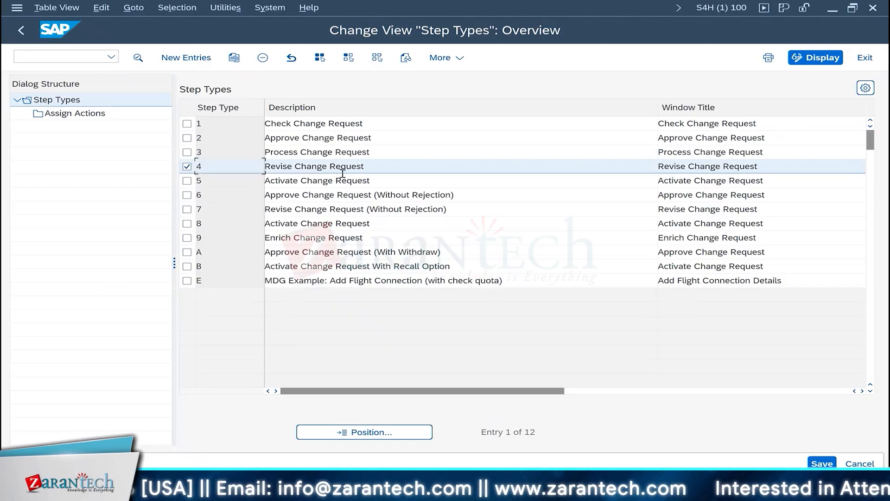
{"action": "double_click", "coordinate": [77, 114]}
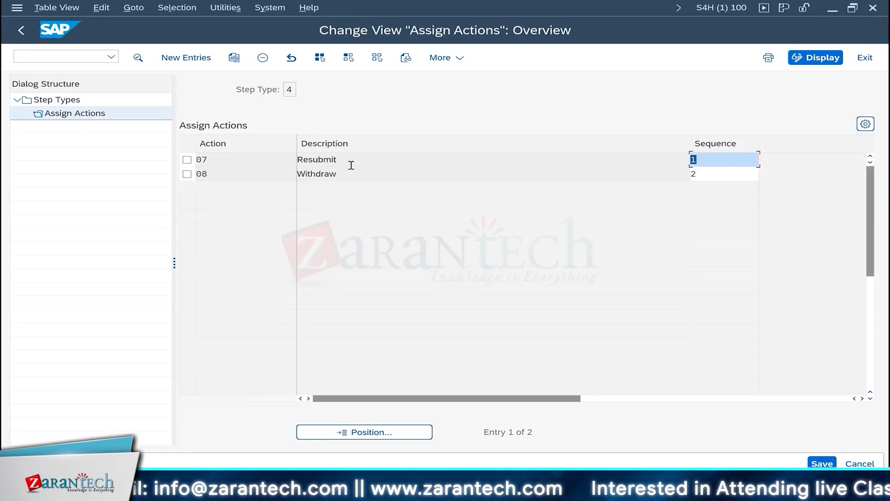
{"action": "left_click_drag", "start_coordinate": [350, 162], "coordinate": [267, 160]}
{"action": "left_click_drag", "start_coordinate": [346, 176], "coordinate": [241, 177]}
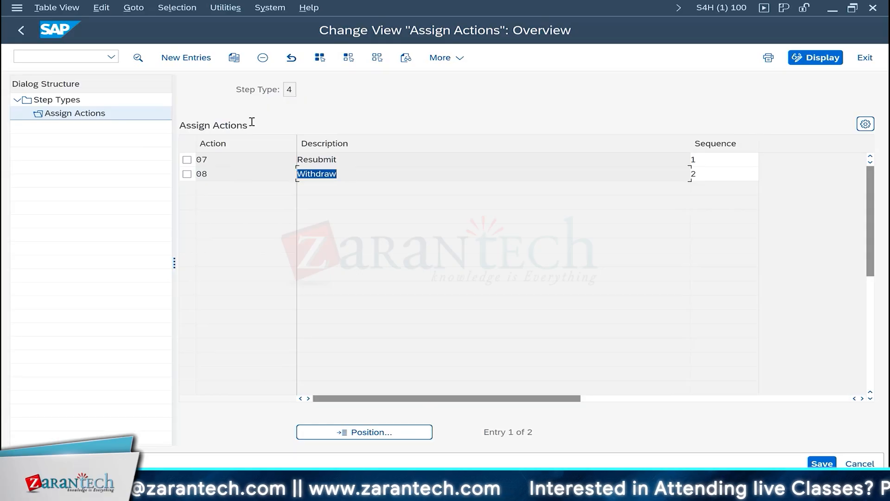
{"action": "left_click", "coordinate": [287, 89]}
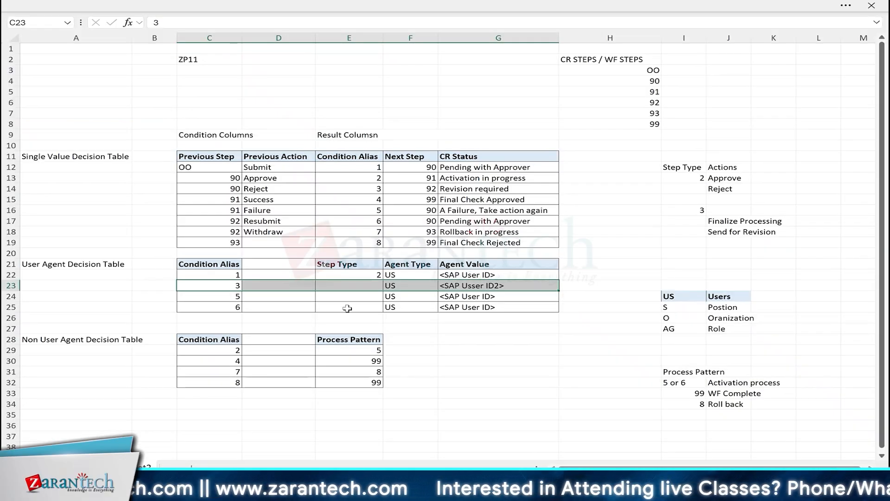
In the planning spreadsheet, set the Step Type to 4 for condition alias 3 and to 2 for aliases 5 and 6
{"action": "left_click", "coordinate": [366, 284]}
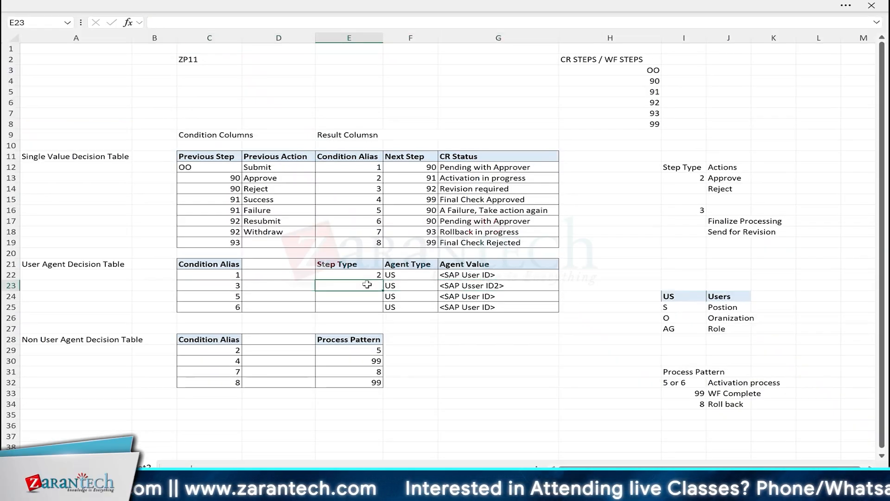
{"action": "type", "text": "4"}
{"action": "key", "text": "Return"}
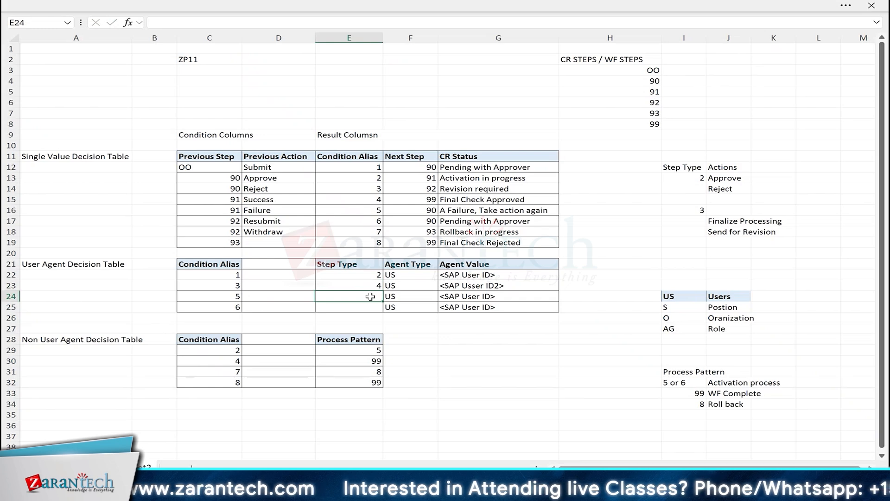
{"action": "type", "text": "2"}
{"action": "key", "text": "Return"}
{"action": "type", "text": "2"}
{"action": "key", "text": "Return"}
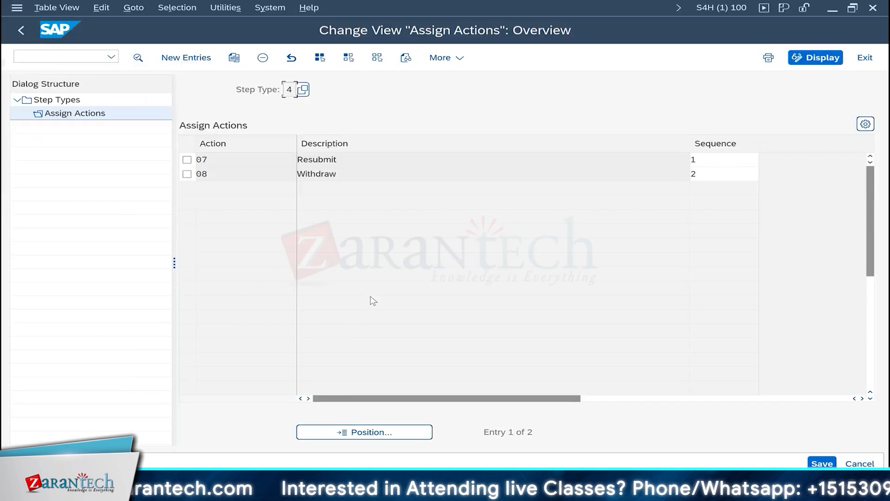
Back in the BRFplus Catalog Browser, set the Step Type of the Condition Alias 3 row to 4 (Revise Change Request)
{"action": "left_click", "coordinate": [635, 489]}
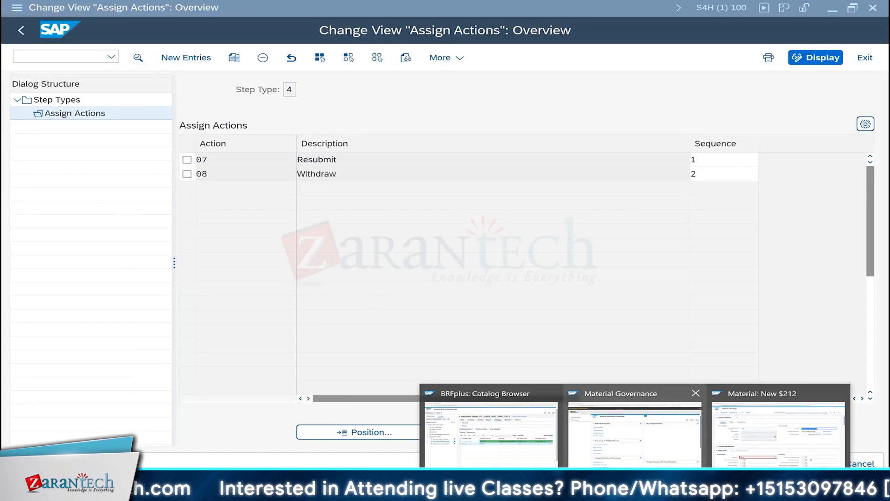
{"action": "left_click", "coordinate": [491, 421]}
{"action": "left_click", "coordinate": [510, 276]}
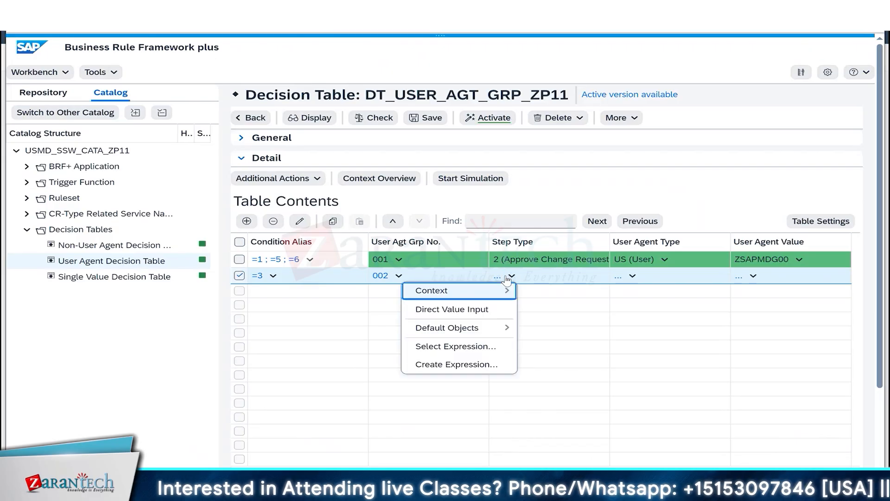
{"action": "left_click", "coordinate": [452, 310]}
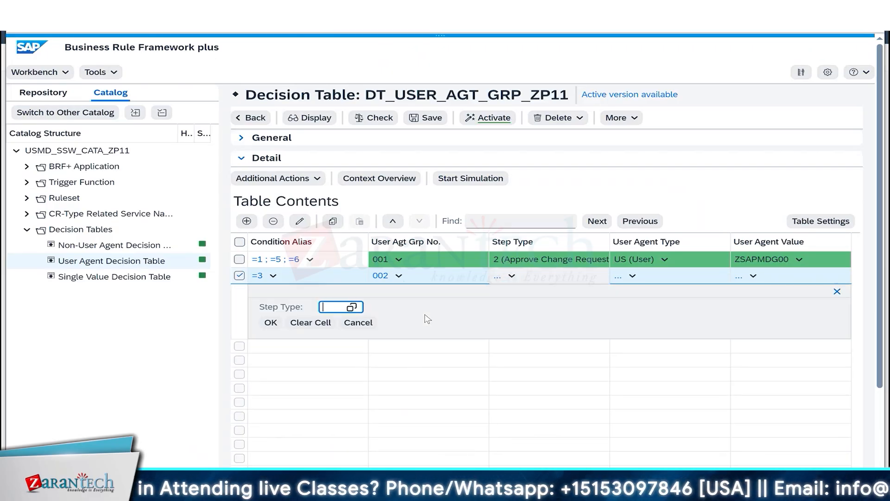
{"action": "type", "text": "4"}
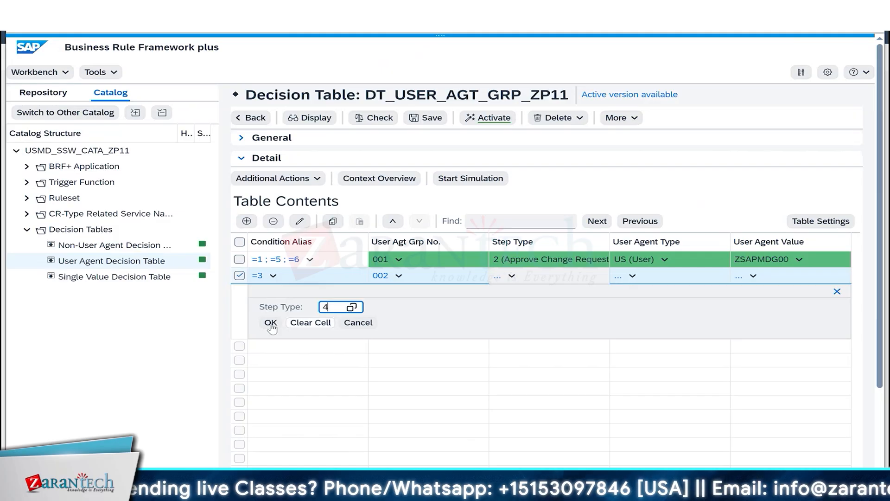
{"action": "left_click", "coordinate": [271, 323]}
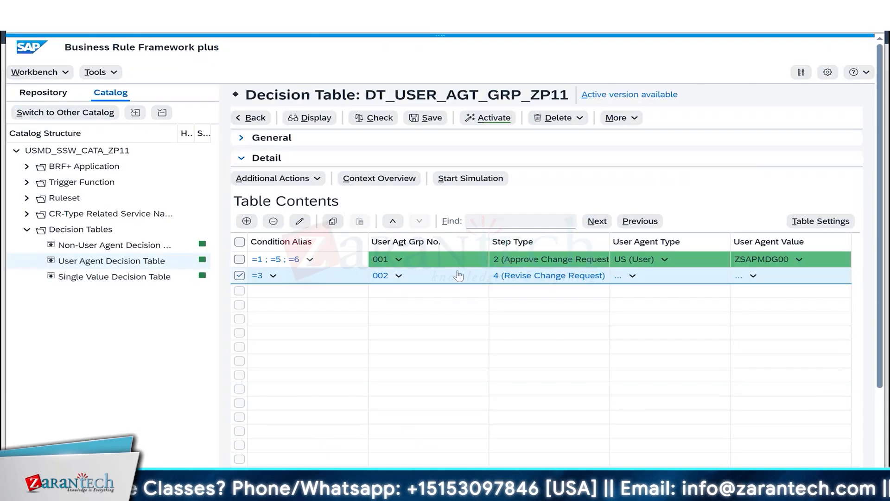
Set the User Agent Type of the Condition Alias 3 row to US (User)
{"action": "left_click", "coordinate": [632, 276]}
{"action": "left_click", "coordinate": [572, 309]}
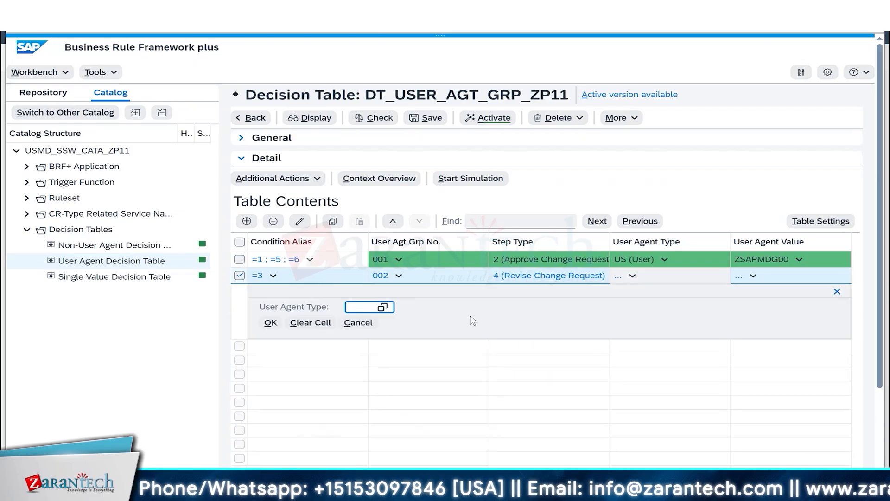
{"action": "type", "text": "US"}
{"action": "key", "text": "Return"}
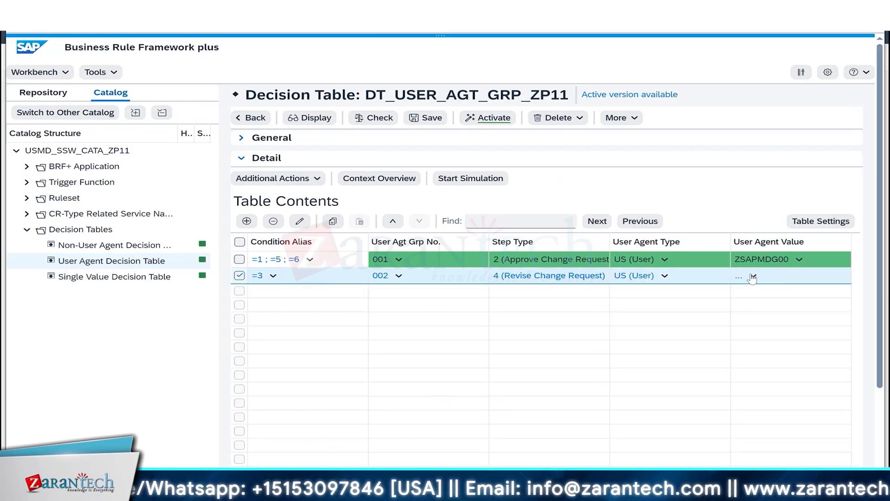
Set the User Agent Value of the Condition Alias 3 row to ZSAPMDG00, and save and activate the user agent decision table
{"action": "type", "text": "ZSAPMDG"}
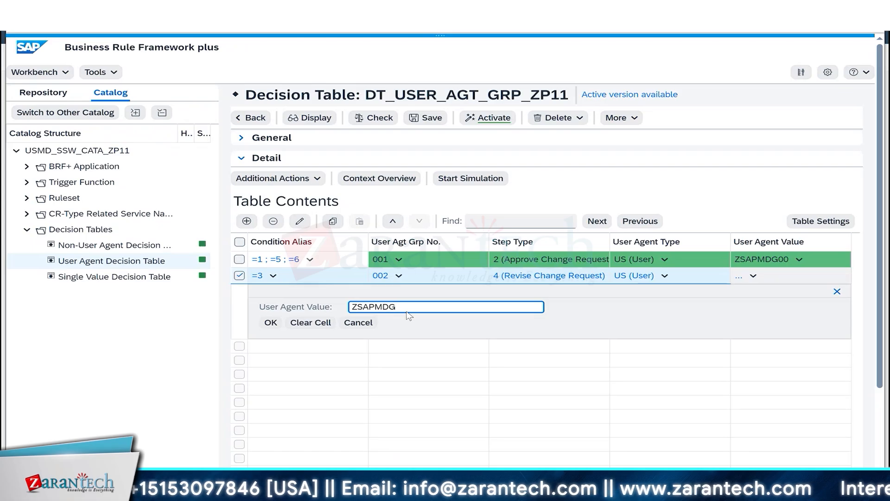
{"action": "key", "text": "BackSpace"}
{"action": "key", "text": "BackSpace"}
{"action": "key", "text": "BackSpace"}
{"action": "key", "text": "BackSpace"}
{"action": "key", "text": "BackSpace"}
{"action": "key", "text": "BackSpace"}
{"action": "key", "text": "BackSpace"}
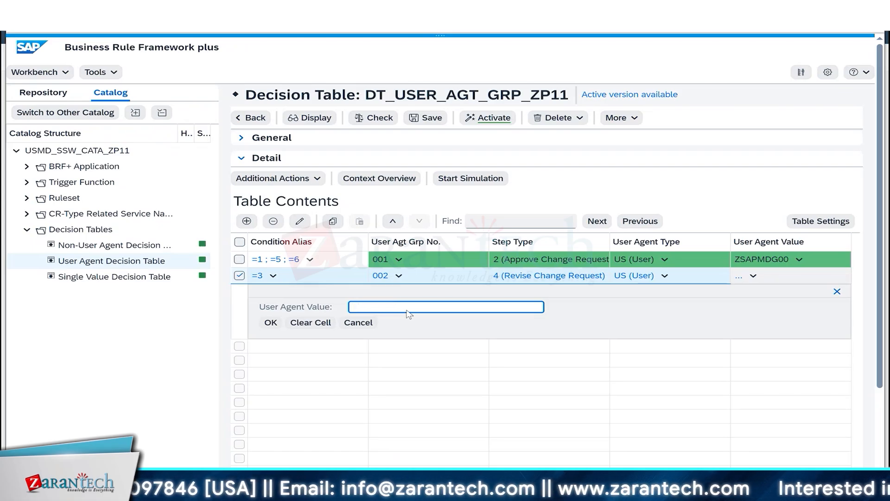
{"action": "type", "text": "ZSAPMDG00"}
{"action": "left_click", "coordinate": [270, 322]}
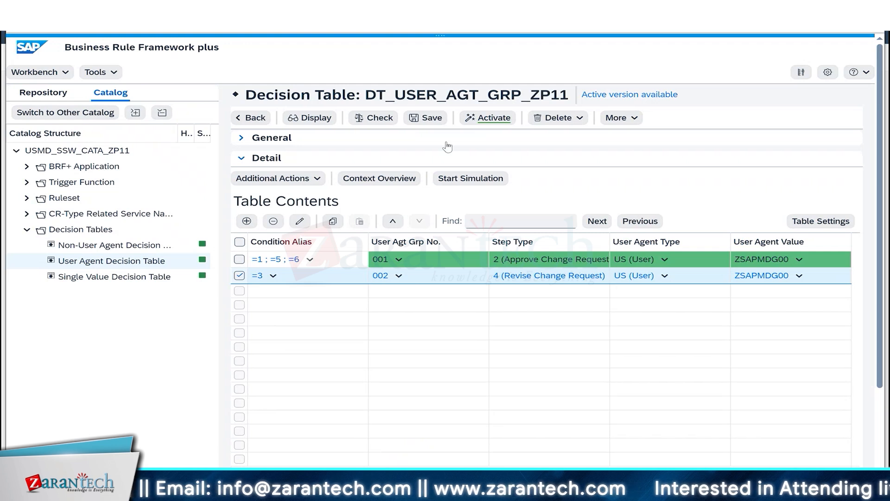
{"action": "left_click", "coordinate": [430, 121]}
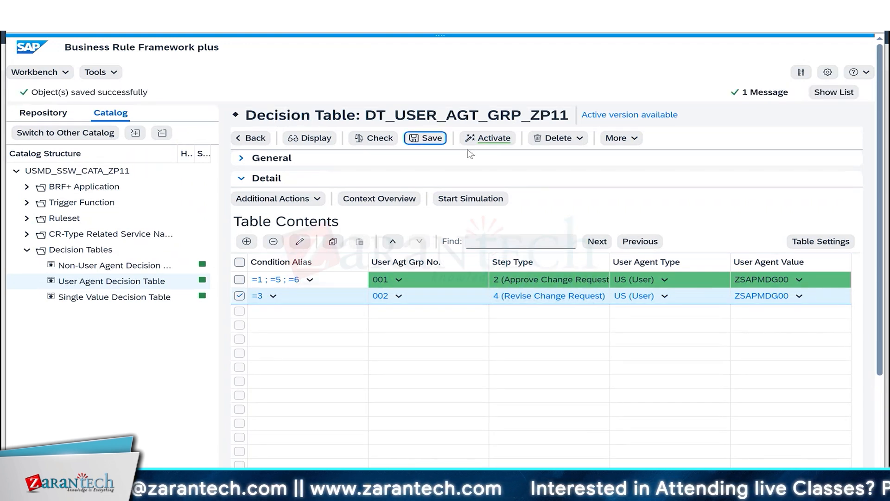
{"action": "left_click", "coordinate": [499, 139]}
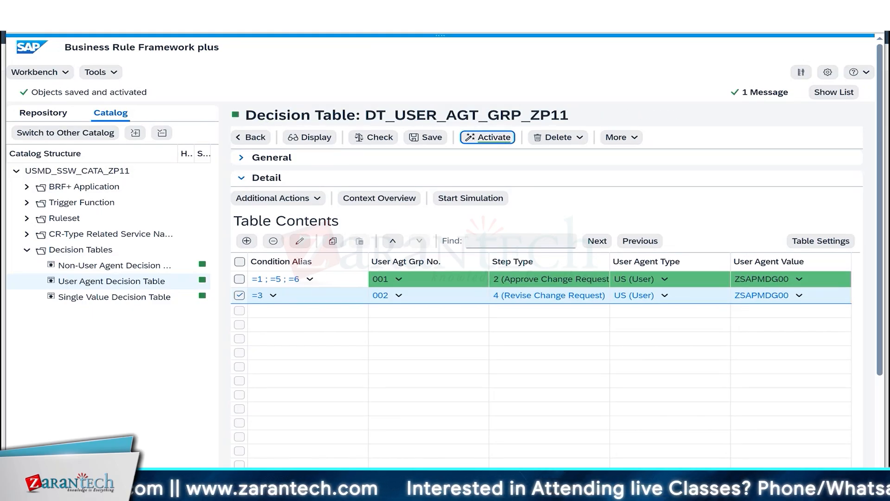
In the planning spreadsheet, review the User Agent Decision Table with its step types and locate the Non User Agent Decision Table
{"action": "key", "text": "alt+Tab"}
{"action": "left_click_drag", "start_coordinate": [63, 265], "coordinate": [510, 317]}
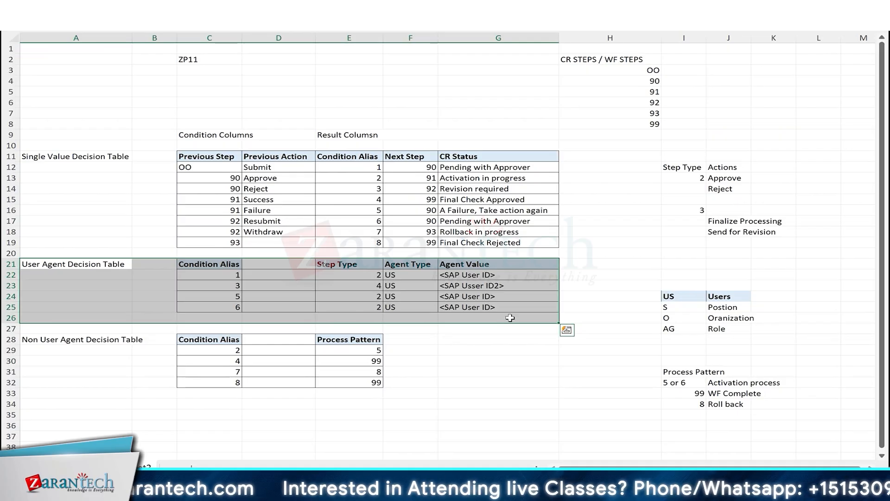
{"action": "left_click", "coordinate": [353, 264]}
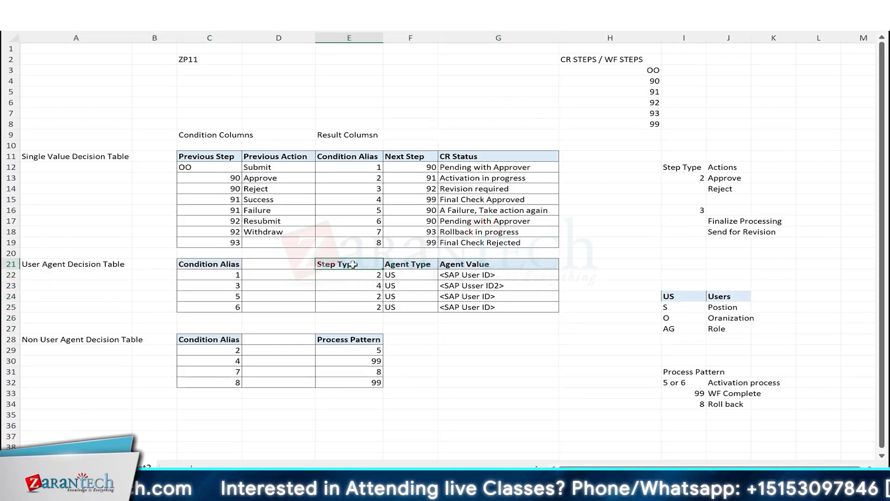
{"action": "left_click_drag", "start_coordinate": [352, 264], "coordinate": [368, 311]}
{"action": "left_click", "coordinate": [471, 351]}
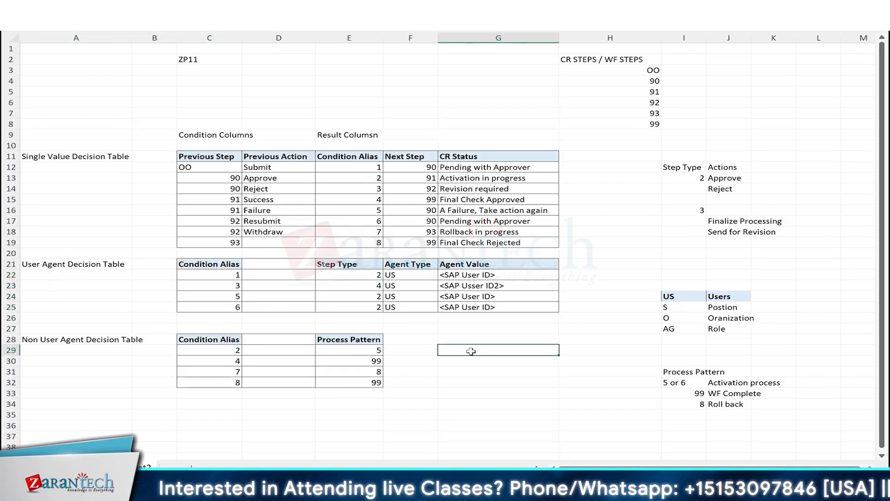
{"action": "left_click", "coordinate": [88, 341]}
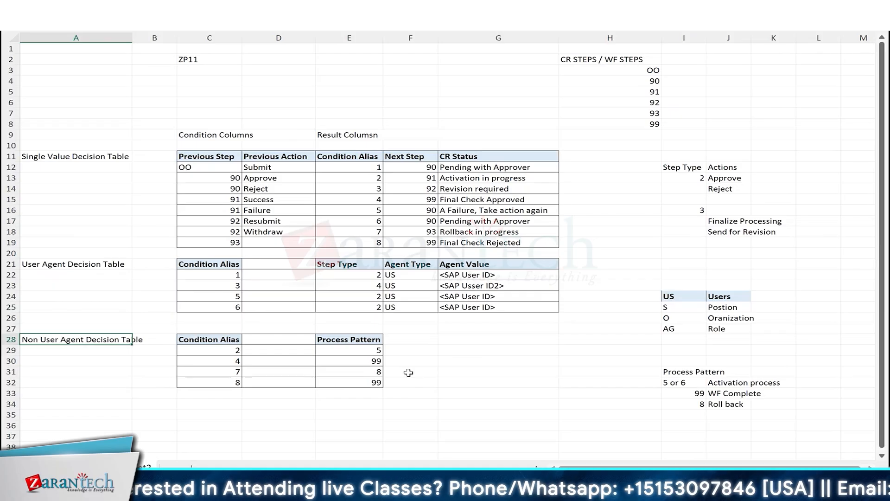
Back in BRFplus, open the Non-User Agent Decision Table for editing and insert a row with Condition Alias equal to 2
{"action": "key", "text": "alt+Tab"}
{"action": "left_click", "coordinate": [117, 266]}
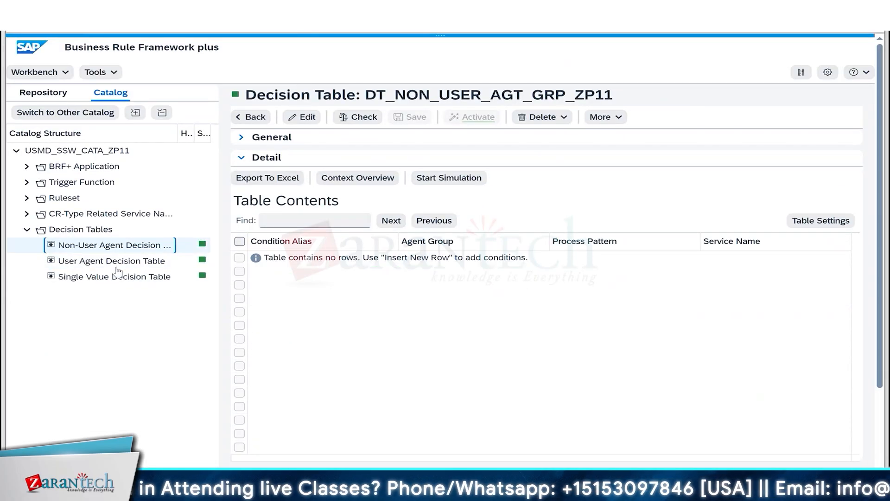
{"action": "left_click", "coordinate": [302, 117]}
{"action": "left_click", "coordinate": [246, 220]}
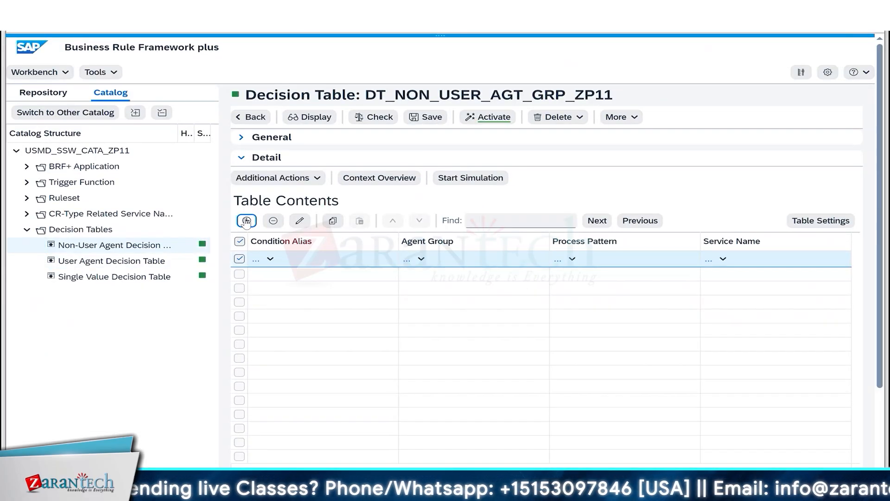
{"action": "key", "text": "alt+Tab"}
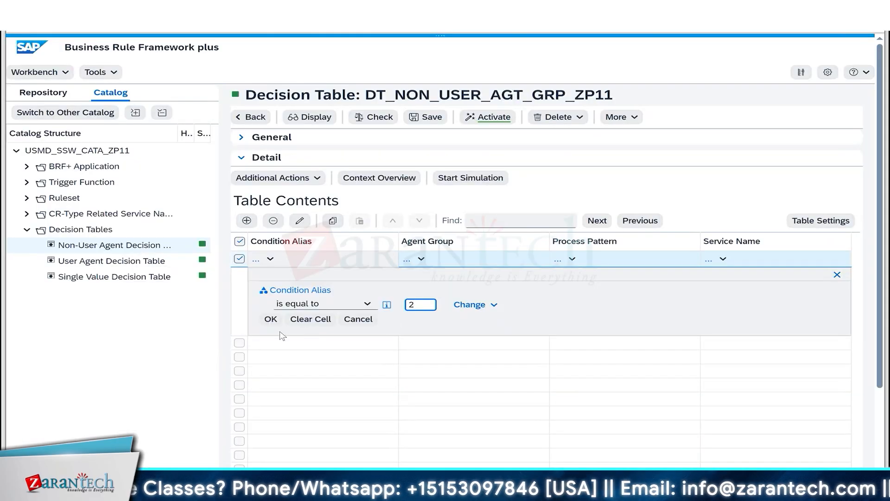
{"action": "left_click", "coordinate": [271, 319]}
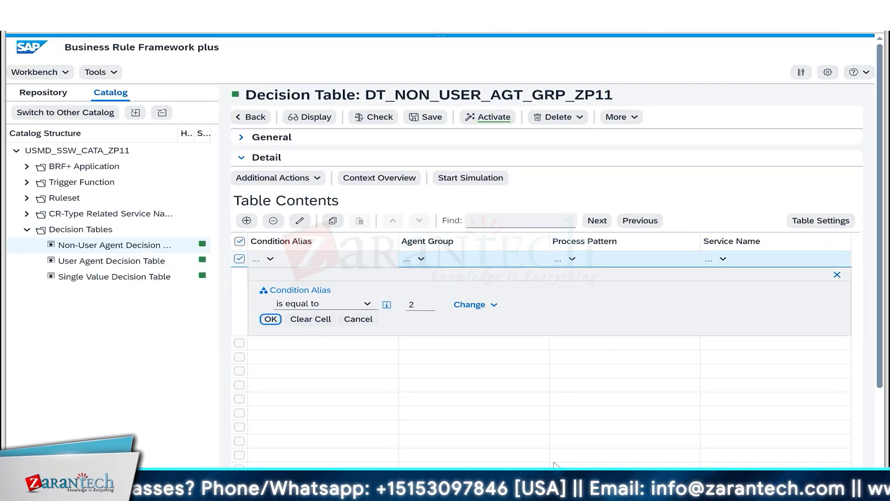
In the planning spreadsheet, trace the Submit and Approve rows to condition alias 2 and its process pattern in the Non User Agent Decision Table
{"action": "key", "text": "alt+Tab"}
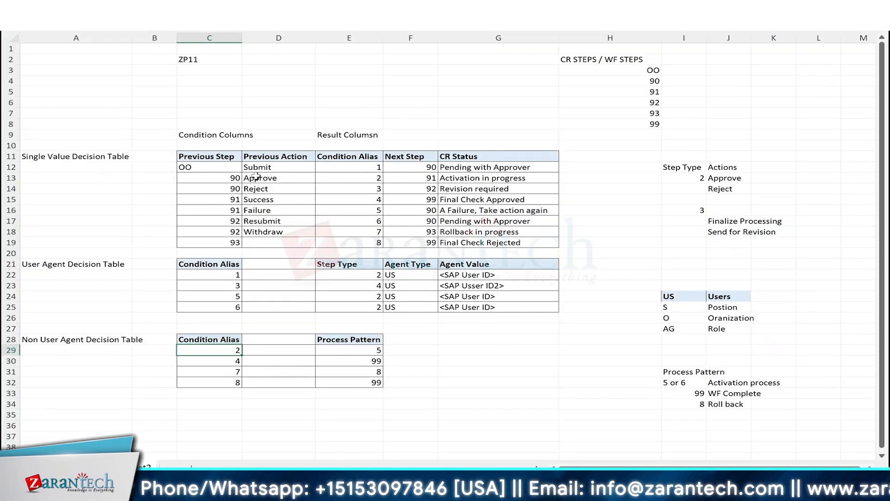
{"action": "left_click", "coordinate": [239, 168]}
{"action": "left_click", "coordinate": [268, 169]}
{"action": "left_click", "coordinate": [428, 169]}
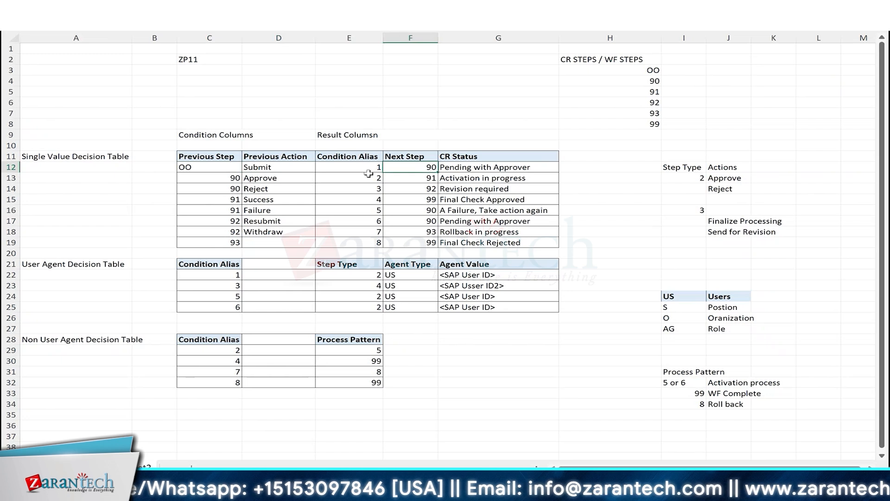
{"action": "left_click", "coordinate": [210, 179]}
{"action": "left_click", "coordinate": [262, 179]}
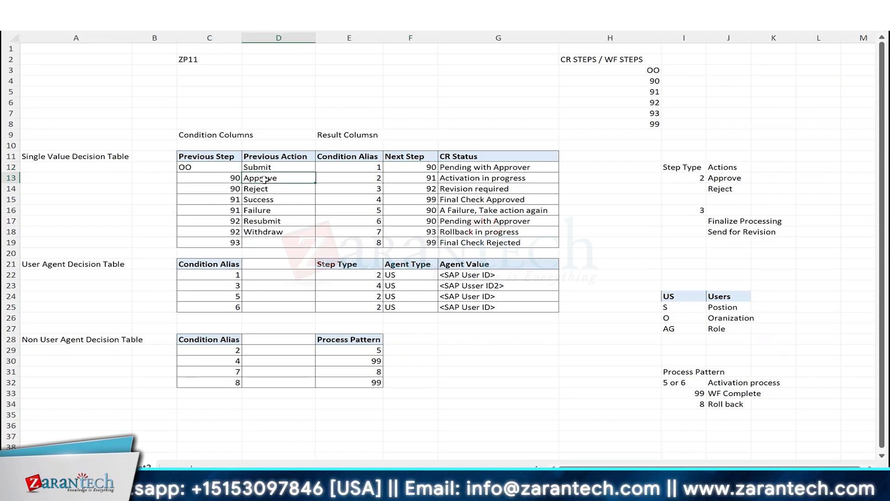
{"action": "left_click", "coordinate": [423, 180]}
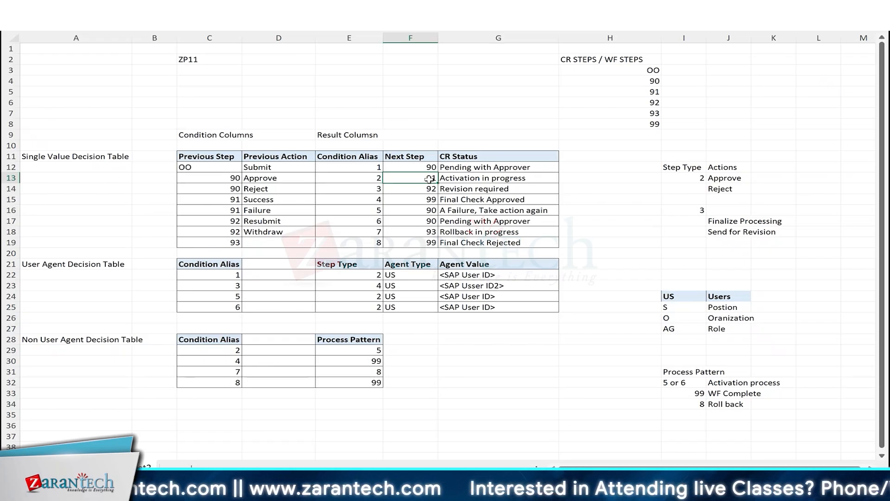
{"action": "left_click", "coordinate": [379, 179]}
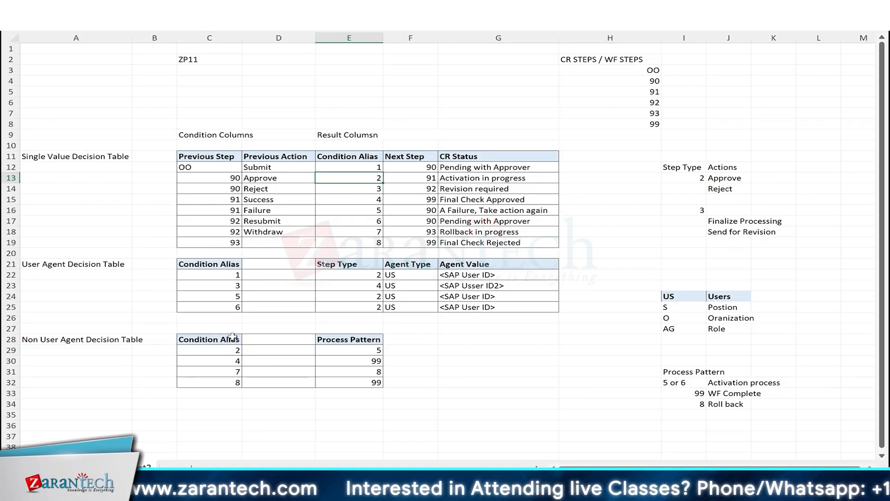
{"action": "left_click", "coordinate": [238, 350]}
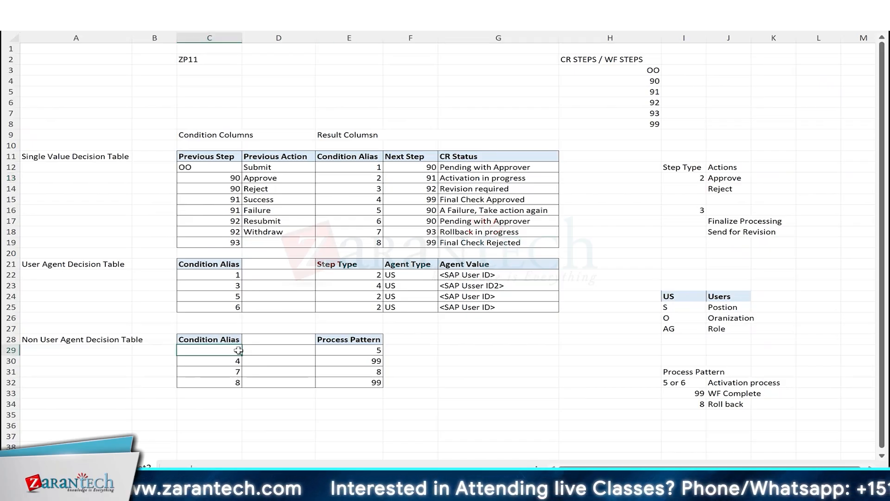
{"action": "left_click", "coordinate": [361, 350]}
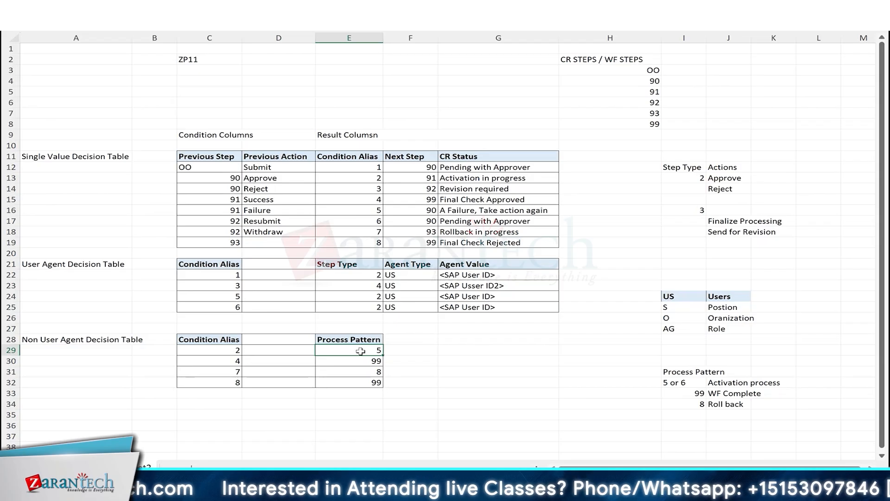
Back in BRFplus, open direct value input for the Process Pattern of the Condition Alias 2 row and display its selectable values
{"action": "key", "text": "alt+Tab"}
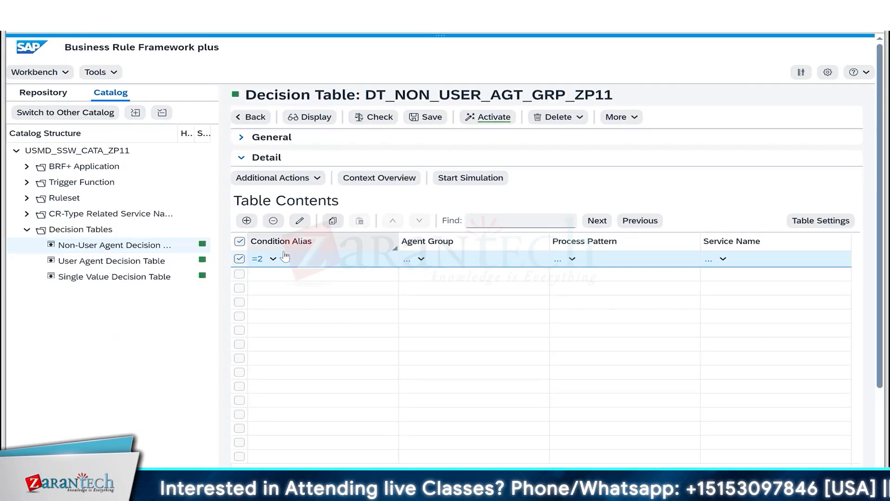
{"action": "left_click", "coordinate": [572, 259]}
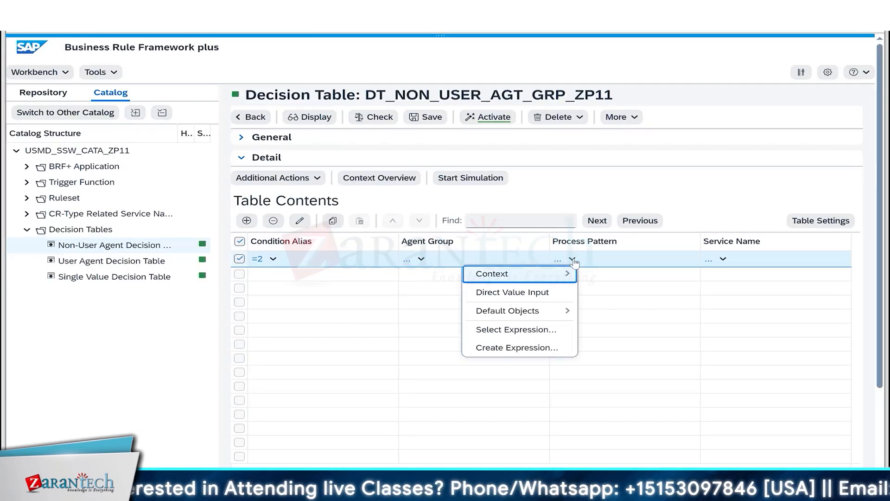
{"action": "left_click", "coordinate": [514, 292]}
{"action": "type", "text": "00"}
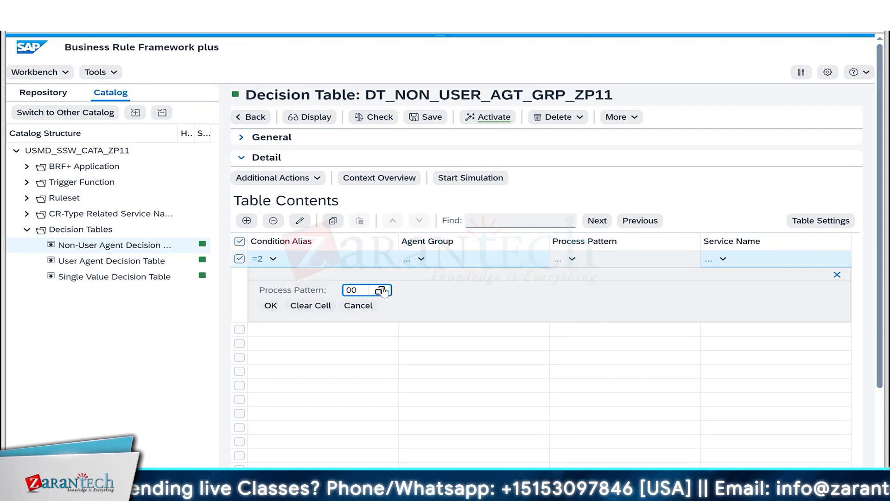
{"action": "left_click", "coordinate": [383, 291]}
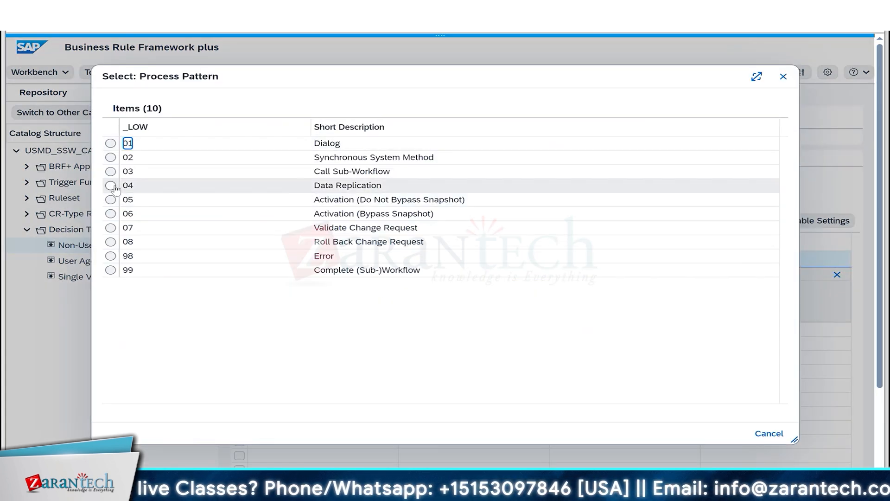
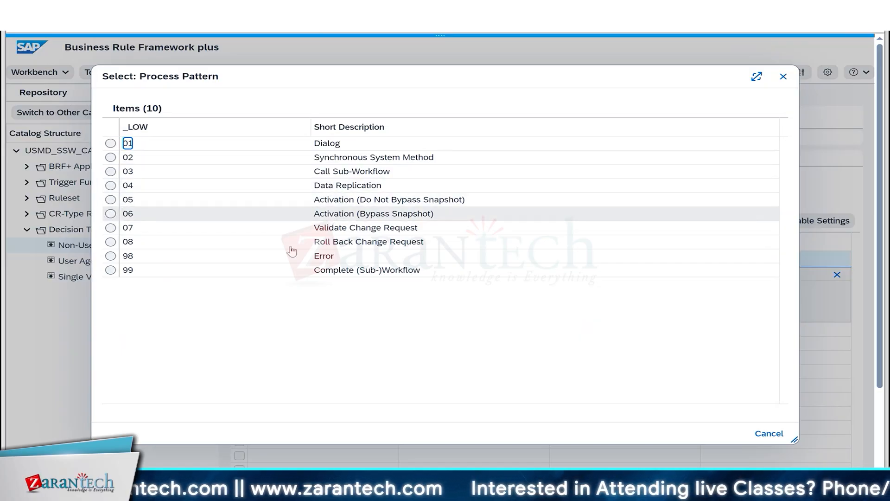
In the planning spreadsheet, follow the workflow from Submit through Approve to the process pattern planned for condition alias 2
{"action": "key", "text": "alt+Tab"}
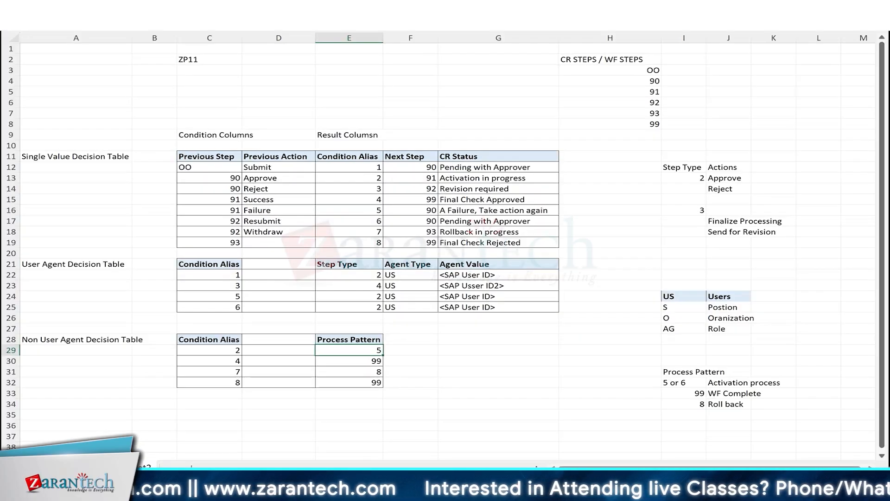
{"action": "left_click", "coordinate": [212, 168]}
{"action": "left_click", "coordinate": [262, 169]}
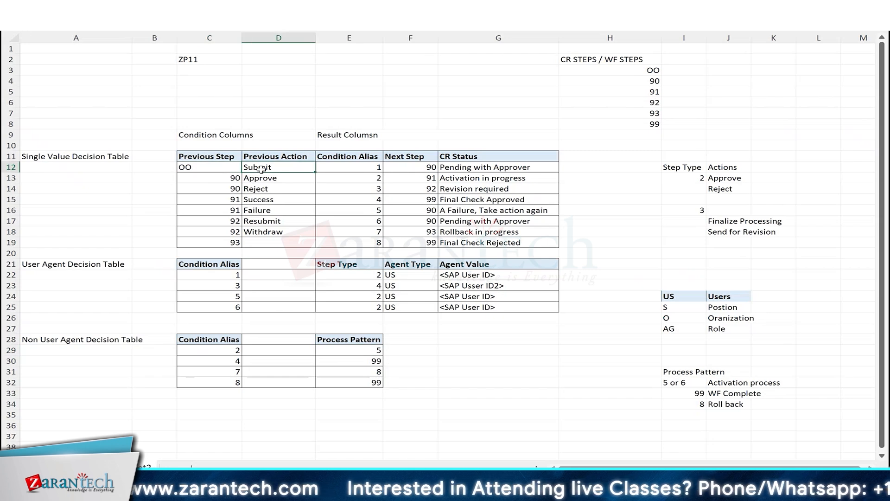
{"action": "left_click", "coordinate": [414, 168]}
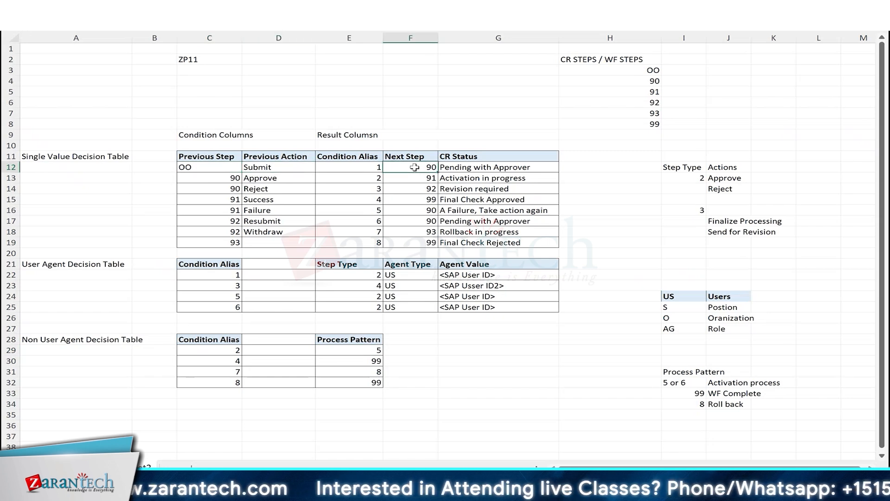
{"action": "left_click", "coordinate": [228, 178]}
{"action": "left_click_drag", "start_coordinate": [227, 178], "coordinate": [286, 178]}
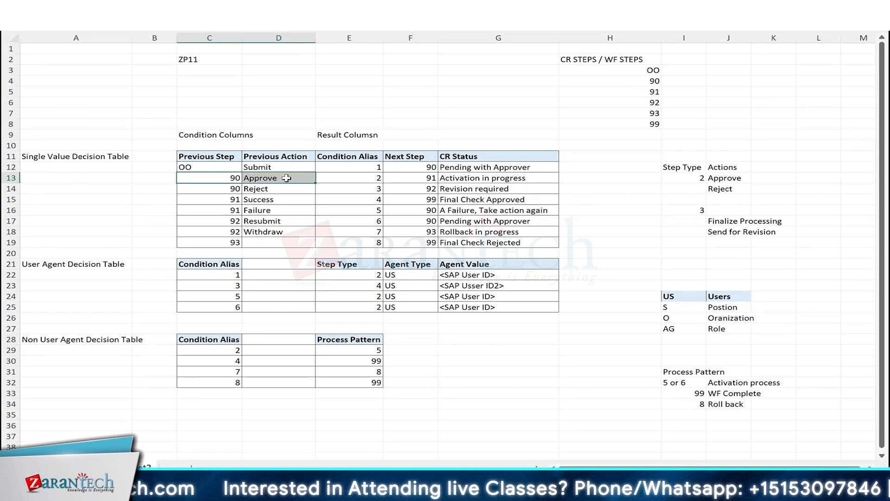
{"action": "left_click", "coordinate": [421, 178]}
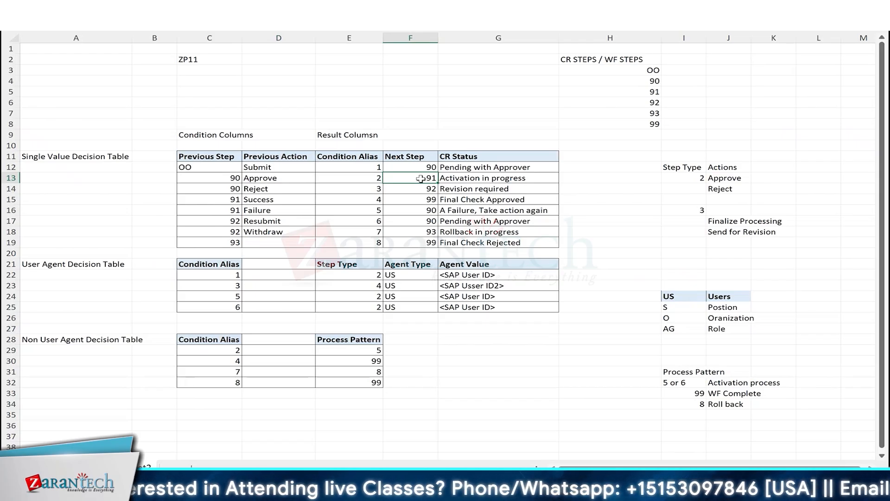
{"action": "left_click", "coordinate": [373, 179]}
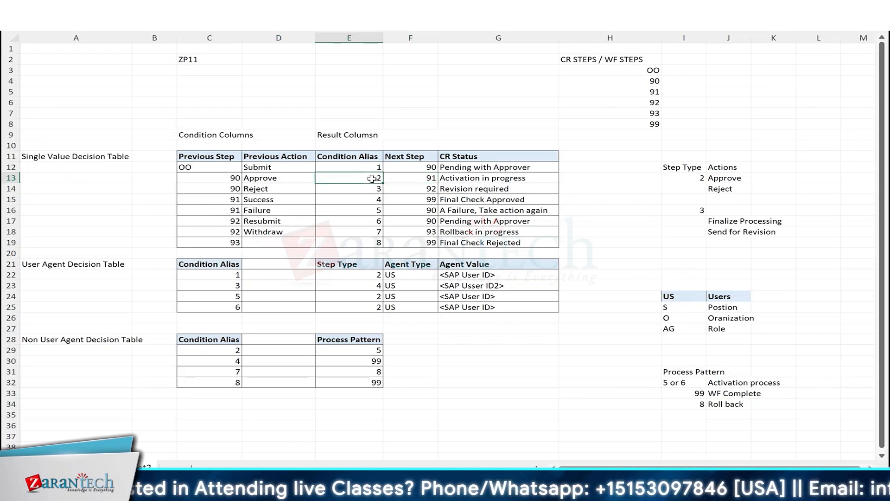
{"action": "left_click", "coordinate": [218, 350]}
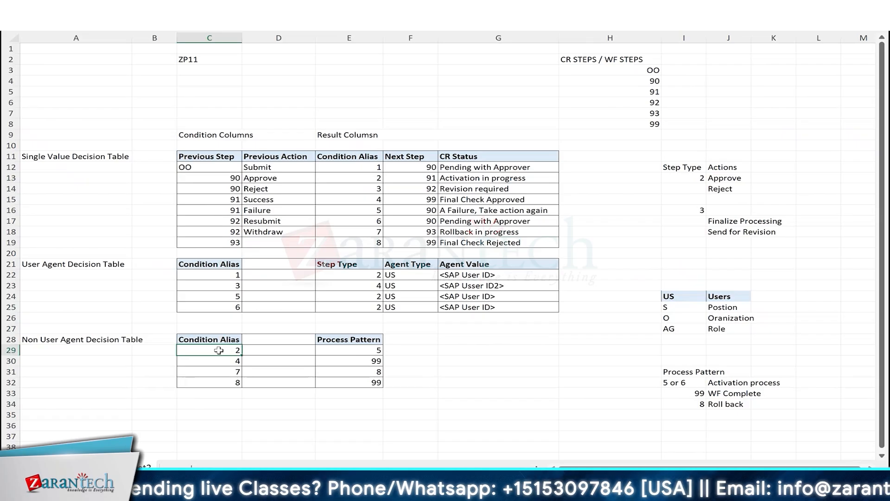
{"action": "left_click", "coordinate": [345, 351]}
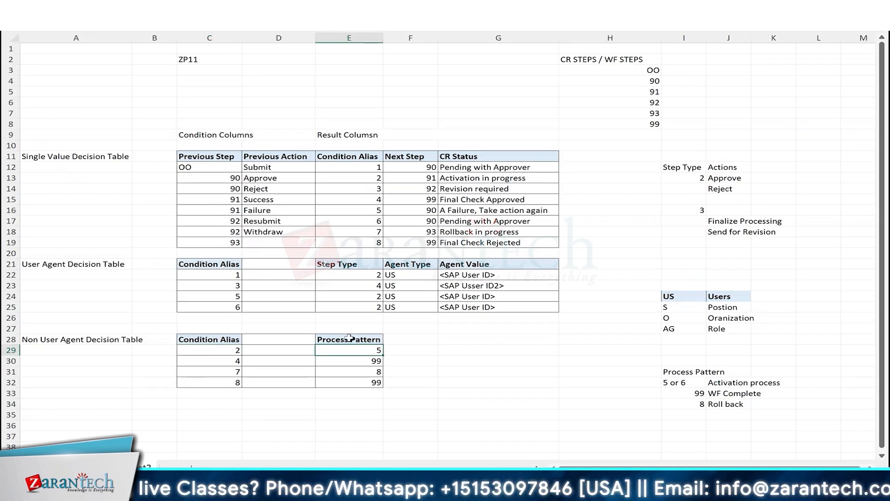
{"action": "left_click", "coordinate": [350, 339]}
{"action": "left_click", "coordinate": [361, 348]}
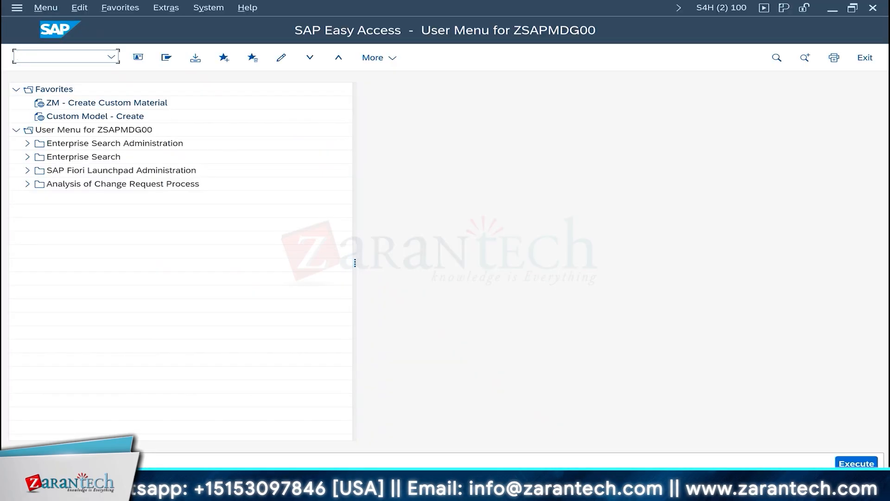
Start transaction SWO1 and display object type BUS2250 in the Business Object Builder
{"action": "type", "text": "SW"}
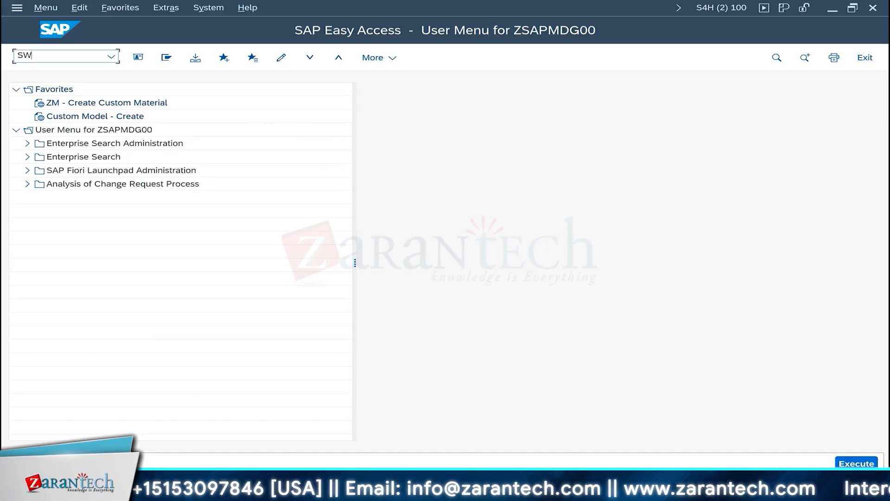
{"action": "type", "text": "O1"}
{"action": "key", "text": "Return"}
{"action": "left_click", "coordinate": [225, 125]}
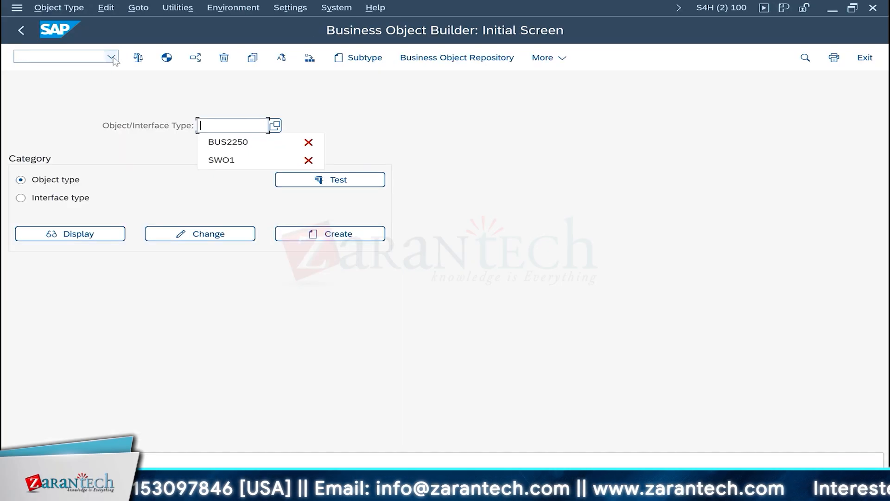
{"action": "left_click", "coordinate": [227, 141]}
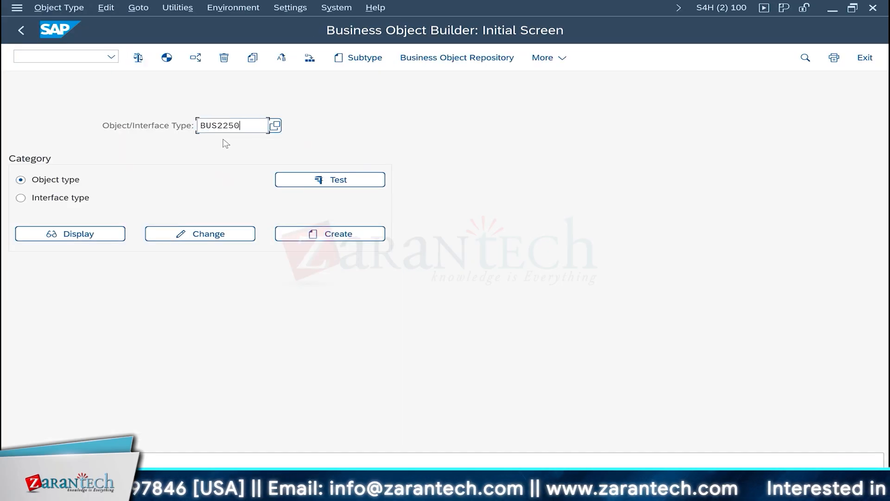
{"action": "left_click", "coordinate": [73, 235]}
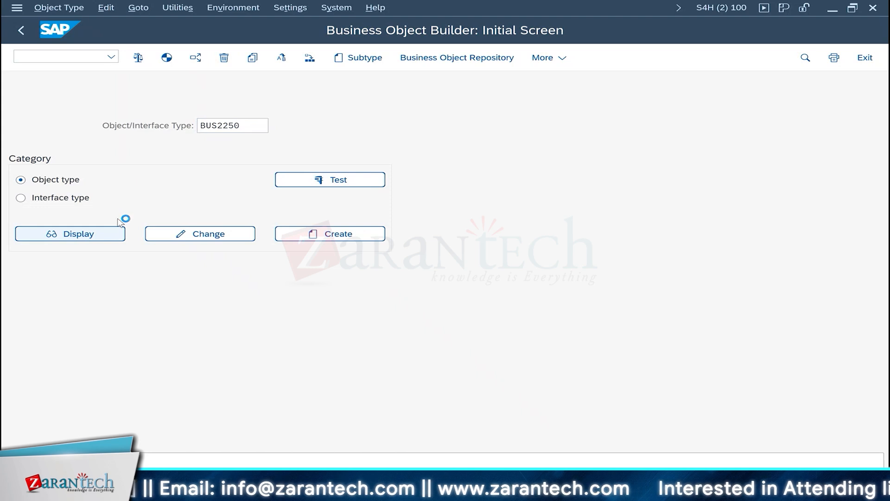
Expand the methods of BUS2250 and examine Activate_2 and its description against the spreadsheet's process pattern for condition alias 2
{"action": "left_click", "coordinate": [42, 156]}
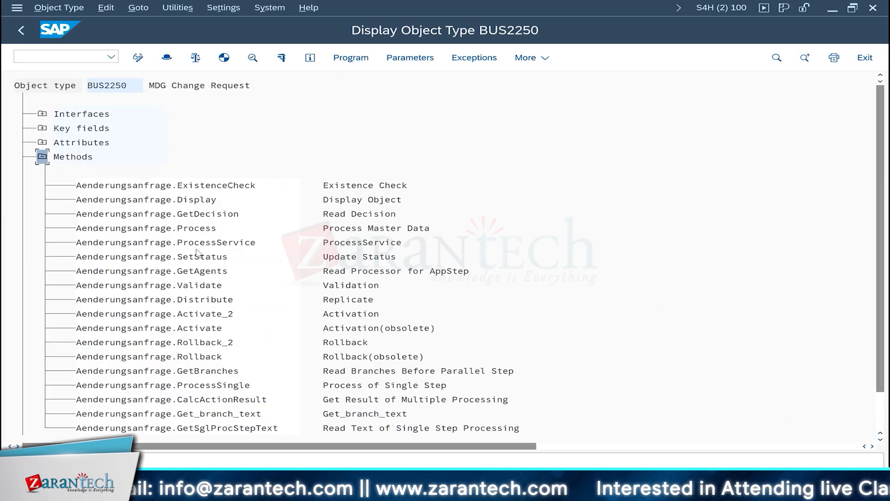
{"action": "left_click", "coordinate": [197, 313]}
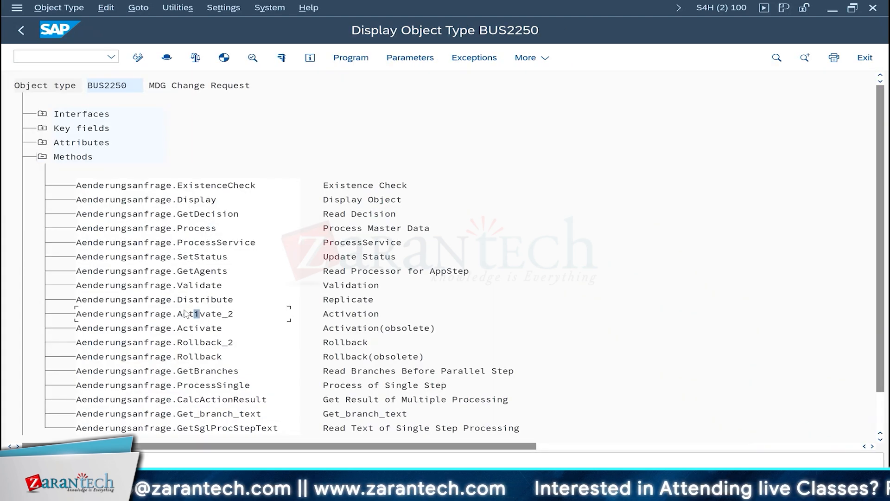
{"action": "left_click", "coordinate": [221, 316]}
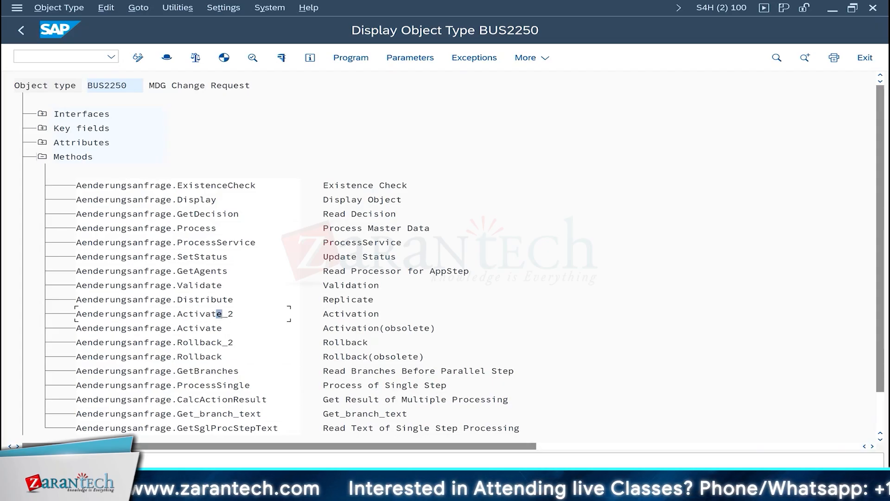
{"action": "key", "text": "alt+Tab"}
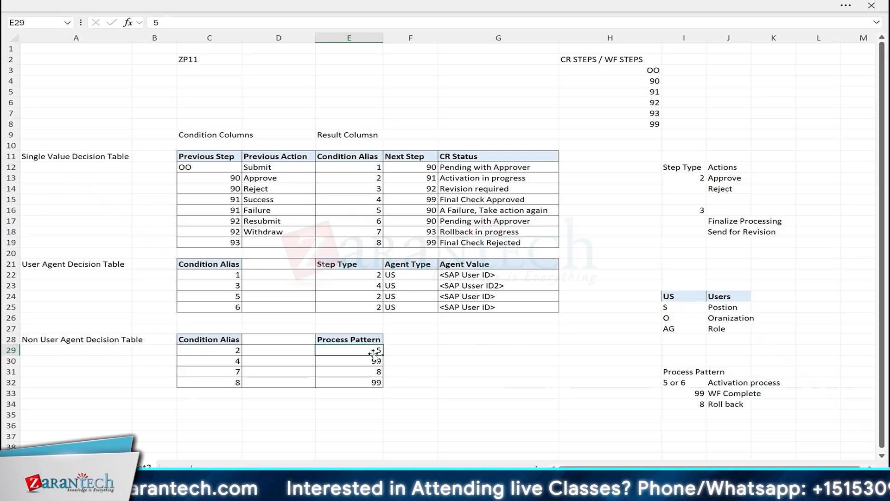
{"action": "key", "text": "alt+Tab"}
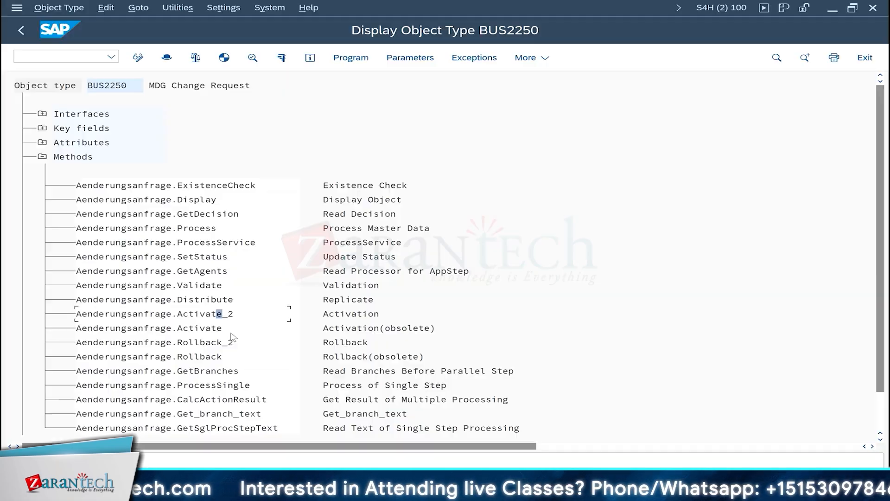
{"action": "left_click", "coordinate": [353, 316]}
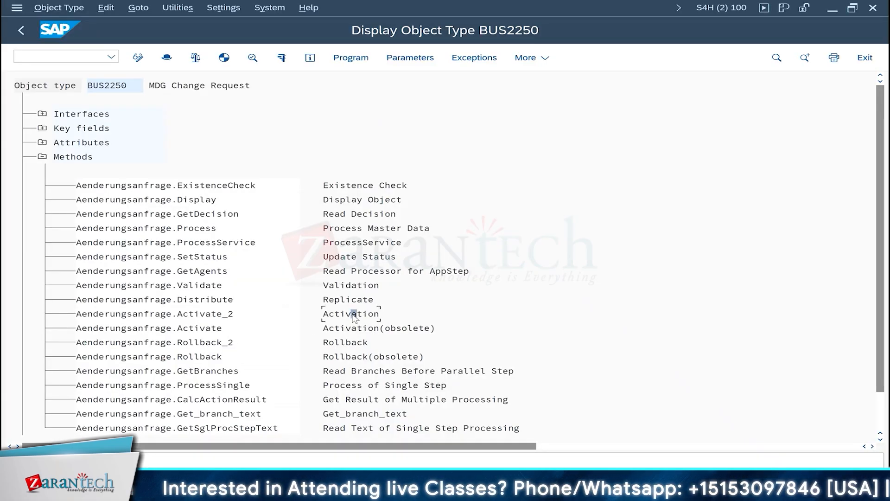
{"action": "left_click", "coordinate": [344, 315]}
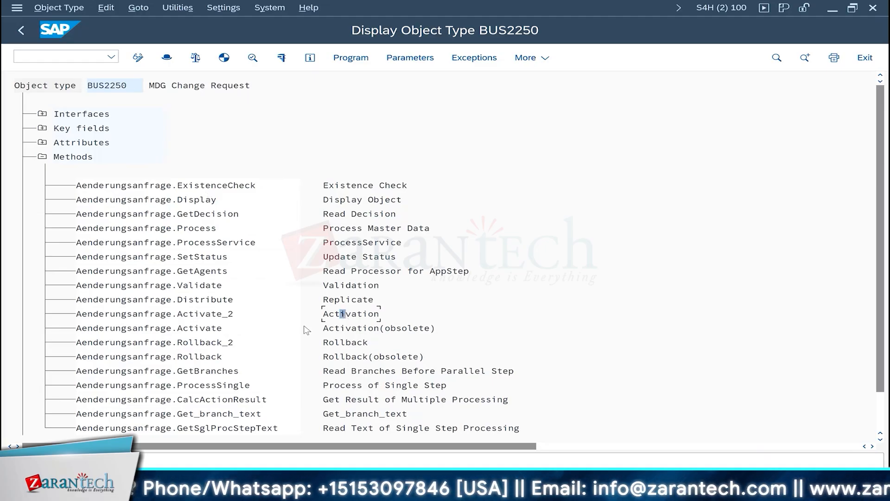
{"action": "left_click", "coordinate": [201, 314]}
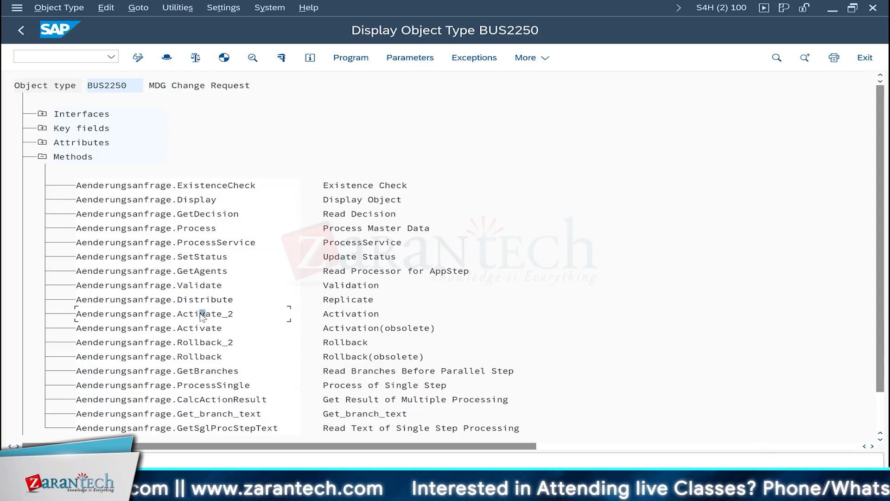
Open the Class Builder in a new session with transaction SE24
{"action": "left_click", "coordinate": [58, 57]}
{"action": "type", "text": "/O"}
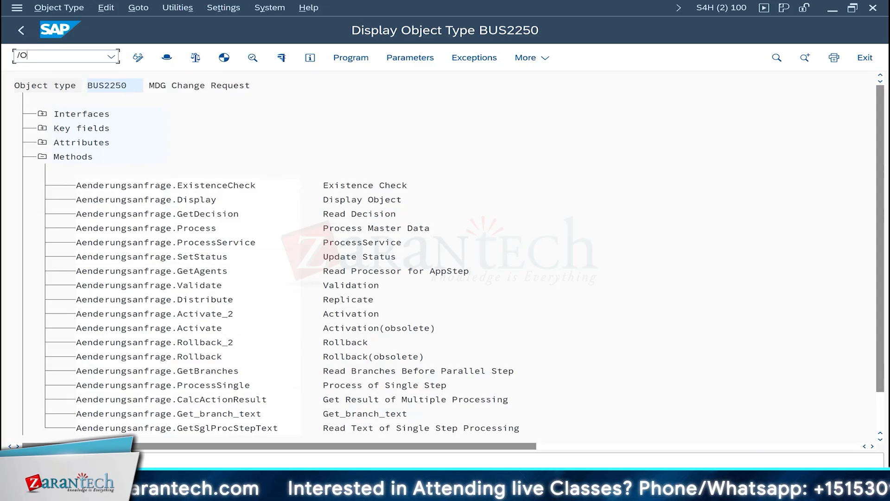
{"action": "type", "text": "SE"}
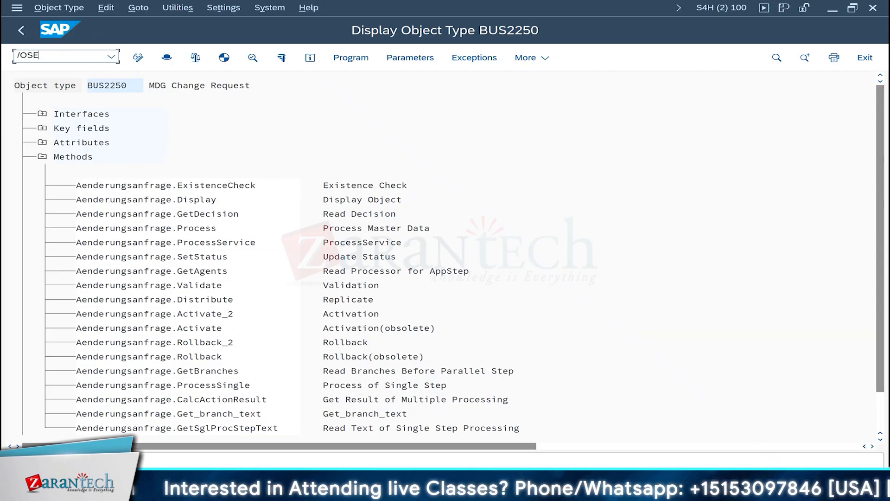
{"action": "type", "text": "24"}
{"action": "key", "text": "Return"}
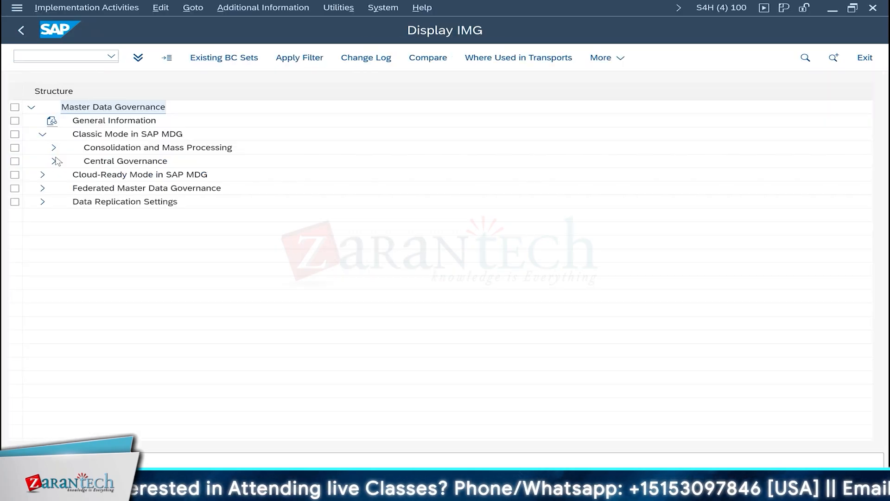
In the Display IMG session, open the Edit Data Model activity in the Data Modeling general settings of Central Governance
{"action": "left_click", "coordinate": [54, 162]}
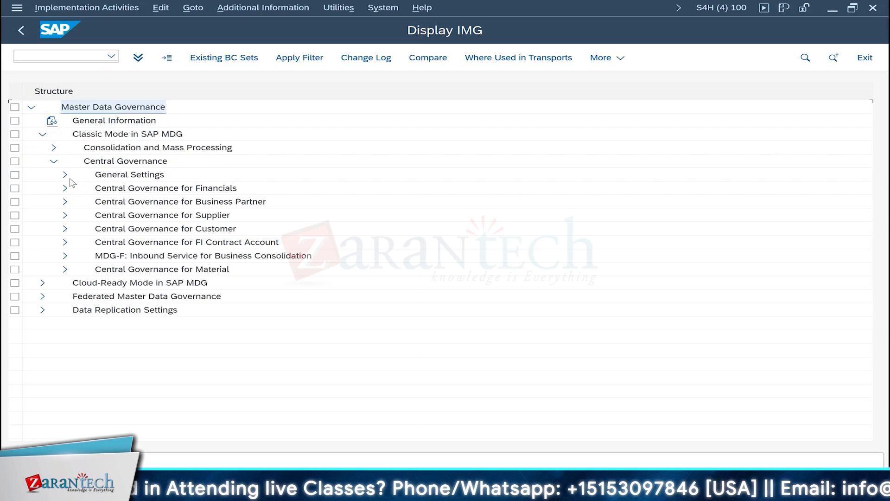
{"action": "left_click", "coordinate": [64, 176]}
{"action": "left_click", "coordinate": [76, 242]}
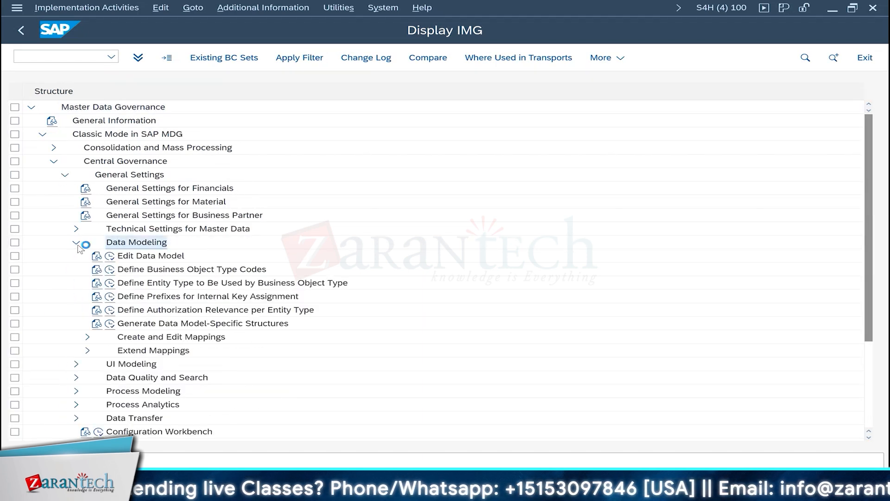
{"action": "left_click", "coordinate": [107, 255]}
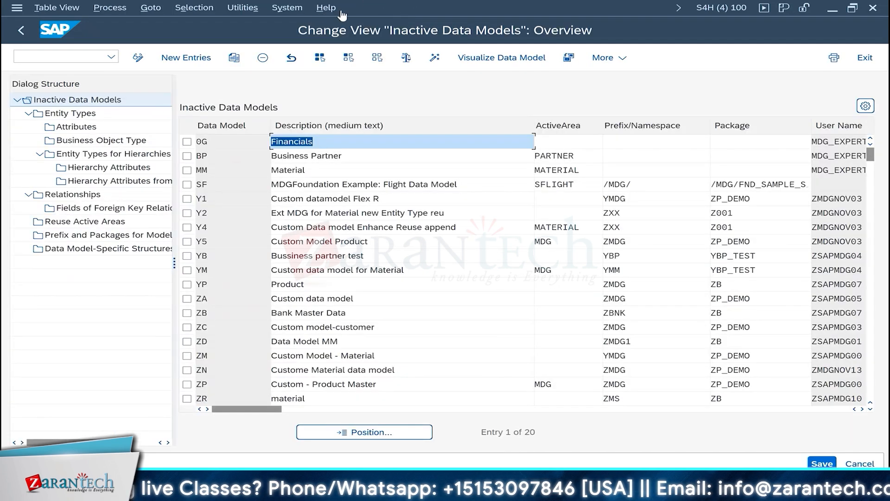
Select the MM data model, show its Reuse Active Areas and select the MATERIAL area
{"action": "left_click", "coordinate": [187, 170]}
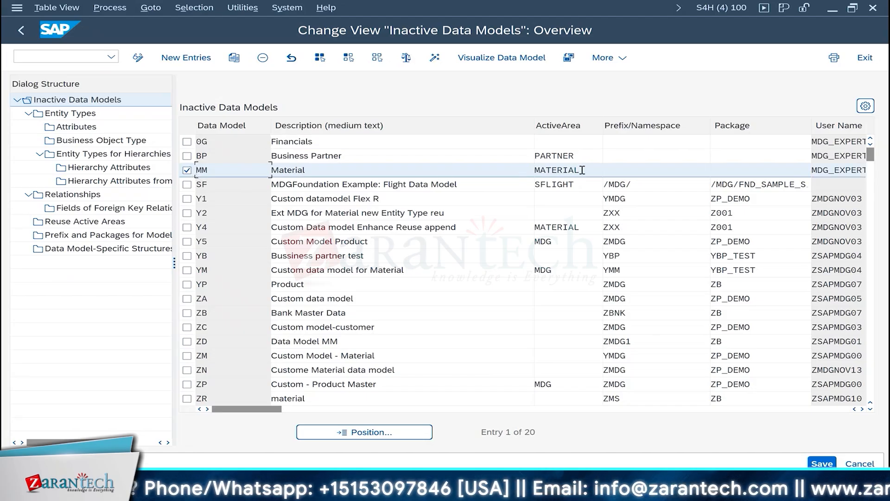
{"action": "double_click", "coordinate": [536, 169]}
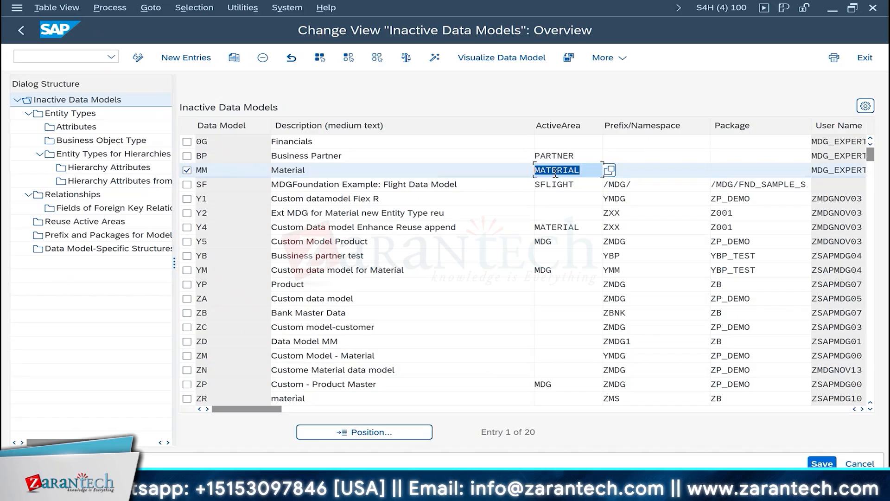
{"action": "left_click", "coordinate": [84, 222]}
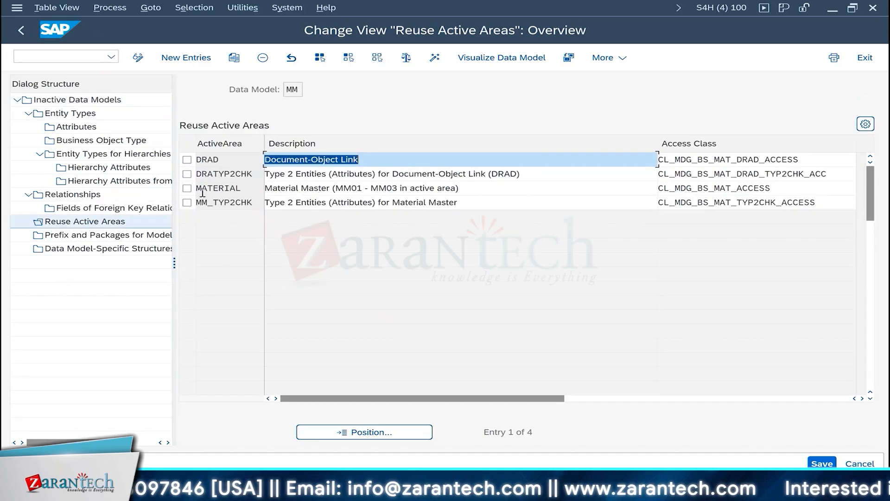
{"action": "left_click", "coordinate": [187, 188]}
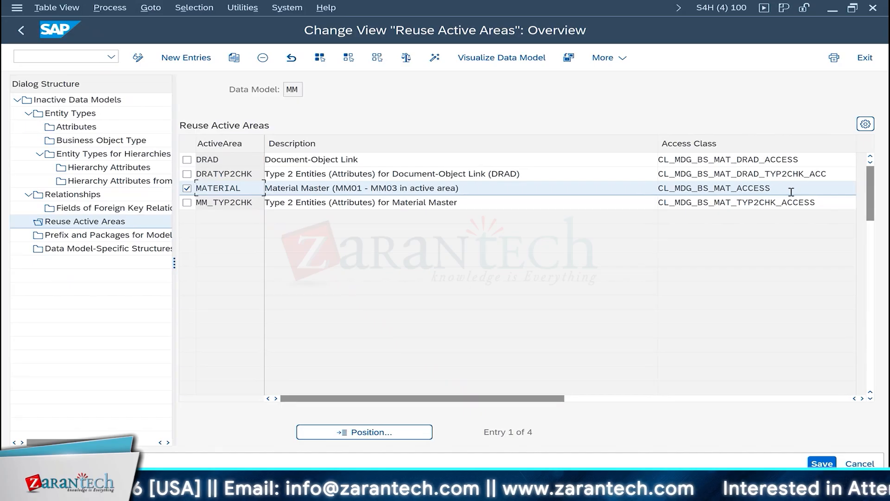
Copy the MATERIAL area's access class CL_MDG_BS_MAT_ACCESS into the Class Builder session and display the class
{"action": "left_click_drag", "start_coordinate": [790, 190], "coordinate": [652, 187]}
{"action": "key", "text": "ctrl+c"}
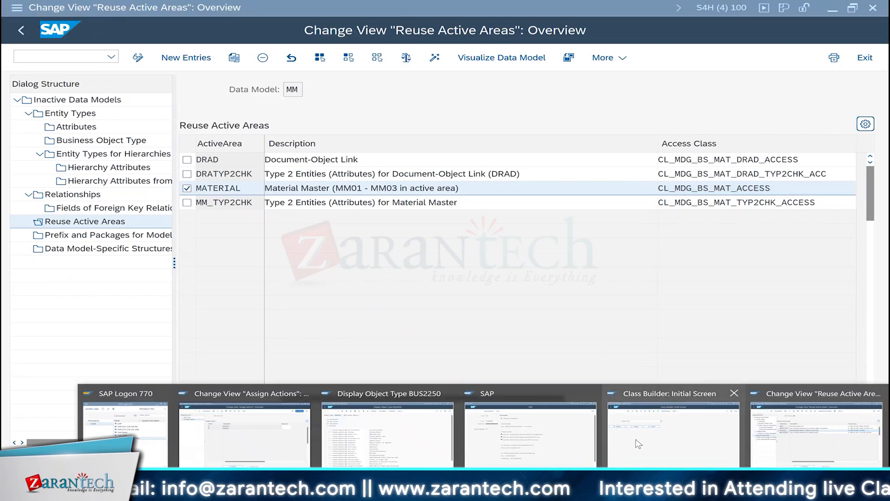
{"action": "left_click", "coordinate": [651, 442]}
{"action": "key", "text": "ctrl+v"}
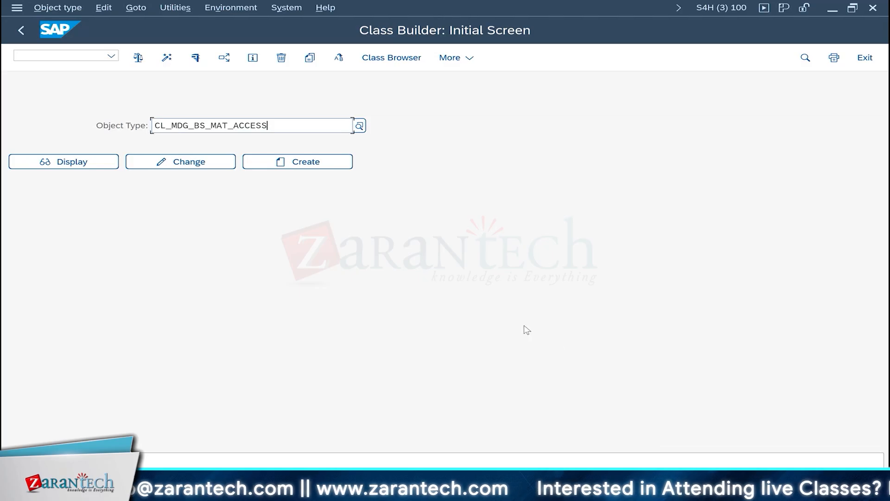
{"action": "left_click", "coordinate": [98, 164]}
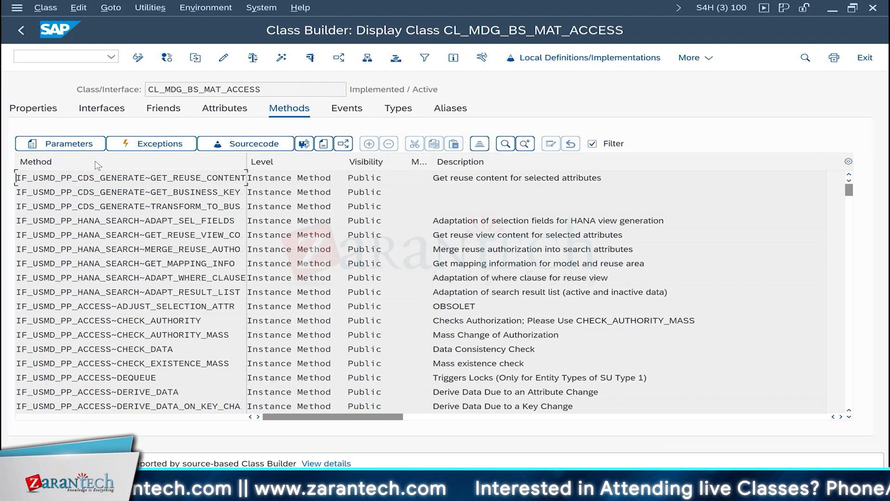
Find the method IF_USMD_PP_ACCESS~SAVE in the class's method list and open its source code
{"action": "scroll", "coordinate": [188, 362], "scroll_direction": "down", "scroll_amount": 6}
{"action": "left_click_drag", "start_coordinate": [156, 322], "coordinate": [19, 306]}
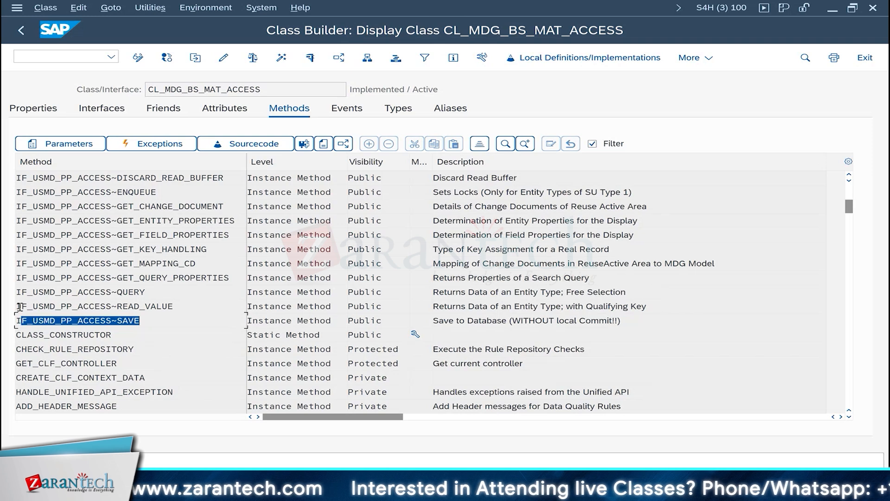
{"action": "left_click", "coordinate": [128, 322]}
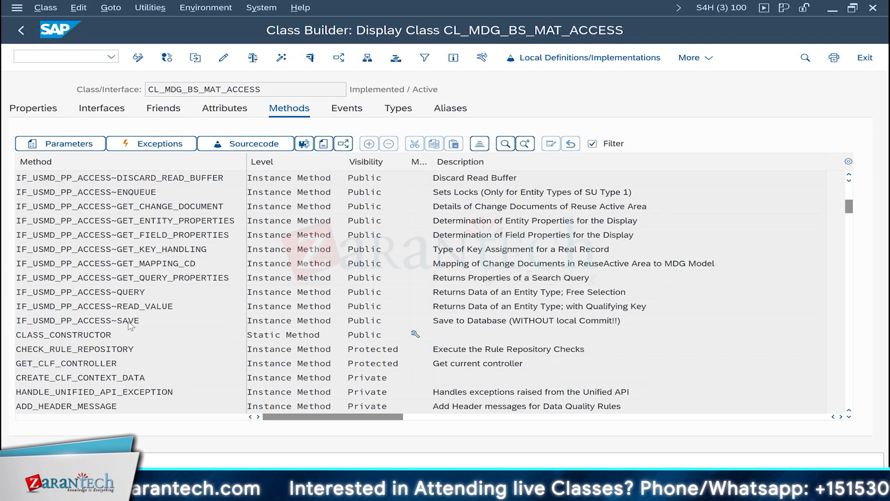
{"action": "double_click", "coordinate": [128, 321]}
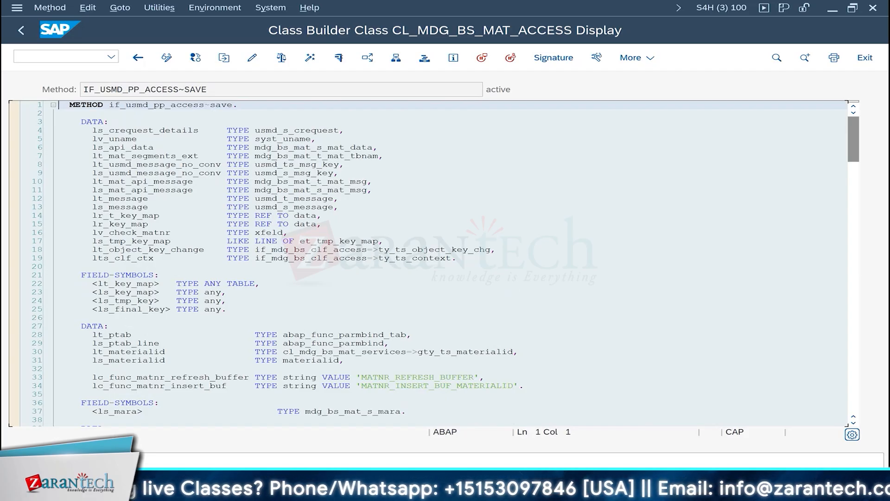
Check the process pattern for condition alias 2 in the planning spreadsheet against the Activate_2 method in the BUS2250 session
{"action": "mouse_move", "coordinate": [569, 489]}
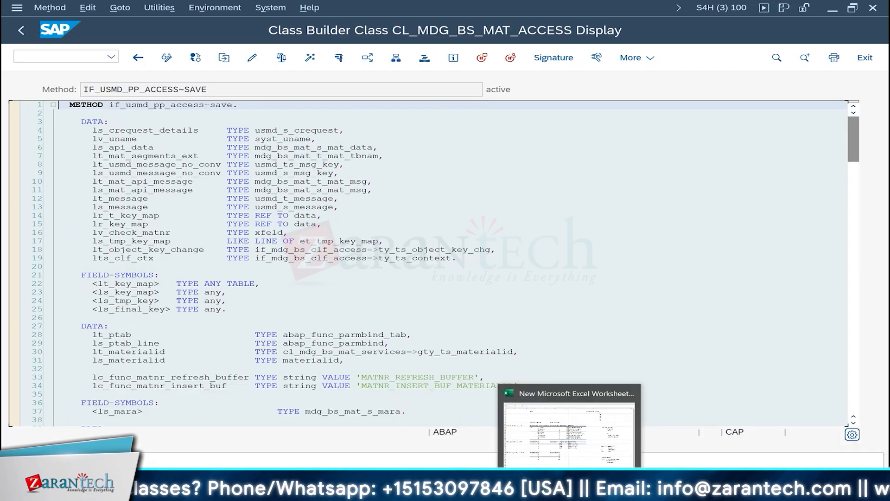
{"action": "left_click", "coordinate": [569, 436]}
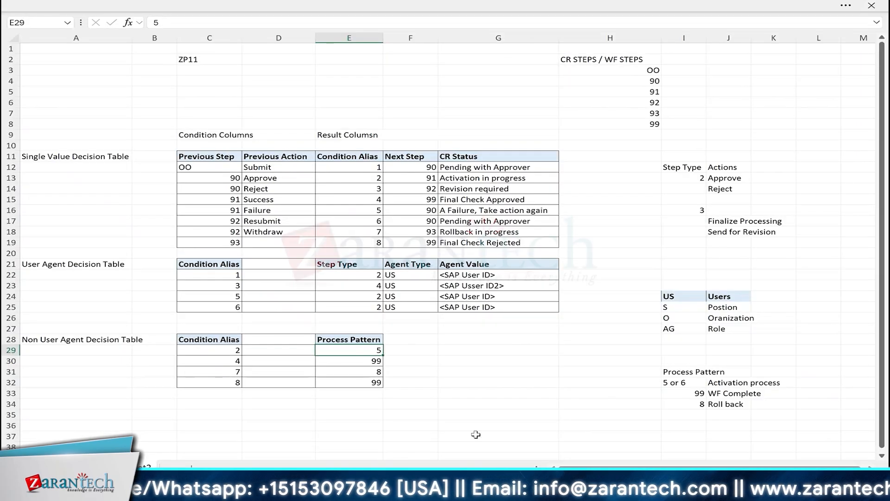
{"action": "mouse_move", "coordinate": [482, 489]}
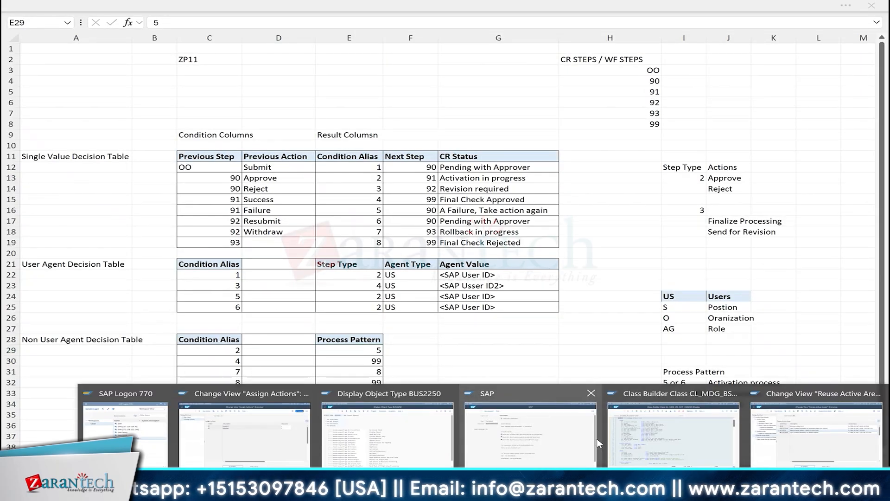
{"action": "left_click", "coordinate": [406, 414]}
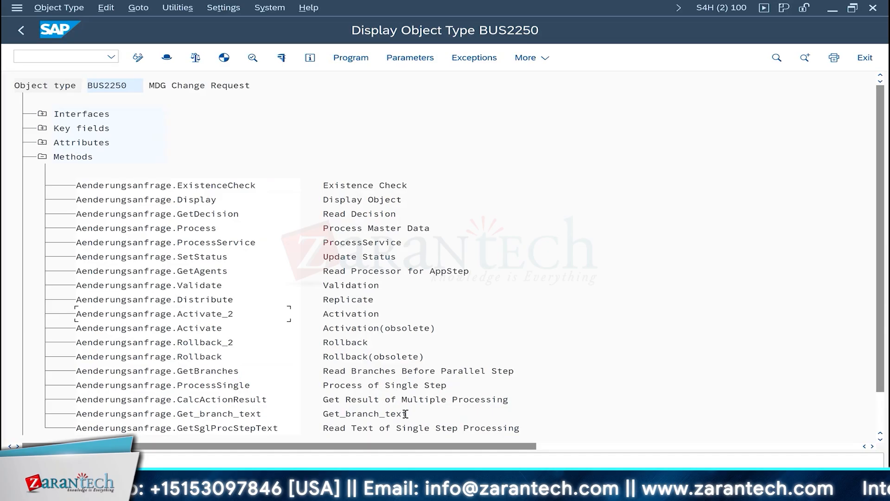
{"action": "left_click", "coordinate": [221, 315]}
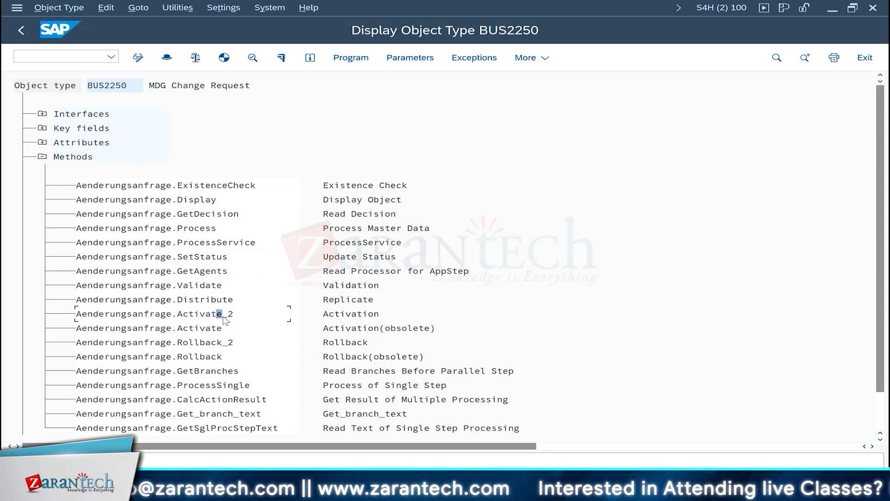
Return to the Class Builder session and highlight the method name IF_USMD_PP_ACCESS~SAVE
{"action": "left_click", "coordinate": [489, 491]}
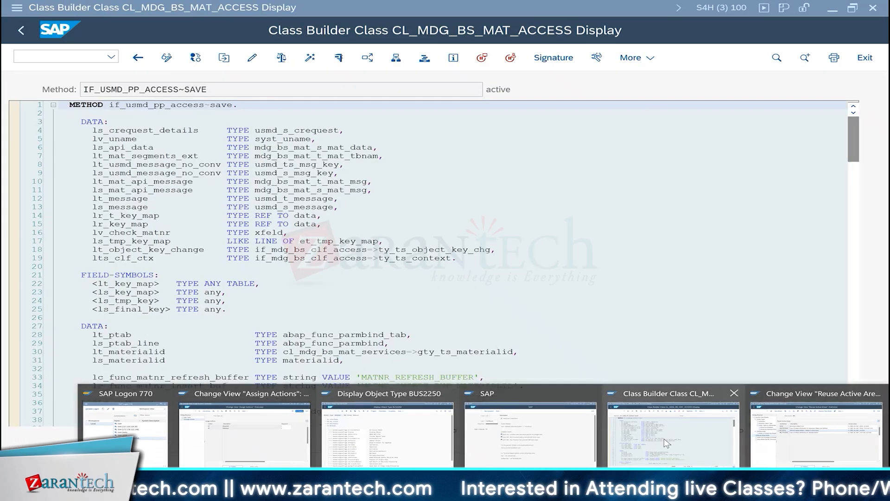
{"action": "left_click", "coordinate": [673, 434]}
{"action": "left_click_drag", "start_coordinate": [208, 89], "coordinate": [56, 81]}
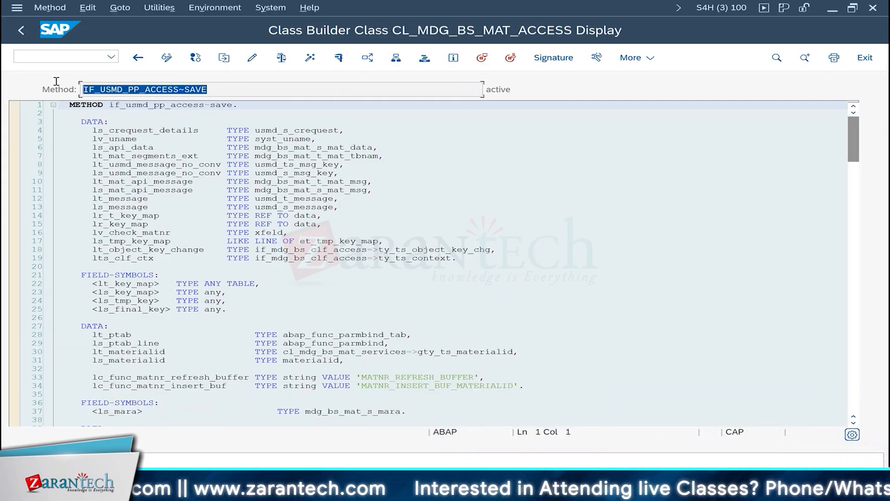
Compare the Roll Back Change Request process pattern in the BRFplus list with the Rollback_2 method in the BUS2250 session
{"action": "left_click", "coordinate": [489, 491]}
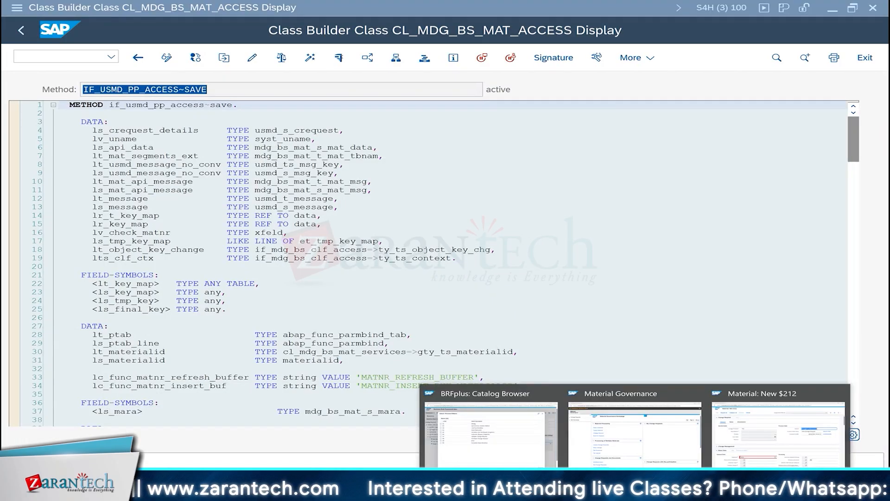
{"action": "left_click", "coordinate": [518, 449]}
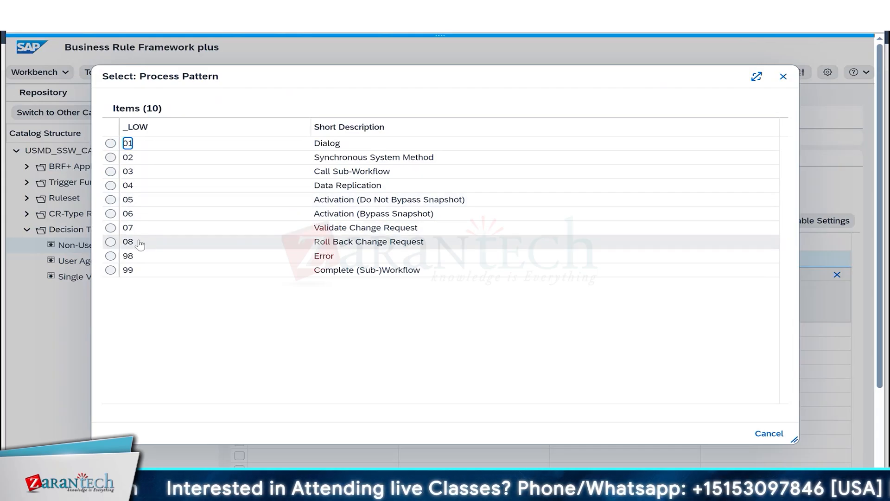
{"action": "left_click", "coordinate": [547, 489]}
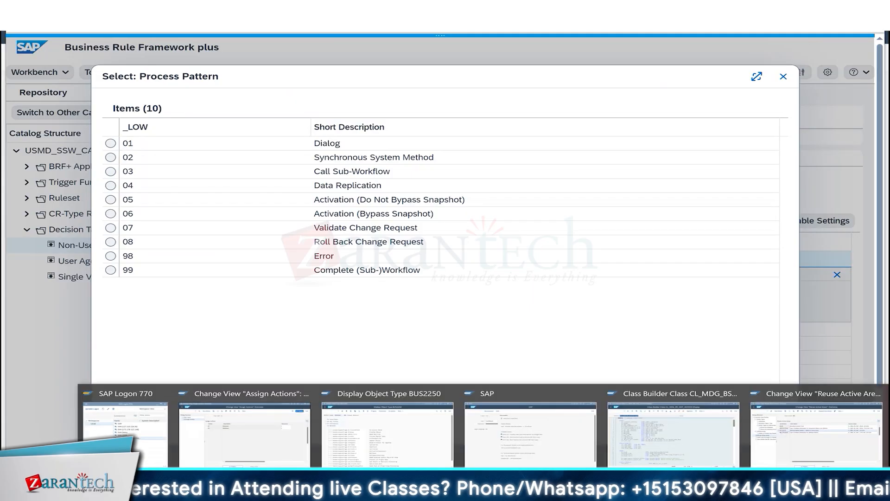
{"action": "left_click", "coordinate": [391, 433]}
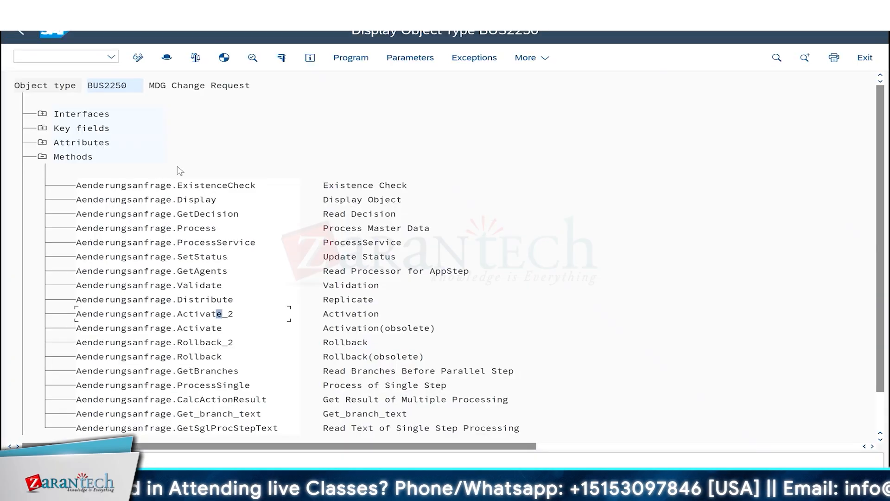
{"action": "left_click", "coordinate": [192, 342]}
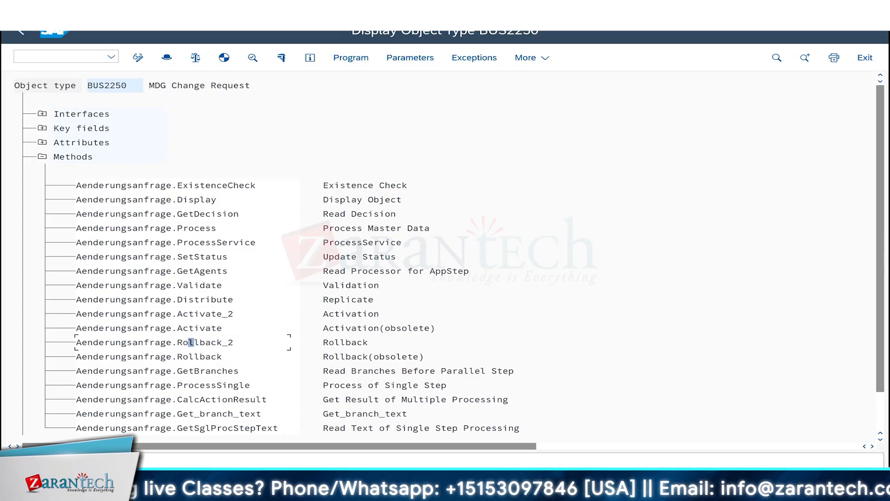
{"action": "key", "text": "alt+Tab"}
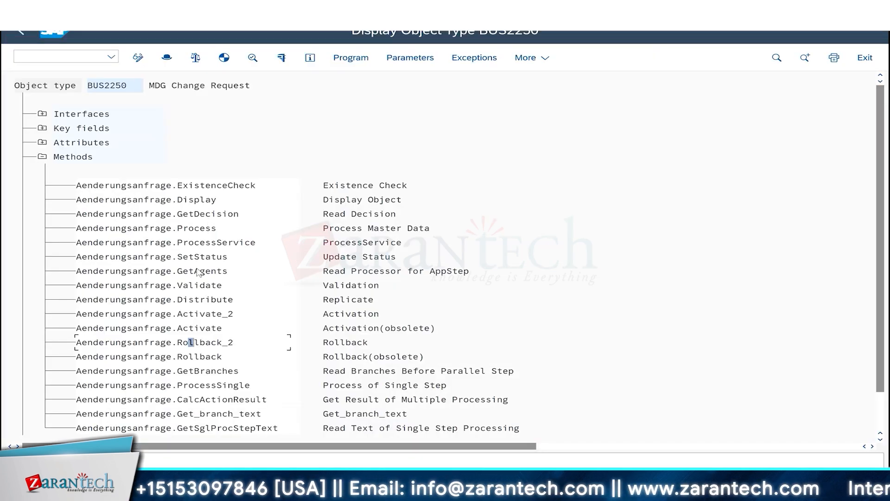
{"action": "left_click", "coordinate": [337, 286]}
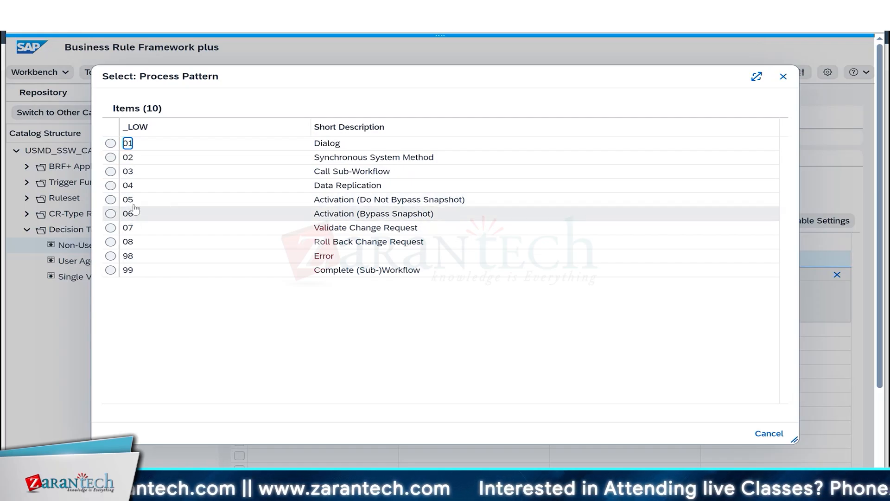
Check the activation process pattern note in the planning spreadsheet against patterns 05 and 06 in the BRFplus selection list
{"action": "mouse_move", "coordinate": [601, 491]}
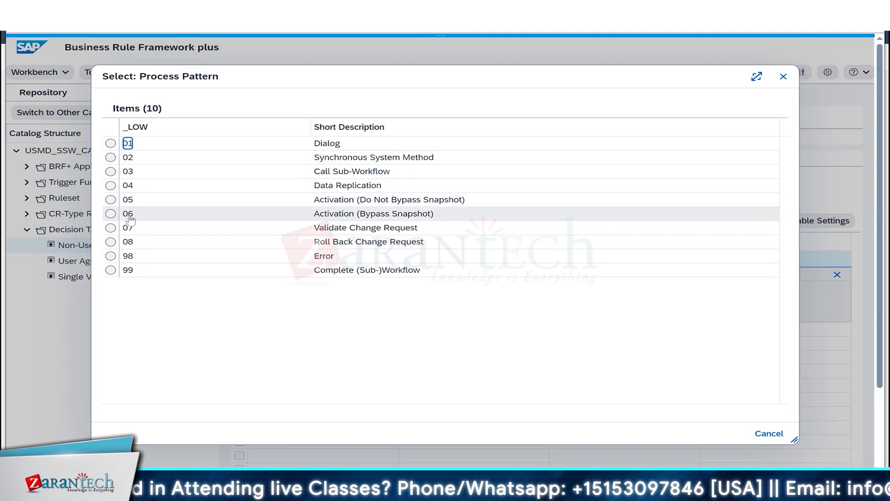
{"action": "left_click", "coordinate": [556, 490]}
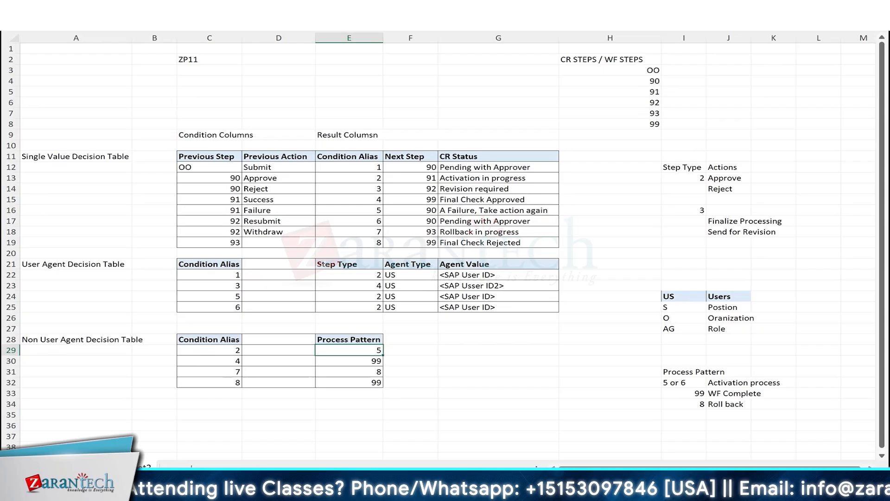
{"action": "left_click", "coordinate": [686, 387]}
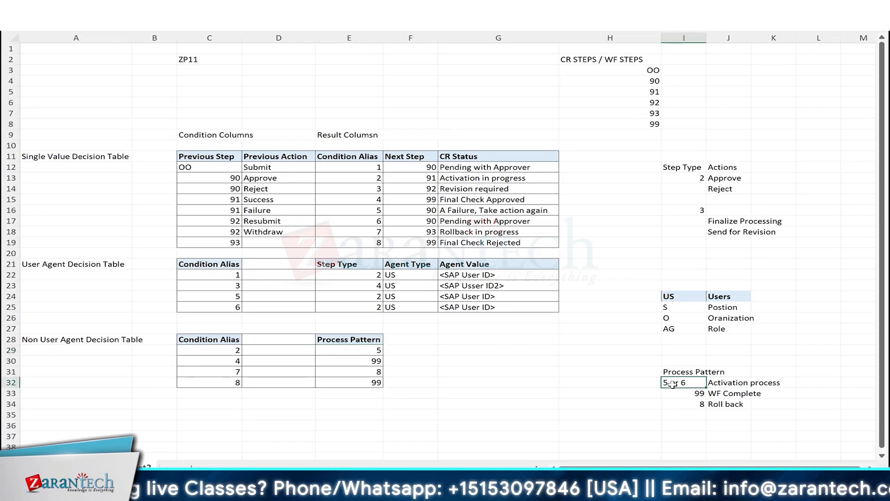
{"action": "left_click", "coordinate": [723, 384]}
{"action": "left_click", "coordinate": [672, 384]}
{"action": "left_click", "coordinate": [724, 384]}
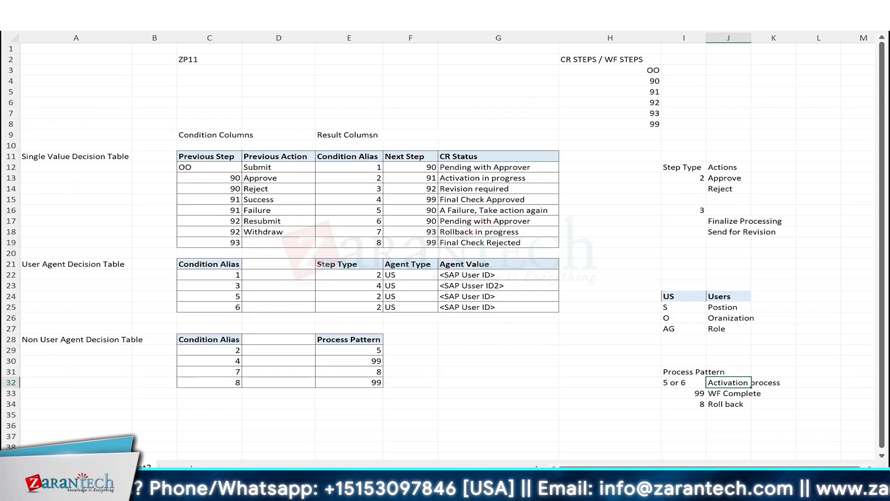
{"action": "left_click", "coordinate": [477, 429]}
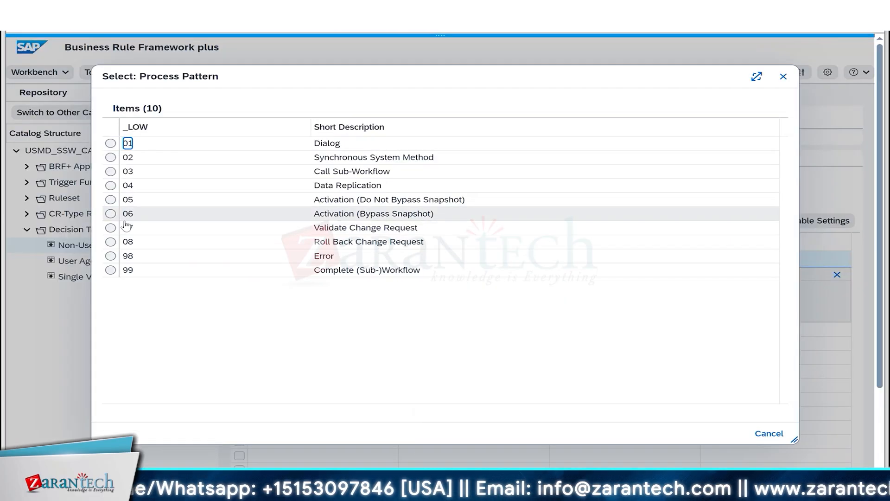
Switch to the PowerPoint deck, open blank slide 86 and sketch a large box divided into two halves
{"action": "key", "text": "alt+Tab"}
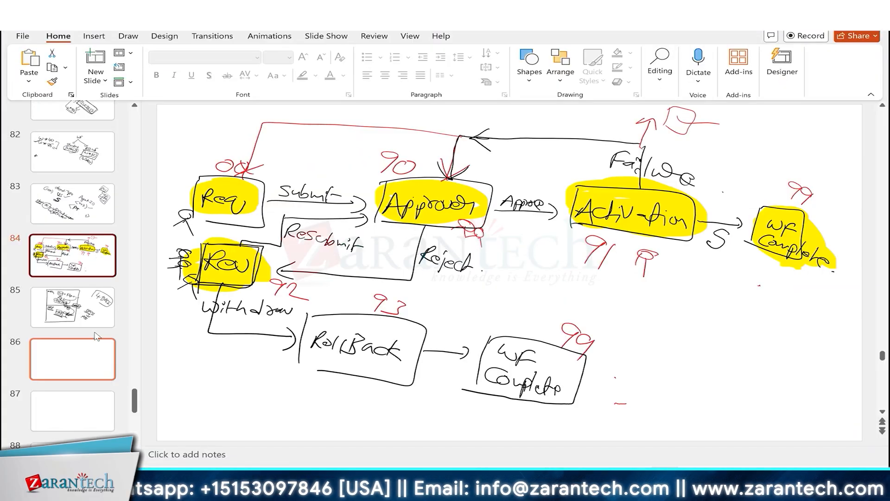
{"action": "left_click", "coordinate": [79, 351]}
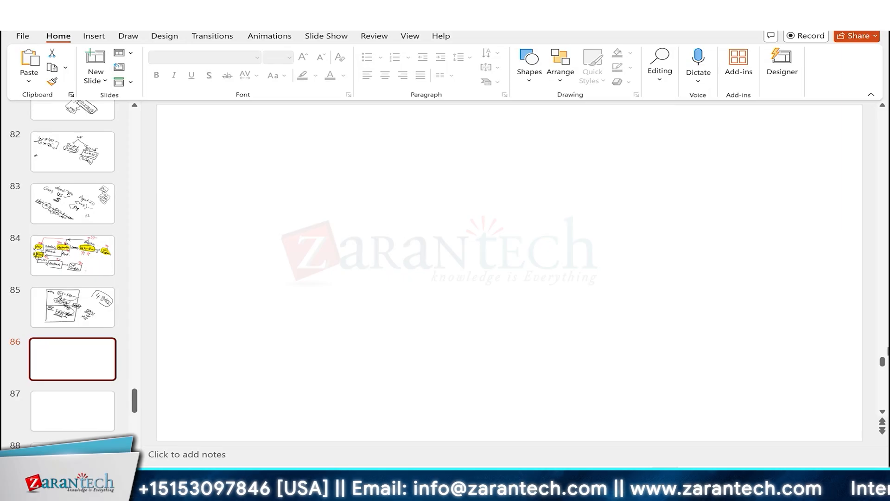
{"action": "mouse_move", "coordinate": [330, 128]}
{"action": "left_mouse_down"}
{"action": "mouse_move", "coordinate": [301, 404]}
{"action": "mouse_move", "coordinate": [598, 386]}
{"action": "mouse_move", "coordinate": [298, 386]}
{"action": "left_mouse_up"}
{"action": "left_click_drag", "start_coordinate": [321, 242], "coordinate": [630, 266]}
Sketch one database cylinder in the lower half of the box and another in the upper half
{"action": "left_click_drag", "start_coordinate": [455, 284], "coordinate": [445, 333]}
{"action": "left_click_drag", "start_coordinate": [506, 288], "coordinate": [490, 338]}
{"action": "left_click_drag", "start_coordinate": [455, 284], "coordinate": [507, 290]}
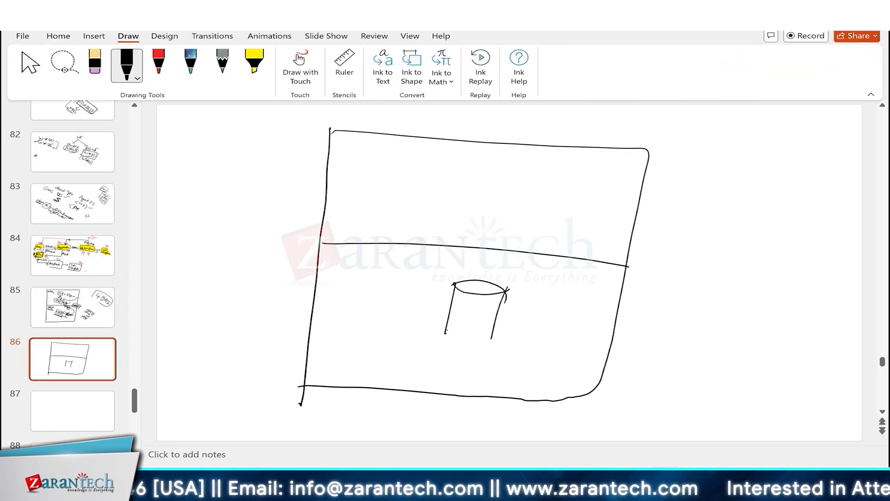
{"action": "left_click_drag", "start_coordinate": [436, 330], "coordinate": [490, 339]}
{"action": "left_click_drag", "start_coordinate": [503, 163], "coordinate": [485, 213]}
{"action": "left_click_drag", "start_coordinate": [548, 165], "coordinate": [530, 211]}
{"action": "mouse_move", "coordinate": [492, 163]}
{"action": "left_mouse_down"}
{"action": "mouse_move", "coordinate": [551, 170]}
{"action": "mouse_move", "coordinate": [547, 178]}
{"action": "left_mouse_up"}
{"action": "left_click_drag", "start_coordinate": [478, 215], "coordinate": [531, 213]}
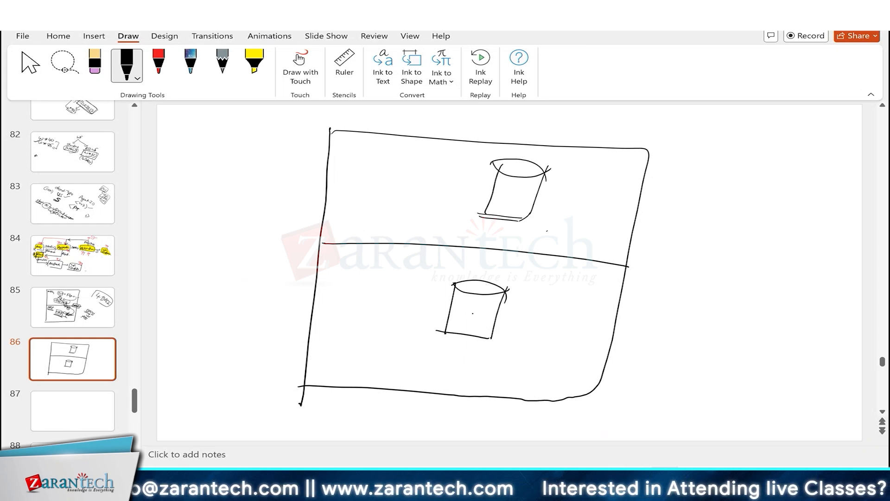
Write 100 inside the lower cylinder and ABC beside it
{"action": "mouse_move", "coordinate": [474, 311]}
{"action": "left_mouse_down"}
{"action": "mouse_move", "coordinate": [470, 322]}
{"action": "mouse_move", "coordinate": [497, 317]}
{"action": "left_mouse_up"}
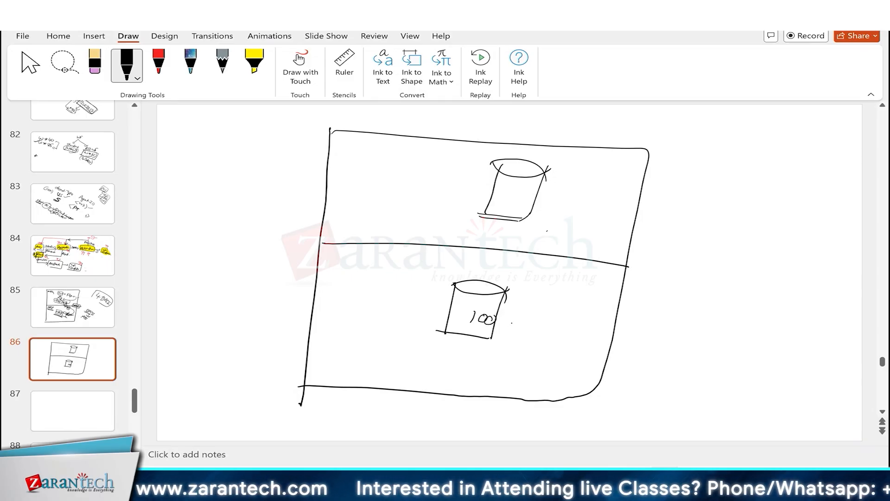
{"action": "left_click_drag", "start_coordinate": [508, 333], "coordinate": [531, 338]}
{"action": "left_click_drag", "start_coordinate": [548, 330], "coordinate": [549, 343]}
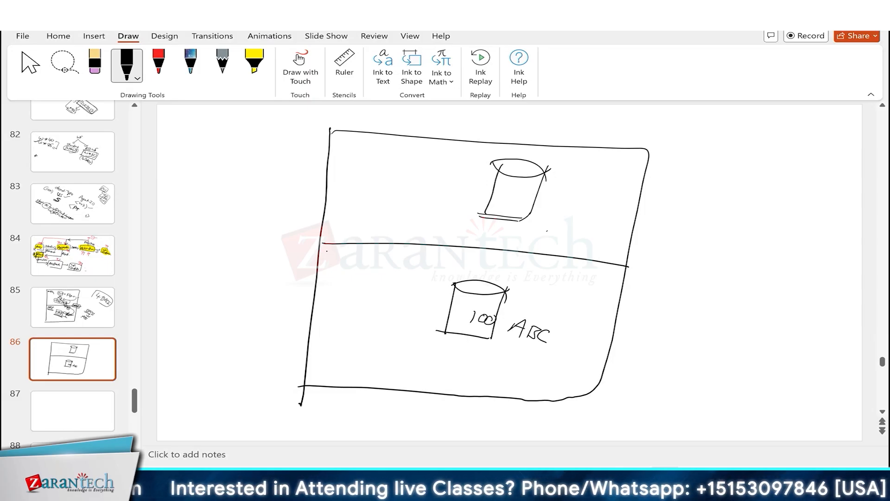
Label the lower half of the box ERP and the upper half MDG
{"action": "left_click_drag", "start_coordinate": [327, 252], "coordinate": [329, 264]}
{"action": "left_click_drag", "start_coordinate": [327, 254], "coordinate": [350, 265]}
{"action": "left_click_drag", "start_coordinate": [356, 256], "coordinate": [364, 267]}
{"action": "left_click_drag", "start_coordinate": [339, 151], "coordinate": [366, 141]}
{"action": "left_click_drag", "start_coordinate": [367, 141], "coordinate": [374, 154]}
{"action": "left_click_drag", "start_coordinate": [387, 146], "coordinate": [389, 162]}
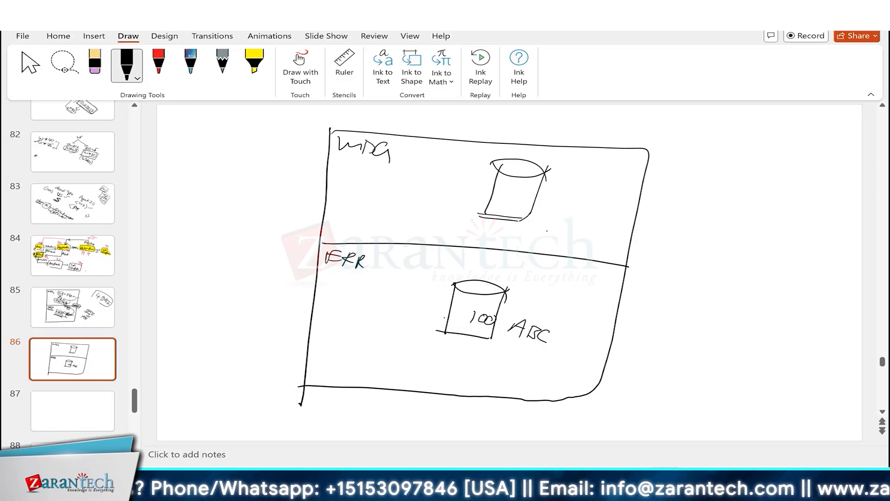
Draw a curved arrow from the lower cylinder to the upper one and write 100 in it with ABC alongside
{"action": "mouse_move", "coordinate": [443, 320]}
{"action": "left_mouse_down"}
{"action": "mouse_move", "coordinate": [433, 208]}
{"action": "mouse_move", "coordinate": [481, 184]}
{"action": "left_mouse_up"}
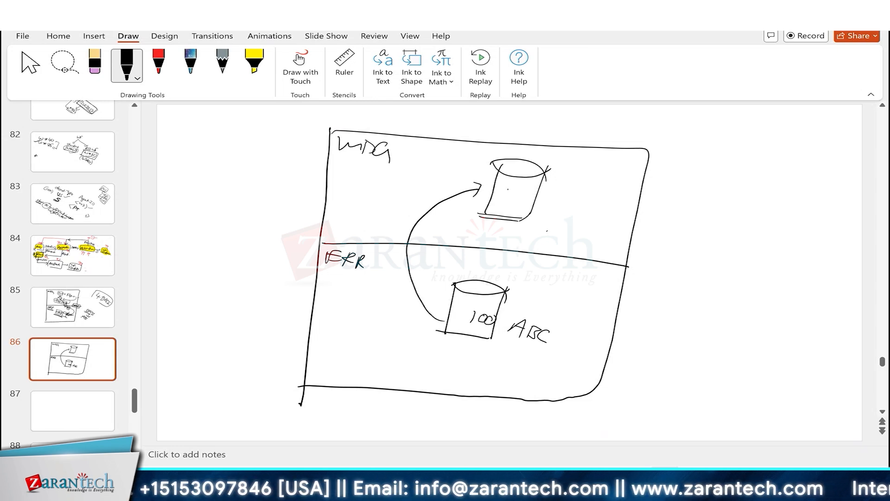
{"action": "left_click_drag", "start_coordinate": [505, 190], "coordinate": [503, 200]}
{"action": "mouse_move", "coordinate": [513, 193]}
{"action": "left_mouse_down"}
{"action": "mouse_move", "coordinate": [549, 201]}
{"action": "mouse_move", "coordinate": [556, 214]}
{"action": "left_mouse_up"}
{"action": "mouse_move", "coordinate": [541, 207]}
{"action": "left_mouse_down"}
{"action": "mouse_move", "coordinate": [556, 202]}
{"action": "mouse_move", "coordinate": [561, 217]}
{"action": "left_mouse_up"}
{"action": "mouse_move", "coordinate": [561, 204]}
{"action": "left_mouse_down"}
{"action": "mouse_move", "coordinate": [575, 212]}
{"action": "mouse_move", "coordinate": [569, 222]}
{"action": "left_mouse_up"}
{"action": "left_click_drag", "start_coordinate": [584, 212], "coordinate": [579, 228]}
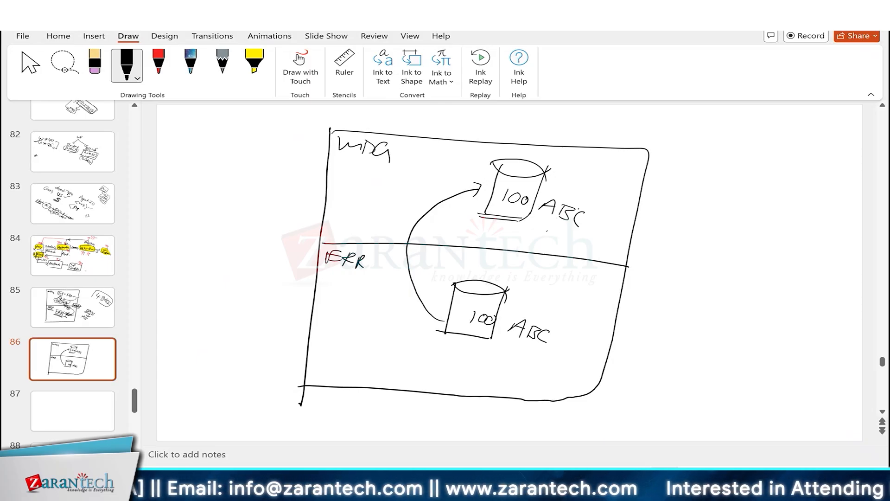
Extend the MDG half's ABC with an underlined change to XYZ, and link a circled CR# to a figure labelled Approver
{"action": "left_click_drag", "start_coordinate": [582, 176], "coordinate": [597, 191]}
{"action": "mouse_move", "coordinate": [600, 181]}
{"action": "left_mouse_down"}
{"action": "mouse_move", "coordinate": [603, 230]}
{"action": "mouse_move", "coordinate": [640, 233]}
{"action": "left_mouse_up"}
{"action": "mouse_move", "coordinate": [644, 228]}
{"action": "left_mouse_down"}
{"action": "mouse_move", "coordinate": [633, 242]}
{"action": "mouse_move", "coordinate": [663, 242]}
{"action": "left_mouse_up"}
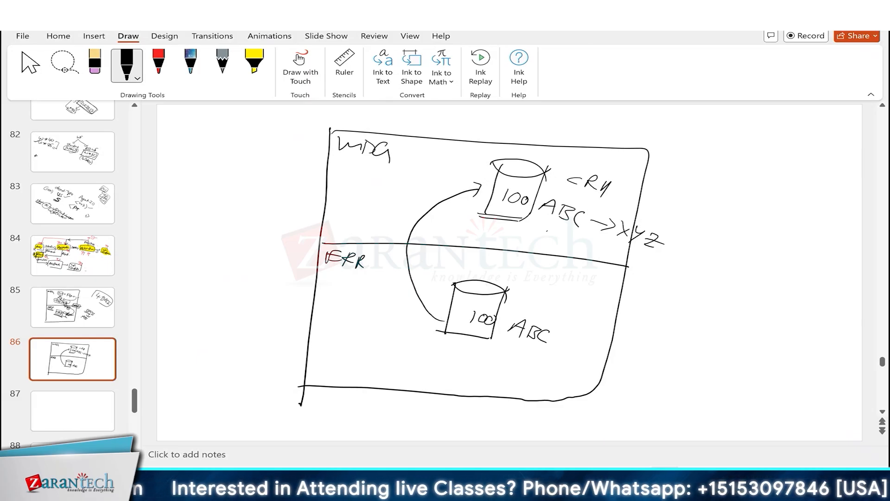
{"action": "left_click_drag", "start_coordinate": [537, 215], "coordinate": [653, 257]}
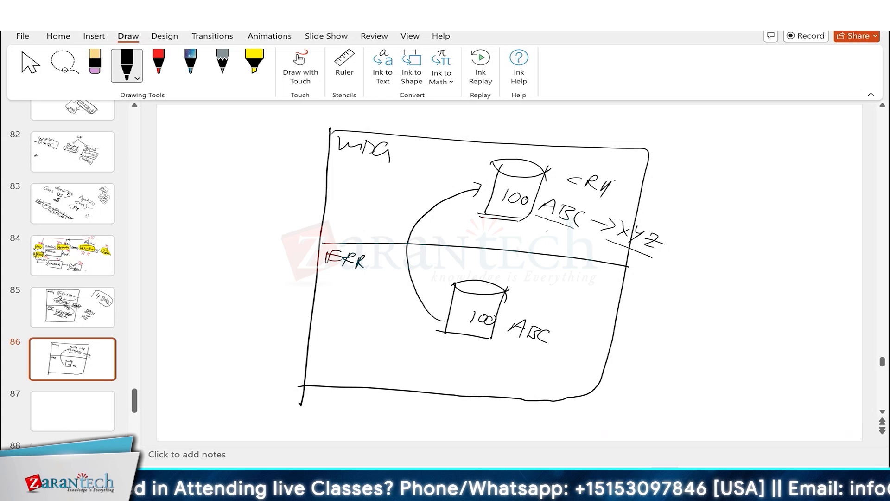
{"action": "mouse_move", "coordinate": [585, 166]}
{"action": "left_mouse_down"}
{"action": "mouse_move", "coordinate": [667, 199]}
{"action": "mouse_move", "coordinate": [660, 205]}
{"action": "mouse_move", "coordinate": [673, 213]}
{"action": "mouse_move", "coordinate": [741, 230]}
{"action": "mouse_move", "coordinate": [758, 248]}
{"action": "left_mouse_up"}
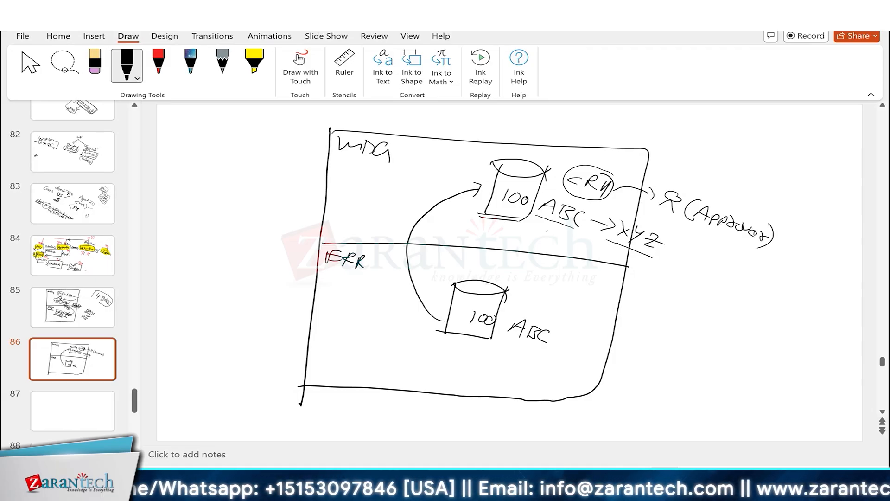
{"action": "left_click_drag", "start_coordinate": [606, 239], "coordinate": [657, 257]}
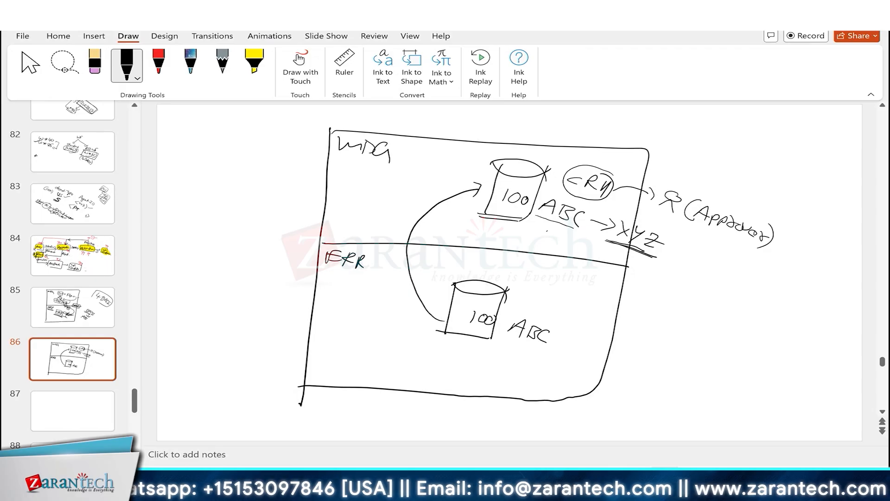
Emphasize ABC in the ERP half and XYZ in the MDG half with underlines, and draw an arrow from XYZ to the approver
{"action": "left_click_drag", "start_coordinate": [505, 343], "coordinate": [538, 356]}
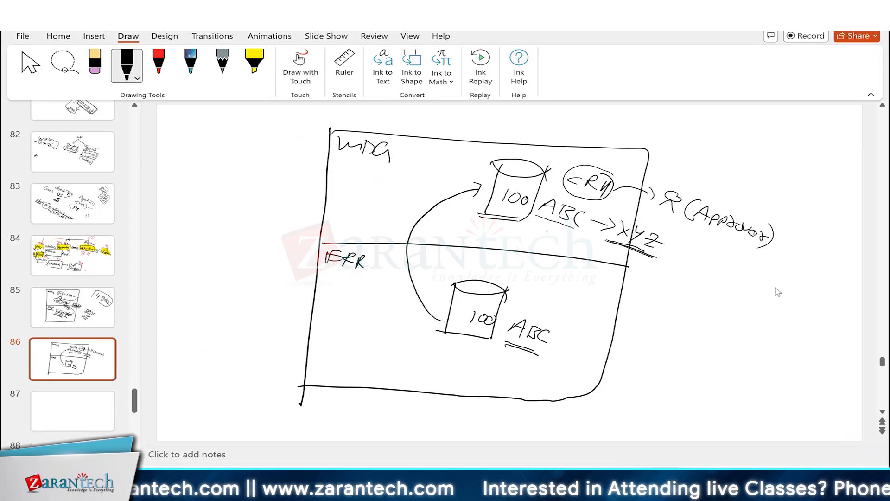
{"action": "left_click_drag", "start_coordinate": [620, 249], "coordinate": [652, 258]}
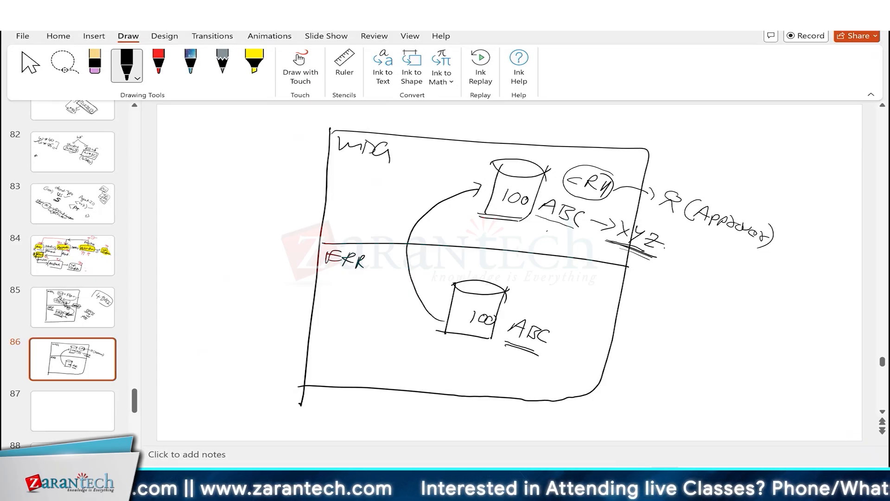
{"action": "mouse_move", "coordinate": [680, 214]}
{"action": "left_mouse_down"}
{"action": "mouse_move", "coordinate": [679, 250]}
{"action": "mouse_move", "coordinate": [686, 213]}
{"action": "left_mouse_up"}
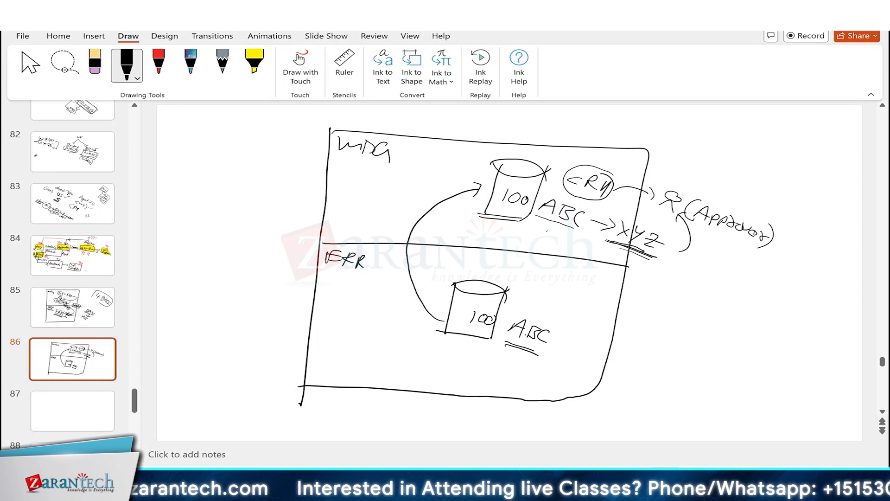
{"action": "left_click_drag", "start_coordinate": [502, 338], "coordinate": [534, 352]}
{"action": "left_click_drag", "start_coordinate": [504, 344], "coordinate": [537, 356]}
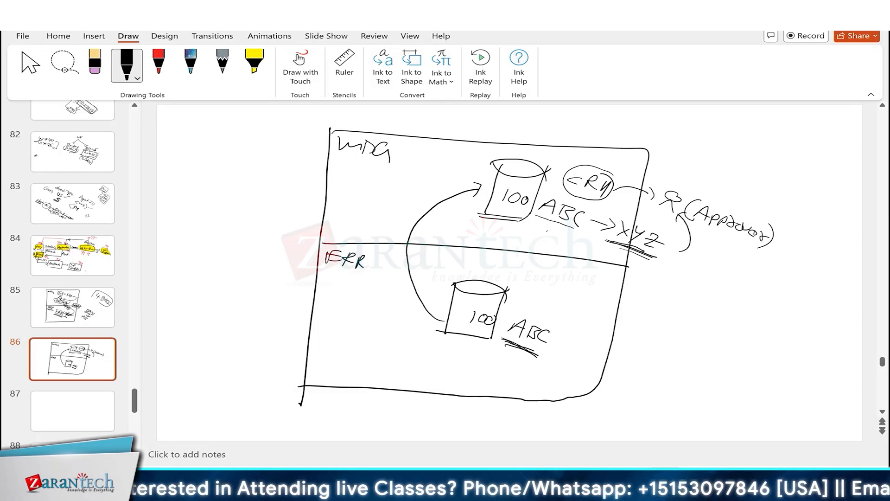
{"action": "left_click_drag", "start_coordinate": [502, 340], "coordinate": [536, 356]}
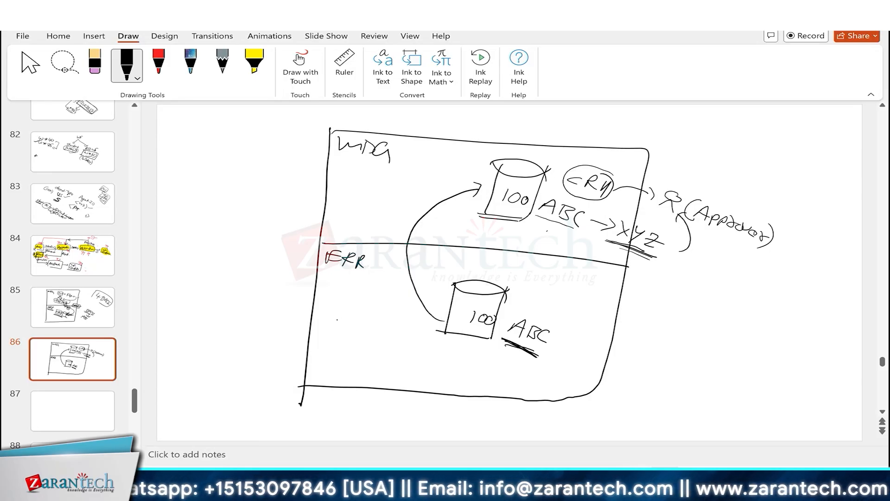
Draw a user figure with an underlined MM02 label in the ERP half and underline the lower cylinder's 100
{"action": "mouse_move", "coordinate": [336, 327]}
{"action": "left_mouse_down"}
{"action": "mouse_move", "coordinate": [338, 351]}
{"action": "mouse_move", "coordinate": [364, 324]}
{"action": "mouse_move", "coordinate": [399, 340]}
{"action": "left_mouse_up"}
{"action": "left_click_drag", "start_coordinate": [360, 339], "coordinate": [397, 343]}
{"action": "left_click_drag", "start_coordinate": [366, 344], "coordinate": [396, 349]}
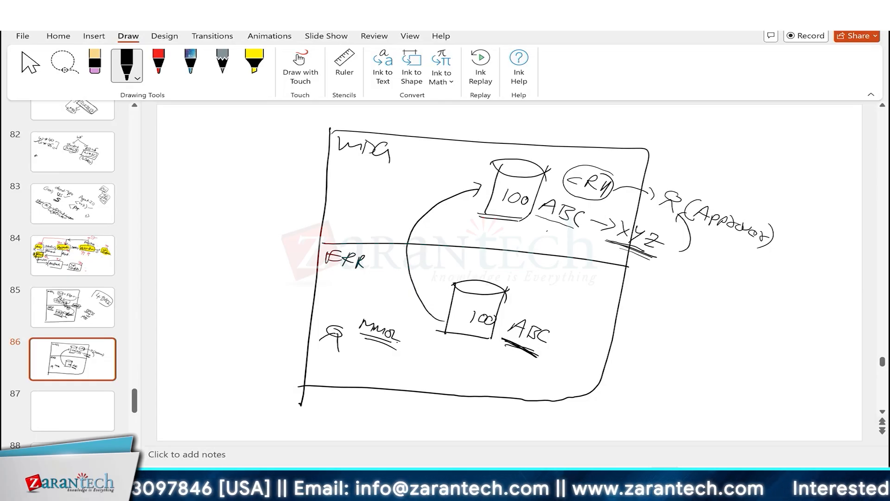
{"action": "left_click_drag", "start_coordinate": [465, 328], "coordinate": [479, 325]}
{"action": "left_click_drag", "start_coordinate": [466, 333], "coordinate": [483, 330]}
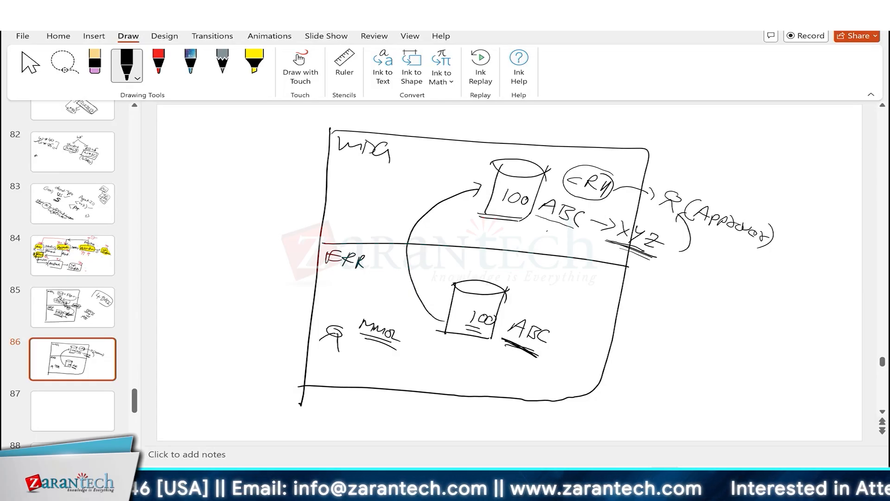
Write ABC → DEF beside MM02, extend the lower cylinder's ABC with an arrow to DEF, and underline both DEF entries
{"action": "mouse_move", "coordinate": [410, 356]}
{"action": "left_mouse_down"}
{"action": "mouse_move", "coordinate": [424, 347]}
{"action": "mouse_move", "coordinate": [427, 363]}
{"action": "mouse_move", "coordinate": [466, 367]}
{"action": "mouse_move", "coordinate": [483, 384]}
{"action": "left_mouse_up"}
{"action": "left_click_drag", "start_coordinate": [503, 375], "coordinate": [497, 388]}
{"action": "left_click_drag", "start_coordinate": [516, 379], "coordinate": [507, 391]}
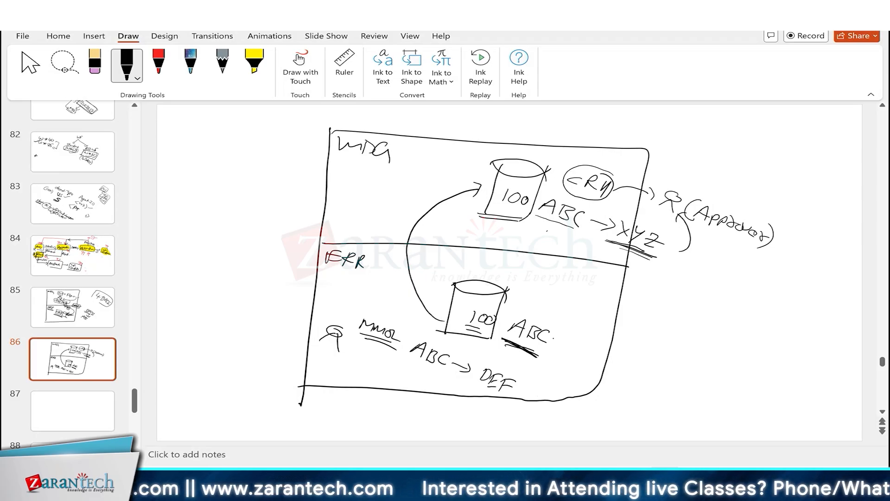
{"action": "mouse_move", "coordinate": [547, 337]}
{"action": "left_mouse_down"}
{"action": "mouse_move", "coordinate": [572, 346]}
{"action": "mouse_move", "coordinate": [554, 353]}
{"action": "mouse_move", "coordinate": [589, 367]}
{"action": "mouse_move", "coordinate": [628, 368]}
{"action": "left_mouse_up"}
{"action": "left_click_drag", "start_coordinate": [569, 369], "coordinate": [602, 394]}
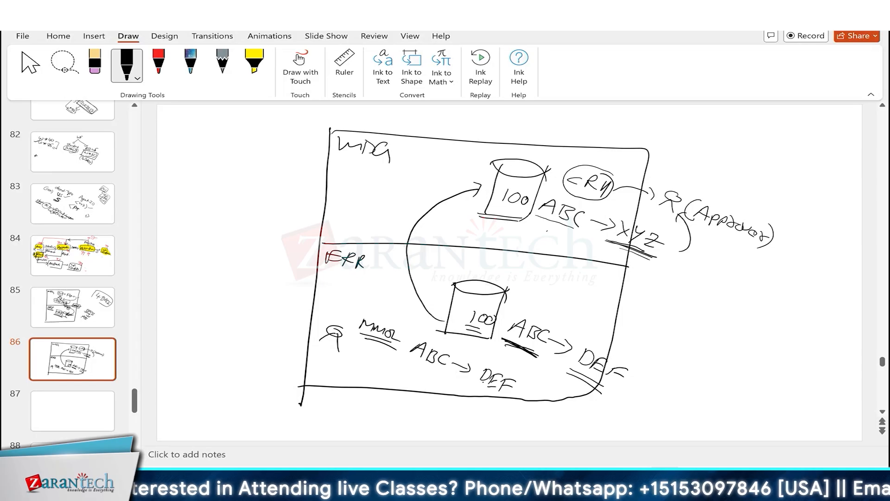
{"action": "left_click_drag", "start_coordinate": [474, 384], "coordinate": [491, 396]}
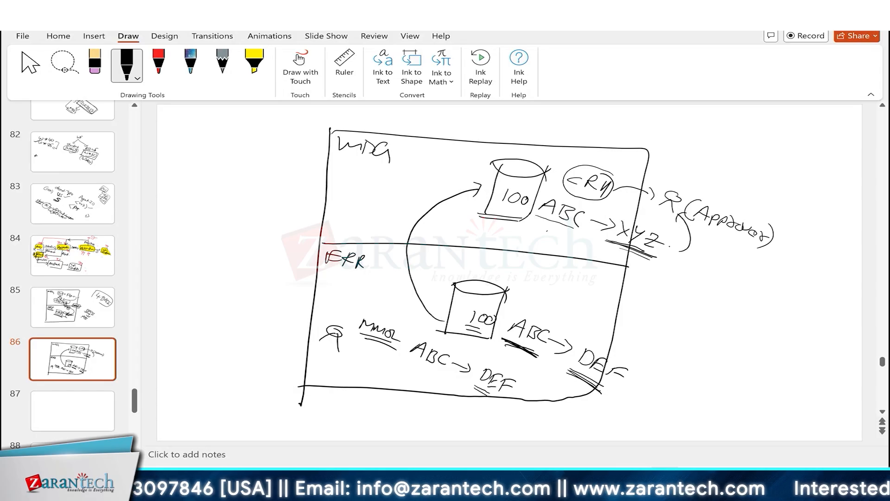
Mark XYZ and the ERP half's DEF with trailing strokes, darken CR#, and draw a dashed black arrow curving from XYZ down to DEF
{"action": "left_click_drag", "start_coordinate": [670, 252], "coordinate": [700, 250]}
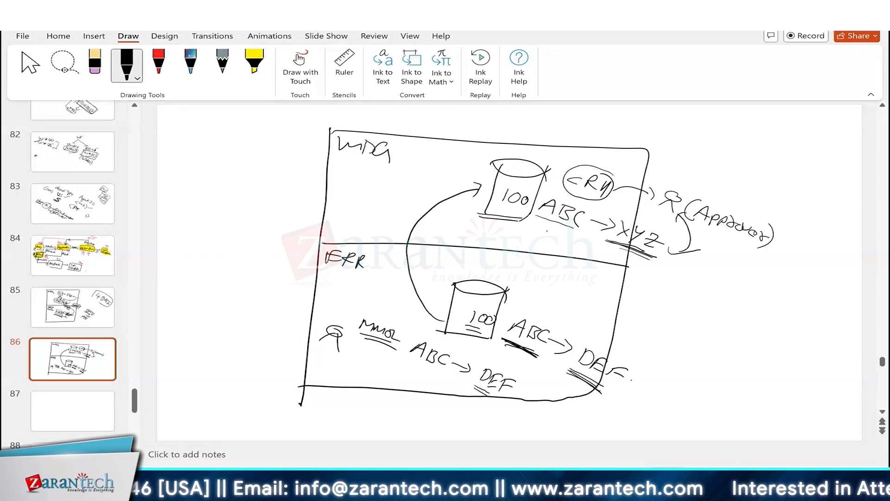
{"action": "left_click_drag", "start_coordinate": [627, 376], "coordinate": [662, 378]}
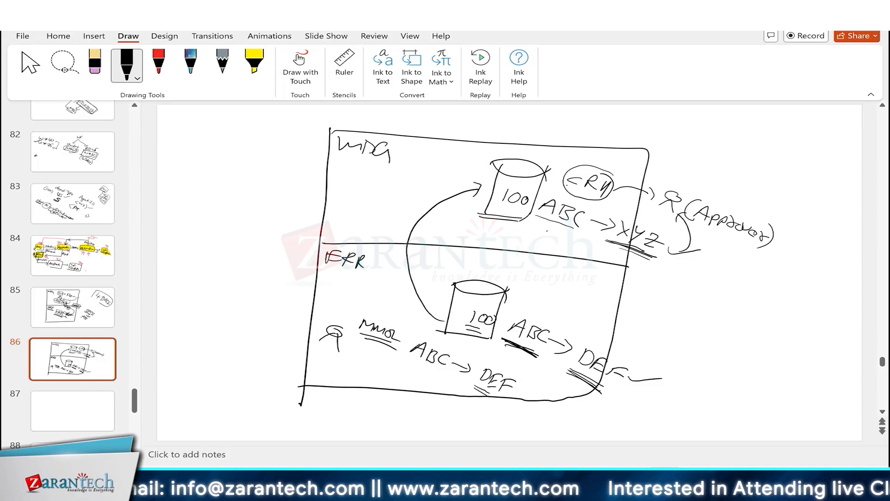
{"action": "mouse_move", "coordinate": [591, 177]}
{"action": "left_mouse_down"}
{"action": "mouse_move", "coordinate": [583, 191]}
{"action": "mouse_move", "coordinate": [606, 195]}
{"action": "left_mouse_up"}
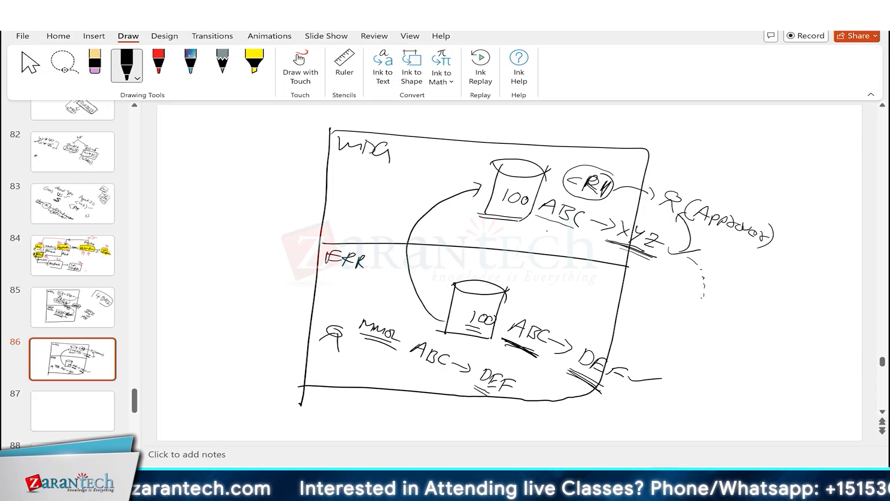
{"action": "left_click_drag", "start_coordinate": [629, 345], "coordinate": [621, 359]}
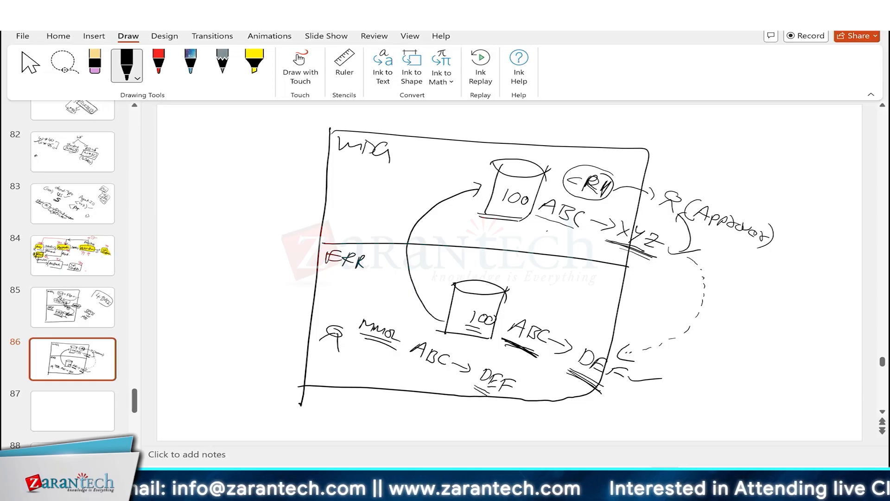
Trace the dashed arrow from XYZ to DEF in red and give it a red arrowhead at DEF
{"action": "left_click", "coordinate": [158, 65]}
{"action": "left_click_drag", "start_coordinate": [689, 255], "coordinate": [696, 260]}
{"action": "left_click_drag", "start_coordinate": [698, 264], "coordinate": [702, 270]}
{"action": "left_click_drag", "start_coordinate": [702, 276], "coordinate": [703, 281]}
{"action": "left_click_drag", "start_coordinate": [703, 284], "coordinate": [703, 289]}
{"action": "left_click_drag", "start_coordinate": [702, 295], "coordinate": [701, 304]}
{"action": "left_click_drag", "start_coordinate": [700, 309], "coordinate": [694, 316]}
{"action": "left_click_drag", "start_coordinate": [695, 317], "coordinate": [689, 327]}
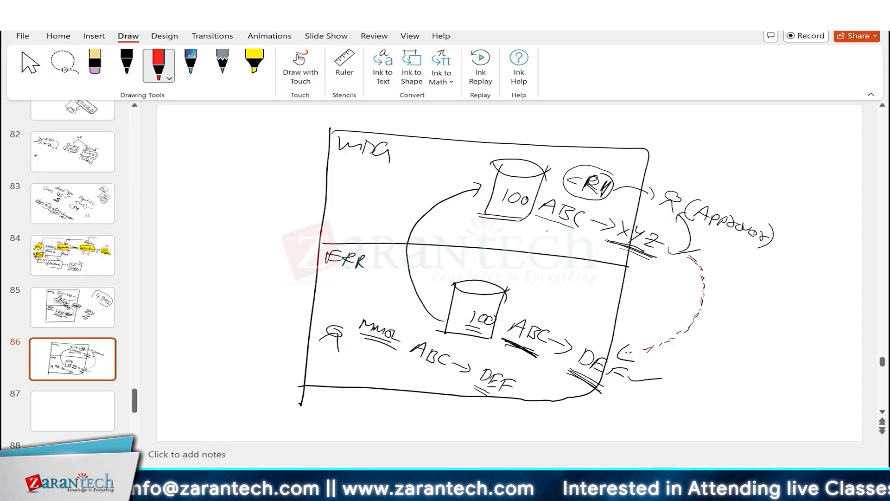
{"action": "left_click_drag", "start_coordinate": [632, 343], "coordinate": [639, 362]}
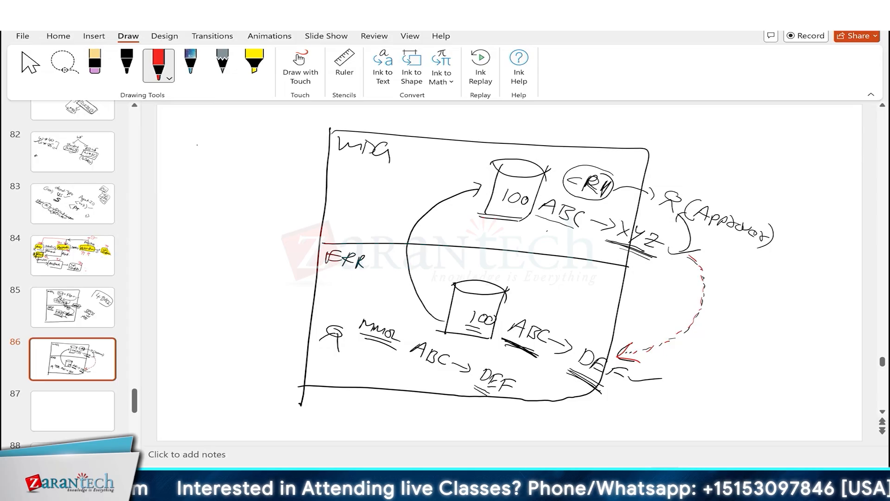
Write a red circled 1 labelled overwrite beside the MDG half, with a circled 2 below it
{"action": "left_click_drag", "start_coordinate": [190, 145], "coordinate": [185, 155]}
{"action": "mouse_move", "coordinate": [176, 151]}
{"action": "left_mouse_down"}
{"action": "mouse_move", "coordinate": [199, 145]}
{"action": "mouse_move", "coordinate": [177, 149]}
{"action": "mouse_move", "coordinate": [297, 194]}
{"action": "left_mouse_up"}
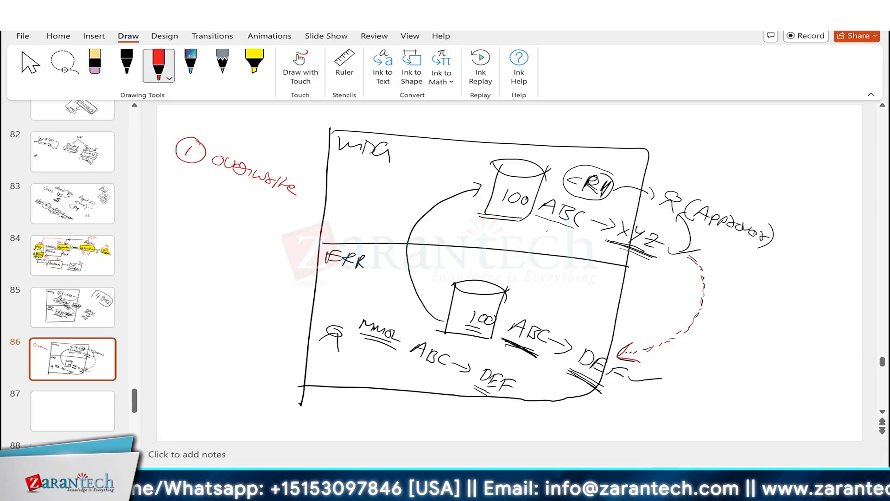
{"action": "left_click_drag", "start_coordinate": [178, 178], "coordinate": [195, 188]}
{"action": "mouse_move", "coordinate": [193, 171]}
{"action": "left_mouse_down"}
{"action": "mouse_move", "coordinate": [170, 171]}
{"action": "mouse_move", "coordinate": [195, 174]}
{"action": "left_mouse_up"}
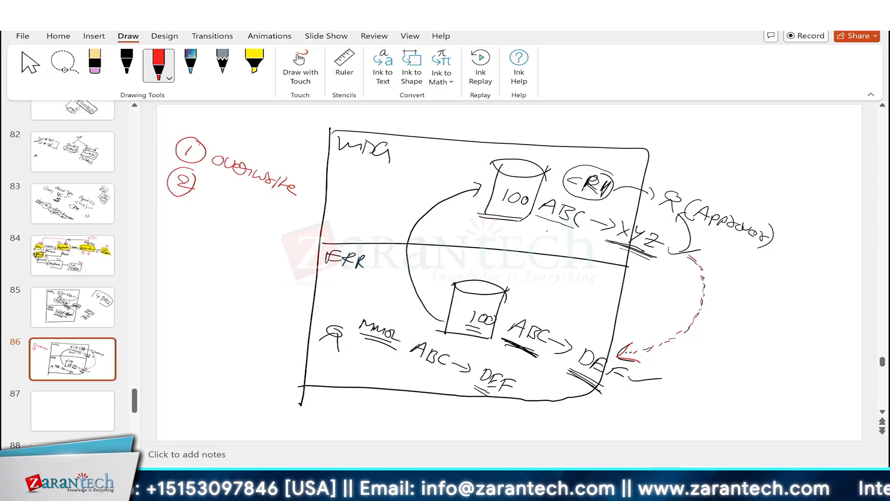
Emphasize the ERP half's user figure, the MM02 label and the DEF beside the lower cylinder in red
{"action": "mouse_move", "coordinate": [330, 329]}
{"action": "left_mouse_down"}
{"action": "mouse_move", "coordinate": [343, 326]}
{"action": "mouse_move", "coordinate": [318, 349]}
{"action": "mouse_move", "coordinate": [392, 347]}
{"action": "left_mouse_up"}
{"action": "left_click_drag", "start_coordinate": [360, 336], "coordinate": [382, 346]}
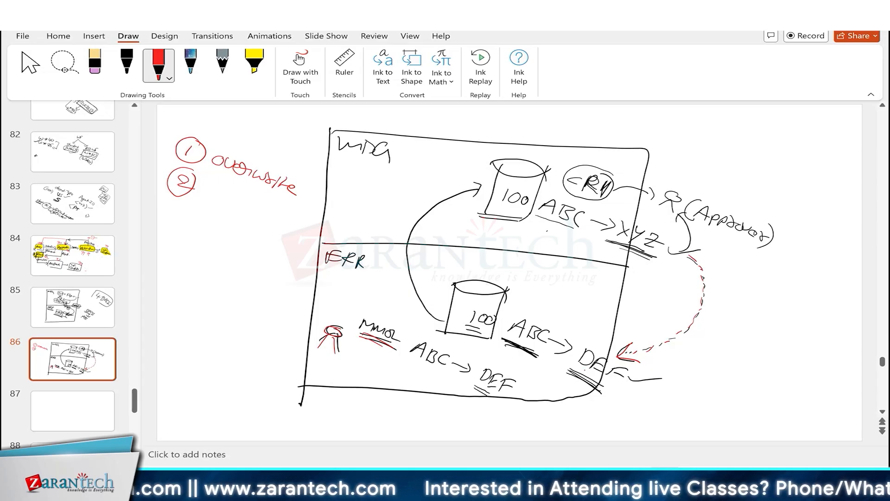
{"action": "left_click_drag", "start_coordinate": [582, 351], "coordinate": [577, 363]}
{"action": "mouse_move", "coordinate": [598, 358]}
{"action": "left_mouse_down"}
{"action": "mouse_move", "coordinate": [593, 369]}
{"action": "mouse_move", "coordinate": [608, 361]}
{"action": "mouse_move", "coordinate": [604, 379]}
{"action": "left_mouse_up"}
{"action": "left_click_drag", "start_coordinate": [619, 372], "coordinate": [628, 367]}
{"action": "left_click_drag", "start_coordinate": [615, 376], "coordinate": [626, 373]}
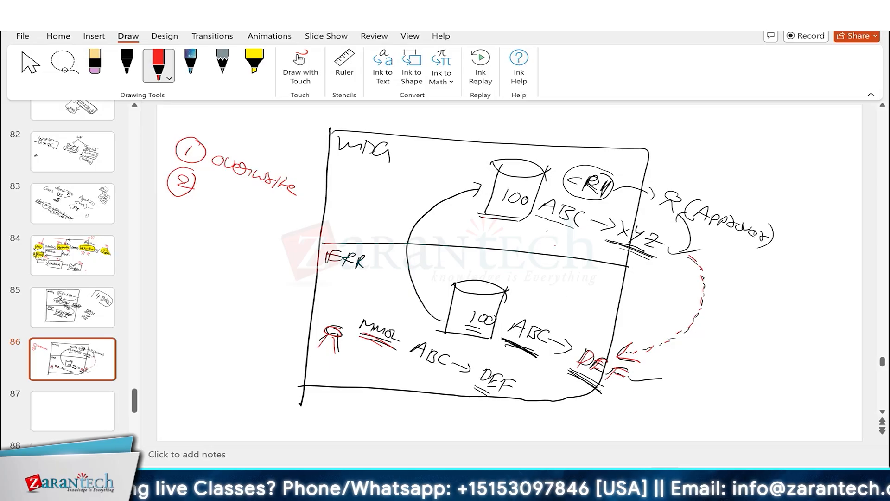
Underline CR# in red and circle the ABC and DEF entries beside the lower cylinder
{"action": "left_click_drag", "start_coordinate": [565, 187], "coordinate": [608, 200]}
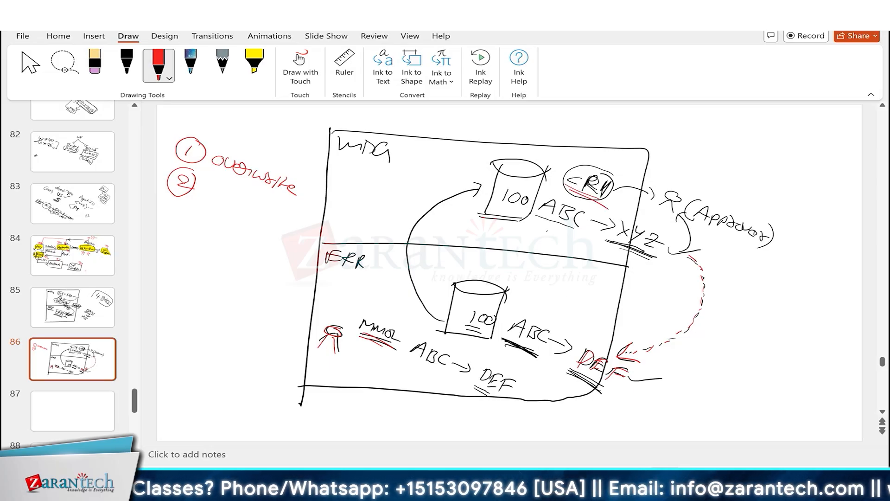
{"action": "mouse_move", "coordinate": [549, 318]}
{"action": "left_mouse_down"}
{"action": "mouse_move", "coordinate": [561, 343]}
{"action": "mouse_move", "coordinate": [554, 321]}
{"action": "left_mouse_up"}
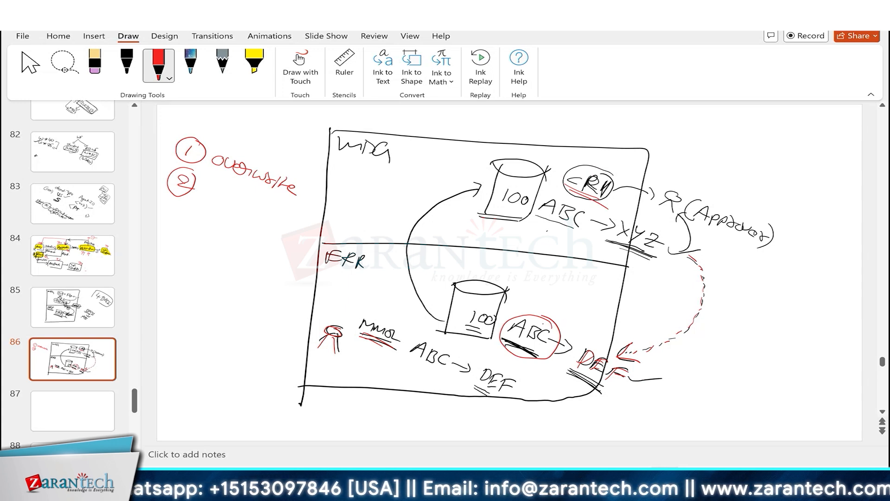
{"action": "mouse_move", "coordinate": [638, 378]}
{"action": "left_mouse_down"}
{"action": "mouse_move", "coordinate": [619, 361]}
{"action": "mouse_move", "coordinate": [589, 397]}
{"action": "mouse_move", "coordinate": [639, 374]}
{"action": "mouse_move", "coordinate": [580, 348]}
{"action": "left_mouse_up"}
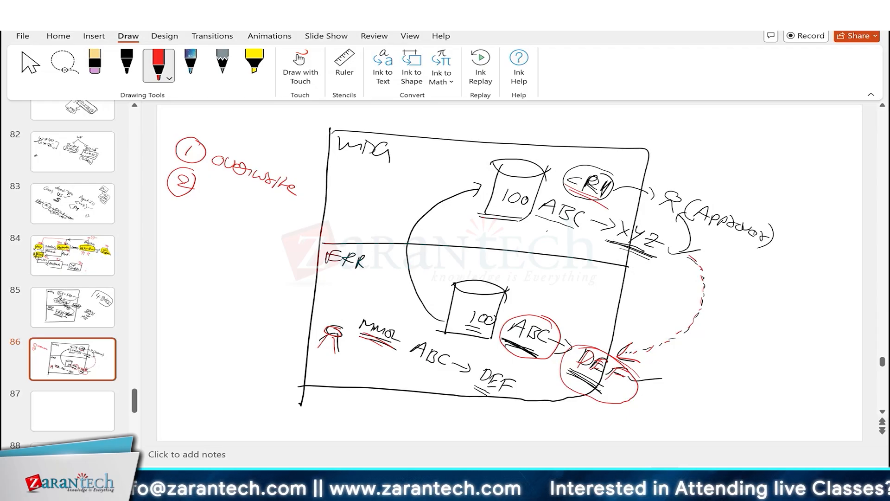
Write Don't overwrite beside the circled 2 and underline both the overwrite and Don't overwrite options in red
{"action": "left_click_drag", "start_coordinate": [205, 187], "coordinate": [198, 202]}
{"action": "left_click_drag", "start_coordinate": [215, 198], "coordinate": [251, 212]}
{"action": "mouse_move", "coordinate": [249, 205]}
{"action": "left_mouse_down"}
{"action": "mouse_move", "coordinate": [246, 215]}
{"action": "mouse_move", "coordinate": [277, 229]}
{"action": "left_mouse_up"}
{"action": "left_click_drag", "start_coordinate": [278, 226], "coordinate": [284, 232]}
{"action": "left_click_drag", "start_coordinate": [285, 227], "coordinate": [319, 254]}
{"action": "left_click_drag", "start_coordinate": [190, 208], "coordinate": [307, 259]}
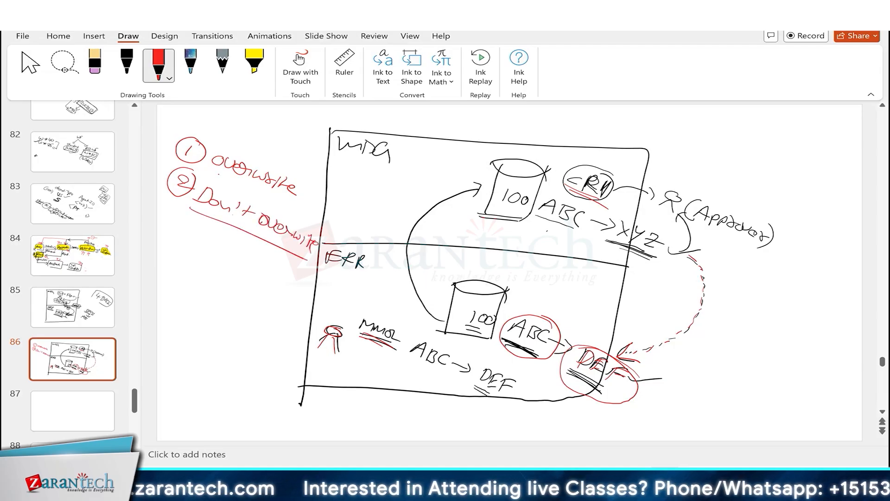
{"action": "left_click_drag", "start_coordinate": [213, 173], "coordinate": [288, 206]}
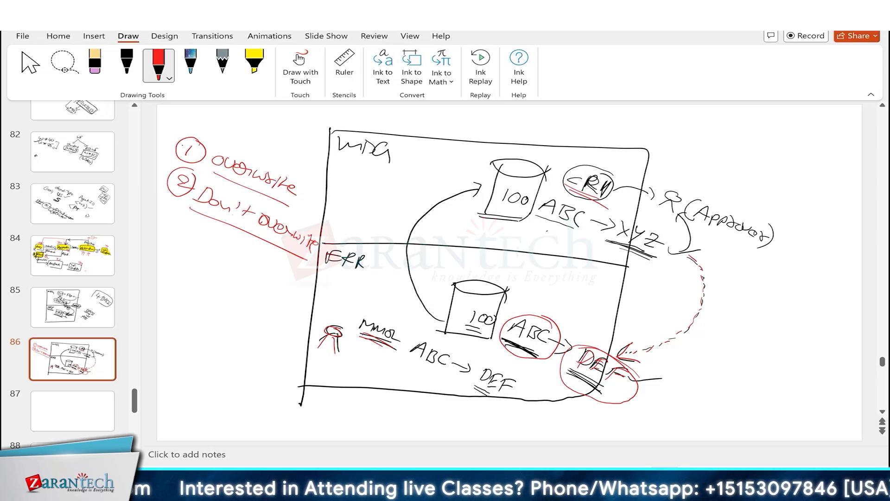
Tick the circled 1 in red, underline Don't overwrite again, and draw a line down from the circled ABC in the ERP half
{"action": "mouse_move", "coordinate": [179, 137]}
{"action": "left_mouse_down"}
{"action": "mouse_move", "coordinate": [185, 147]}
{"action": "mouse_move", "coordinate": [260, 141]}
{"action": "left_mouse_up"}
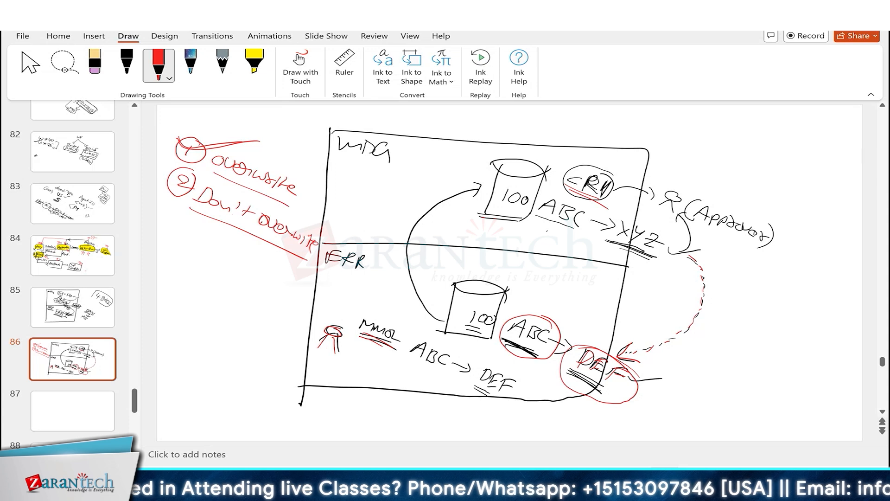
{"action": "left_click_drag", "start_coordinate": [180, 147], "coordinate": [267, 139]}
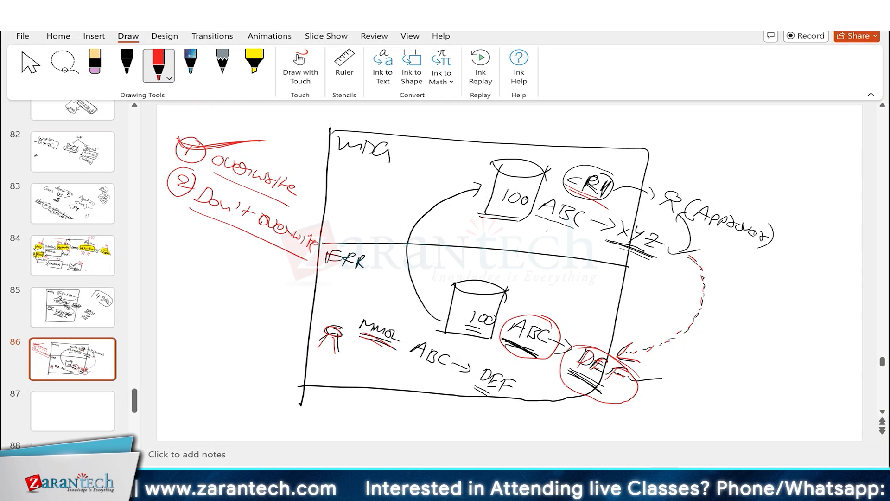
{"action": "left_click_drag", "start_coordinate": [200, 214], "coordinate": [300, 262]}
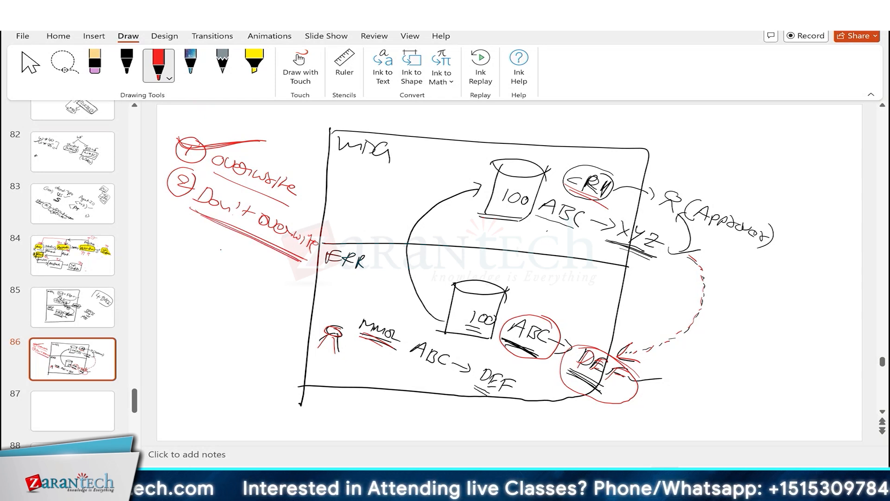
{"action": "left_click_drag", "start_coordinate": [523, 356], "coordinate": [541, 402]}
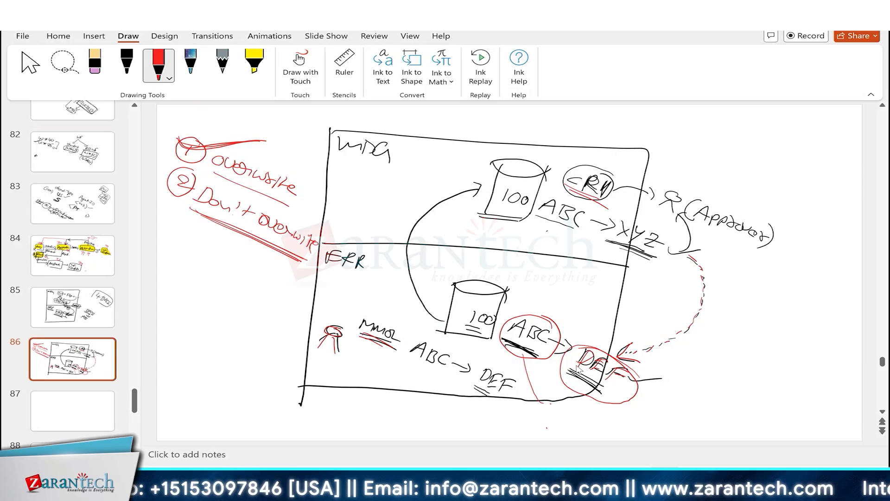
Switch to the BRFplus Catalog Browser and set the condition alias 2 row's process pattern to 06, Activation (Bypass Snapshot)
{"action": "mouse_move", "coordinate": [637, 482]}
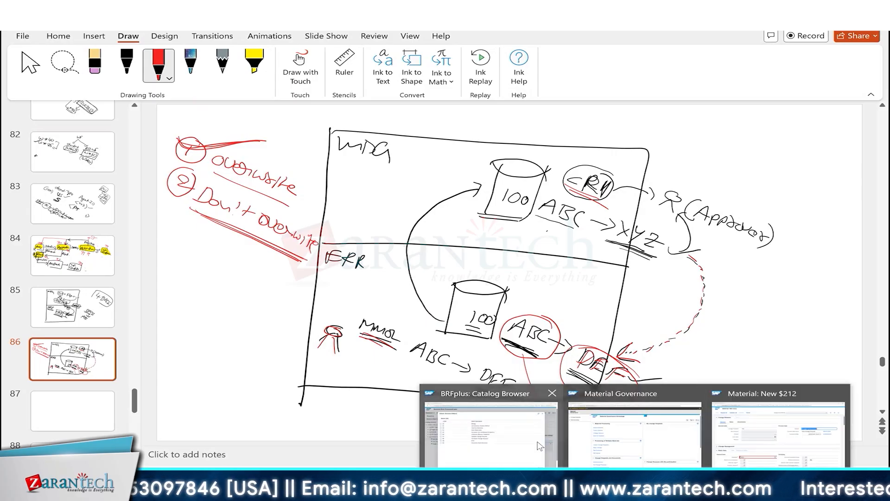
{"action": "left_click", "coordinate": [518, 433]}
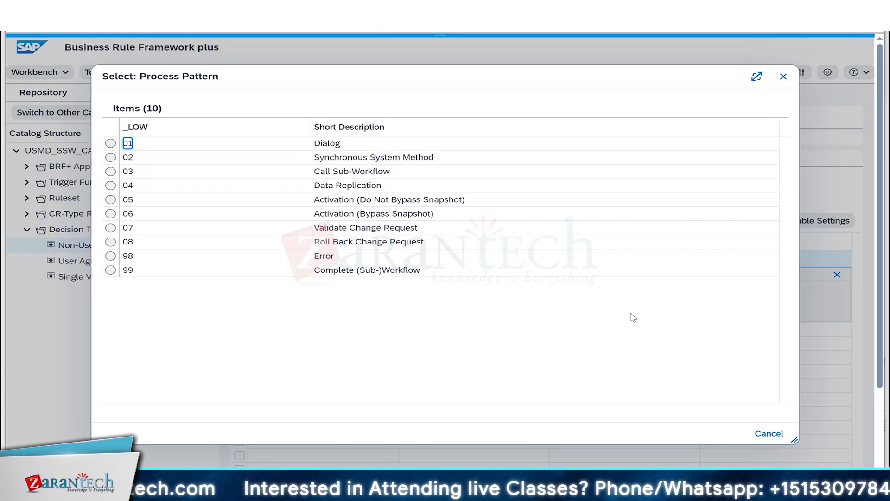
{"action": "left_click", "coordinate": [111, 214]}
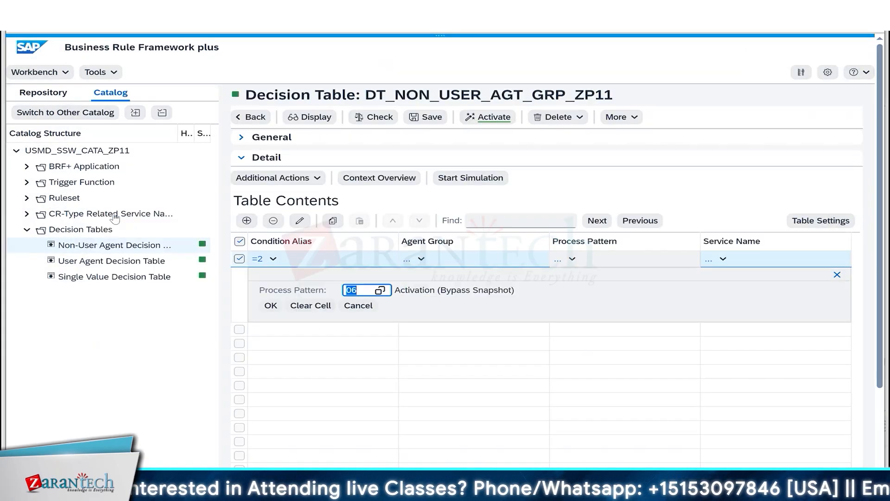
{"action": "left_click", "coordinate": [270, 306]}
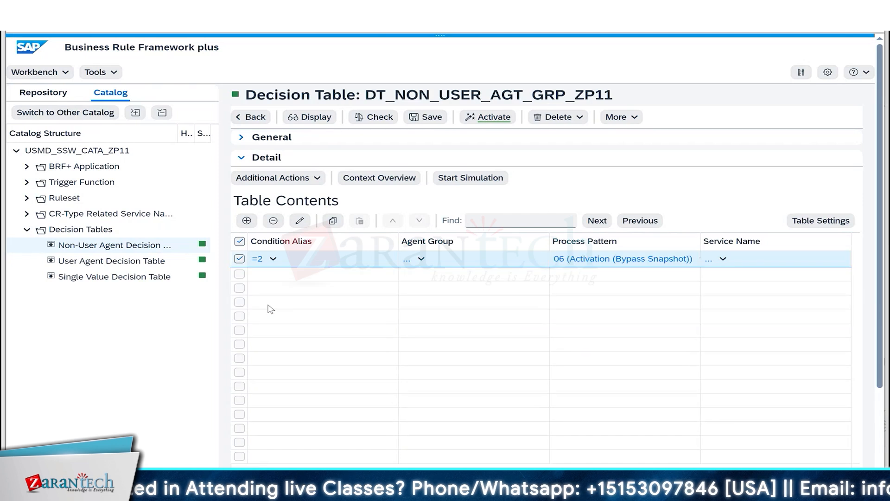